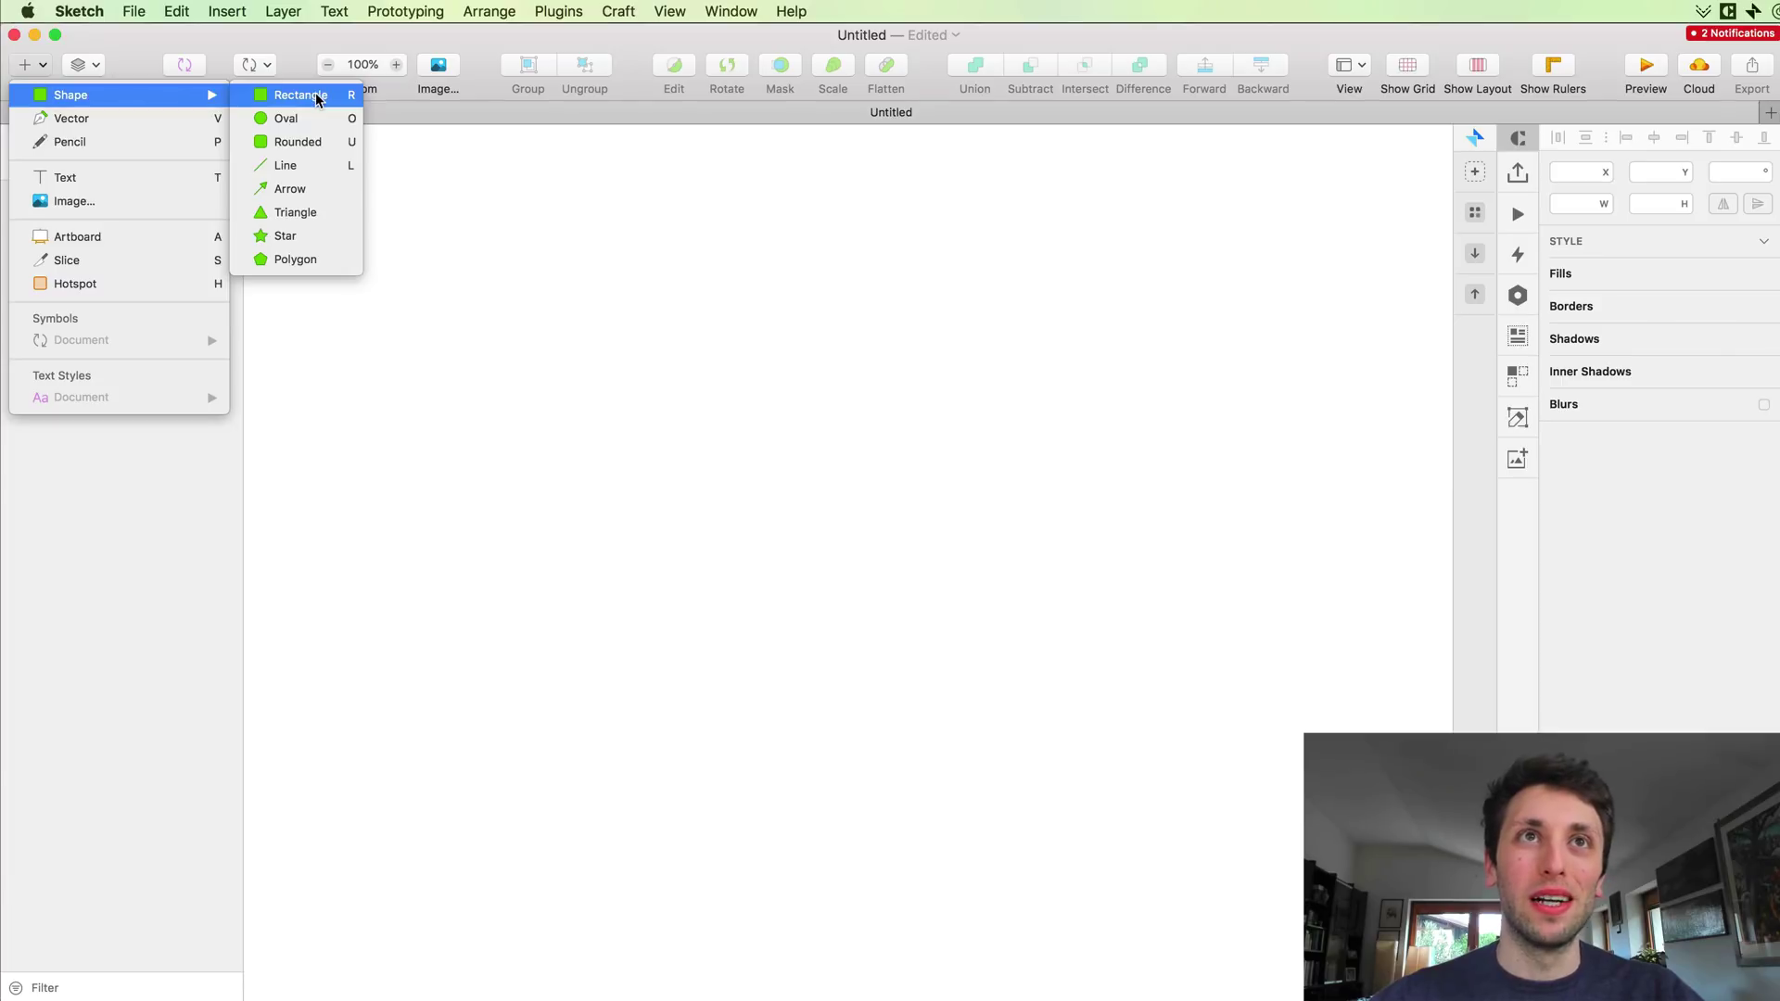
Step: Draw a rectangle about 523 by 471 on the canvas and move it to about X 210, Y 151
click(316, 96)
drag(429, 318, 969, 809)
drag(870, 529, 928, 516)
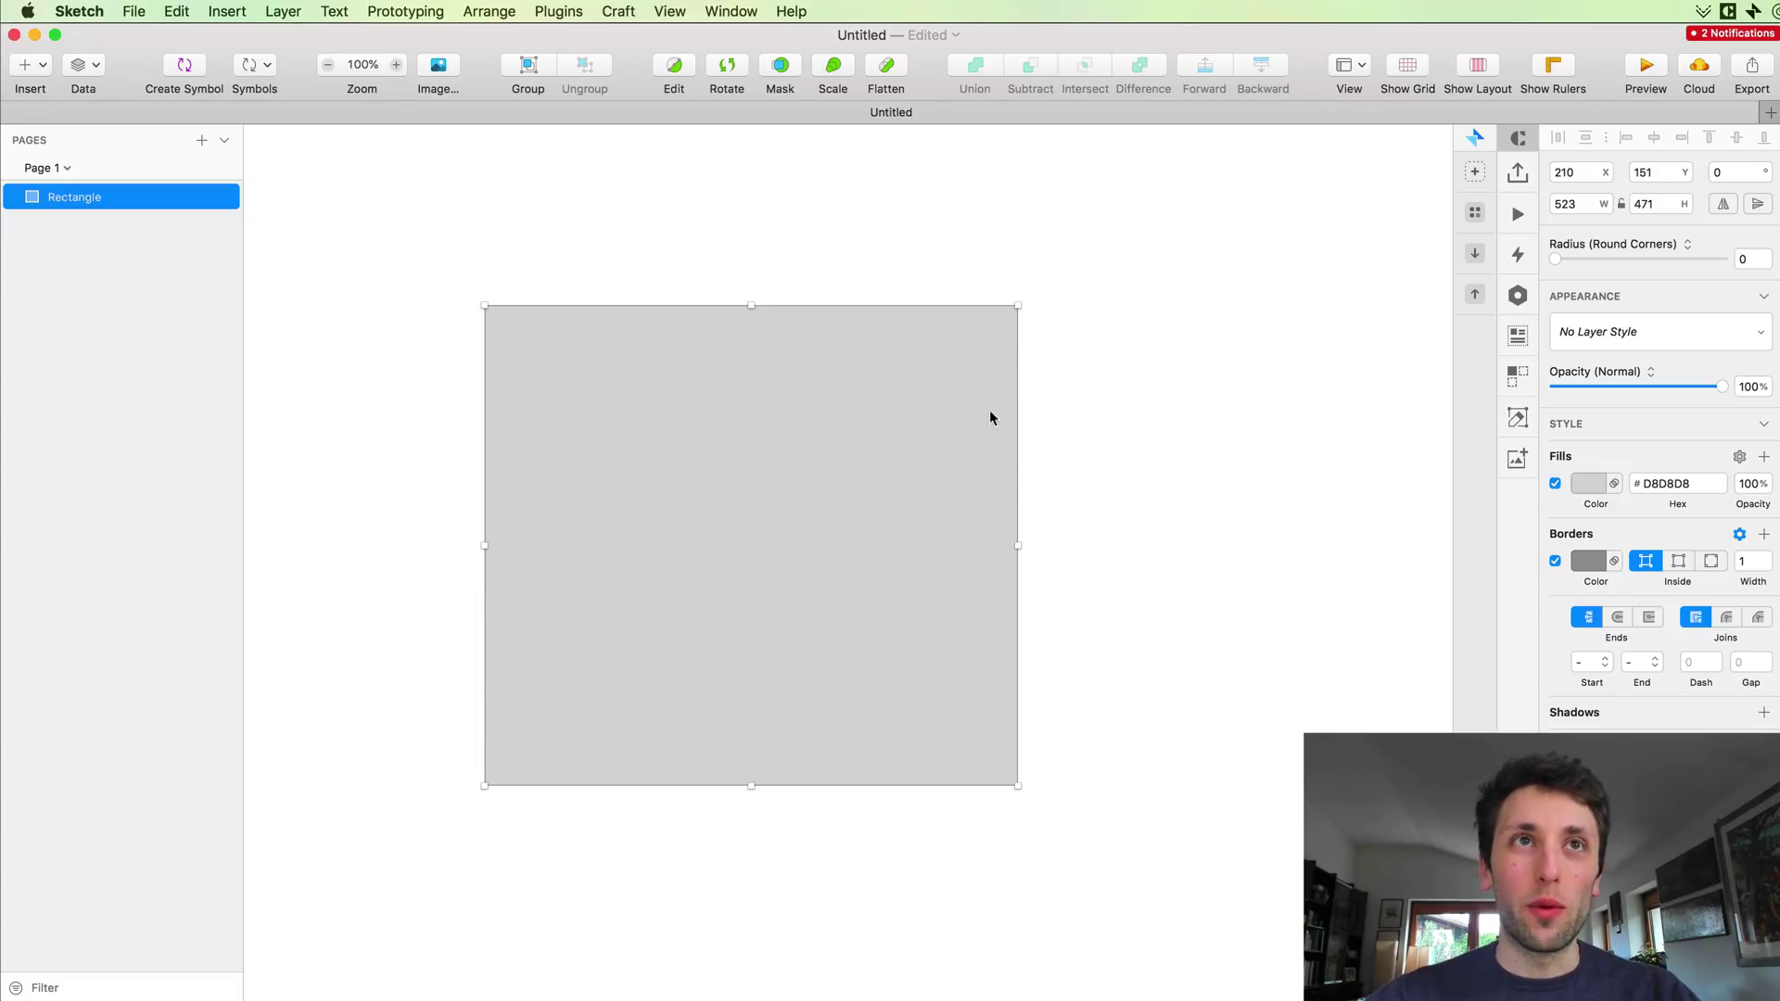
Step: Draw a triangle about 316 by 316 and move it beside the rectangle, to about X 749, Y 202
click(45, 65)
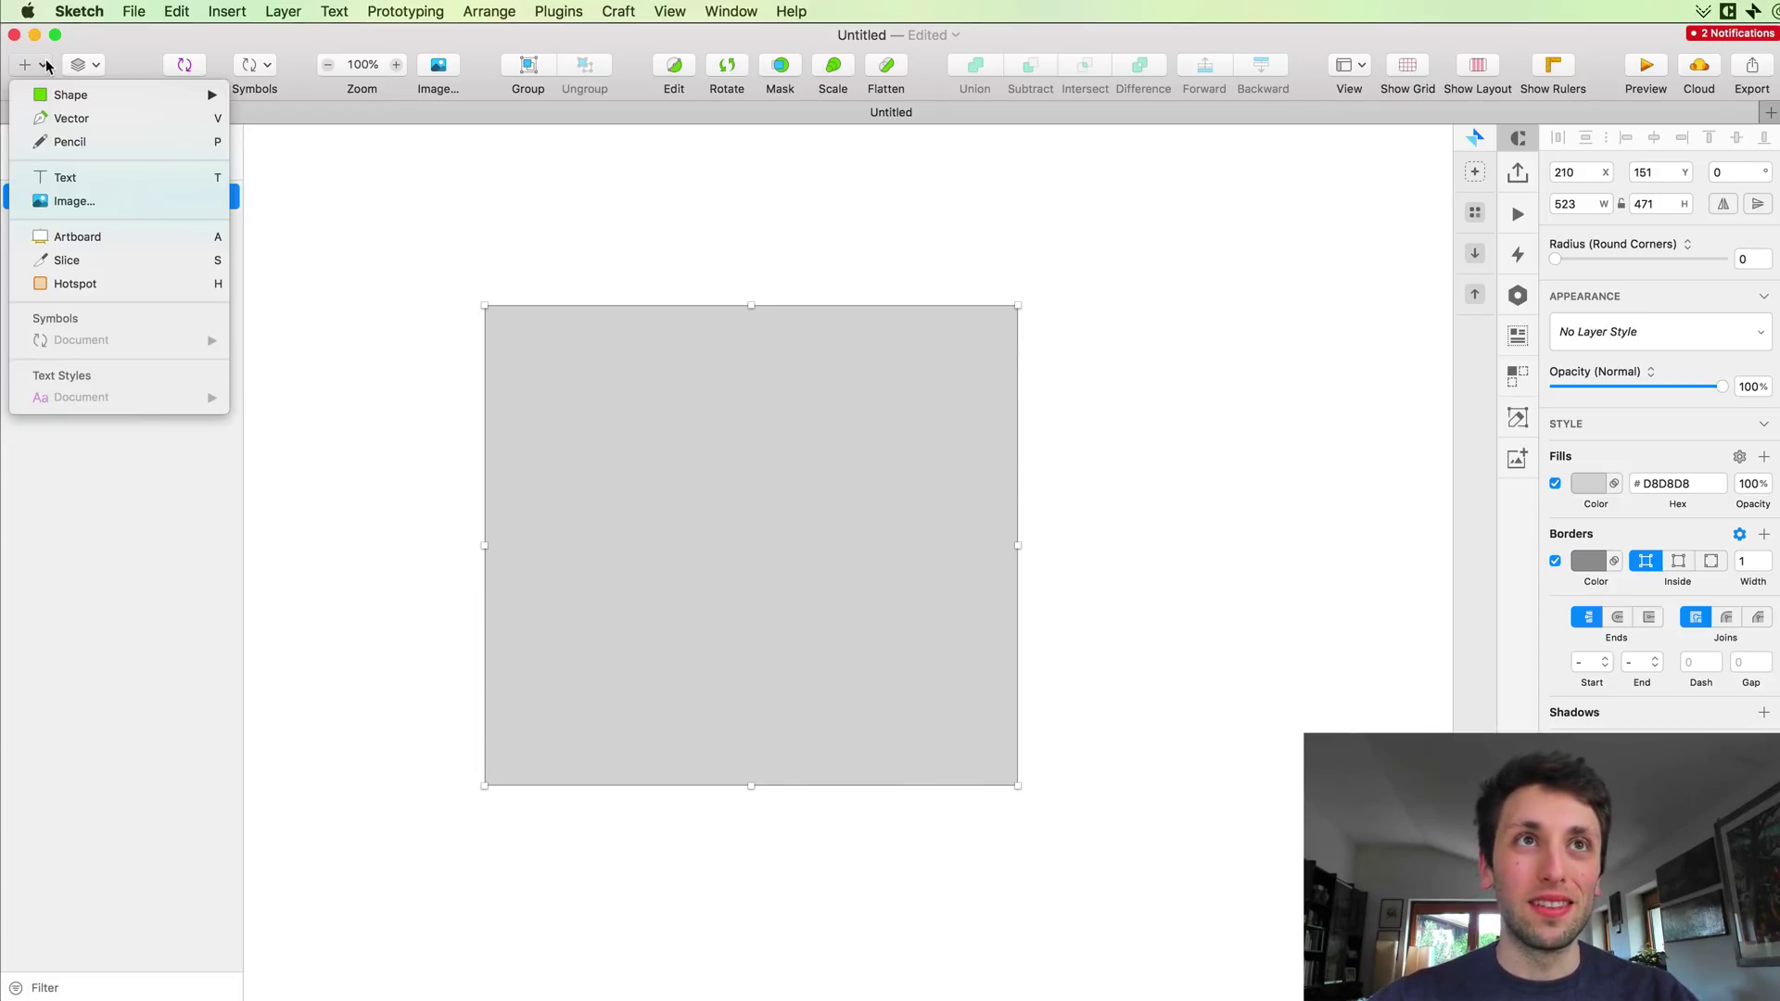
mouse_move(78, 102)
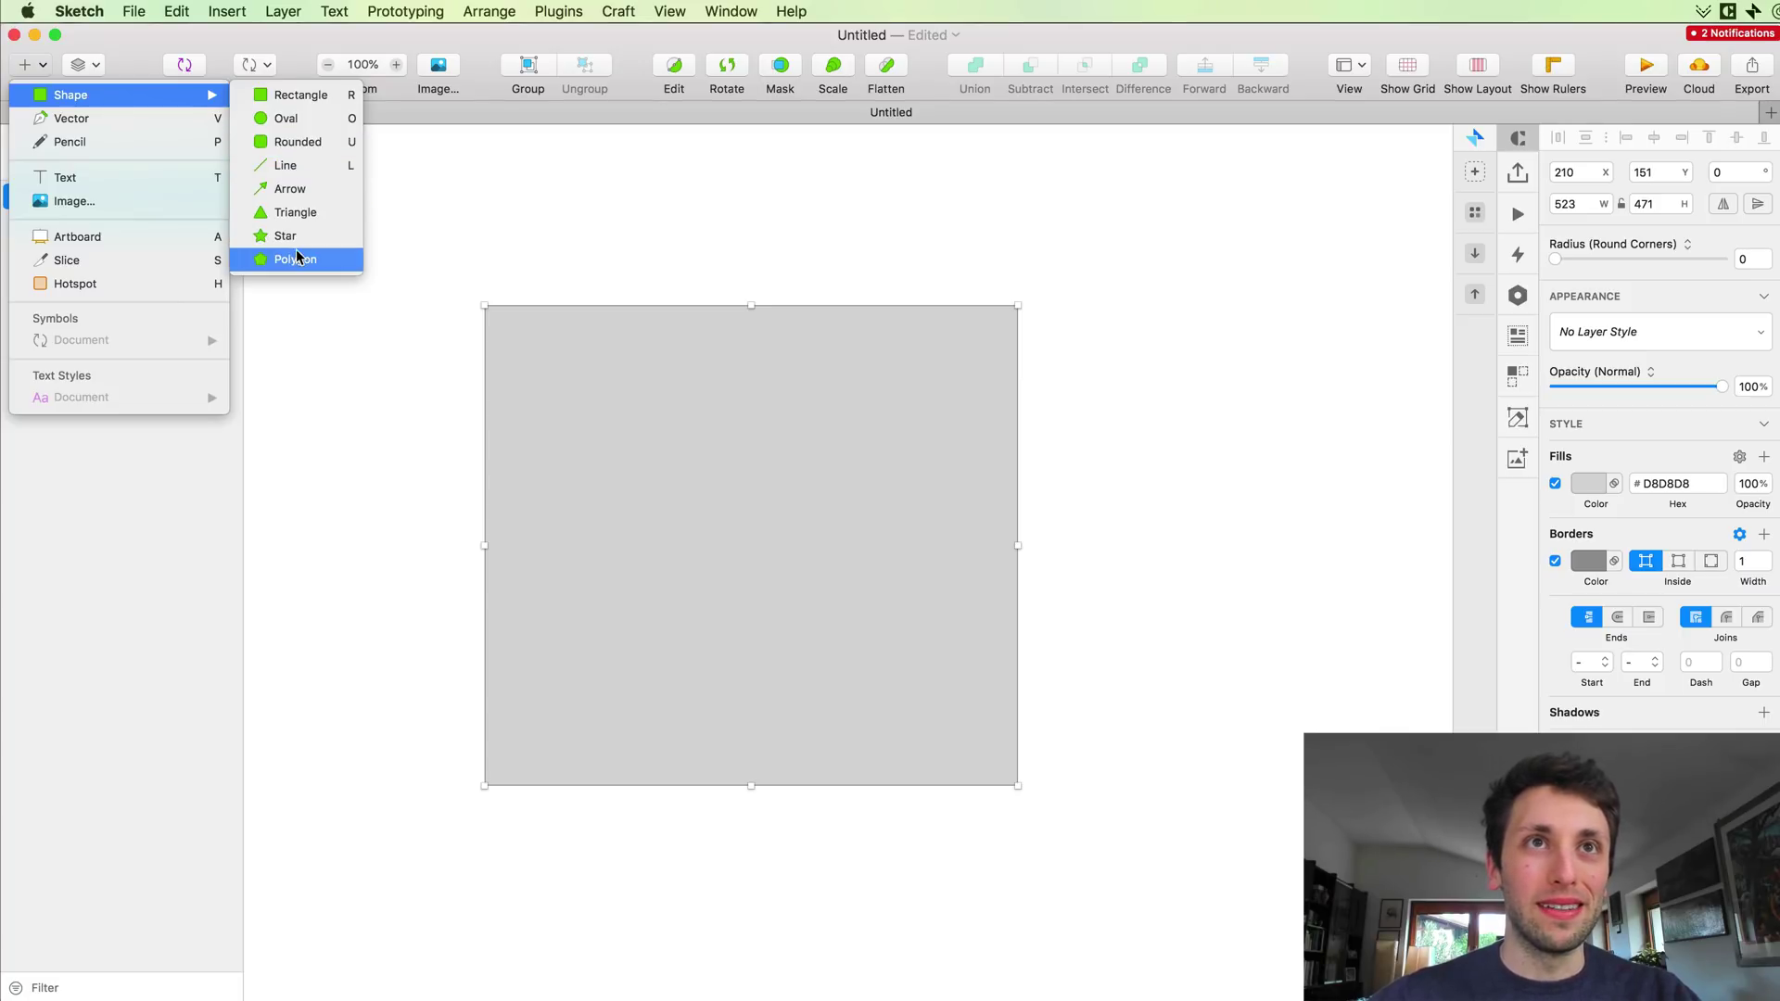
click(295, 212)
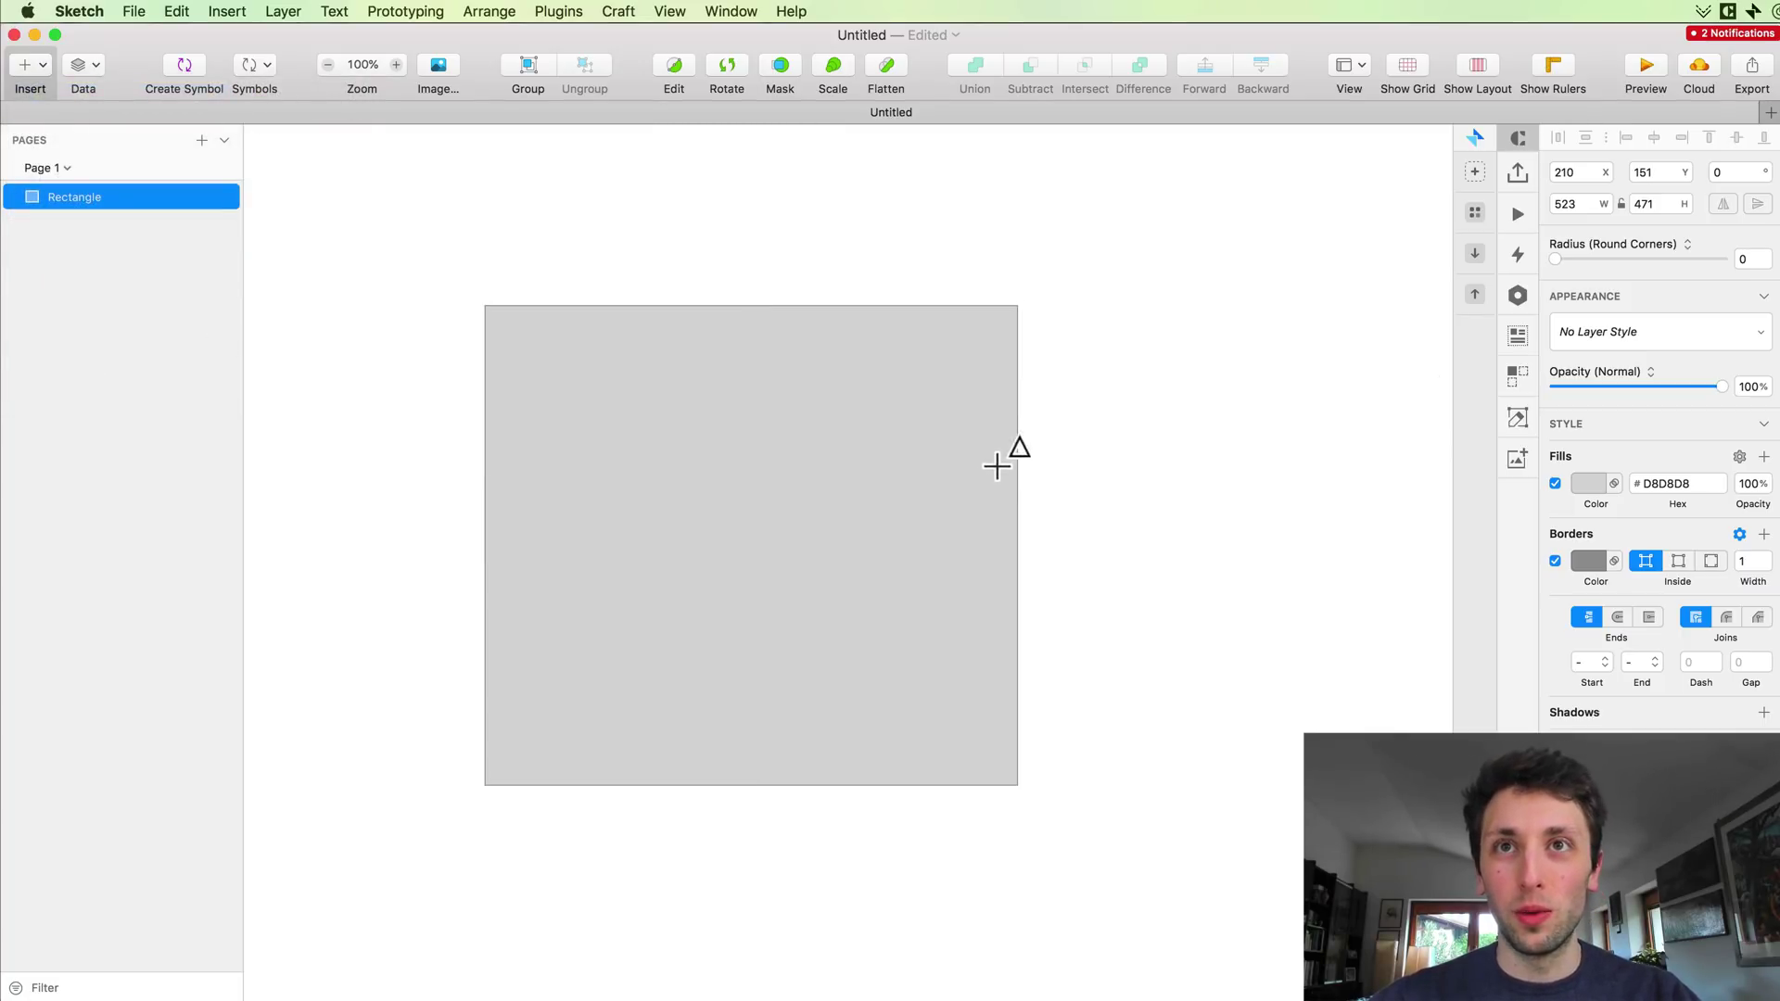
drag(936, 417, 1258, 748)
drag(1125, 541, 1227, 483)
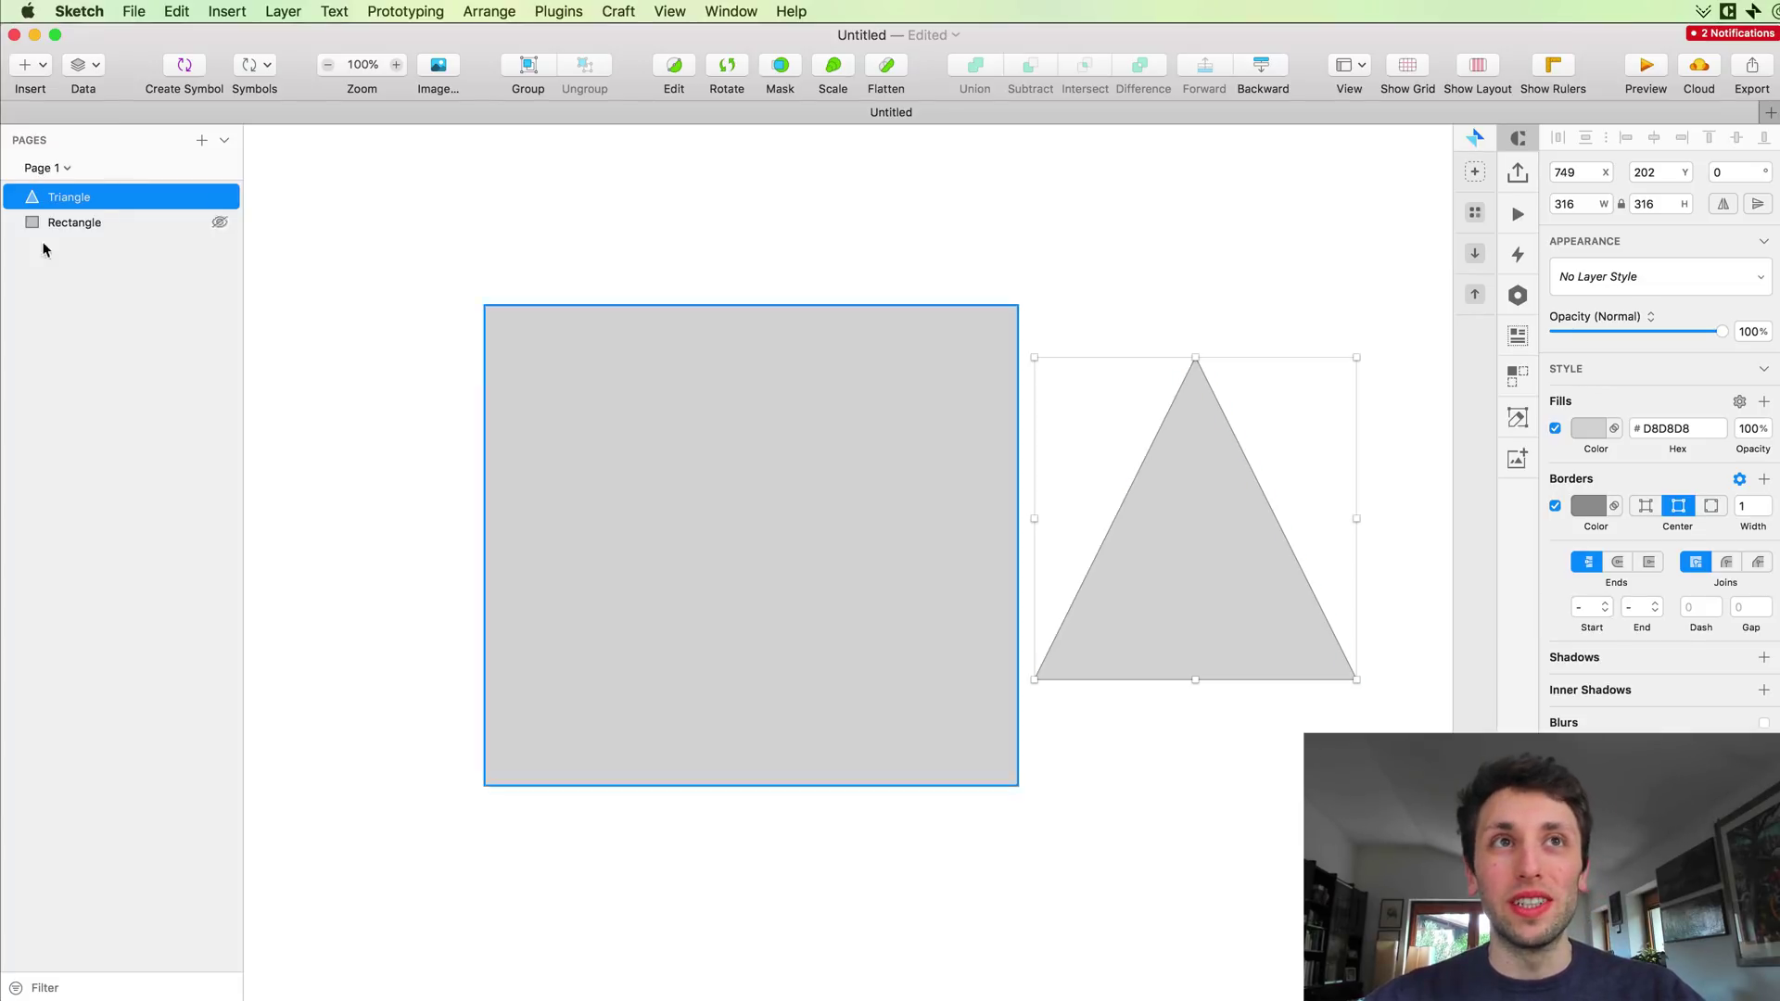
Step: Select the triangle and rectangle layers in turn from the layer list
right_click(99, 224)
click(102, 195)
click(111, 197)
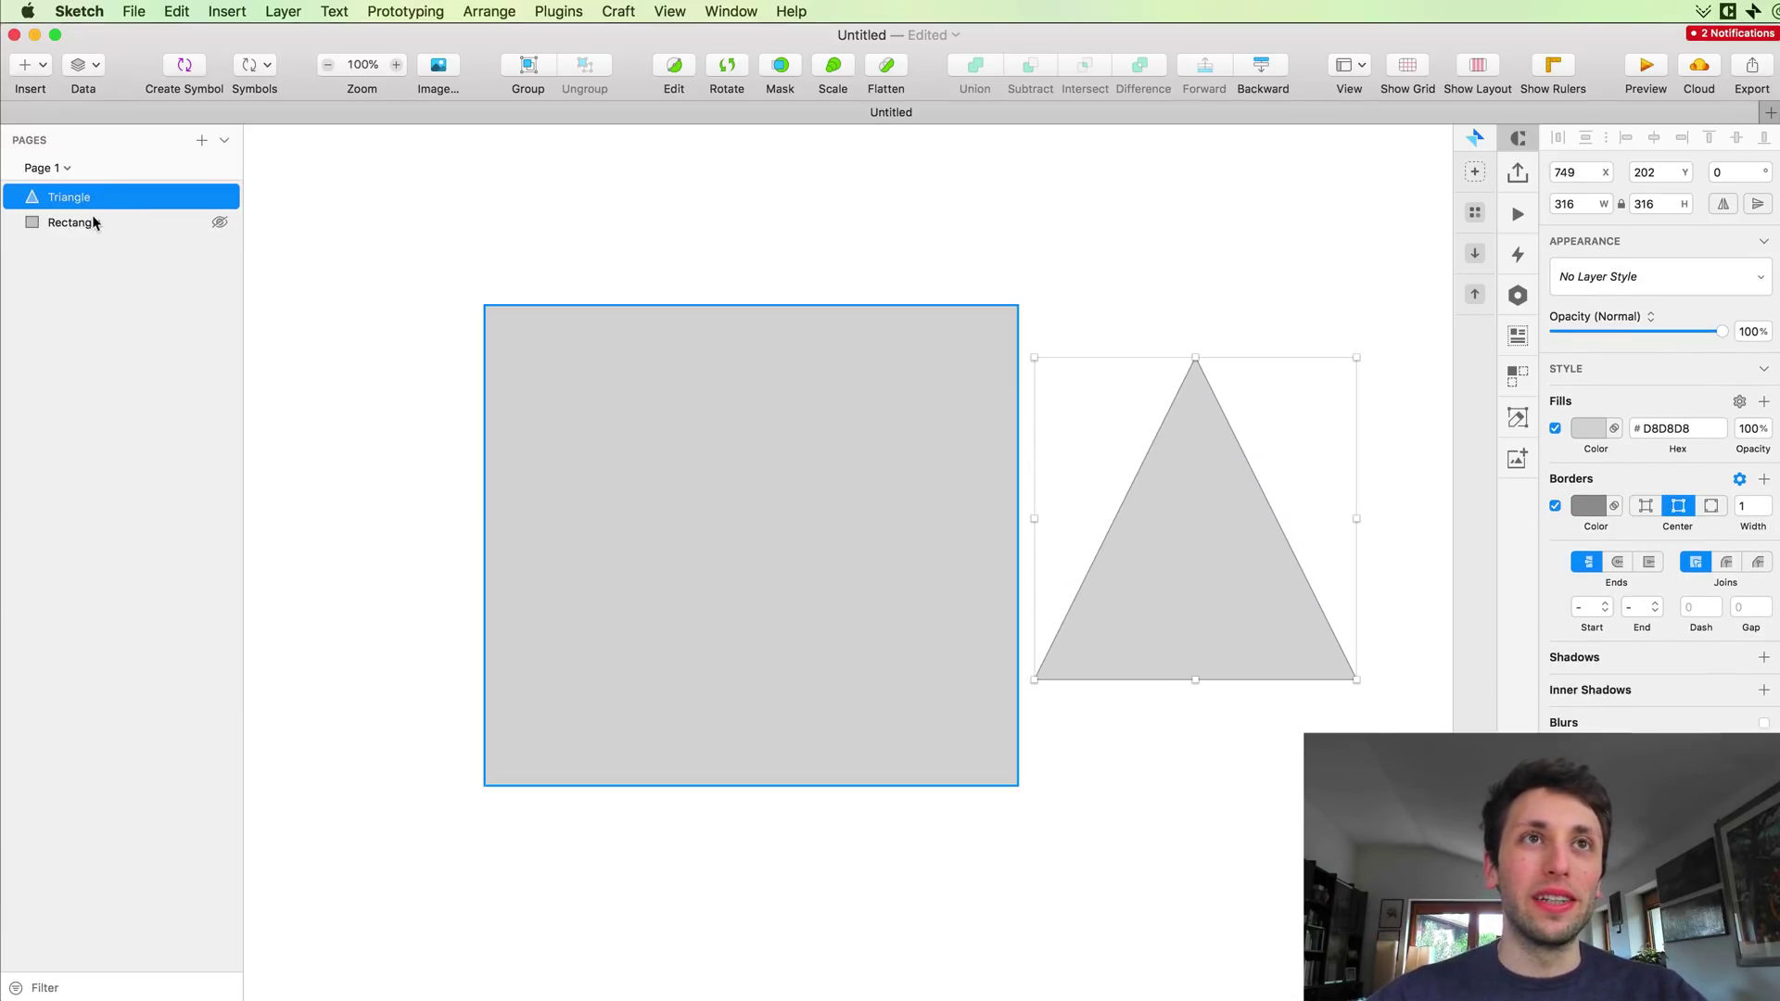
click(96, 221)
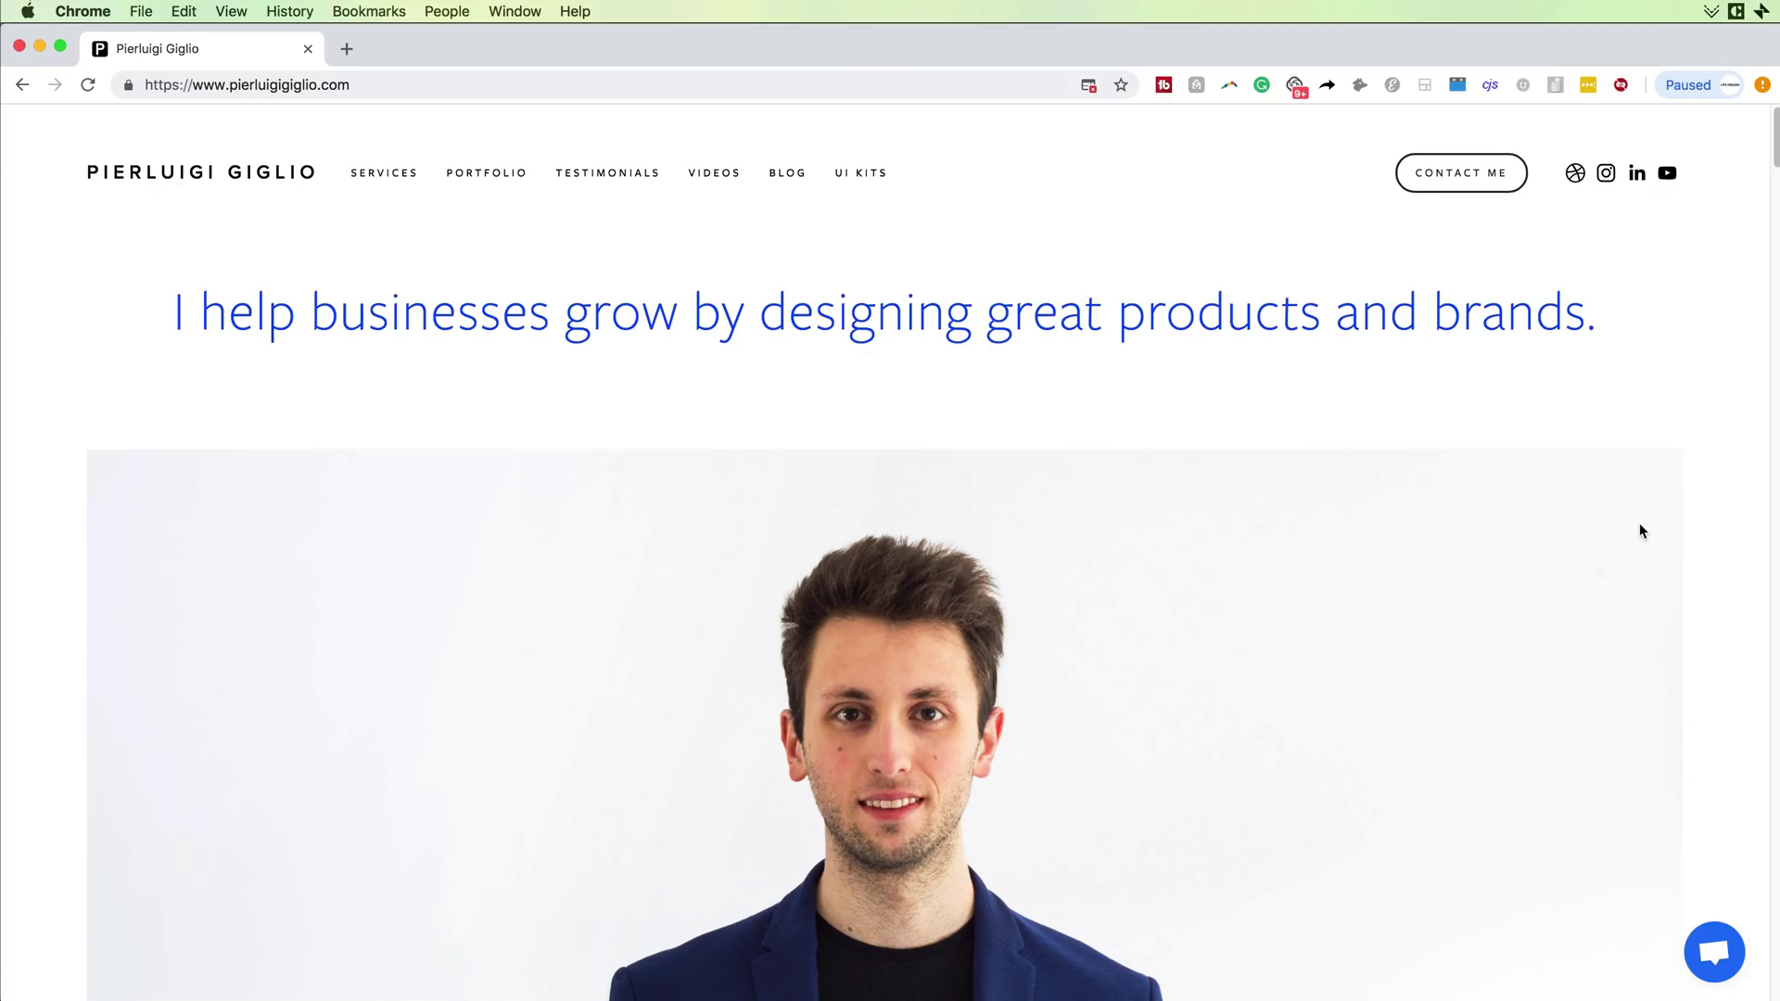
Step: Switch to Chrome and look through the designer's portfolio home page, down to the client logos and the Gitlinks.com project
scroll(1640, 523, down, 5)
scroll(1640, 526, down, 8)
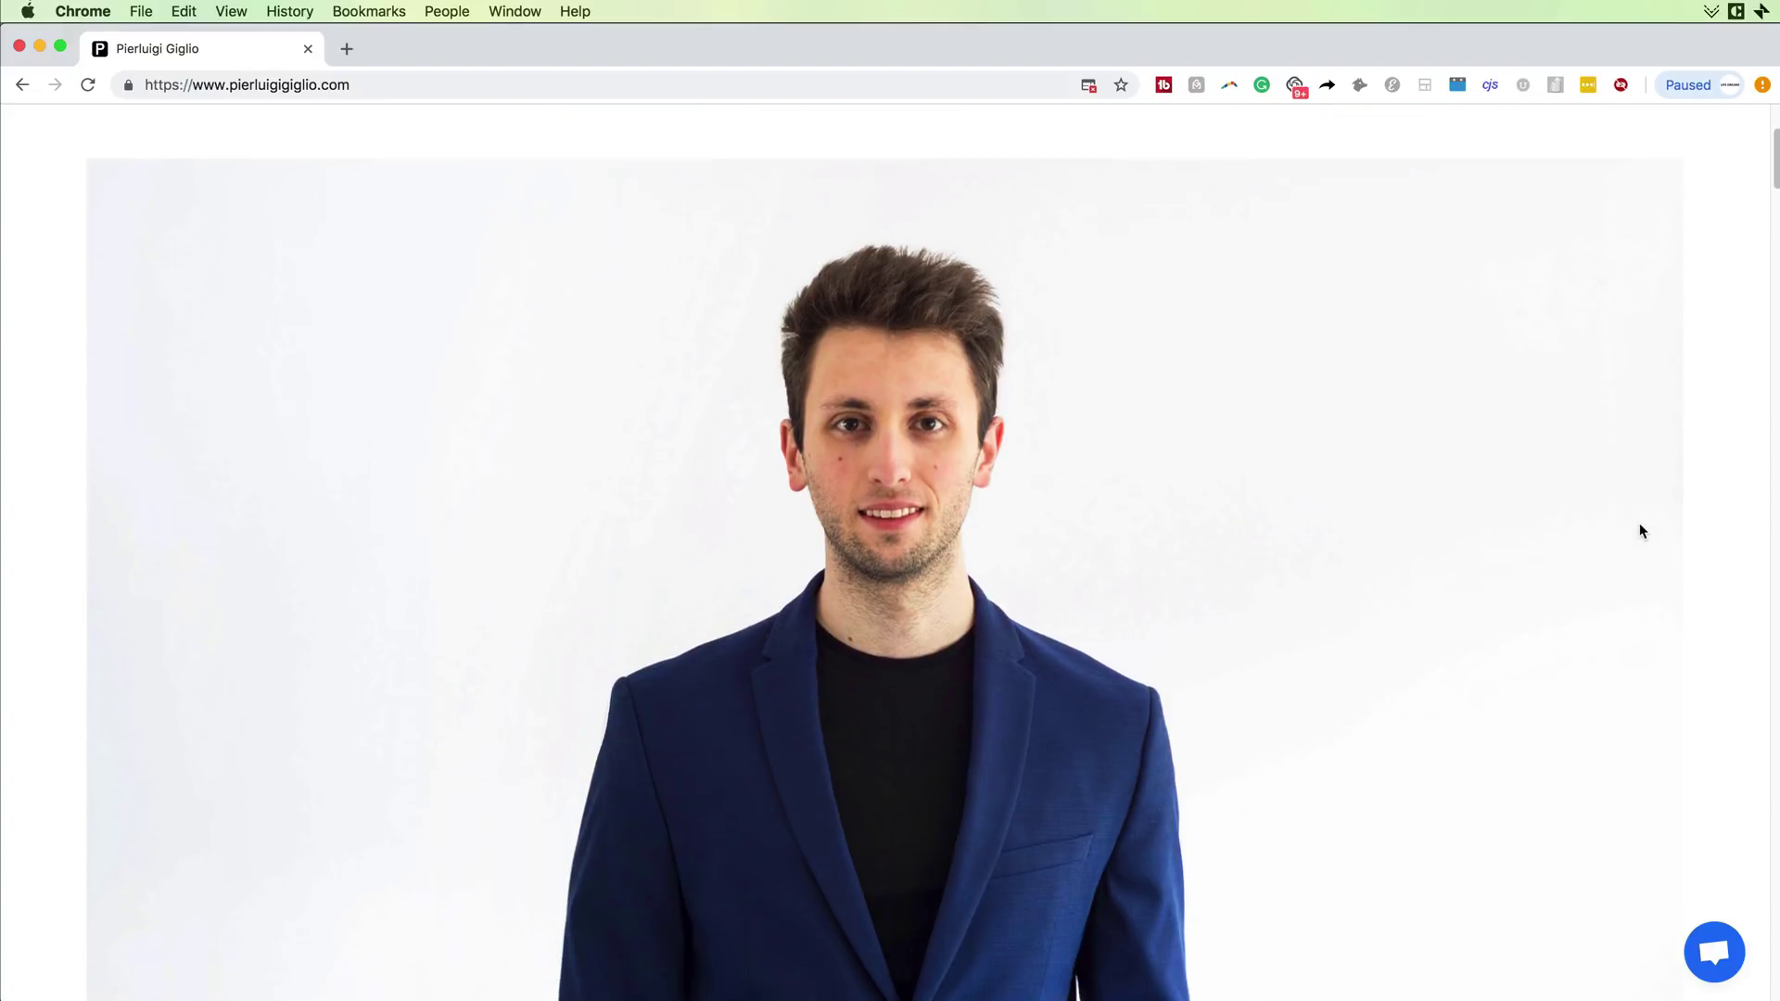
scroll(1641, 531, down, 8)
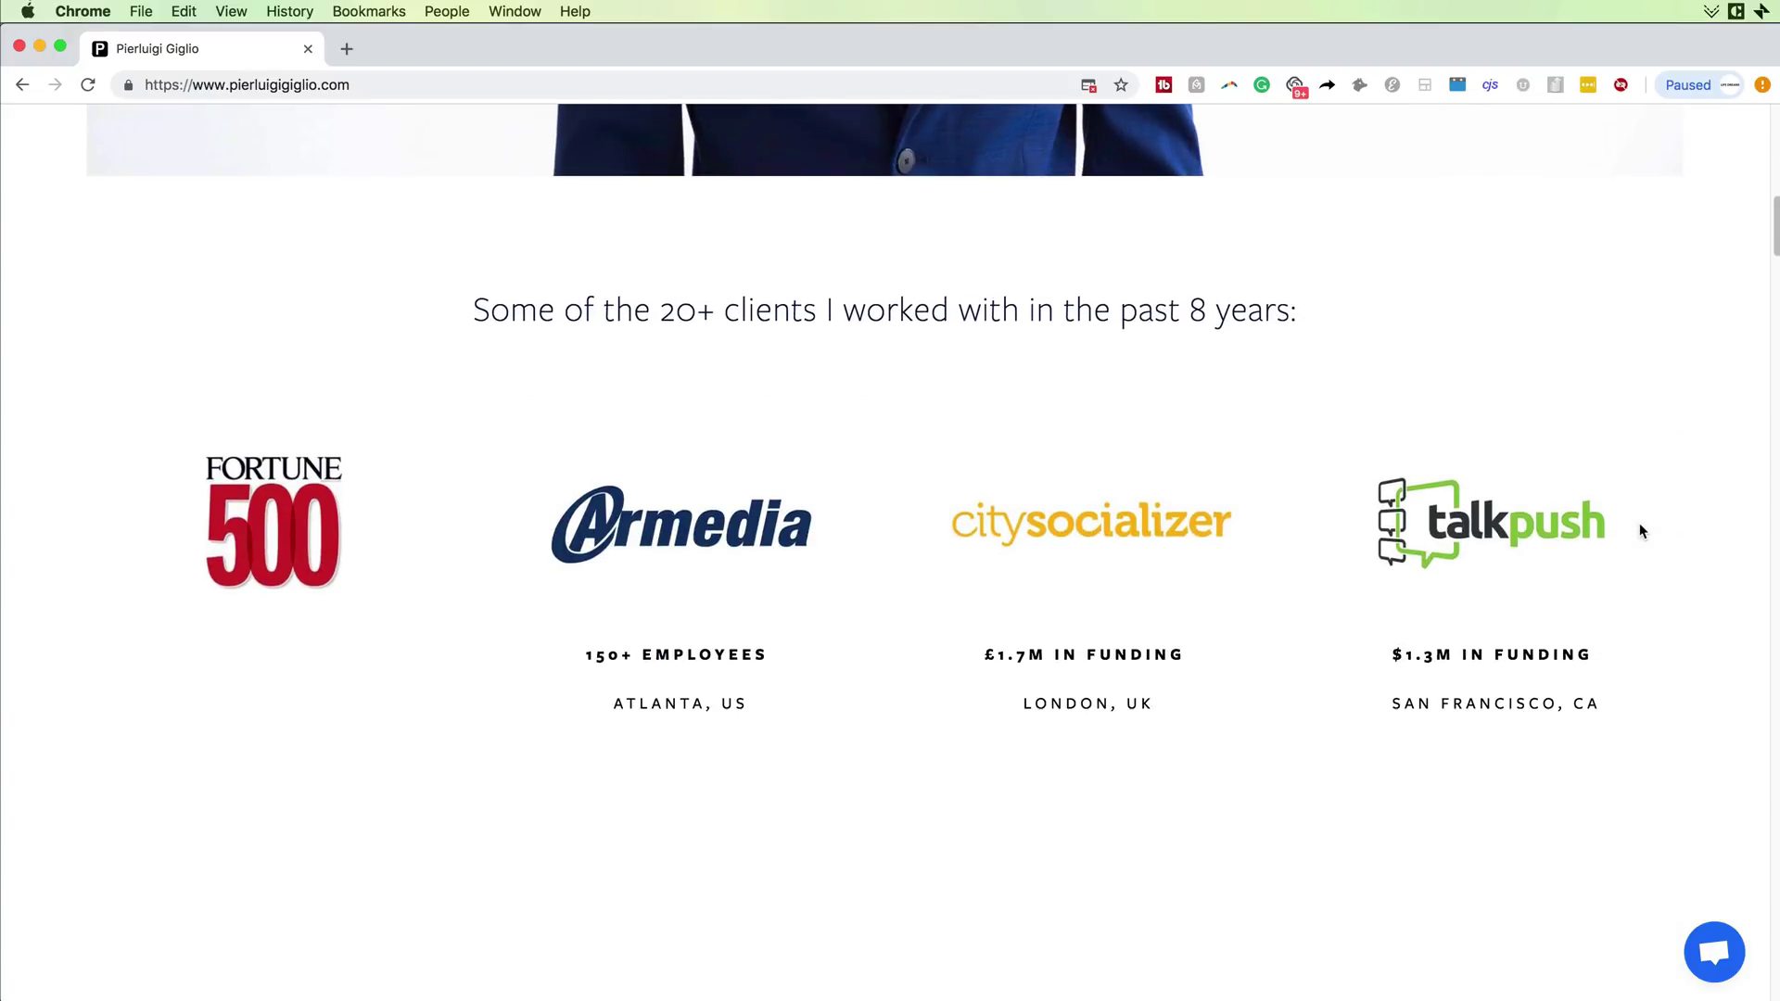
scroll(1639, 608, down, 10)
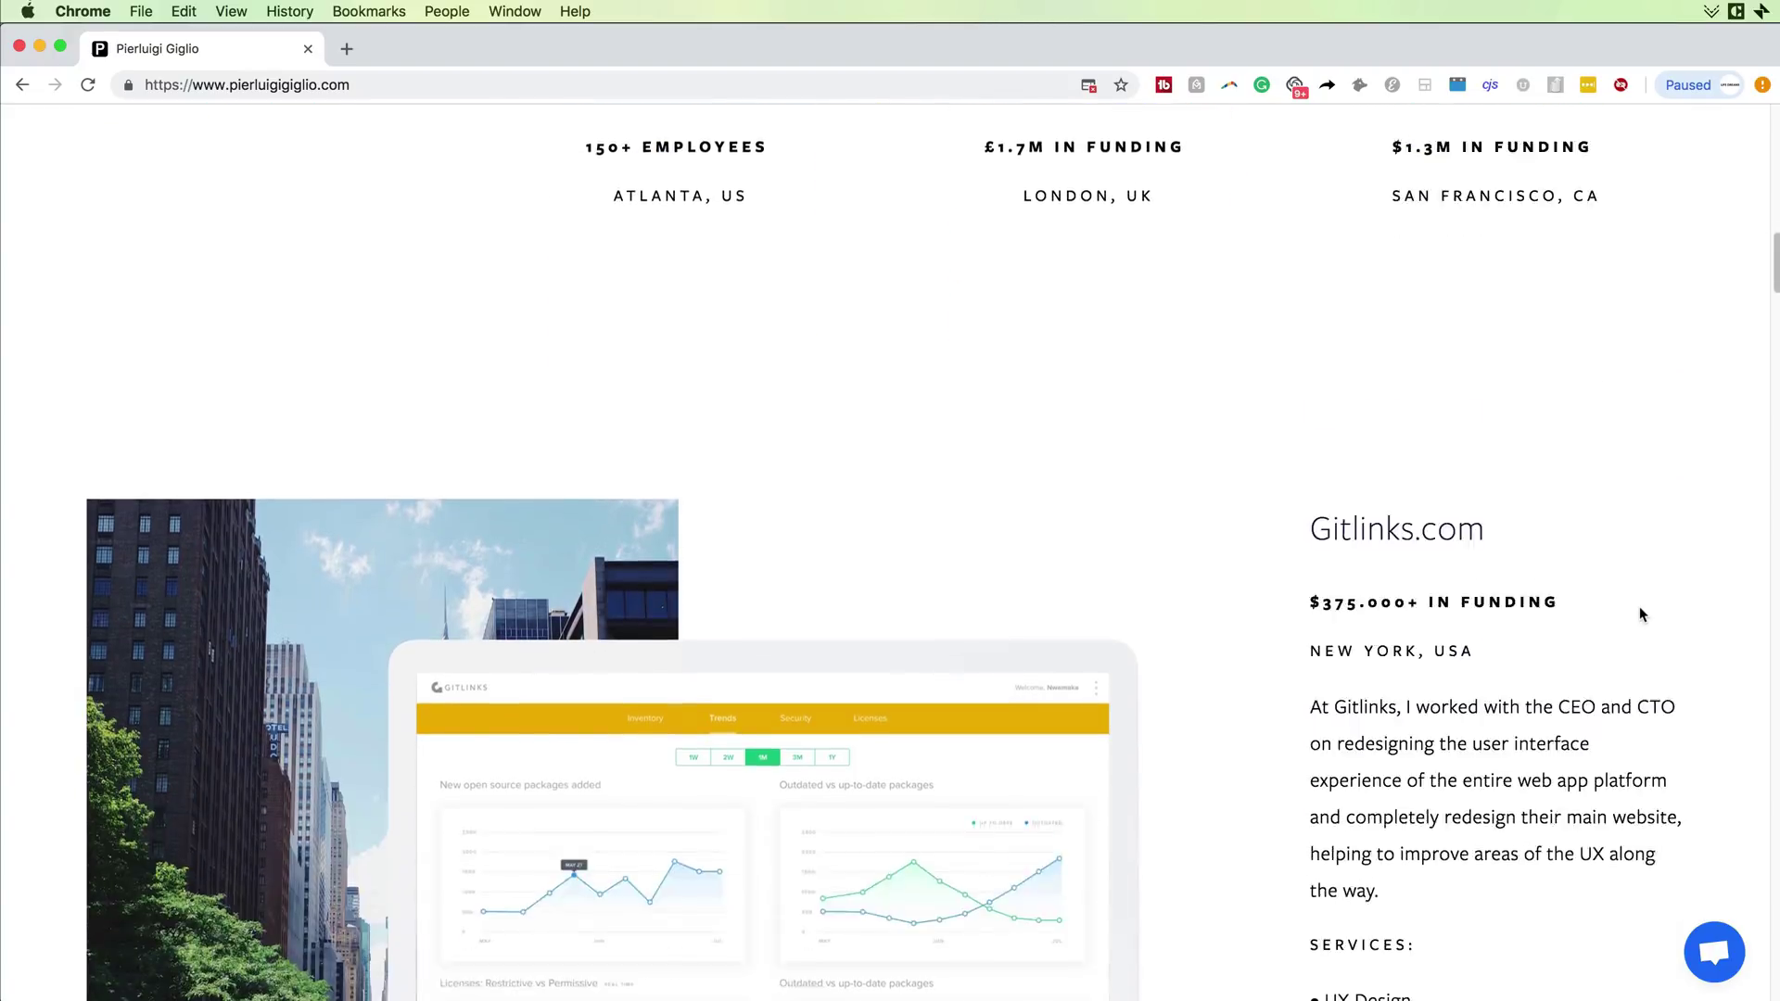
scroll(1640, 608, down, 3)
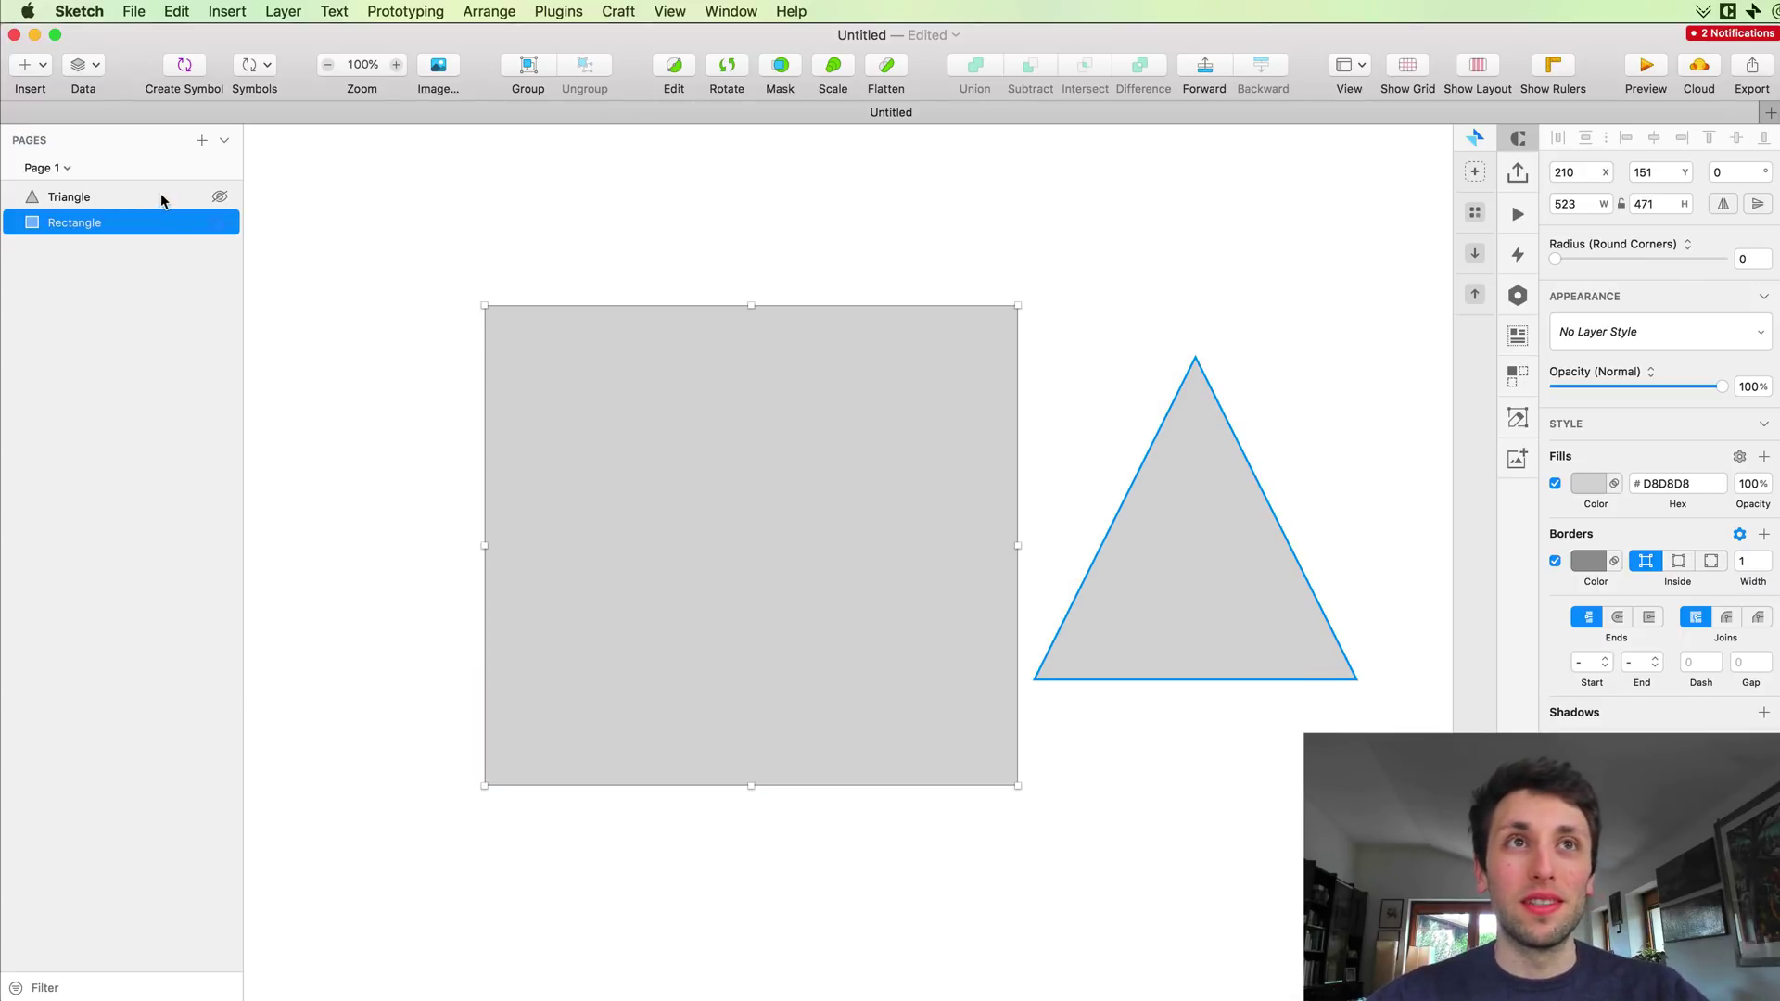
Step: Expand the document's page list and add a second page, keeping its default name
click(521, 229)
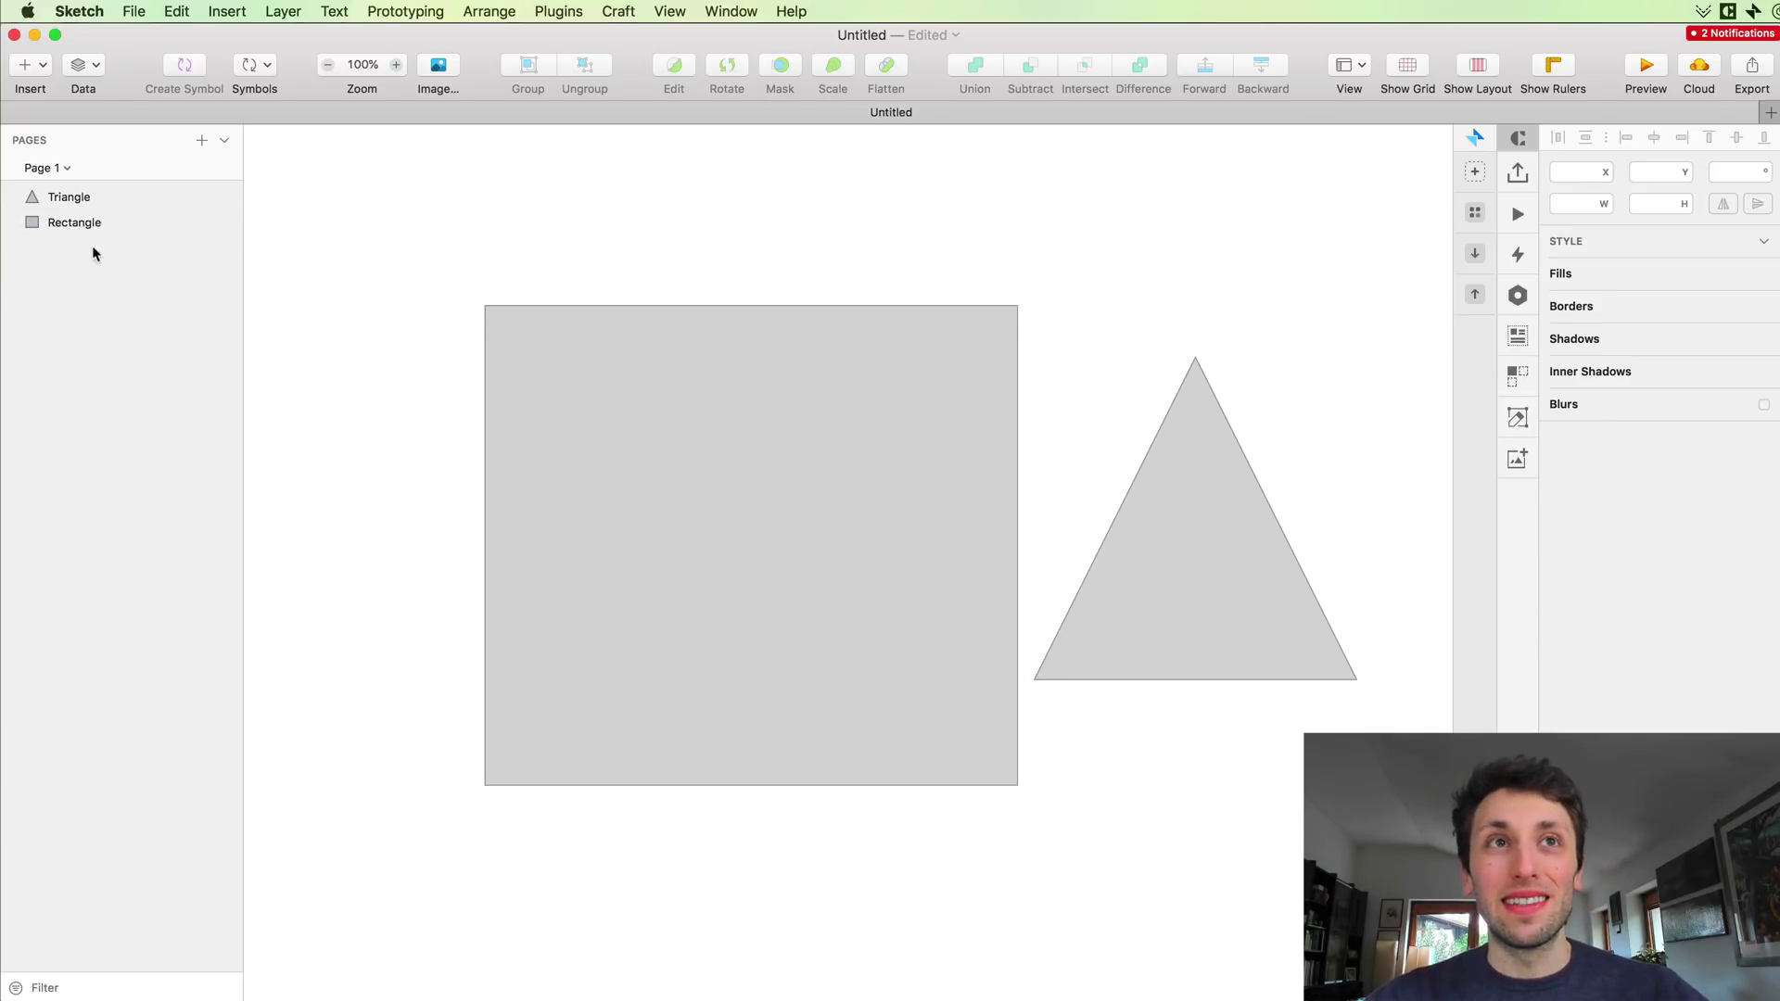
click(225, 141)
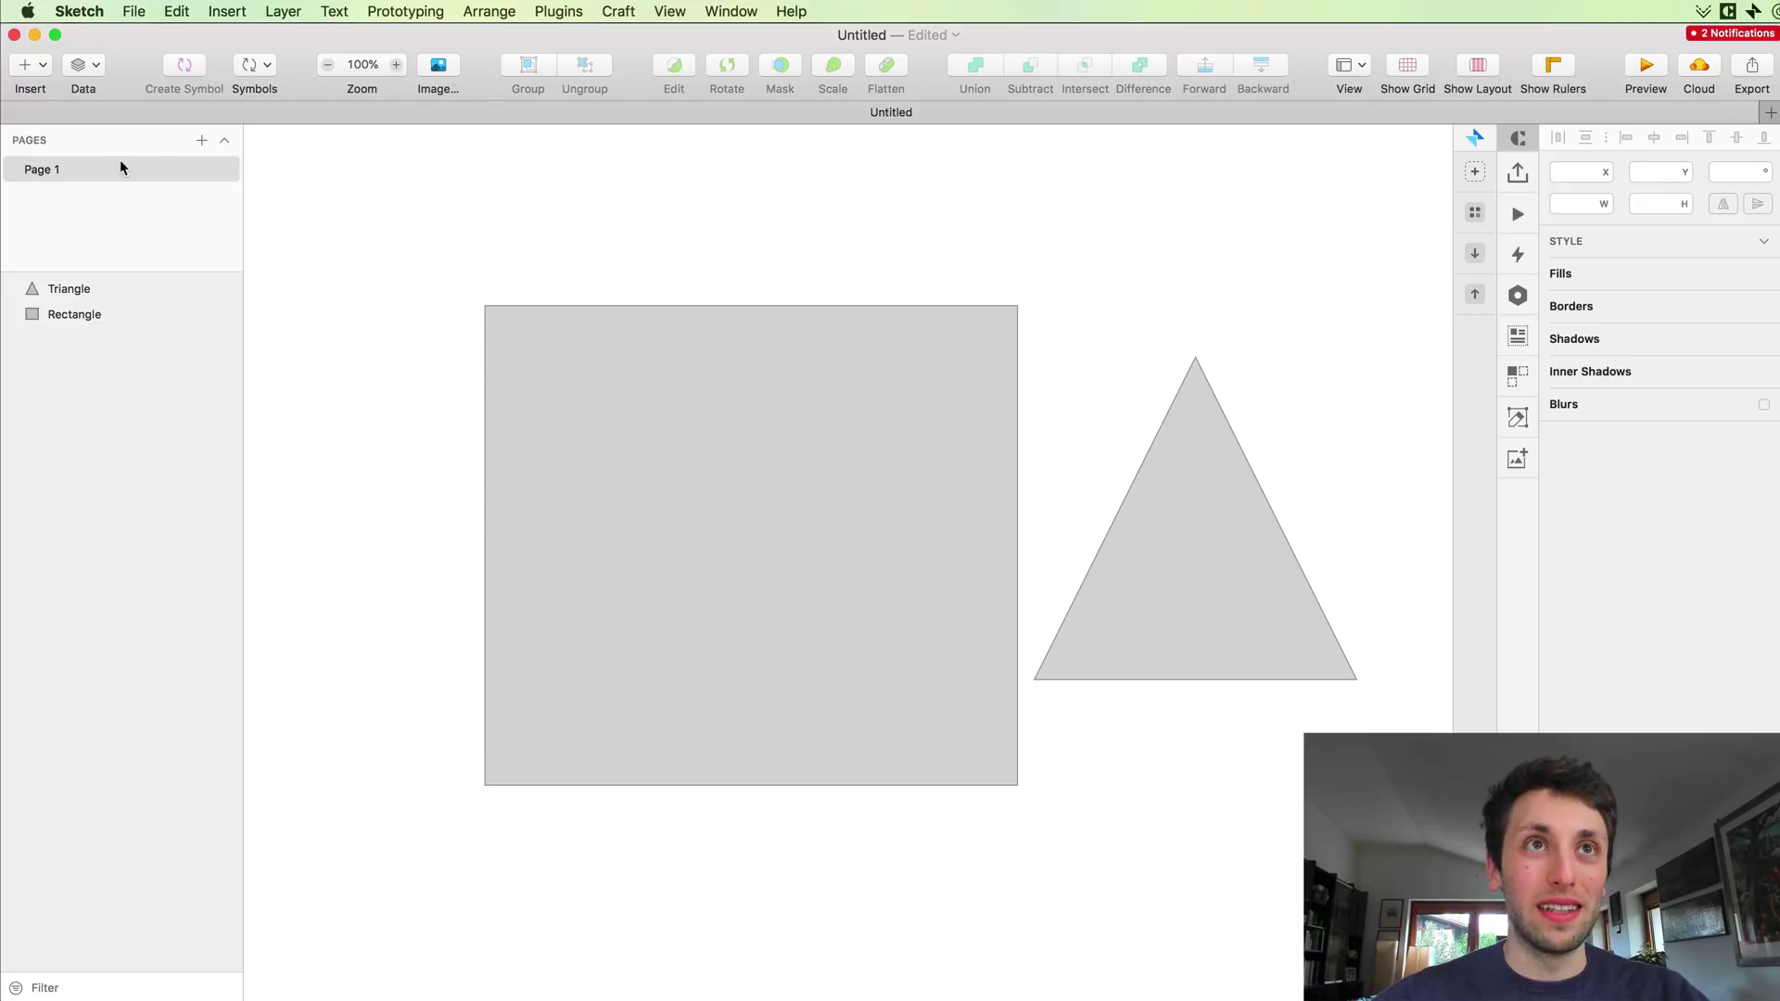
click(202, 142)
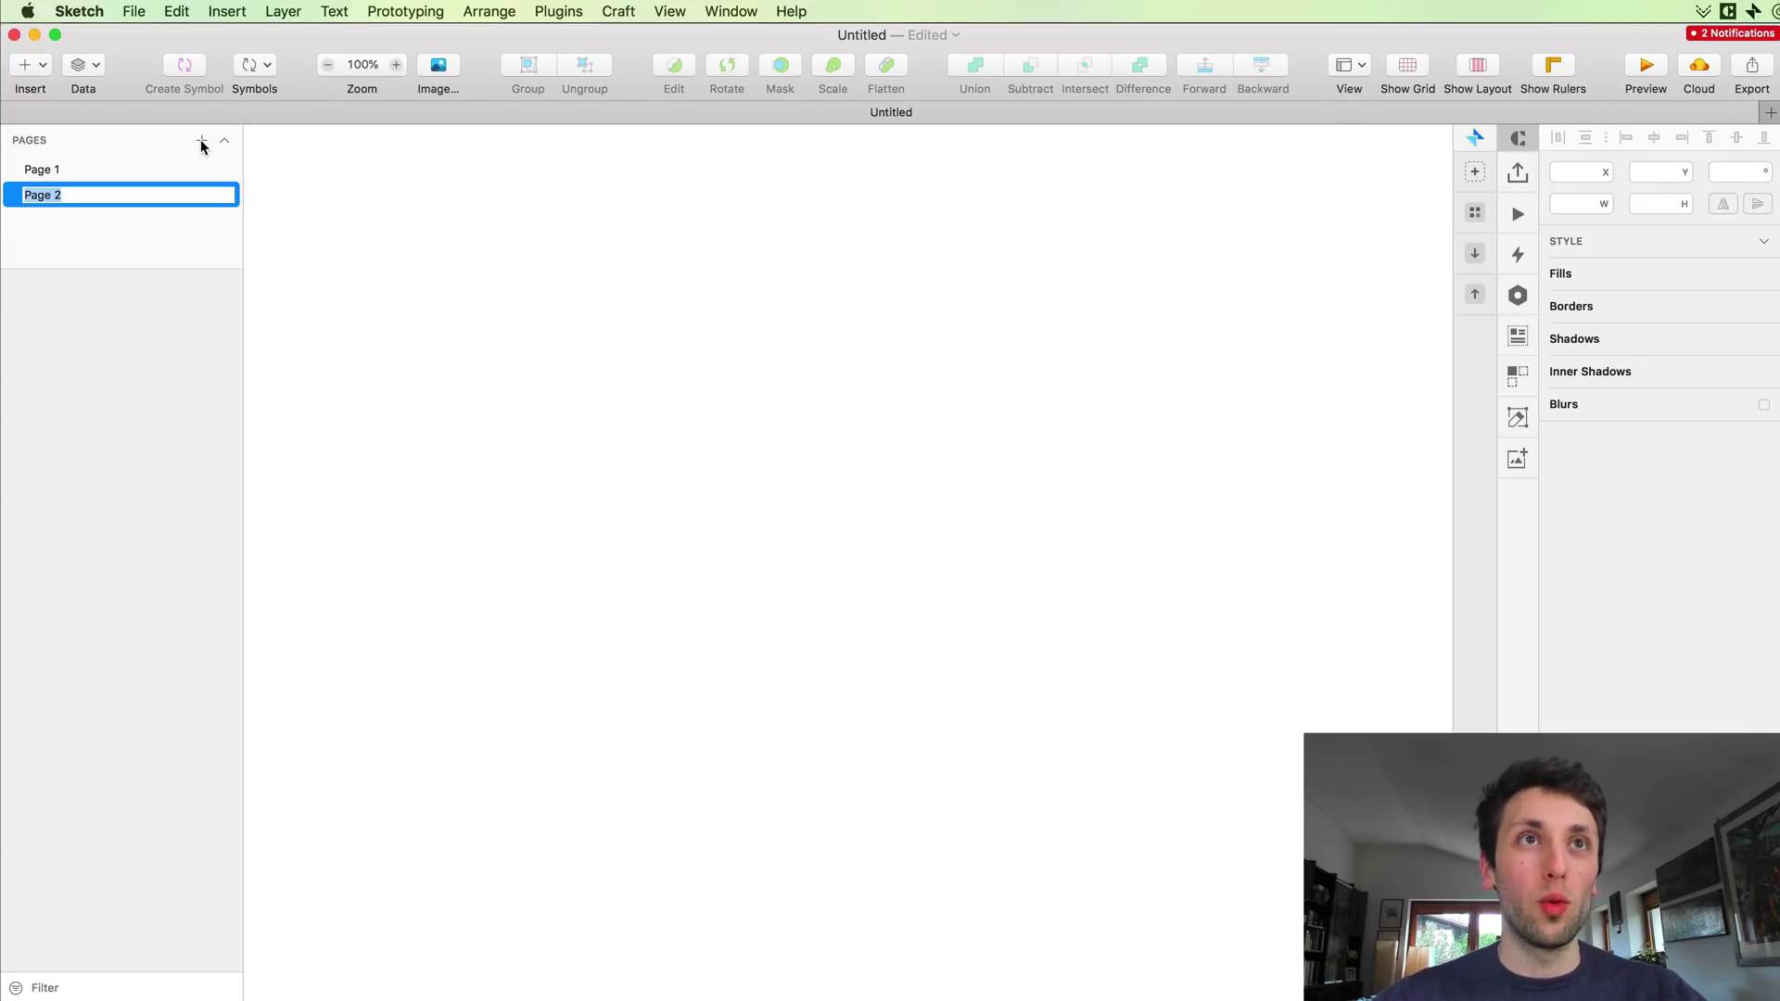
click(72, 210)
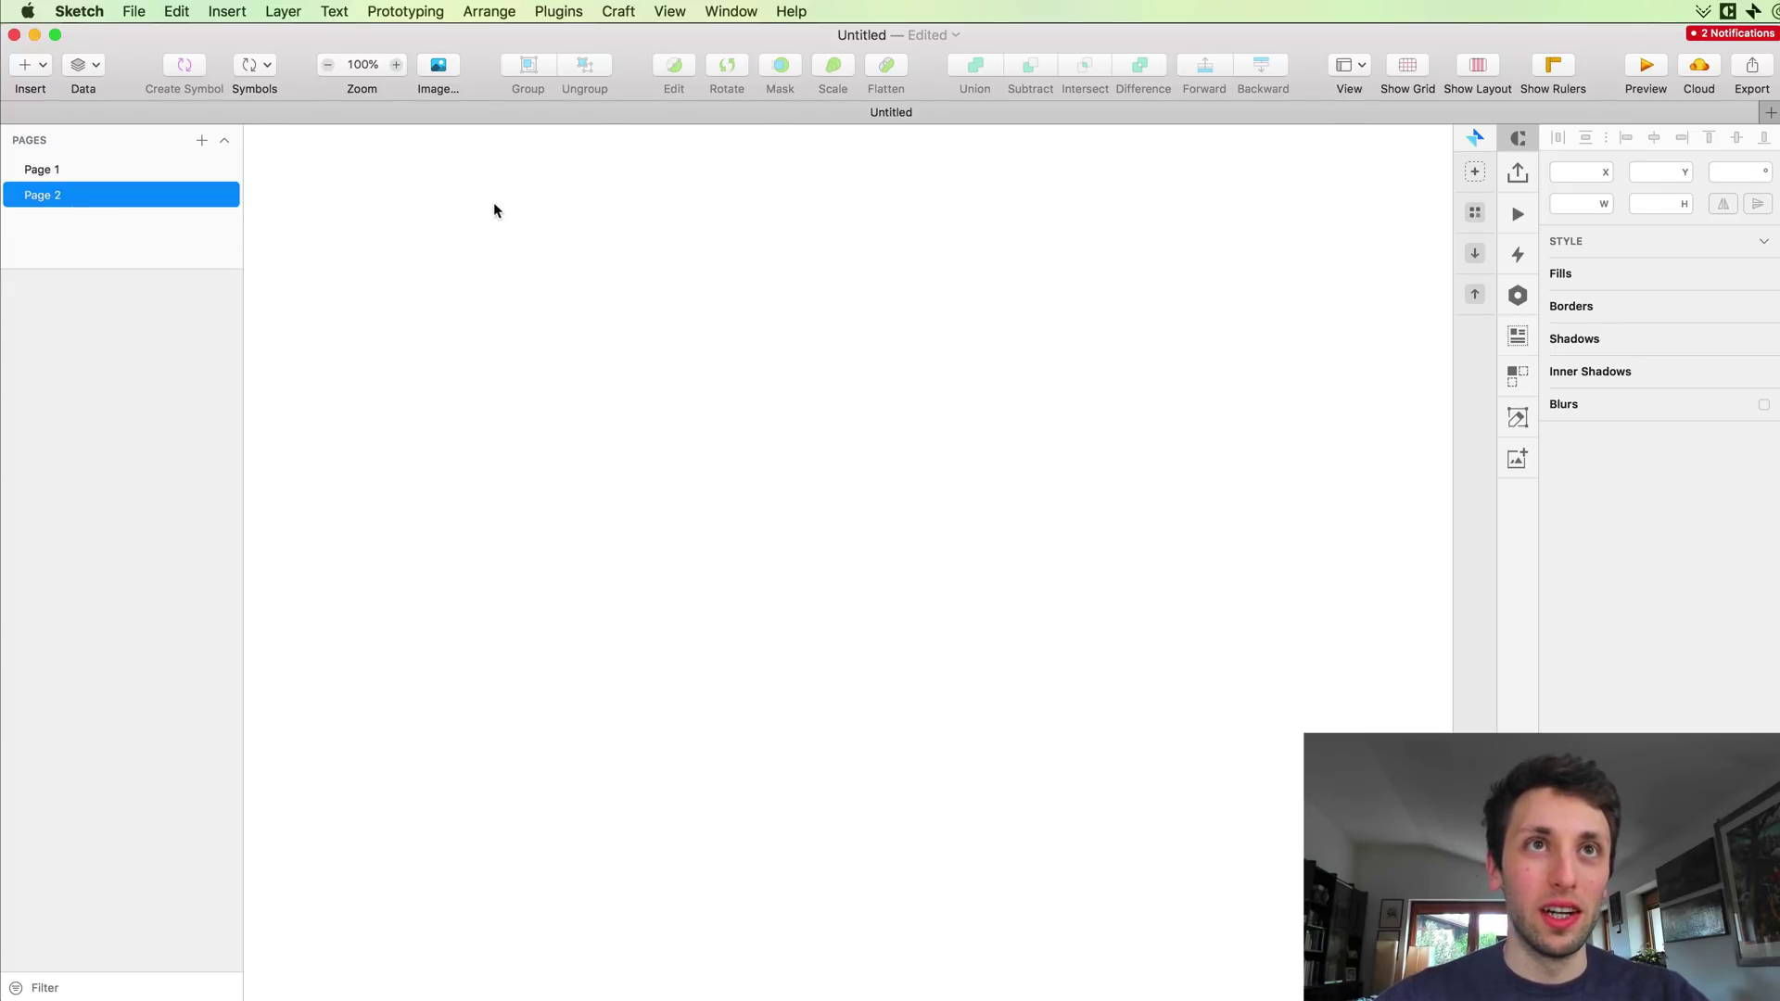
right_click(672, 353)
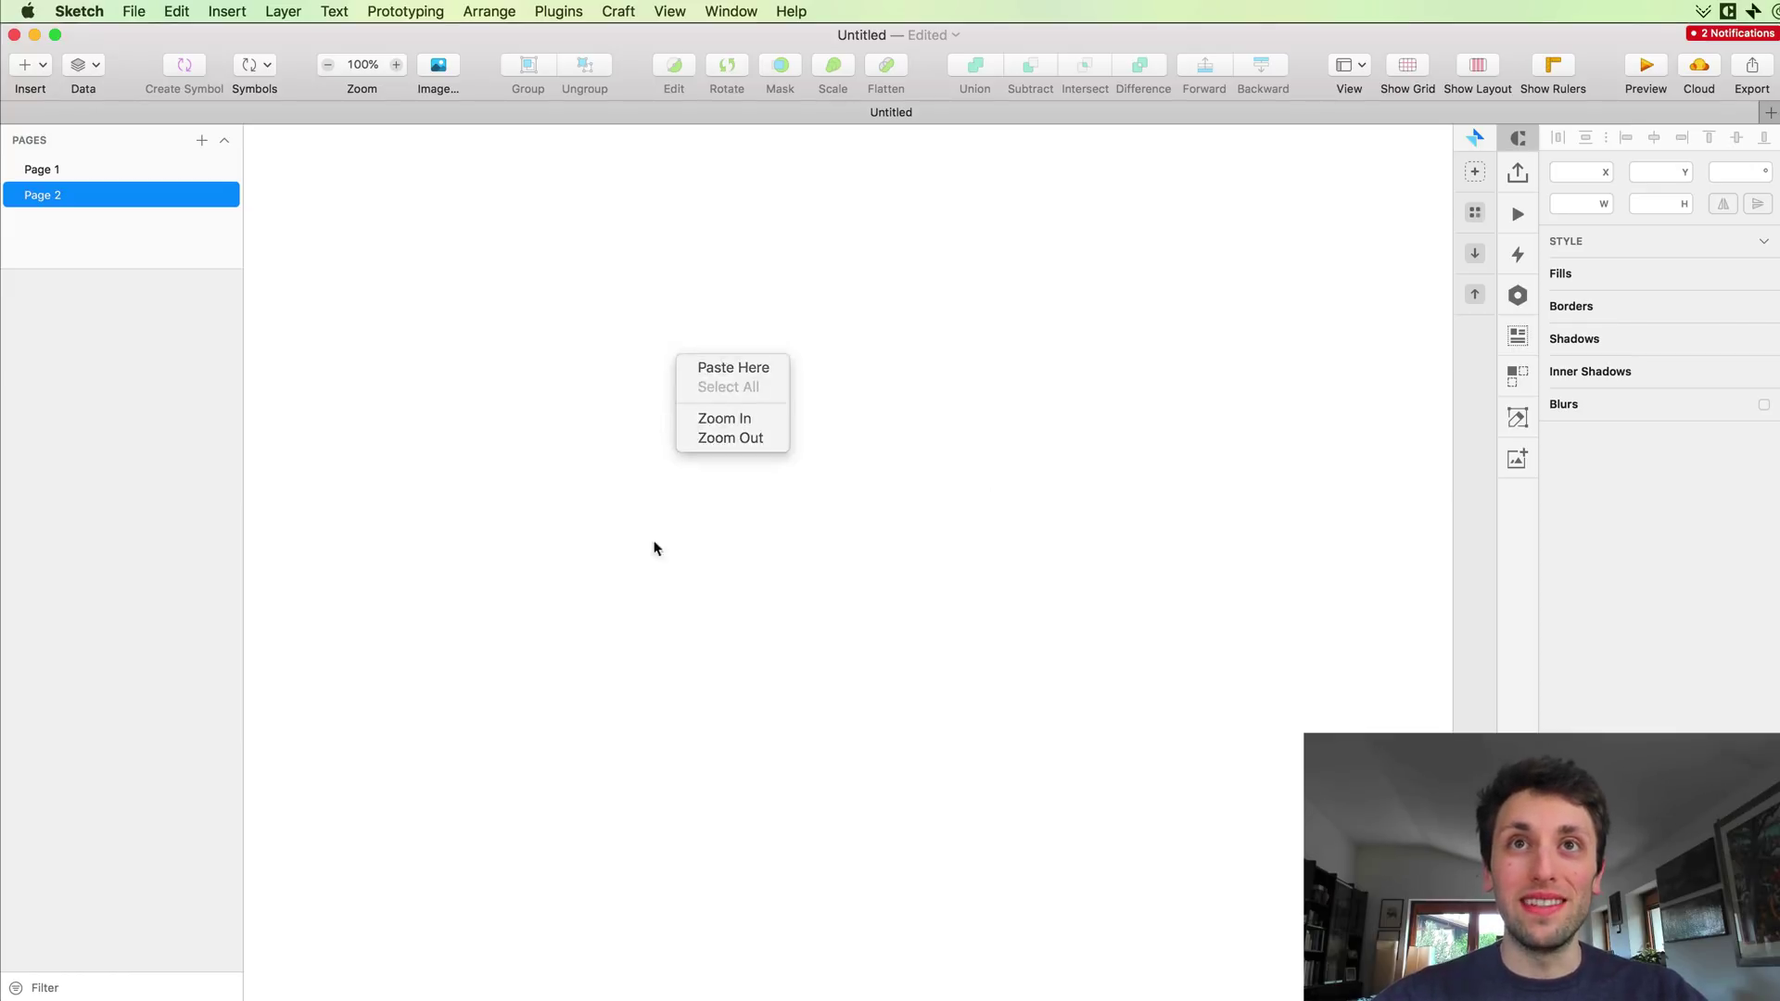
click(649, 557)
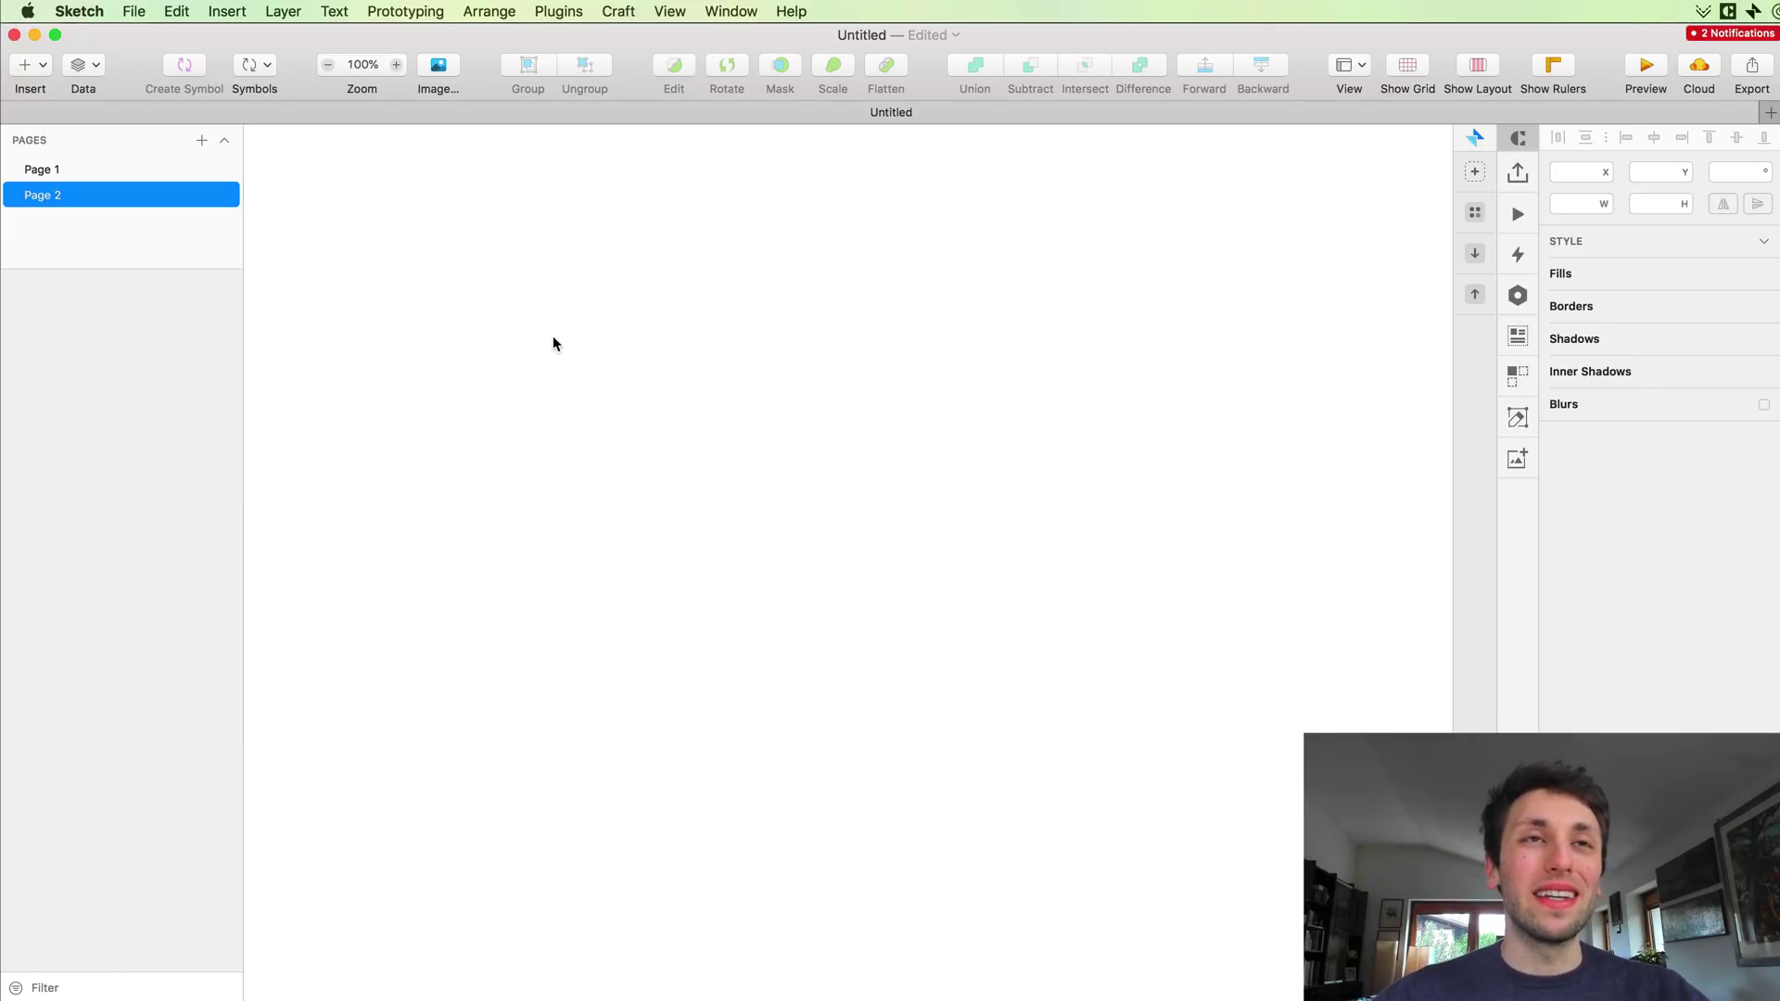
Step: Draw a star about 397 by 397 on Page 2 and move it to about X 365, Y 268
click(54, 170)
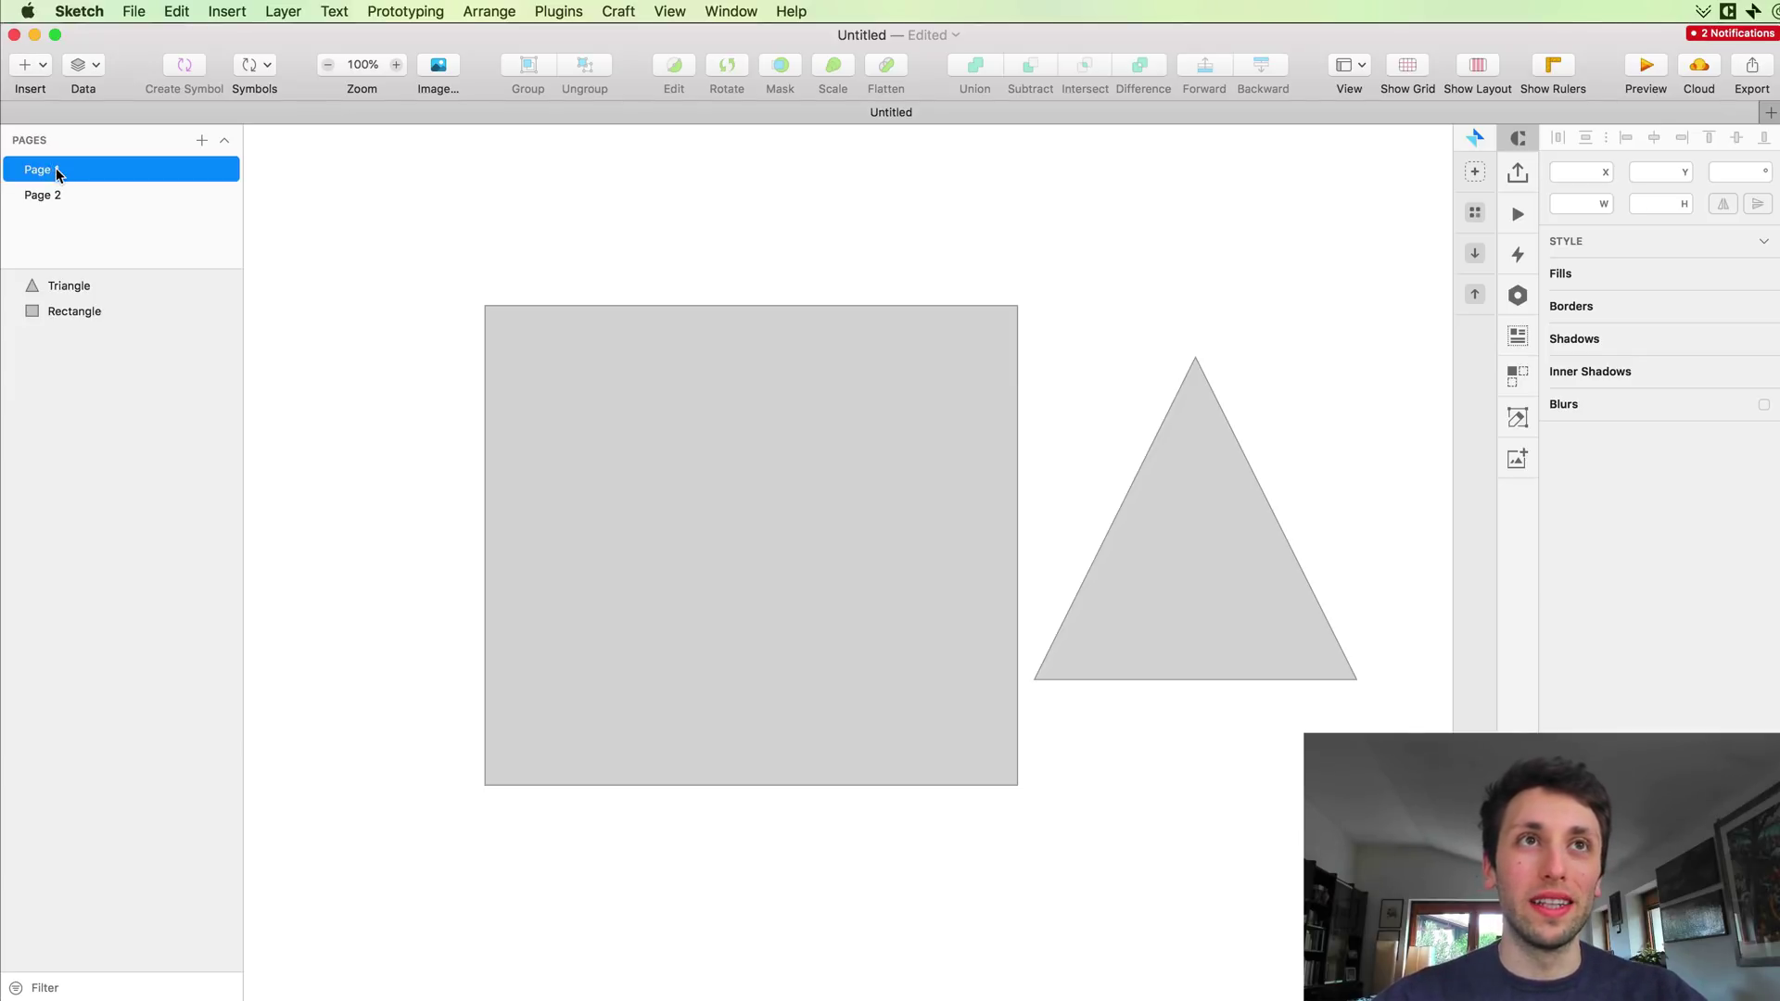
click(107, 198)
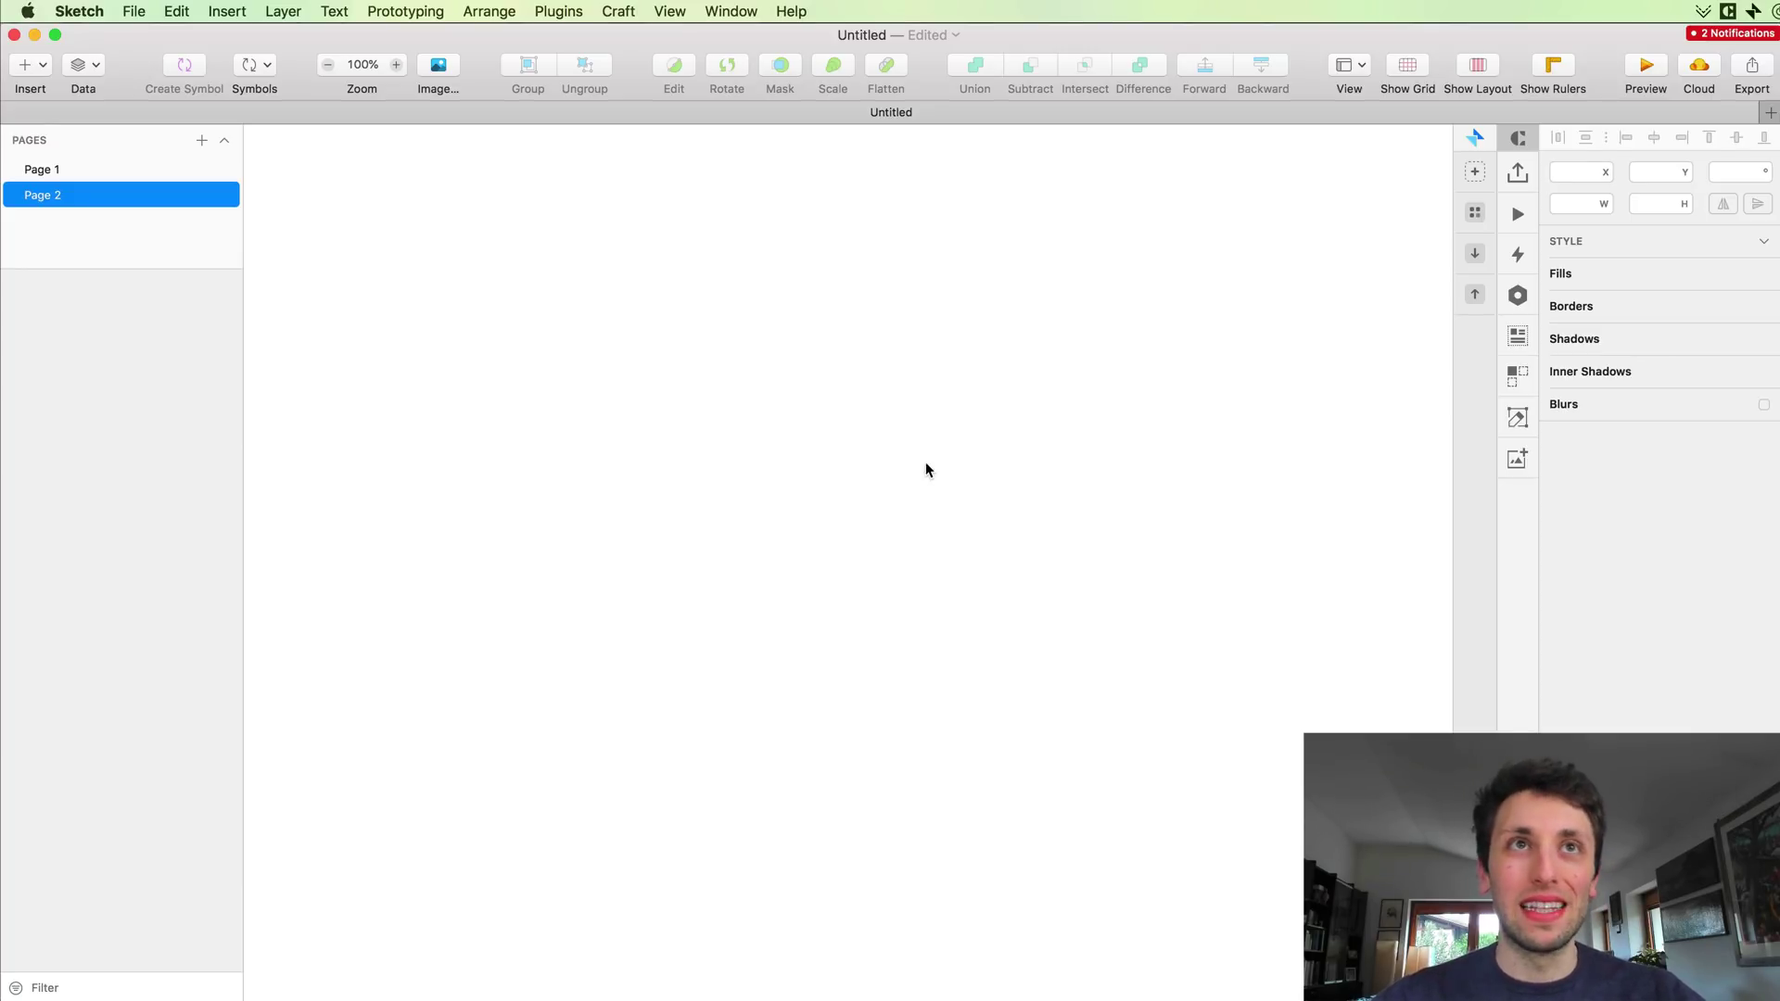
click(33, 66)
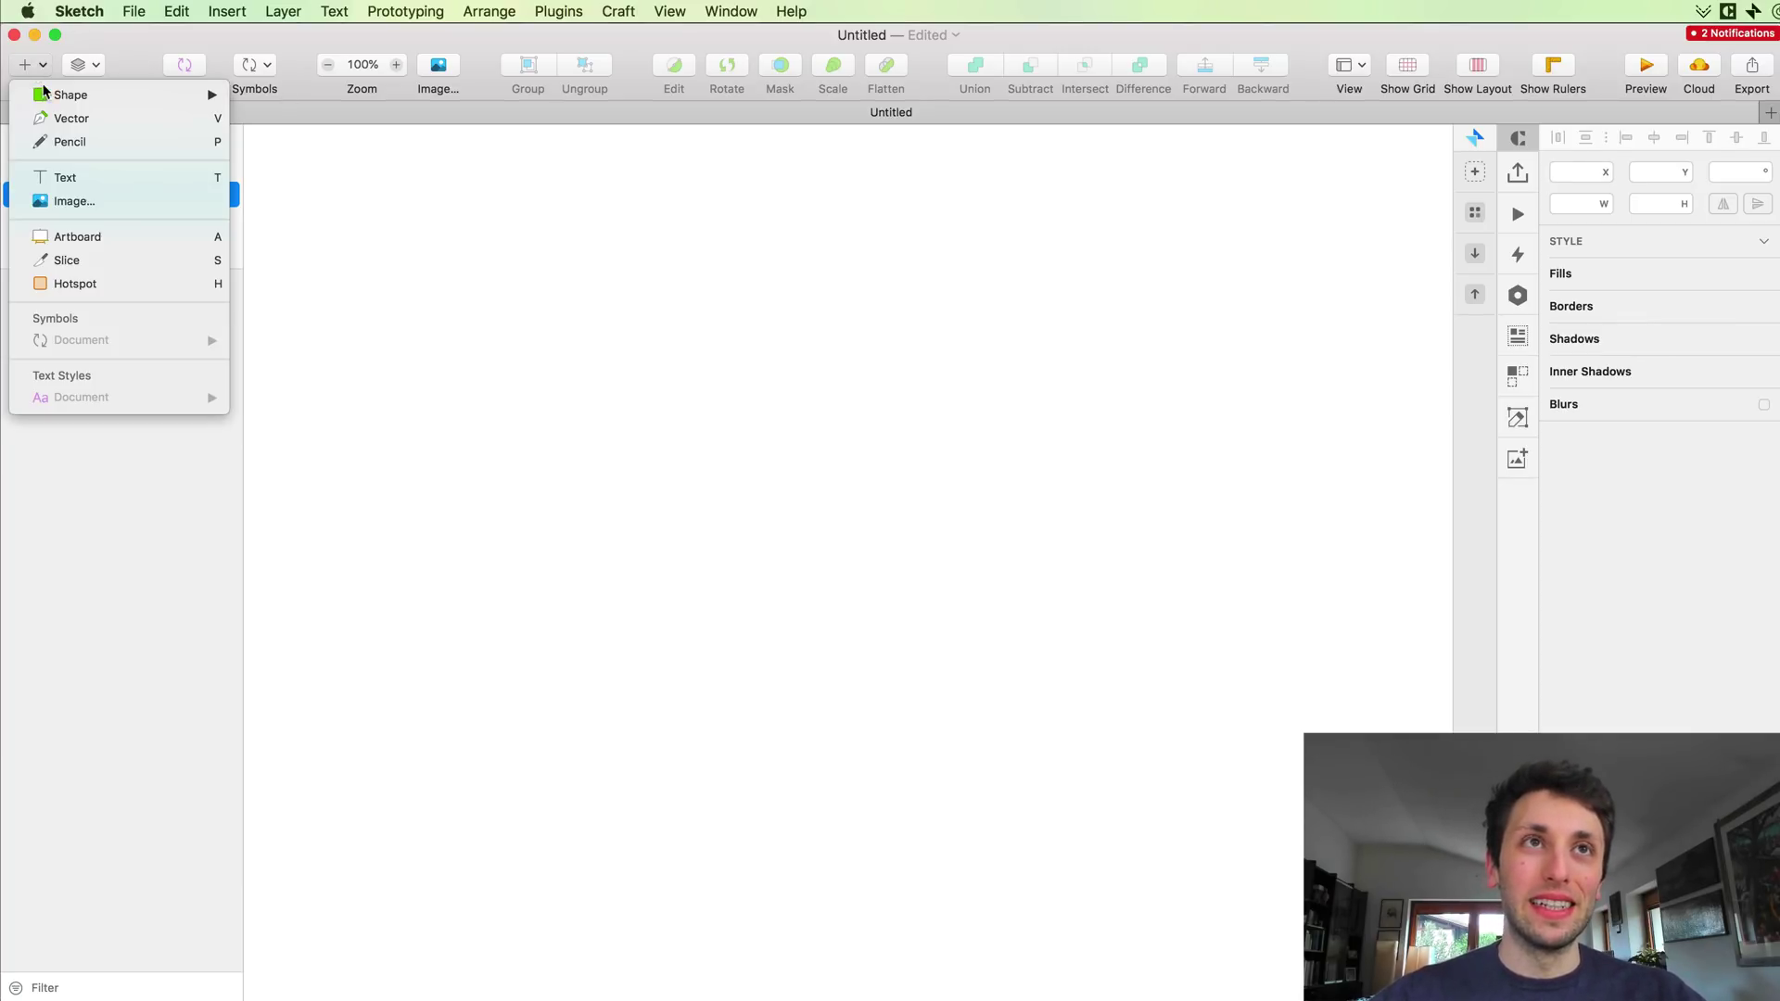
mouse_move(185, 94)
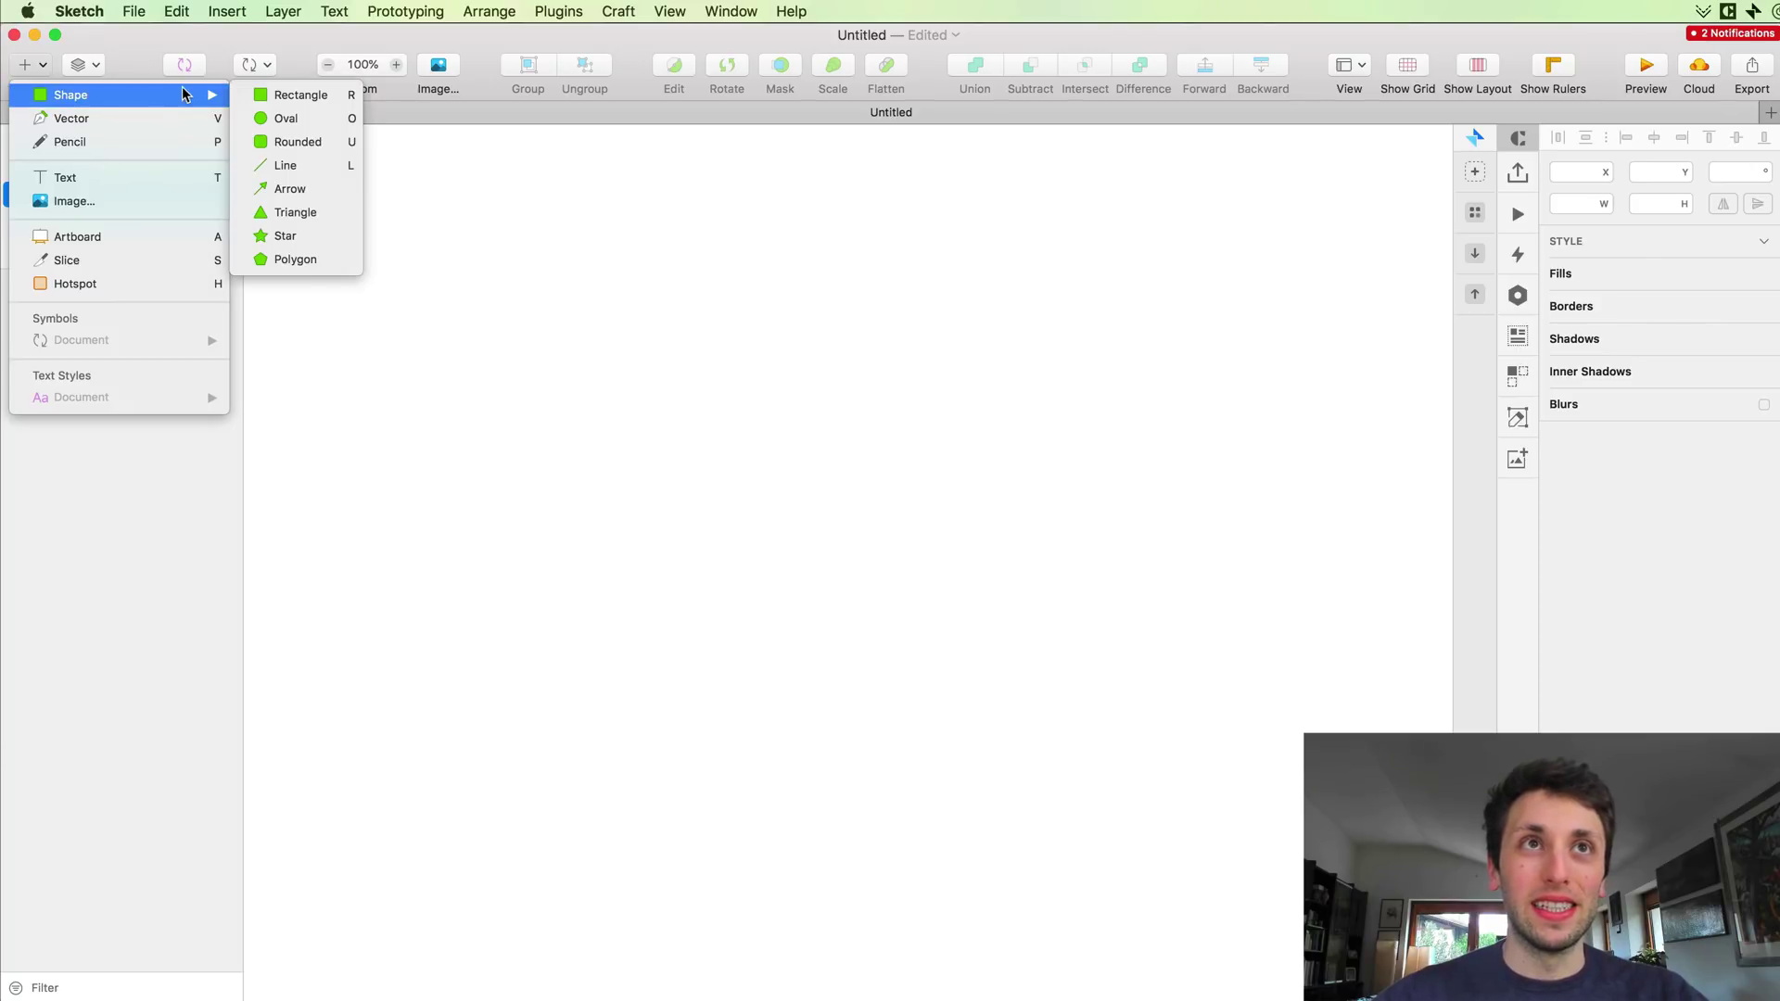
click(286, 235)
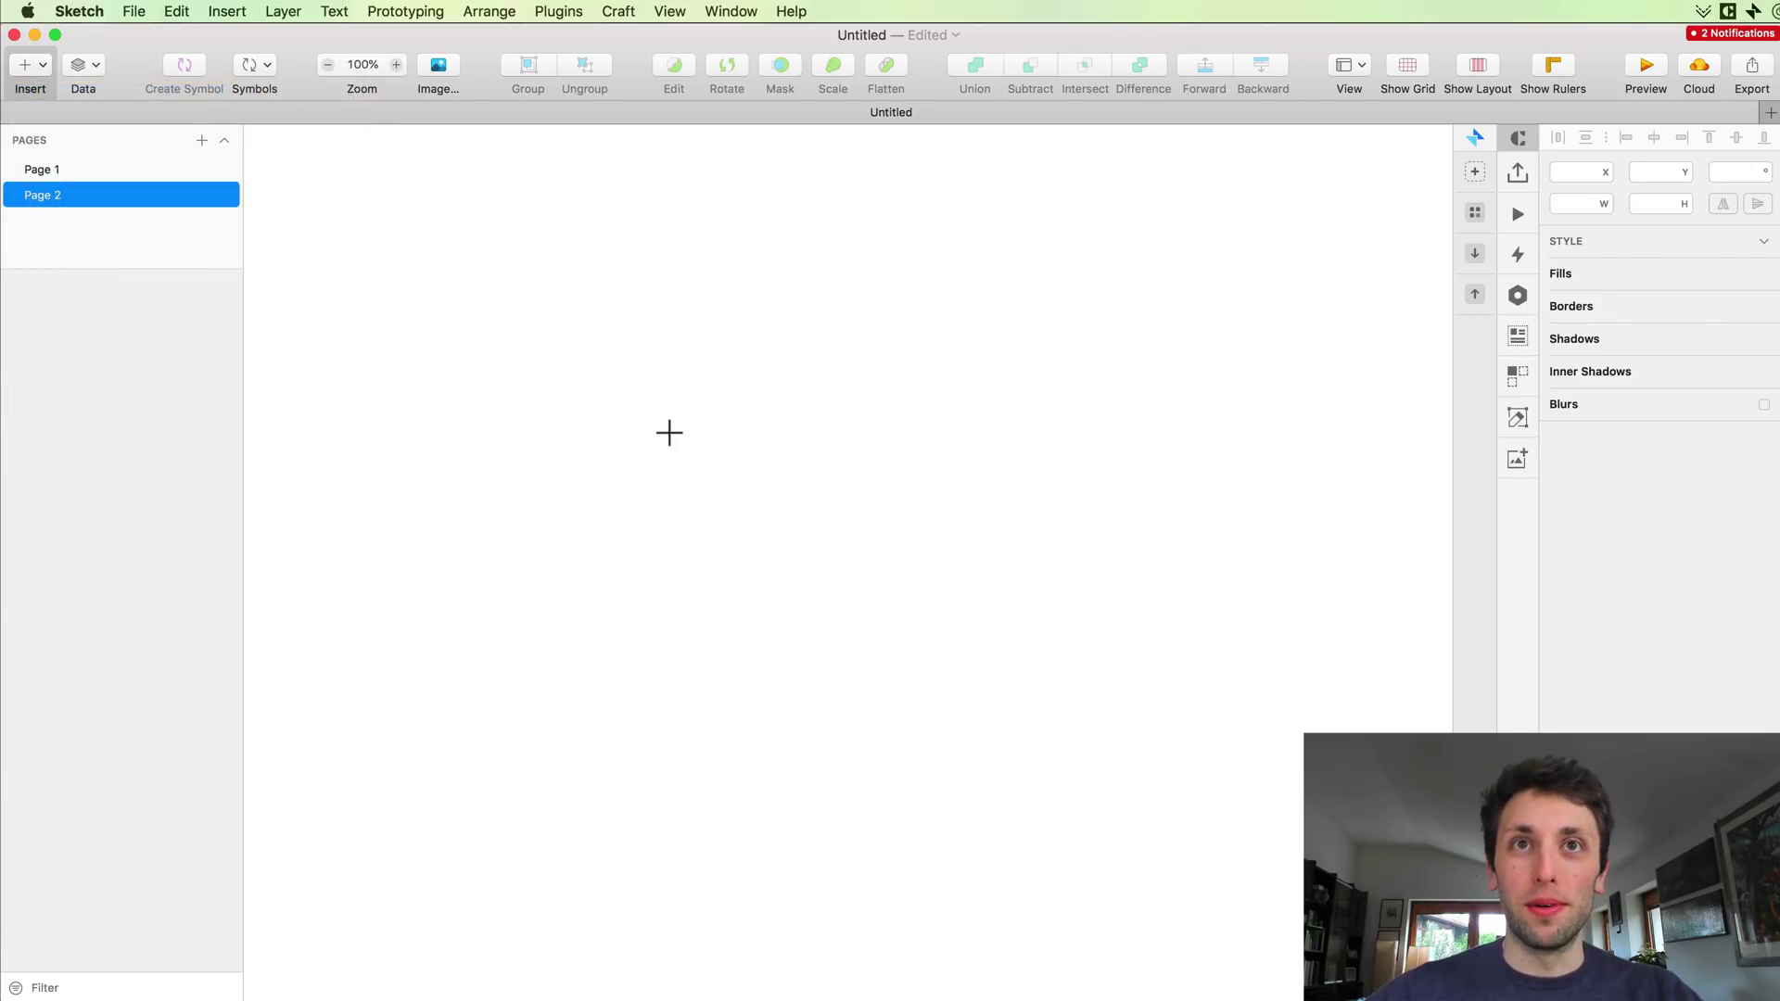
drag(650, 398, 1054, 803)
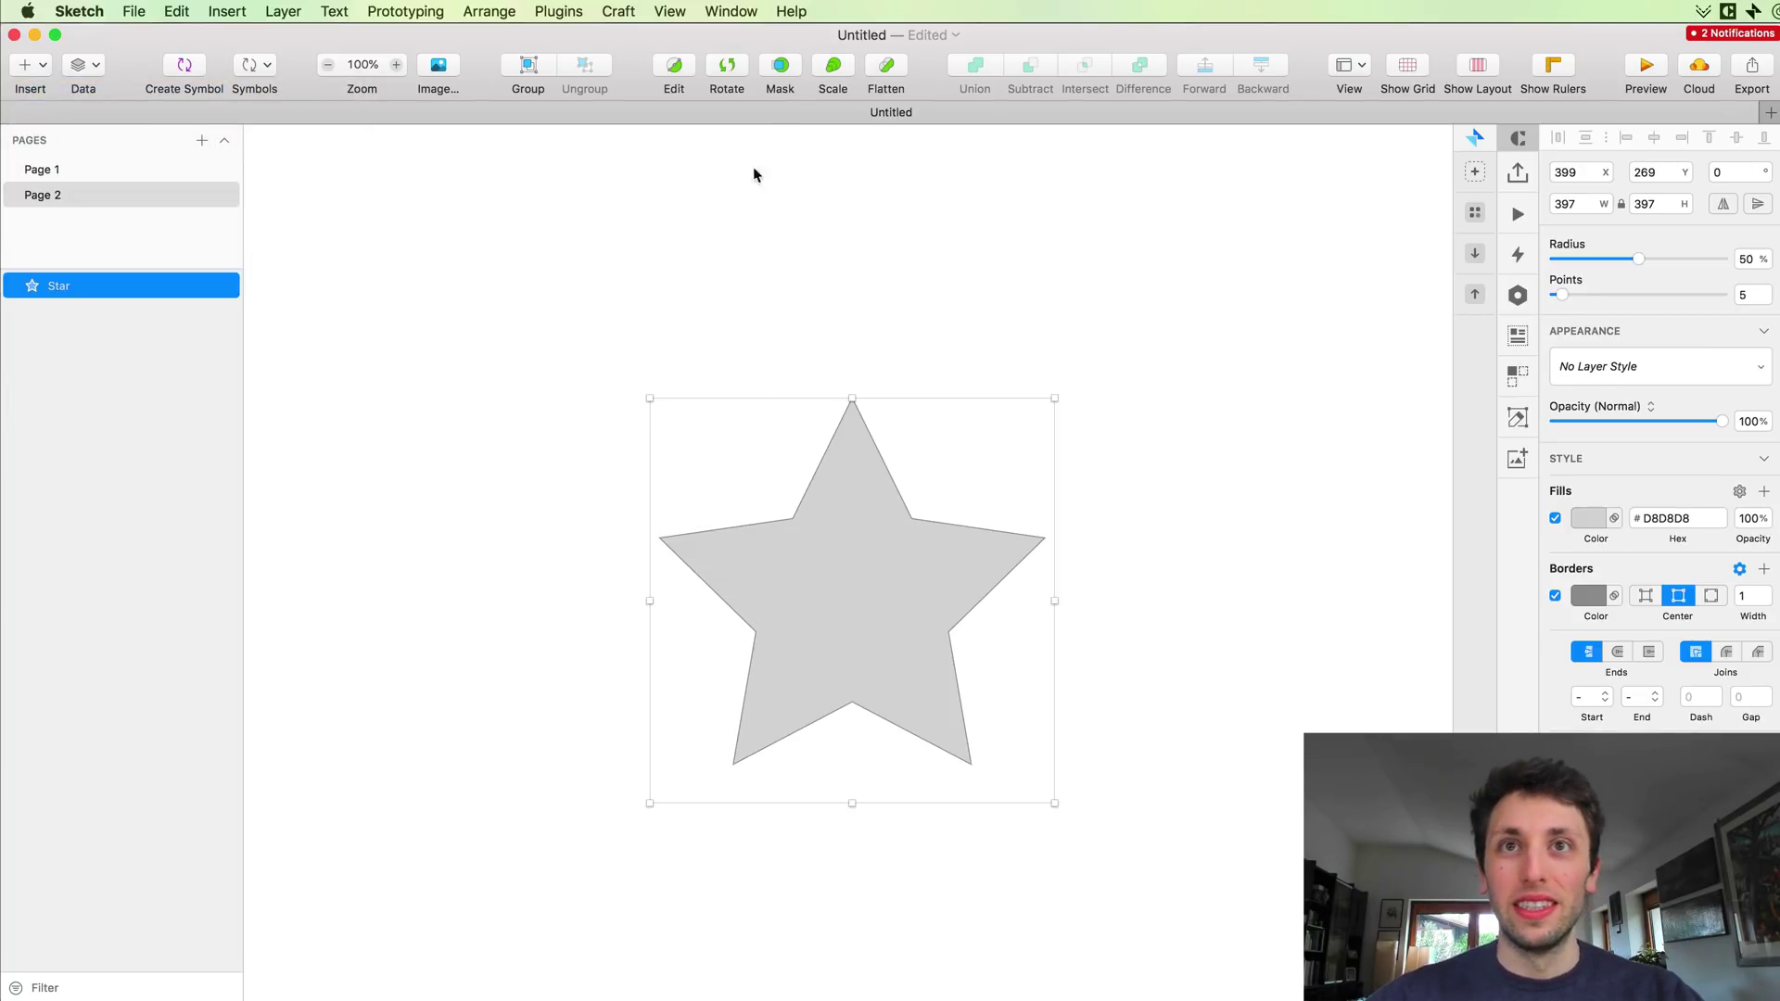
click(965, 373)
drag(805, 506, 773, 506)
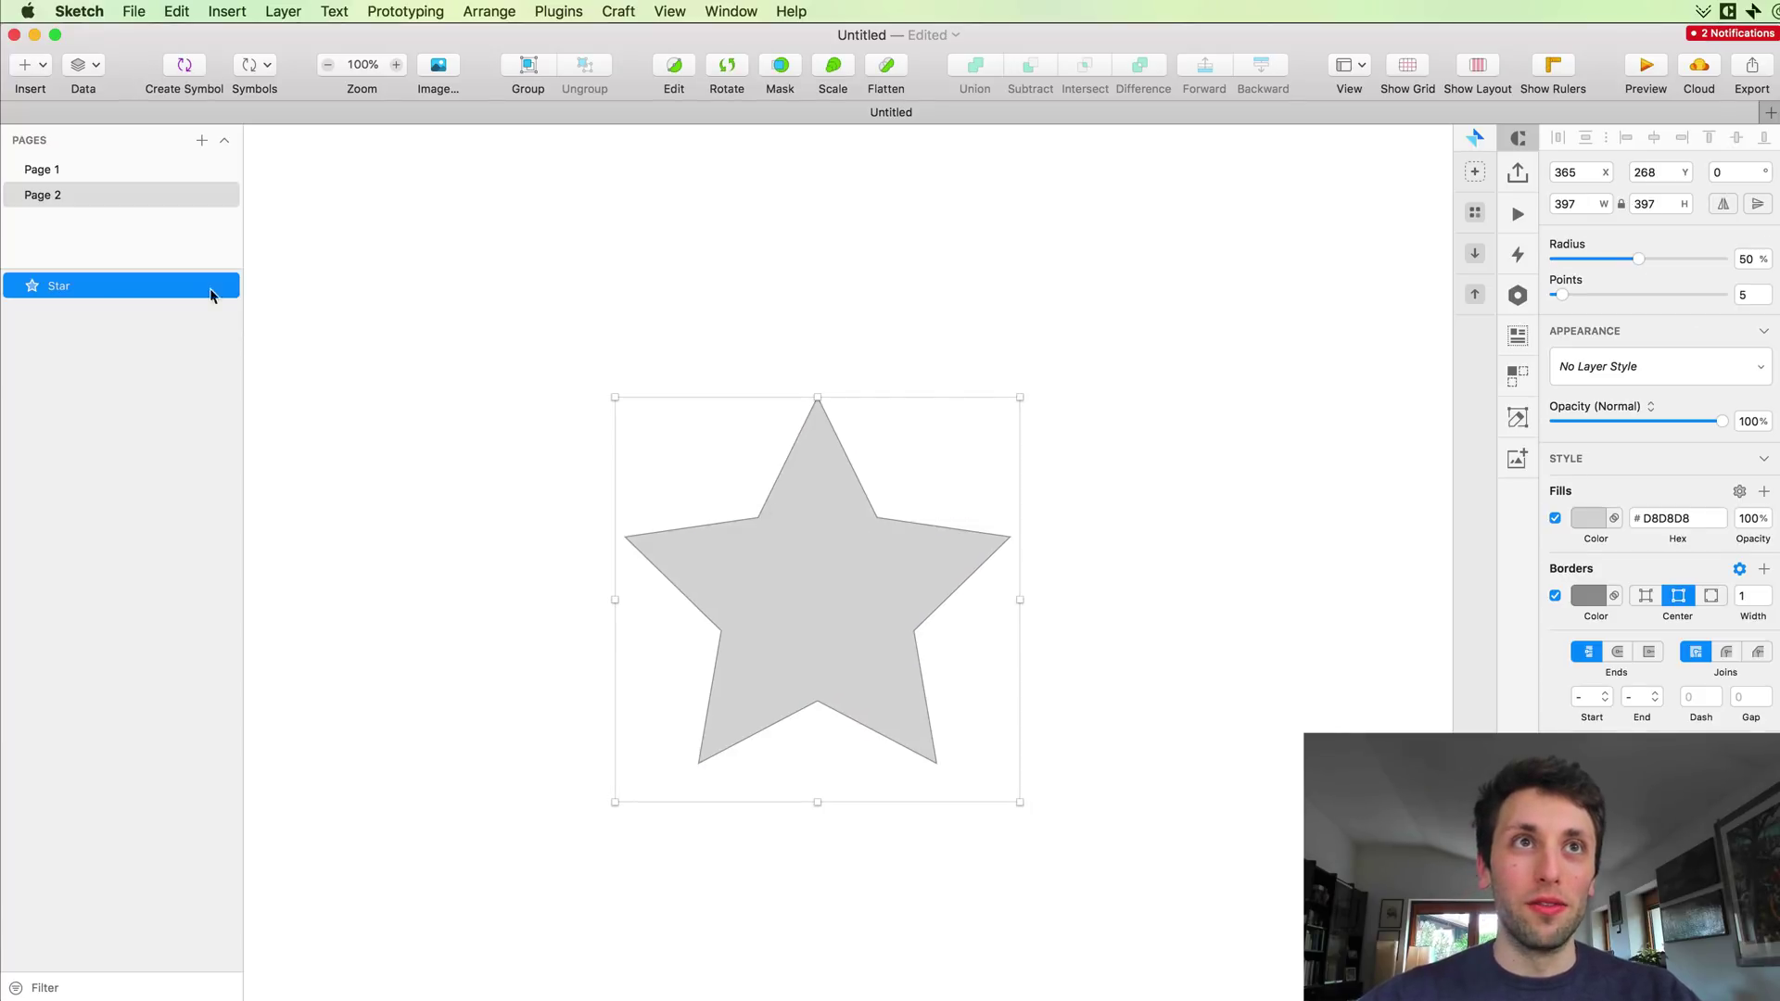
Step: Switch back and forth between Page 1 and Page 2 to compare their contents, ending on Page 2
click(75, 165)
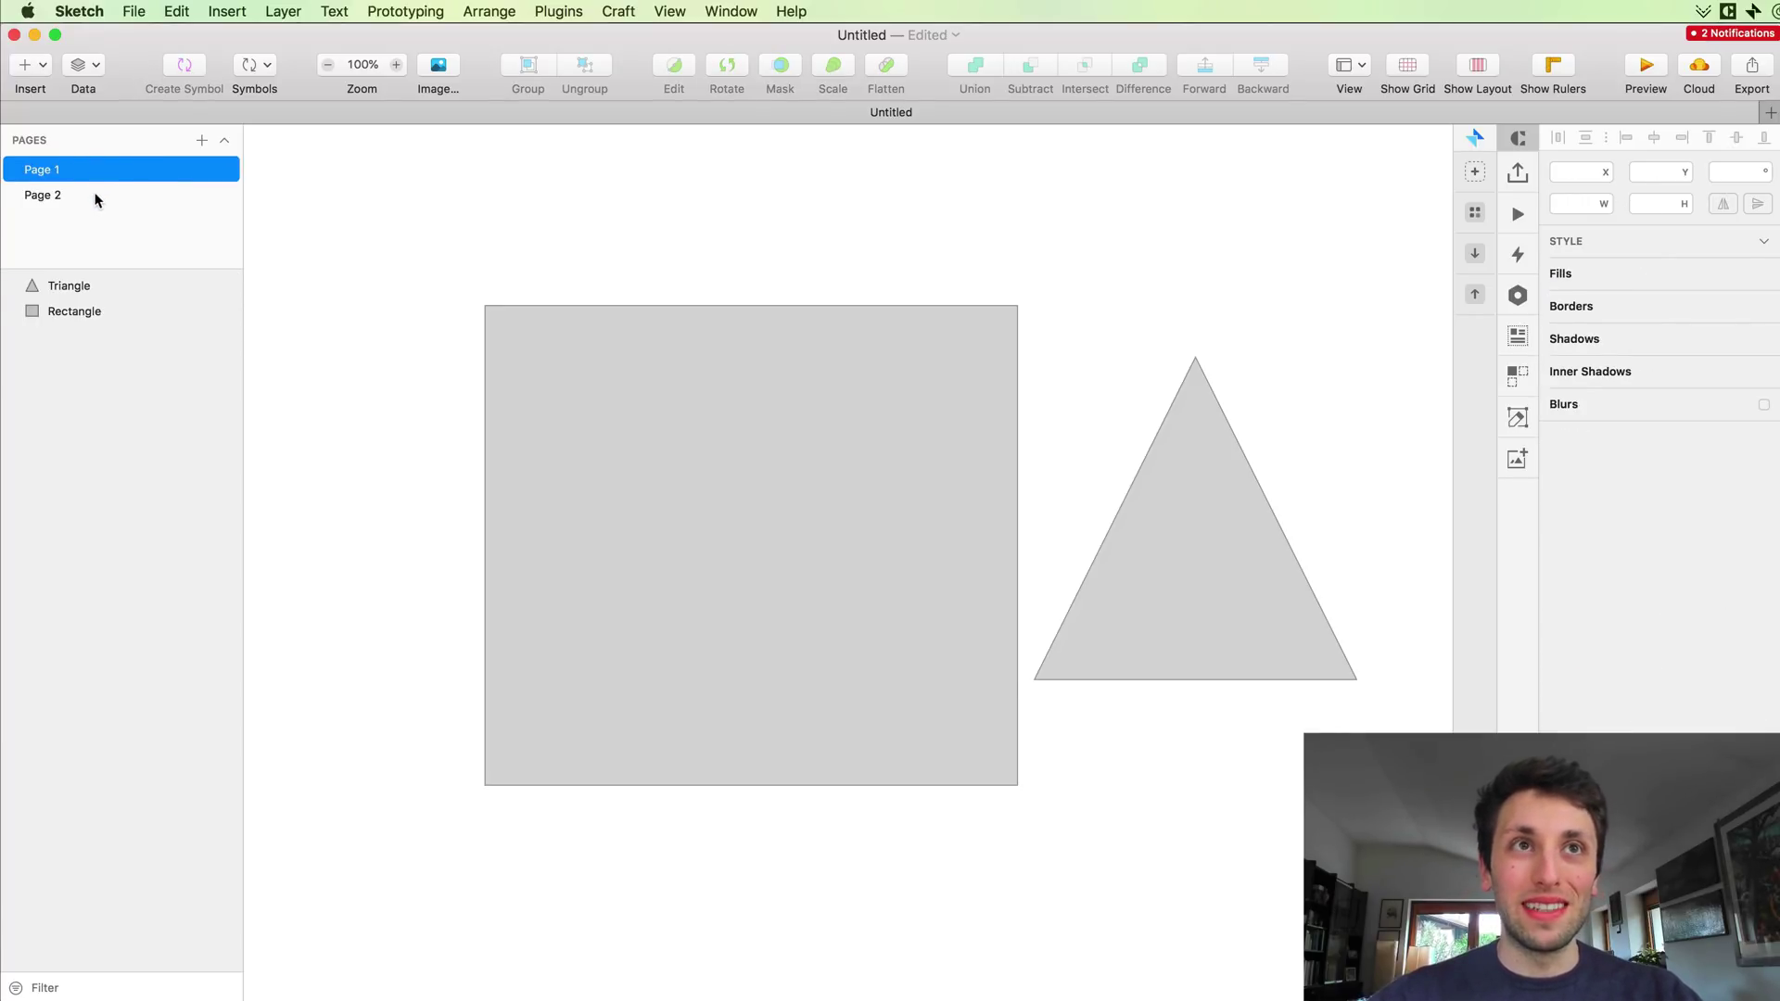
click(96, 196)
click(88, 186)
click(91, 176)
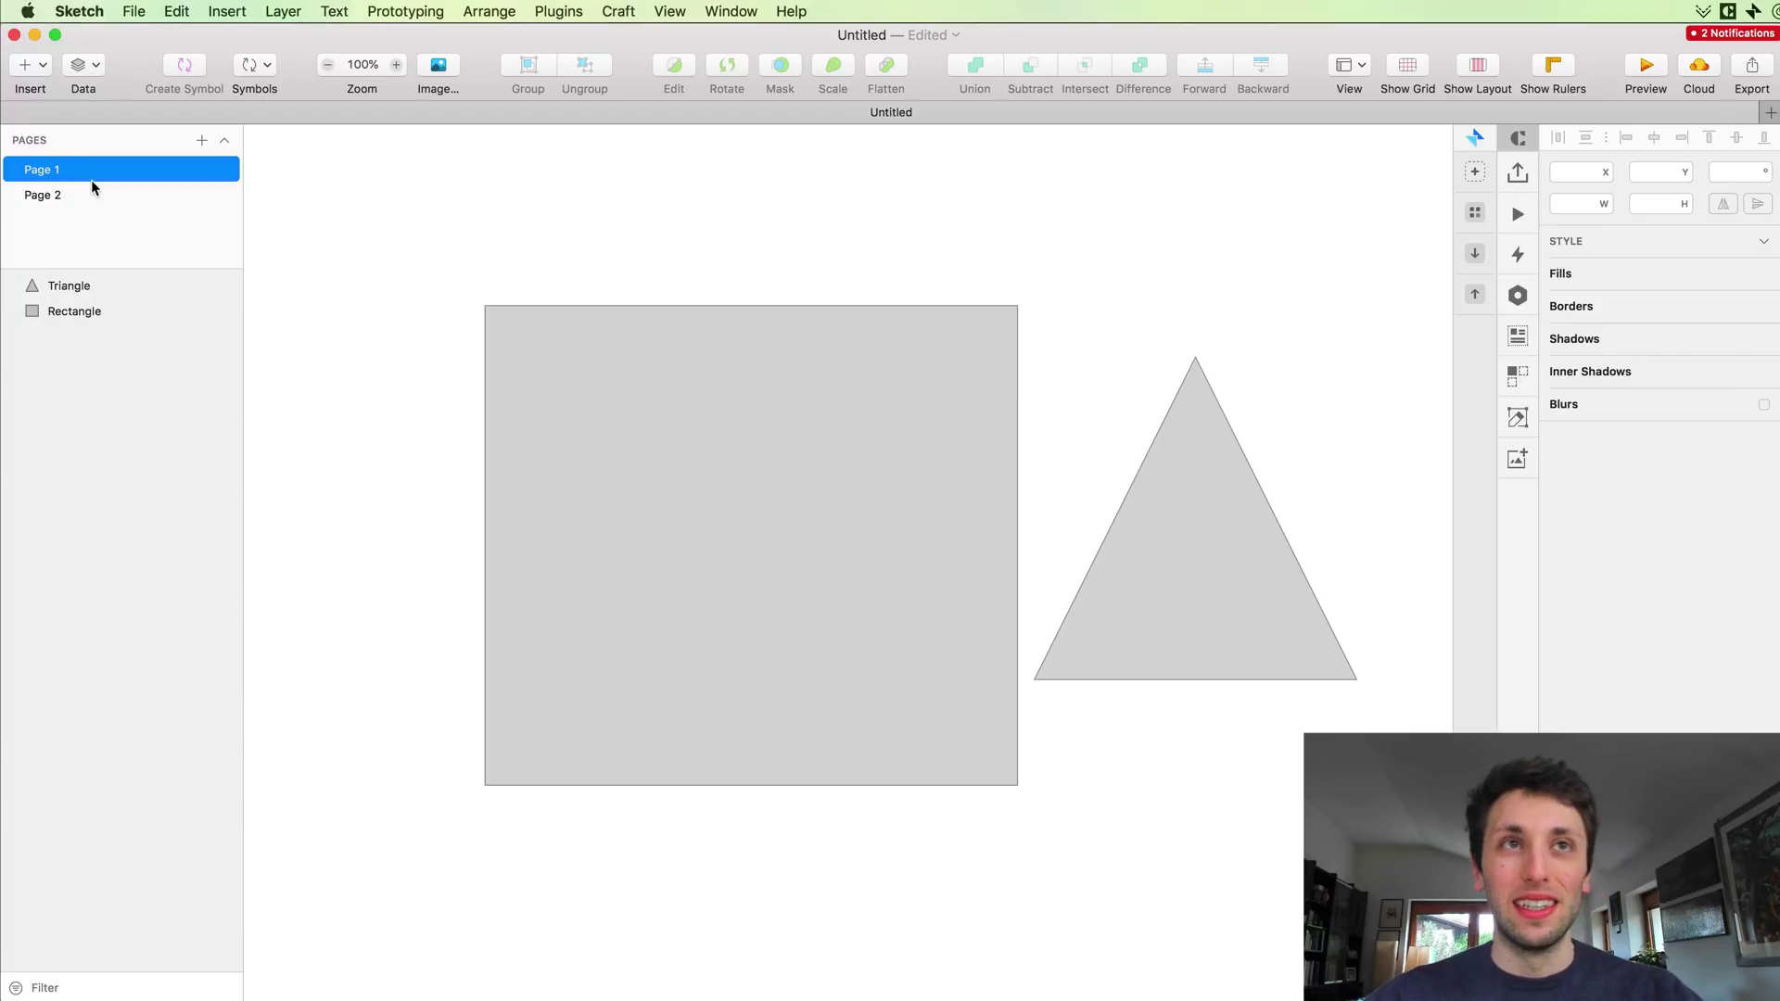
click(89, 198)
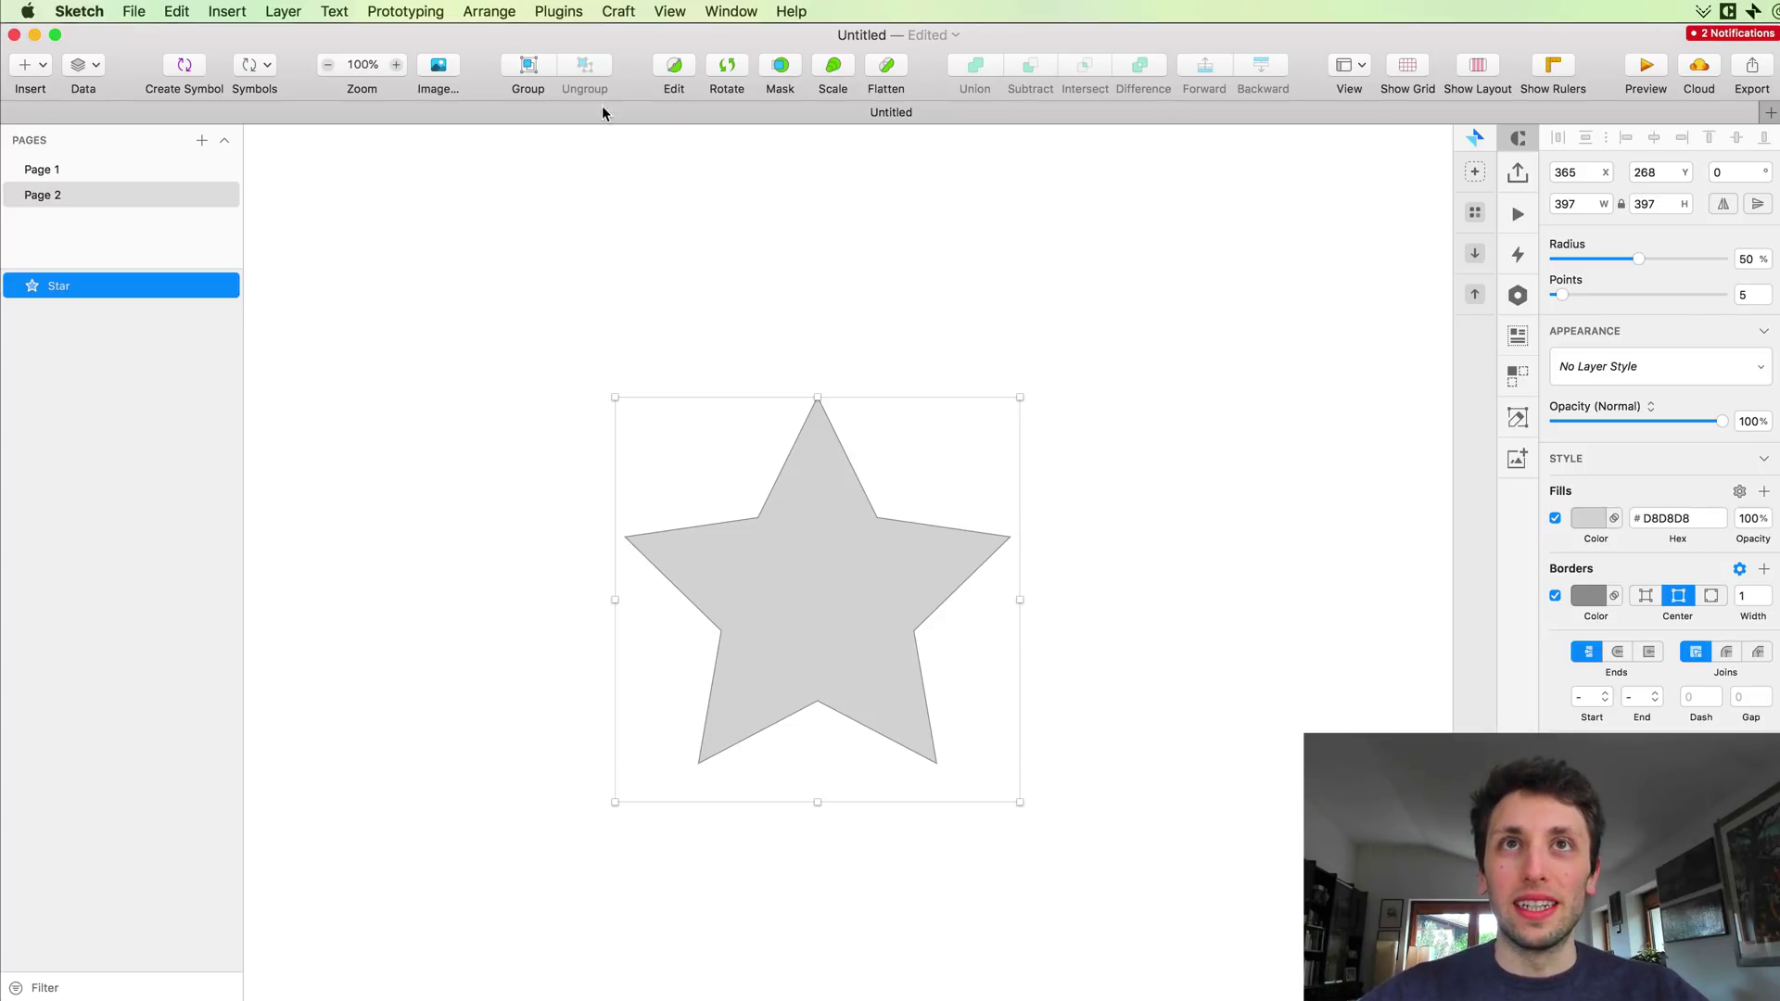
Step: Customize the toolbar by adding the Rectangle tool just before Edit
right_click(628, 63)
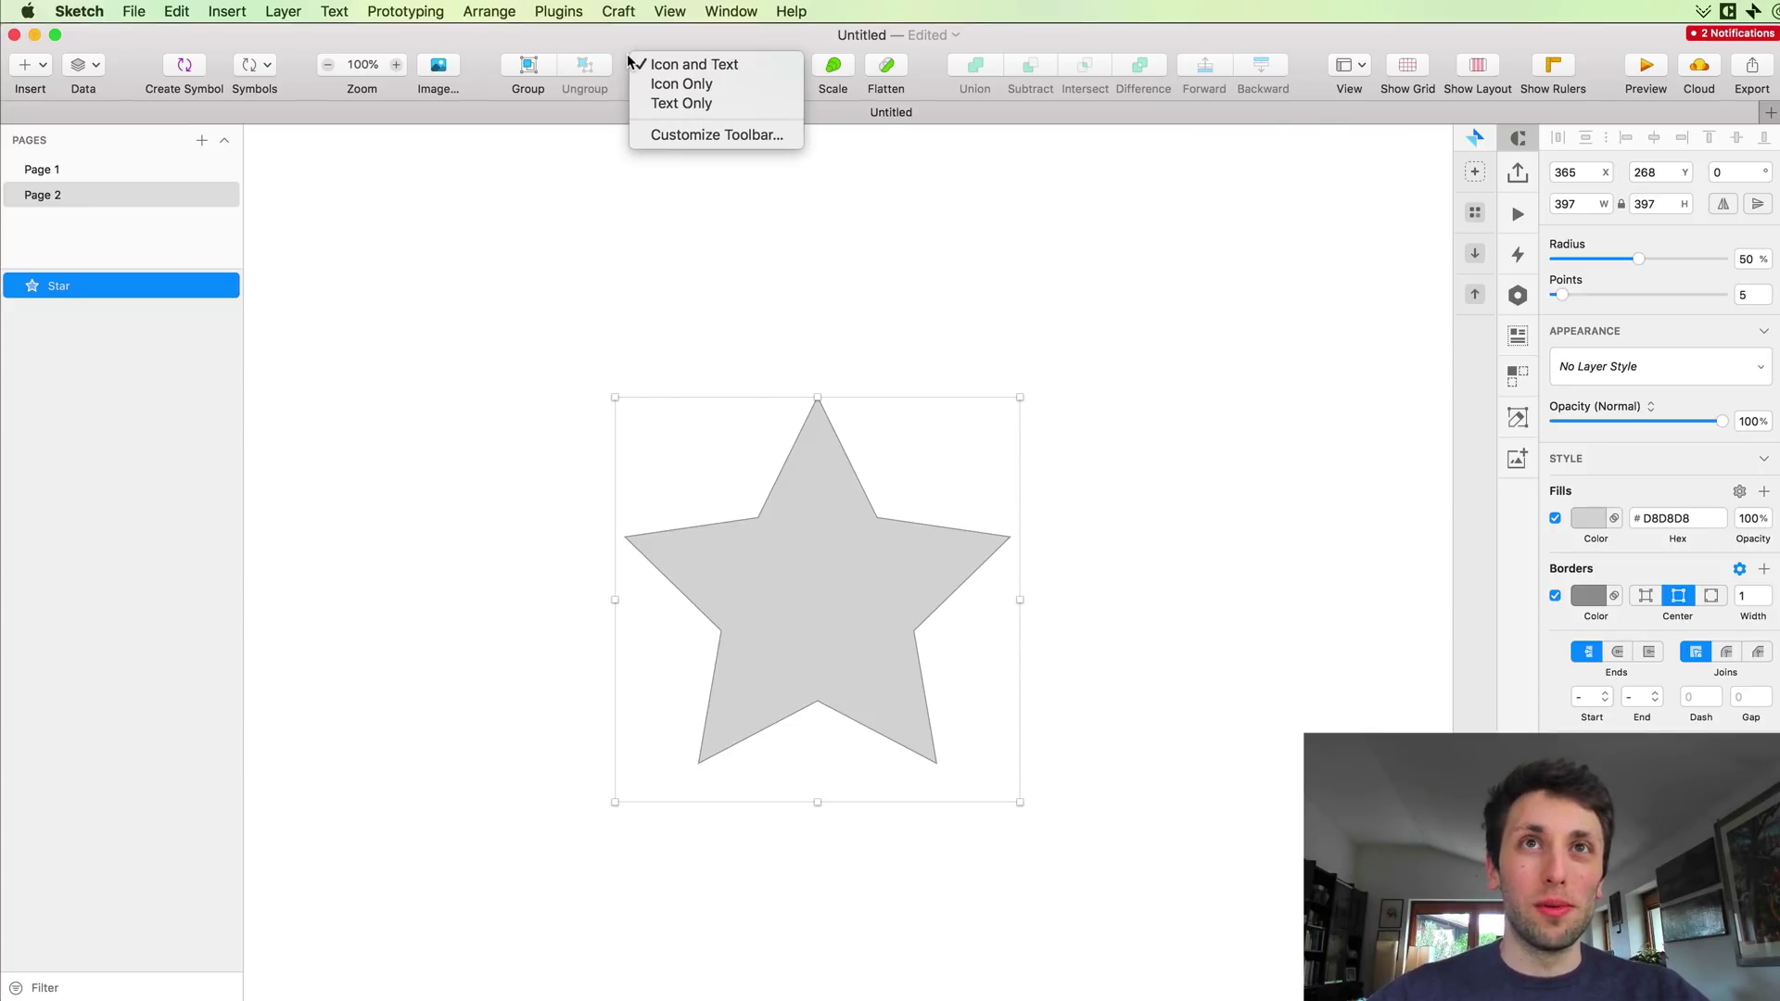
click(682, 137)
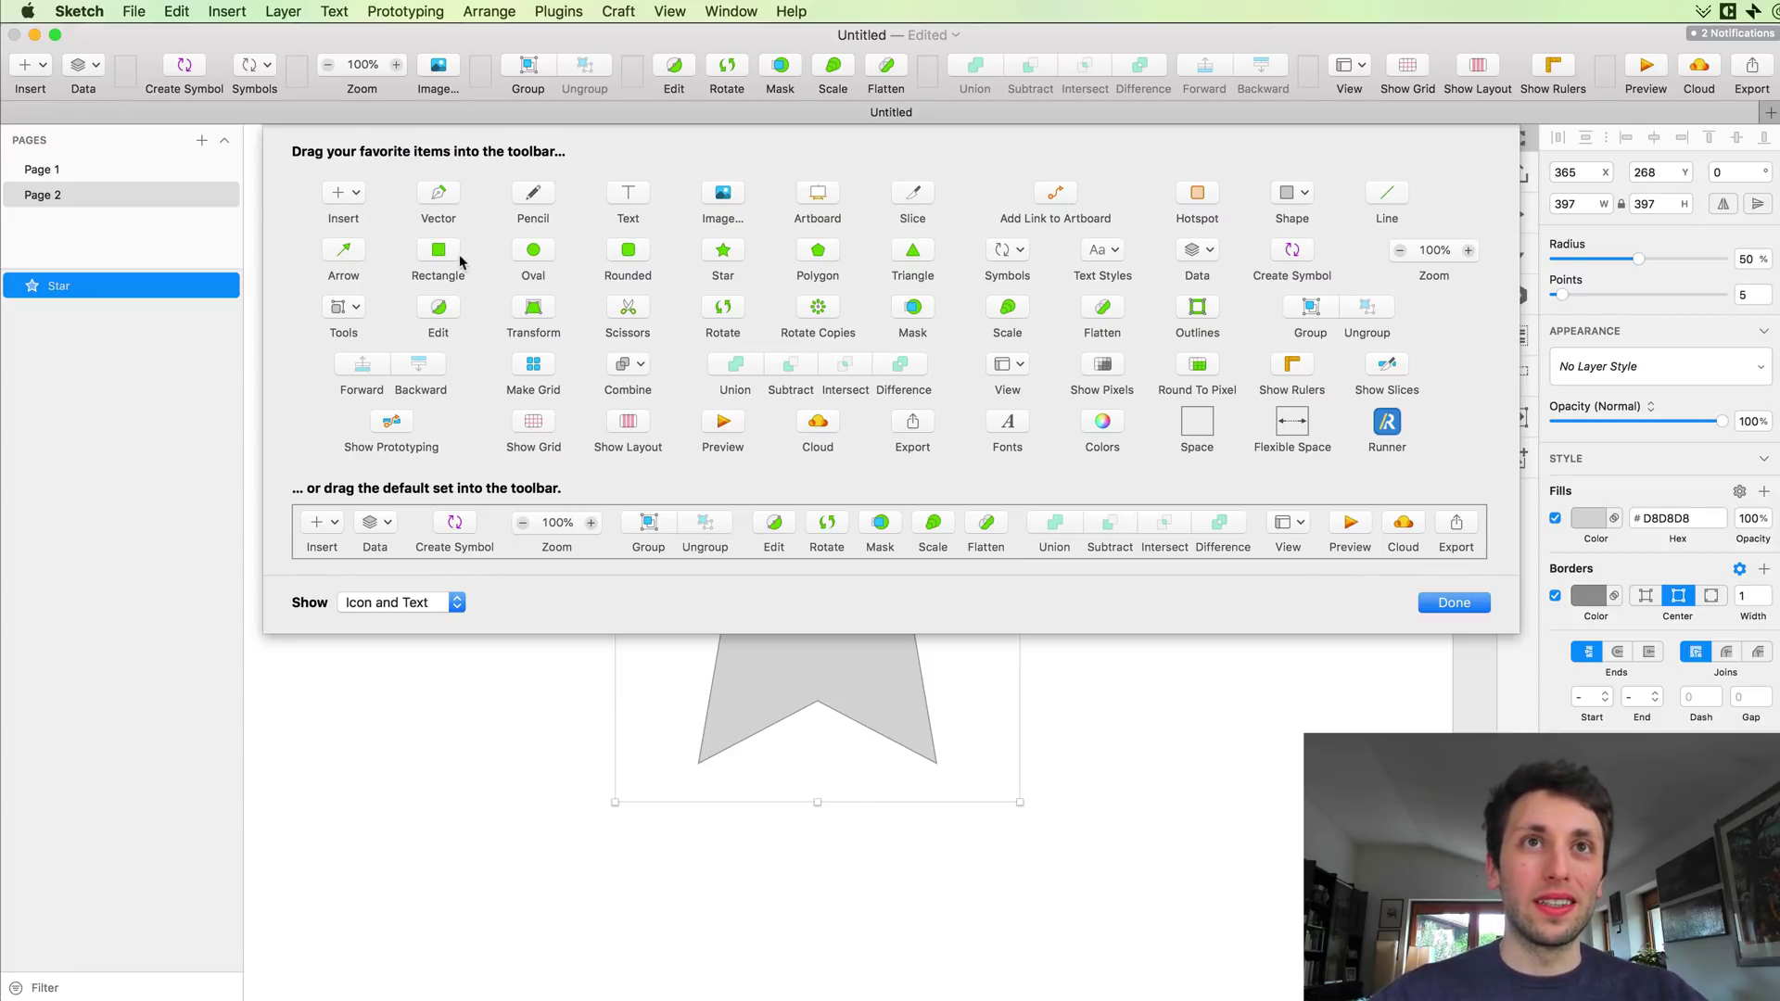
drag(447, 257, 643, 71)
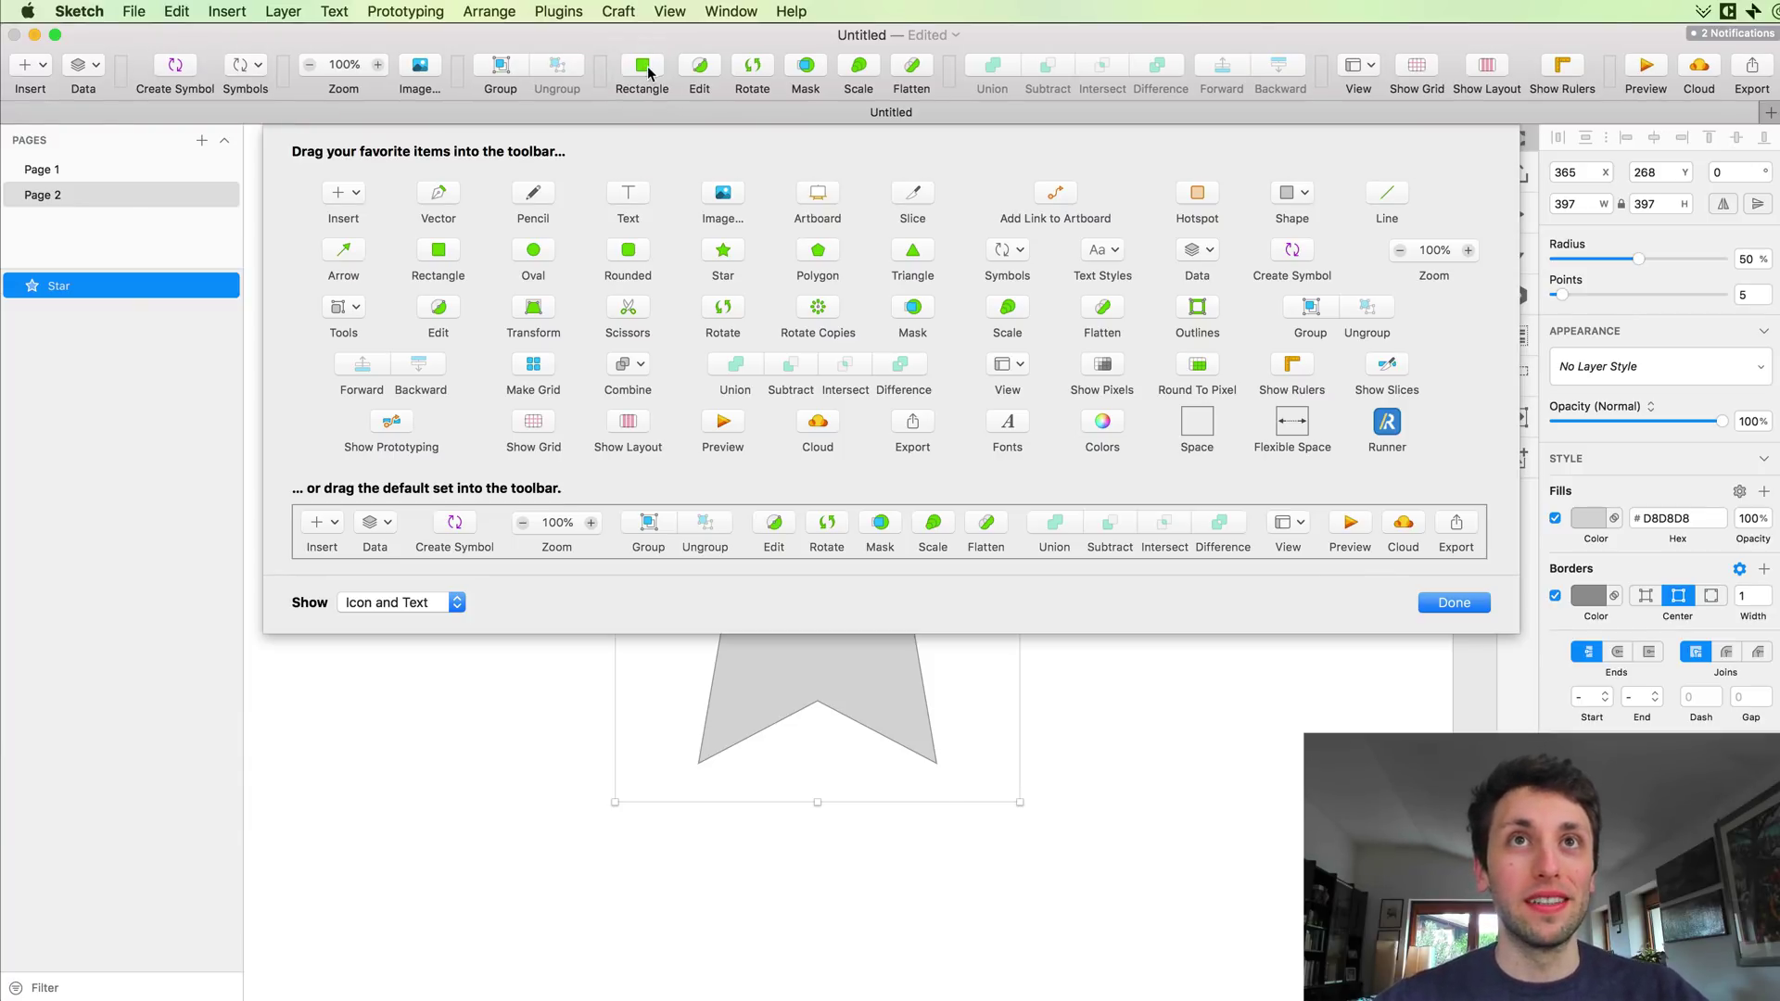
Step: Remove the Rectangle tool from the toolbar and finish customizing it
drag(643, 65, 431, 236)
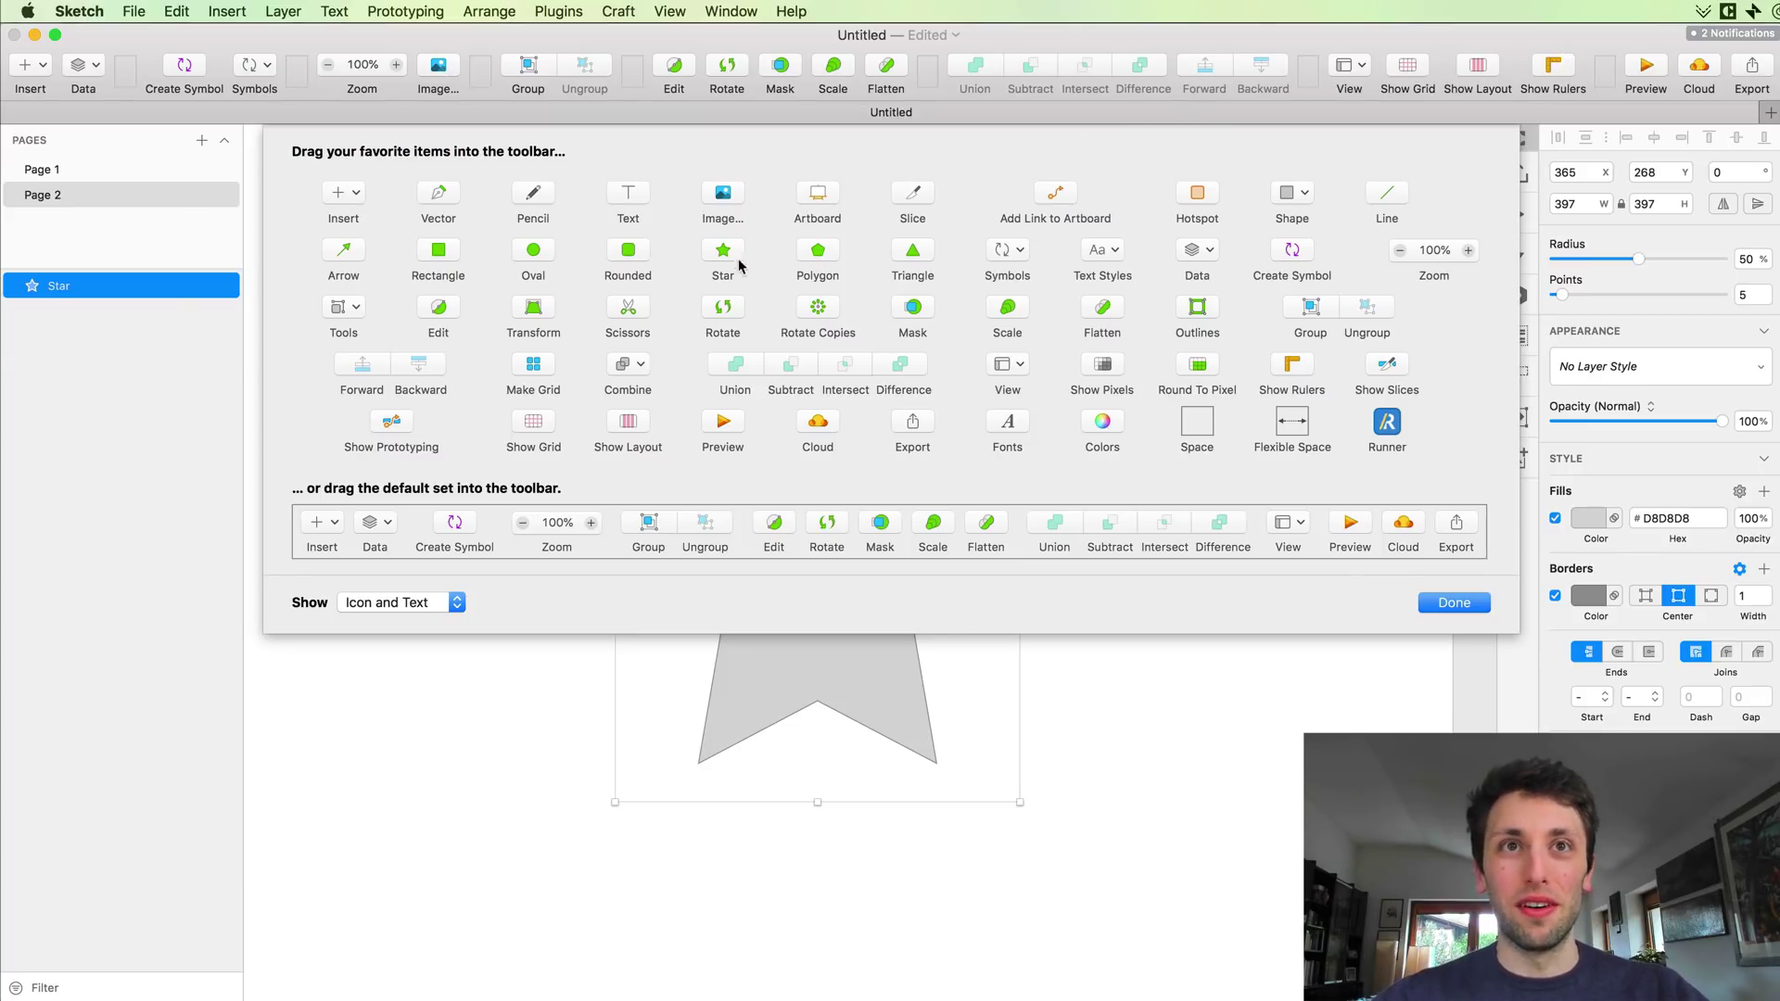
drag(676, 541, 612, 78)
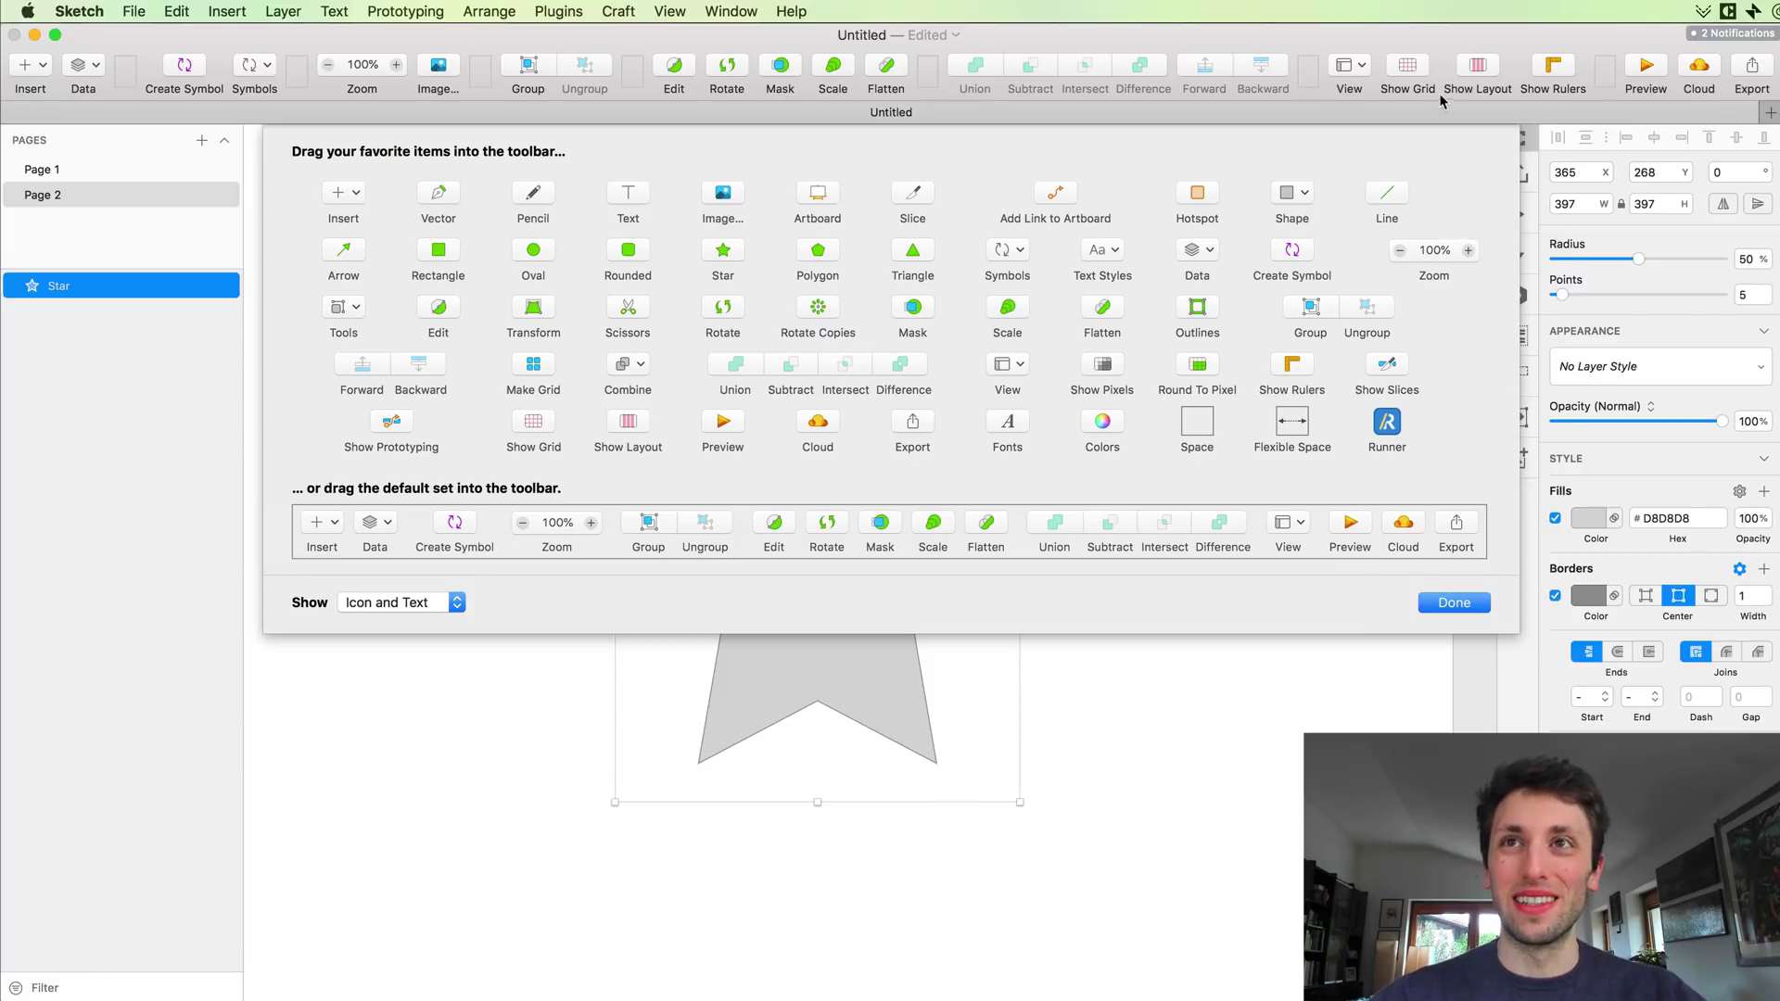
click(1443, 604)
Step: Reselect the star on Page 2 and move it to about X 388, Y 247
click(1292, 492)
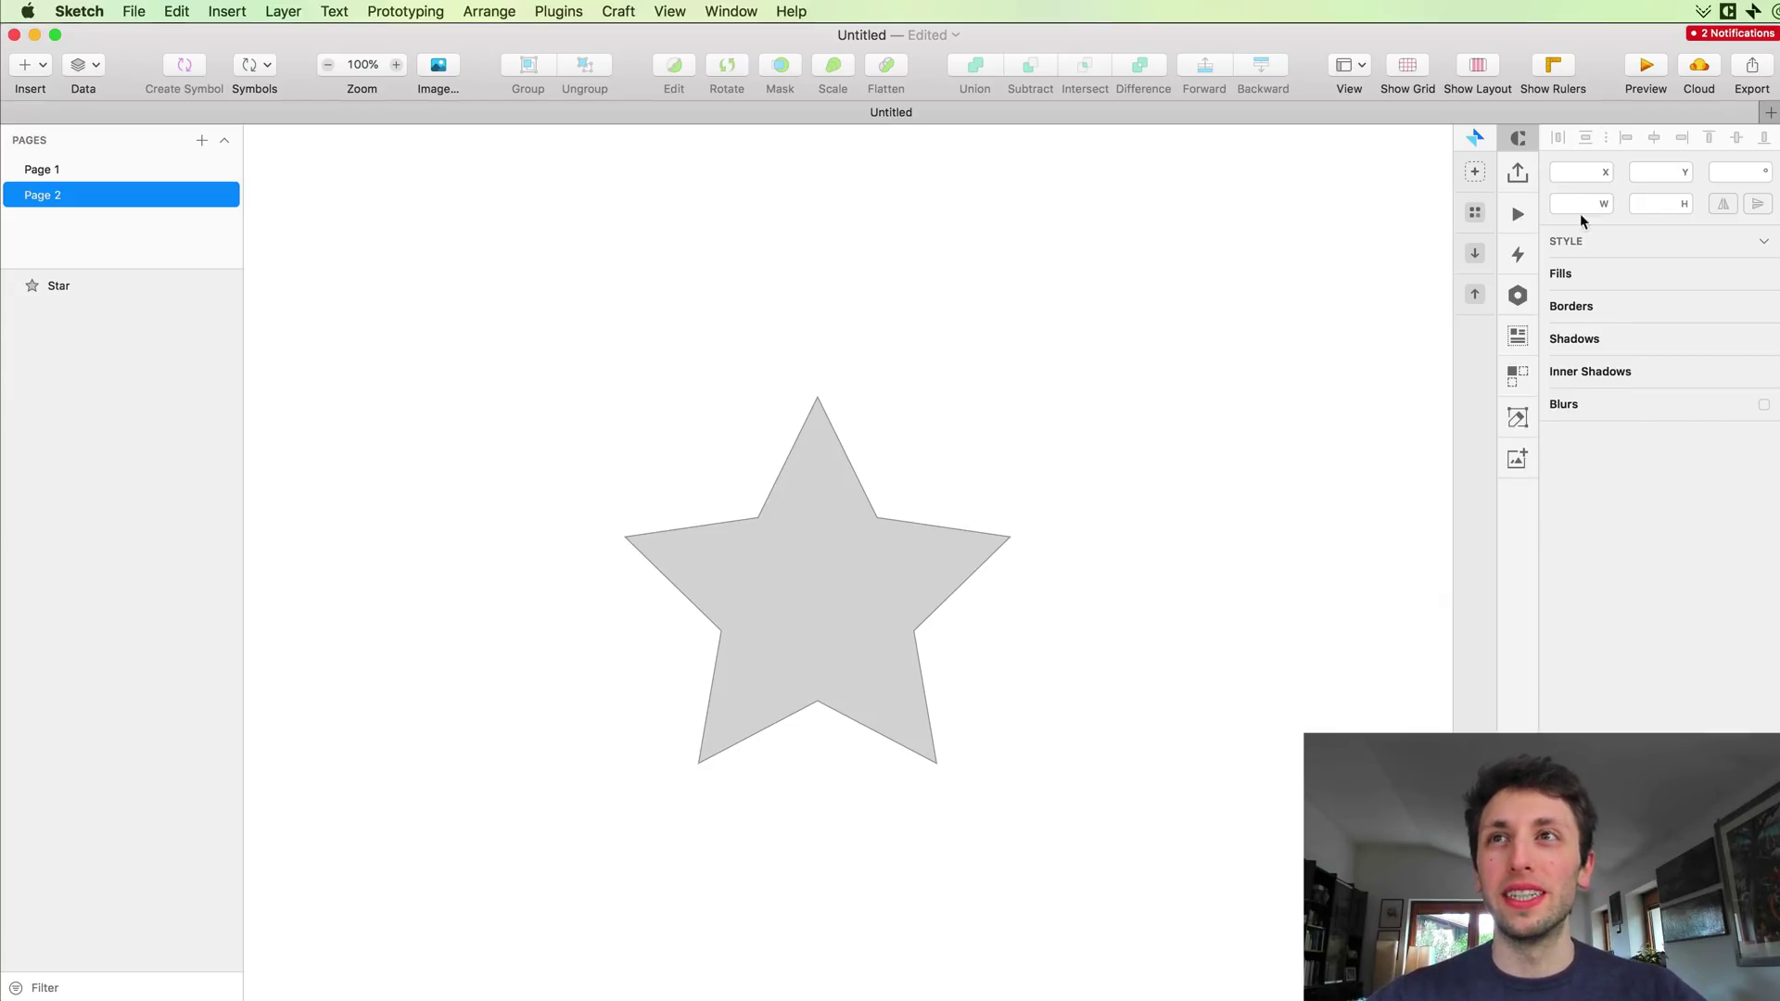
click(814, 549)
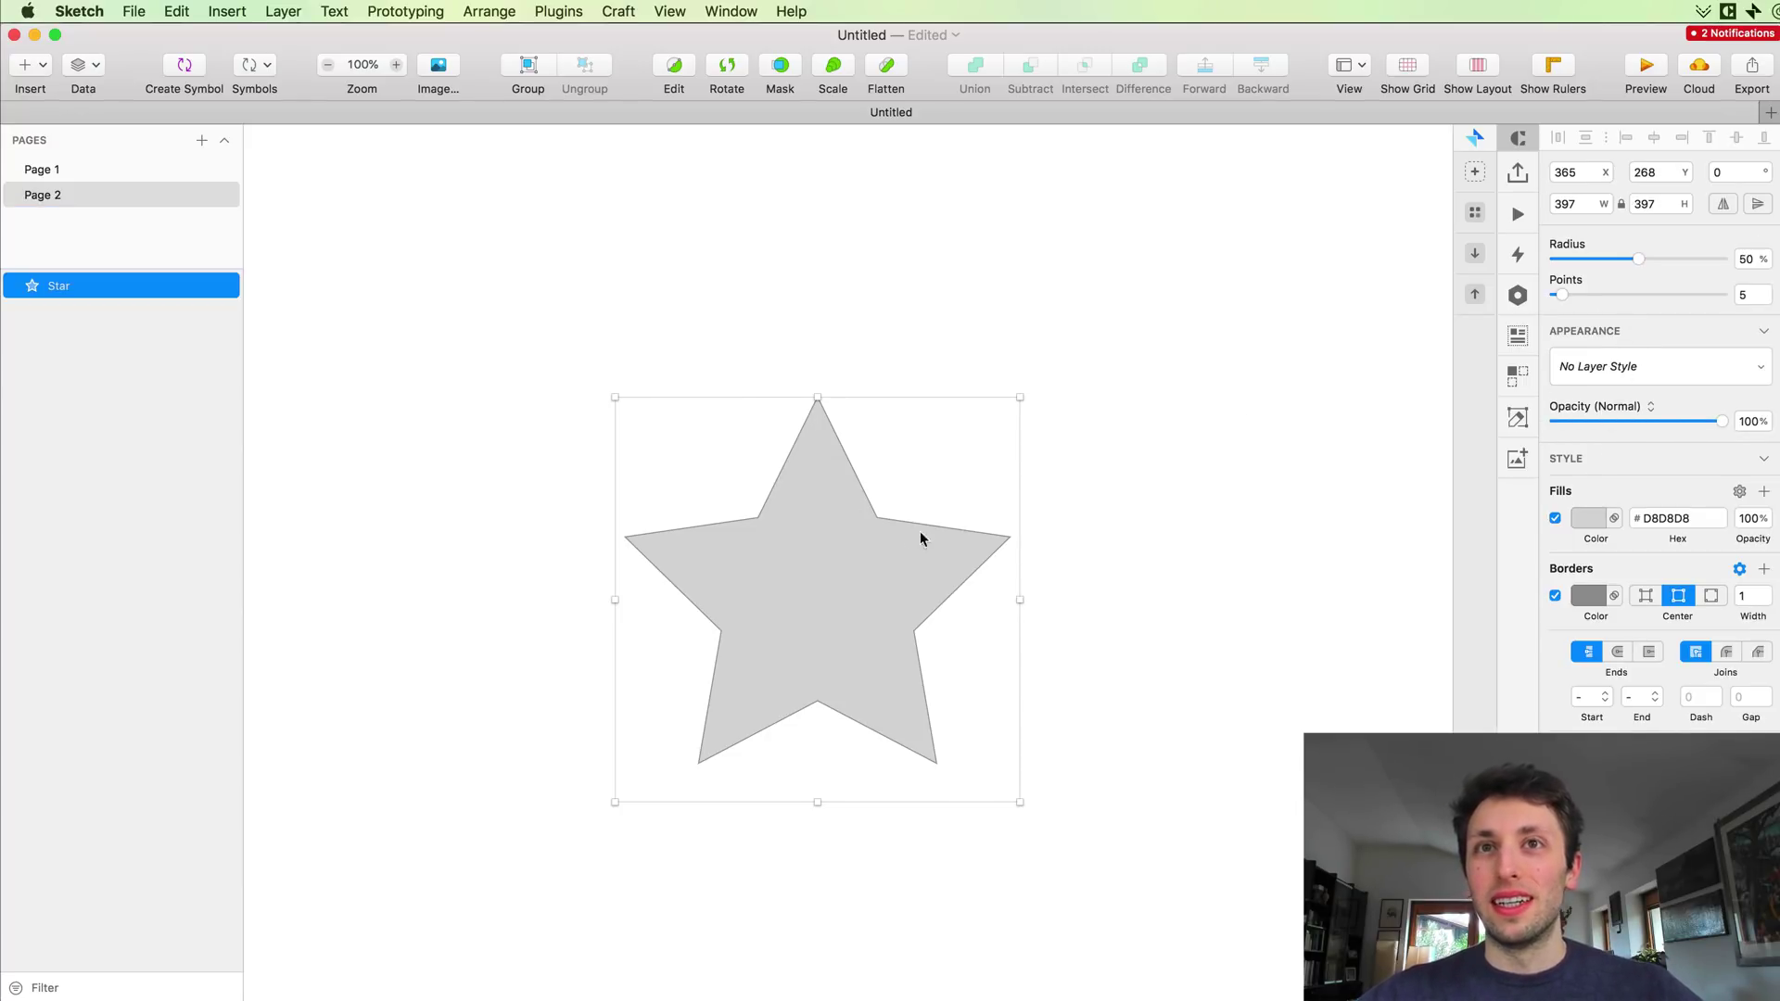
drag(868, 559, 892, 539)
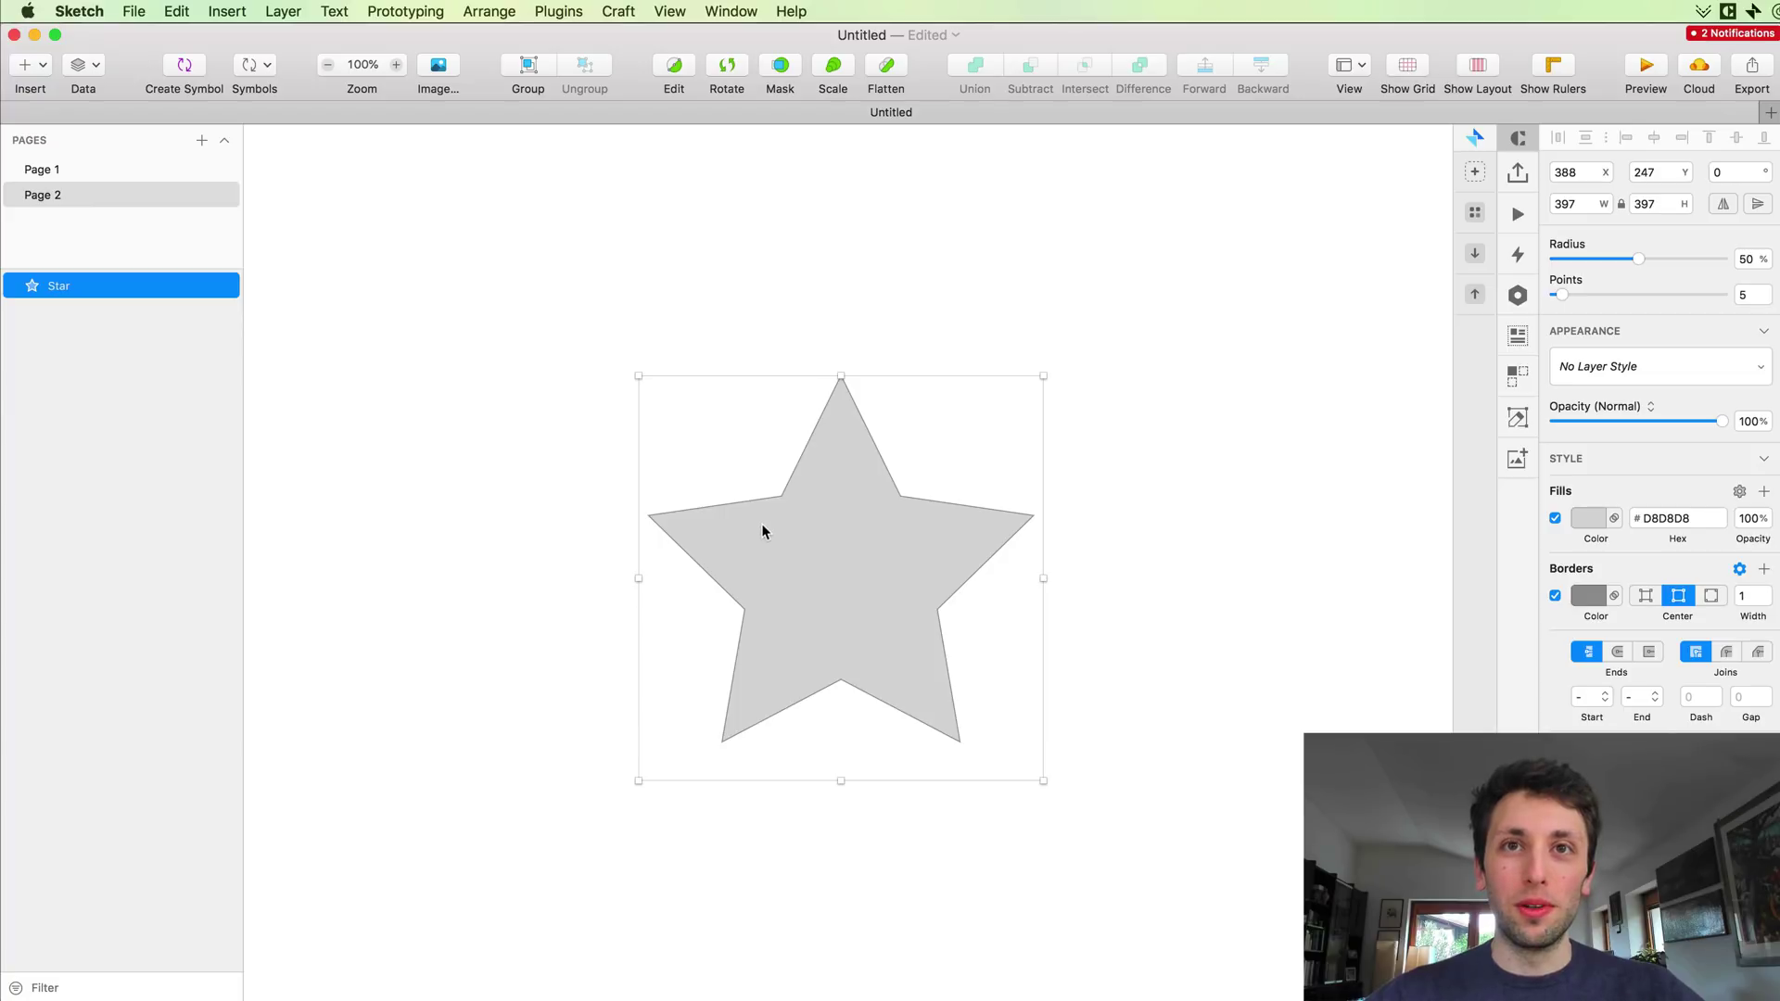
Step: Move the star around the canvas several times while checking its coordinates, ending at about X 481, Y 241
drag(764, 531, 754, 469)
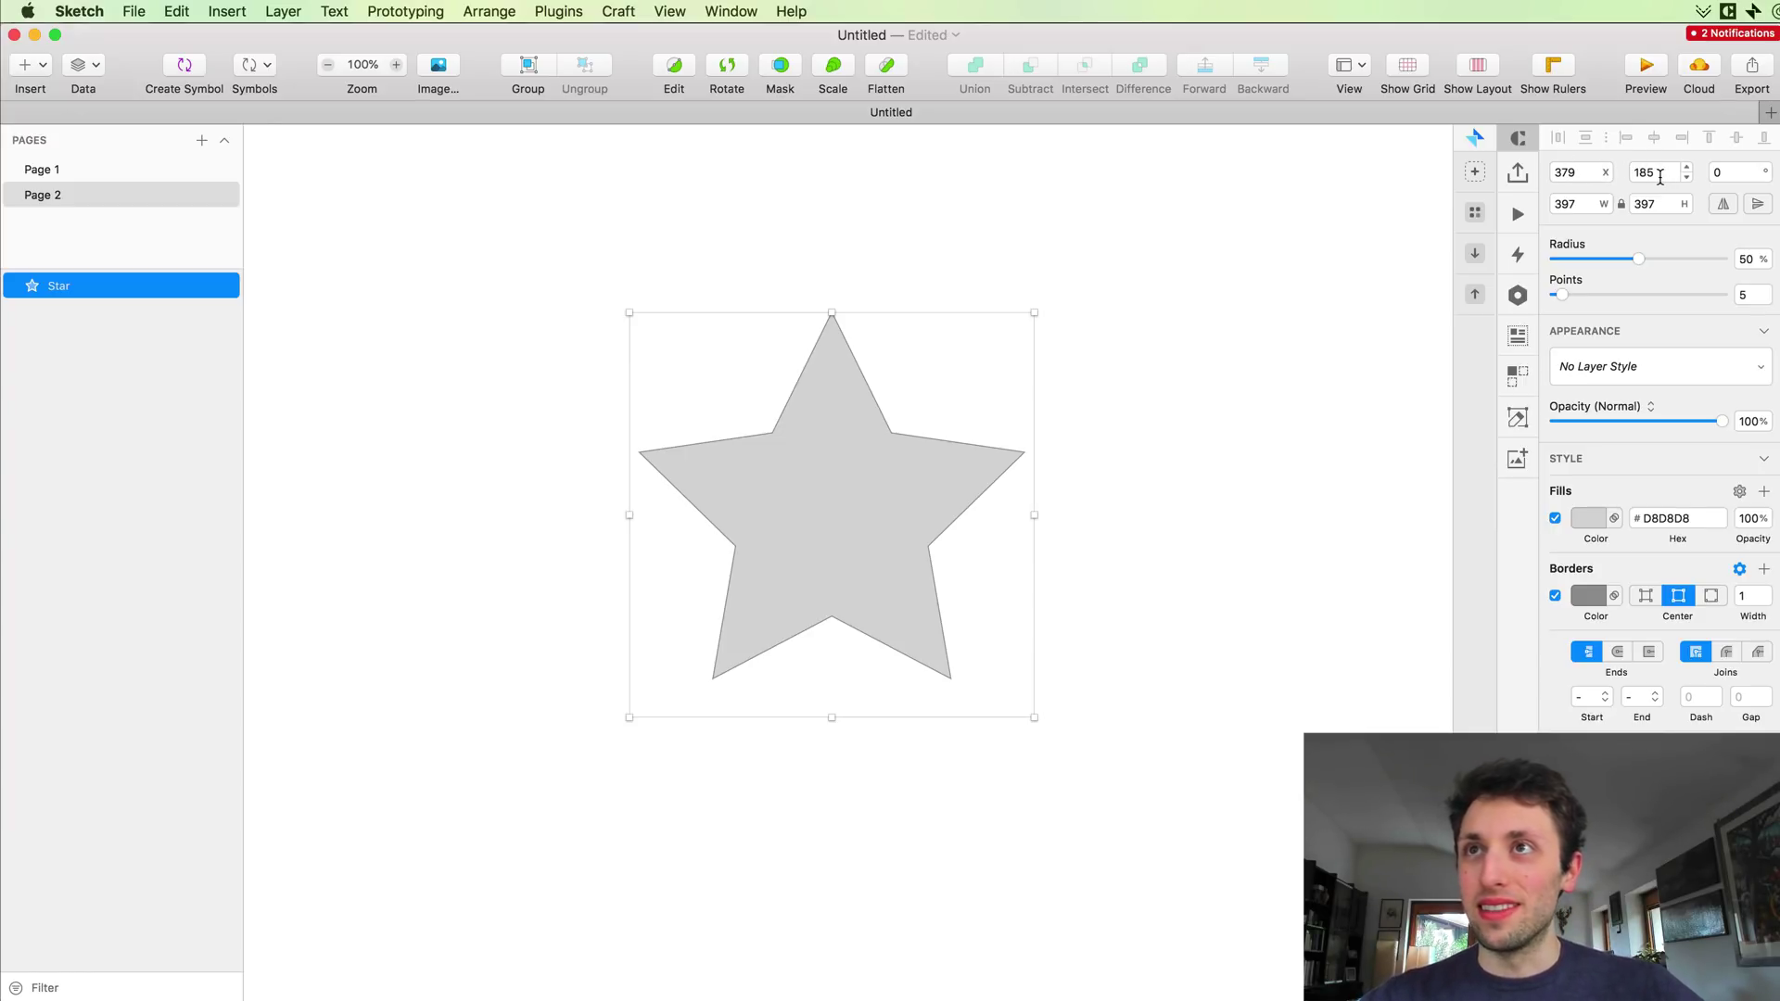
right_click(1578, 175)
click(1570, 171)
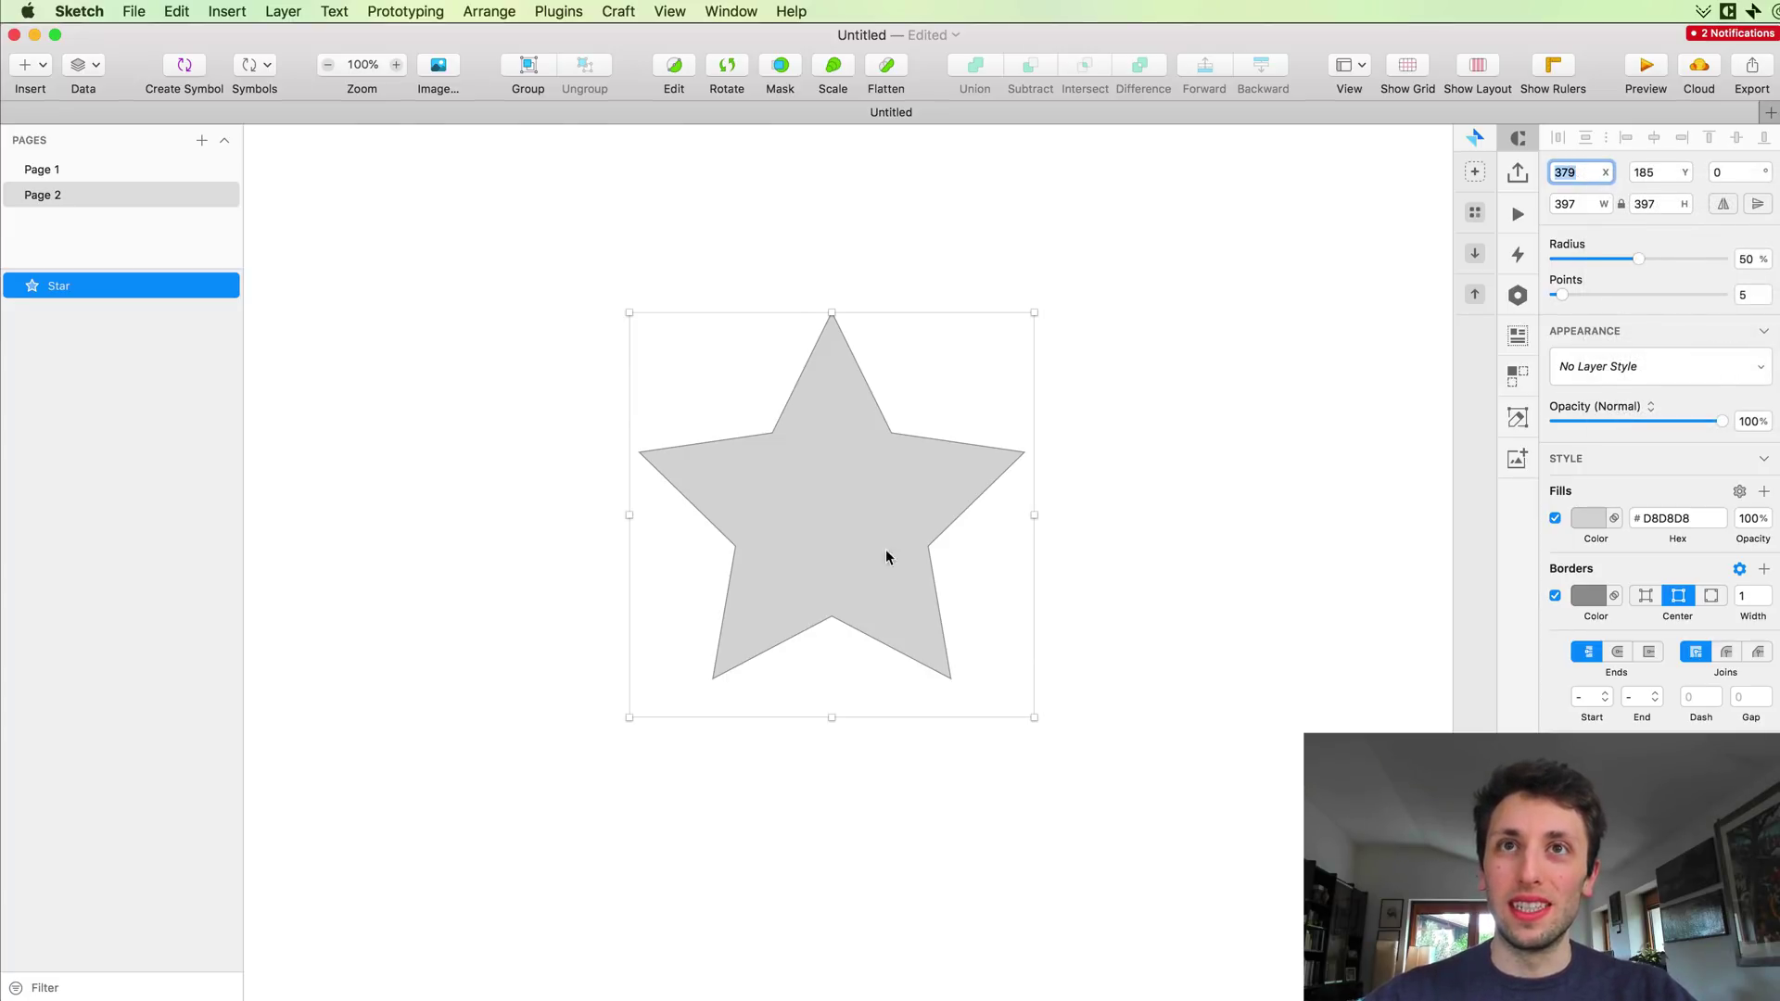
drag(866, 493, 969, 553)
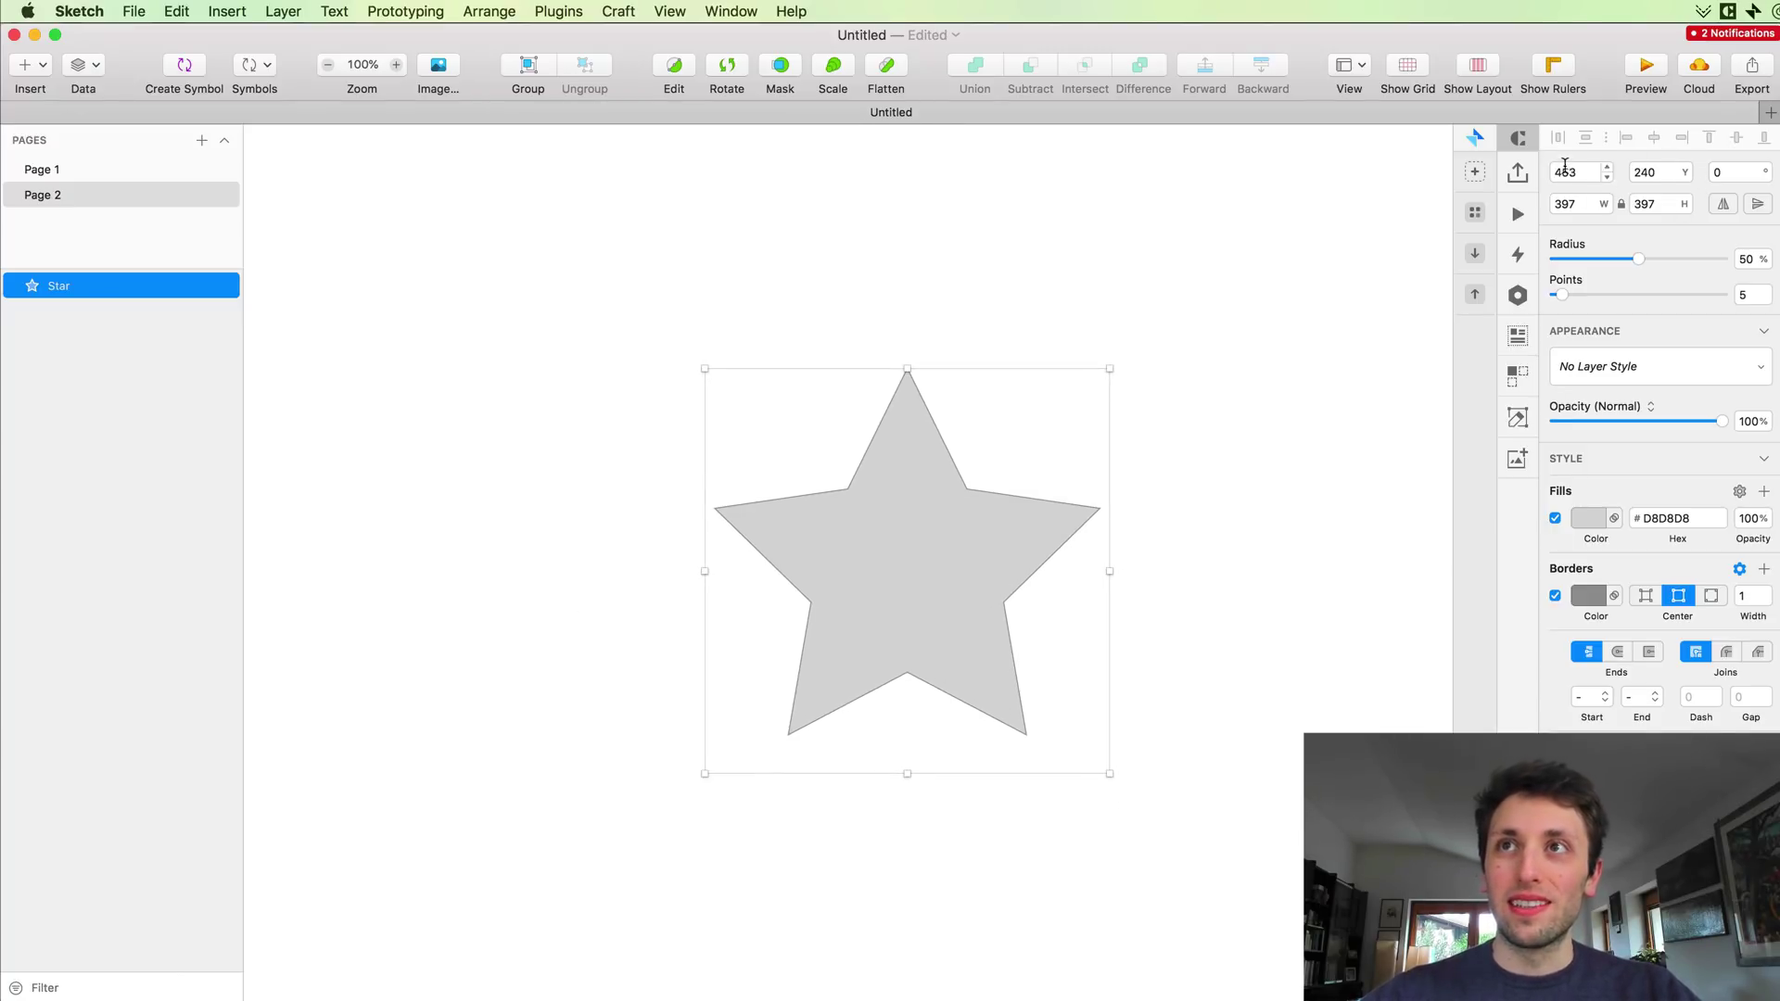
drag(954, 509, 1045, 485)
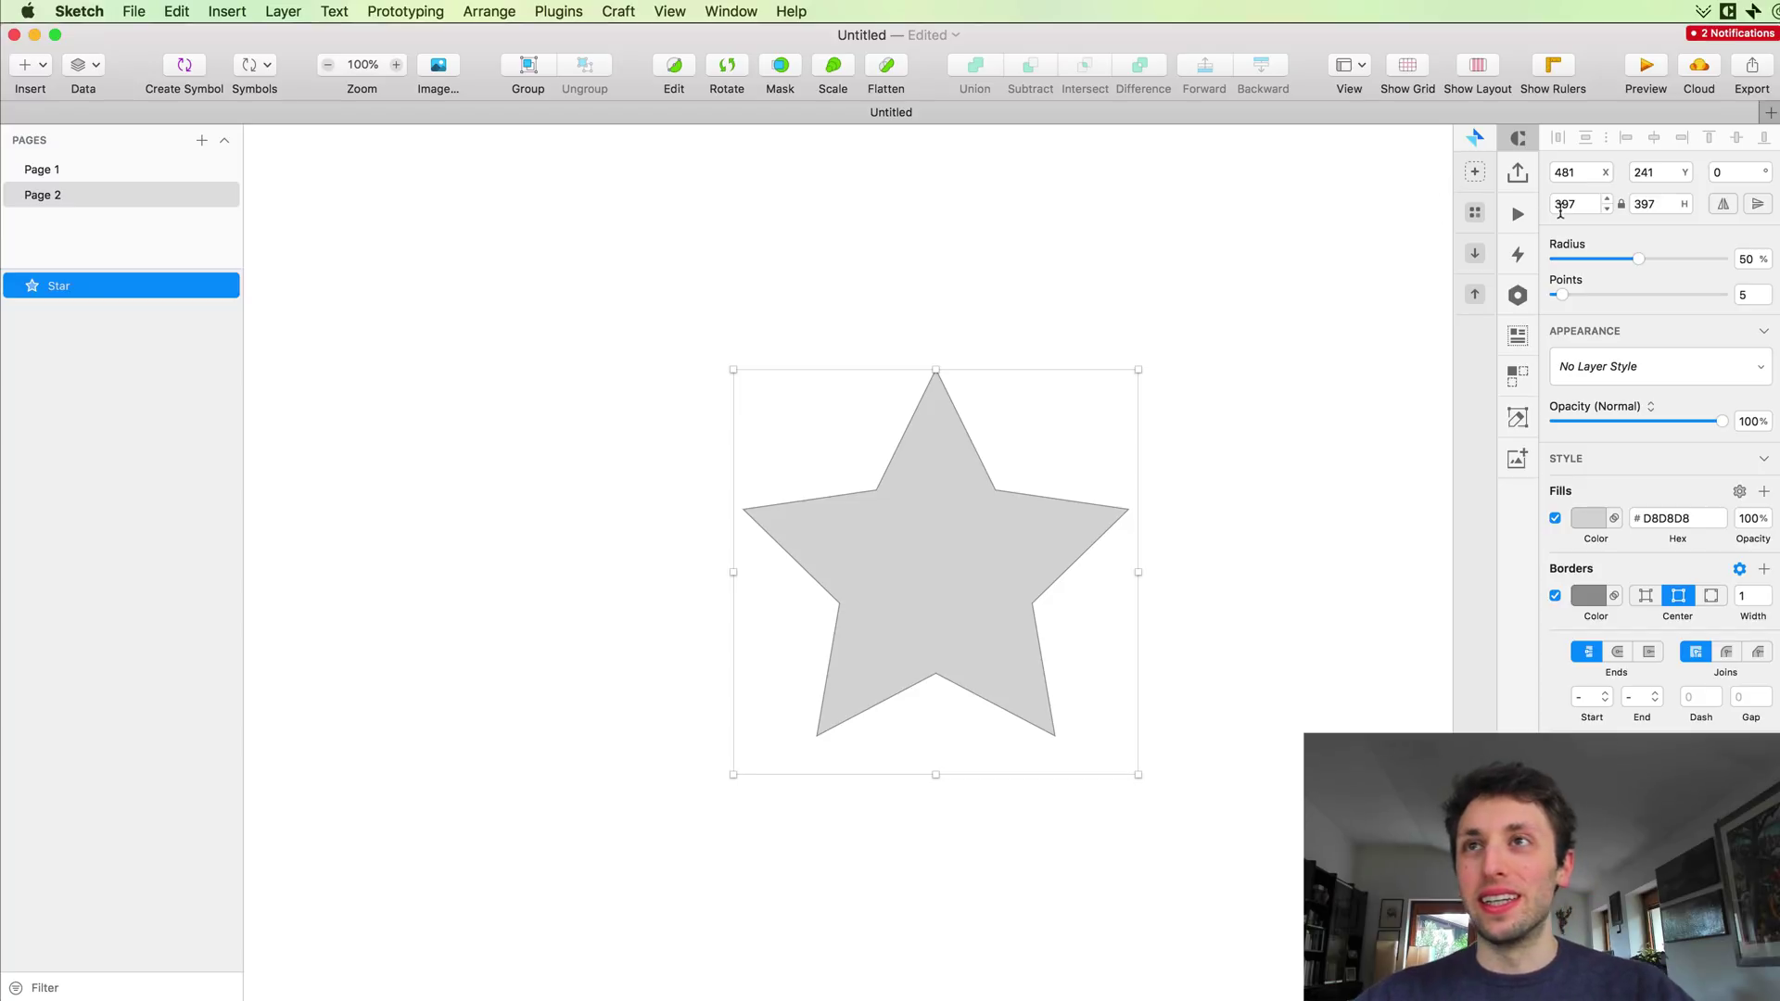
Step: Add 20 to the star's Y position with an inline calculation, then subtract 100 from it the same way
click(1677, 169)
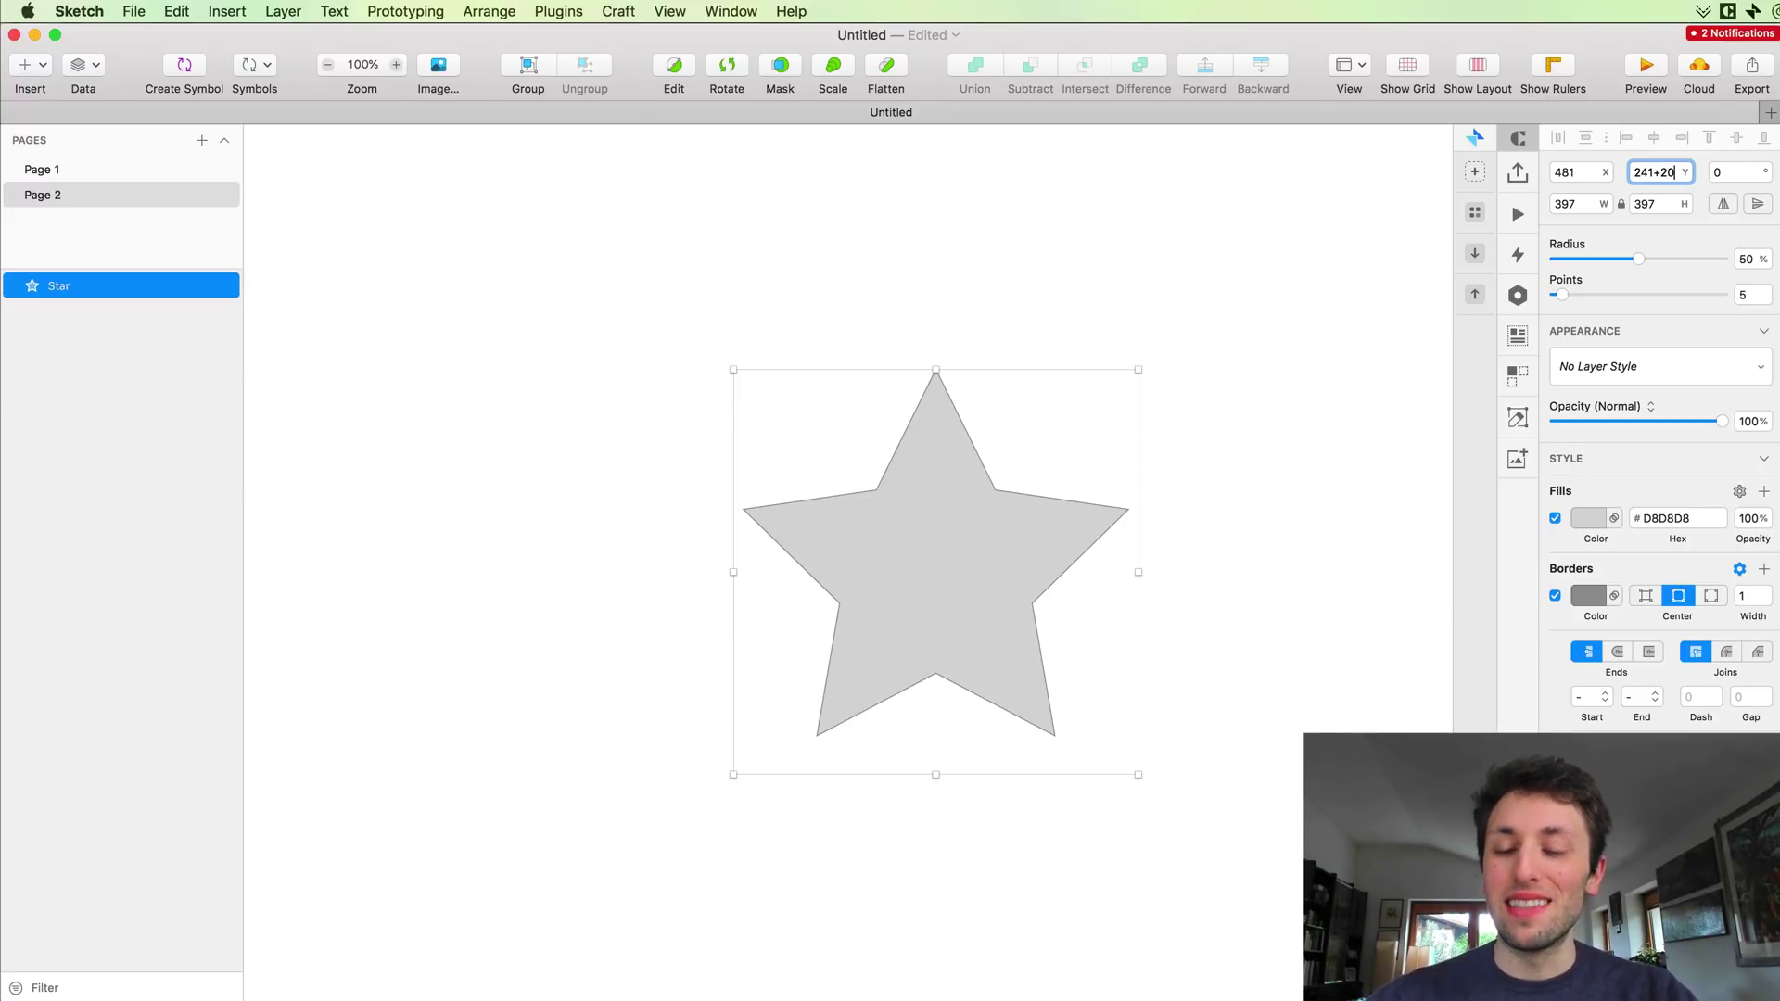
key(Return)
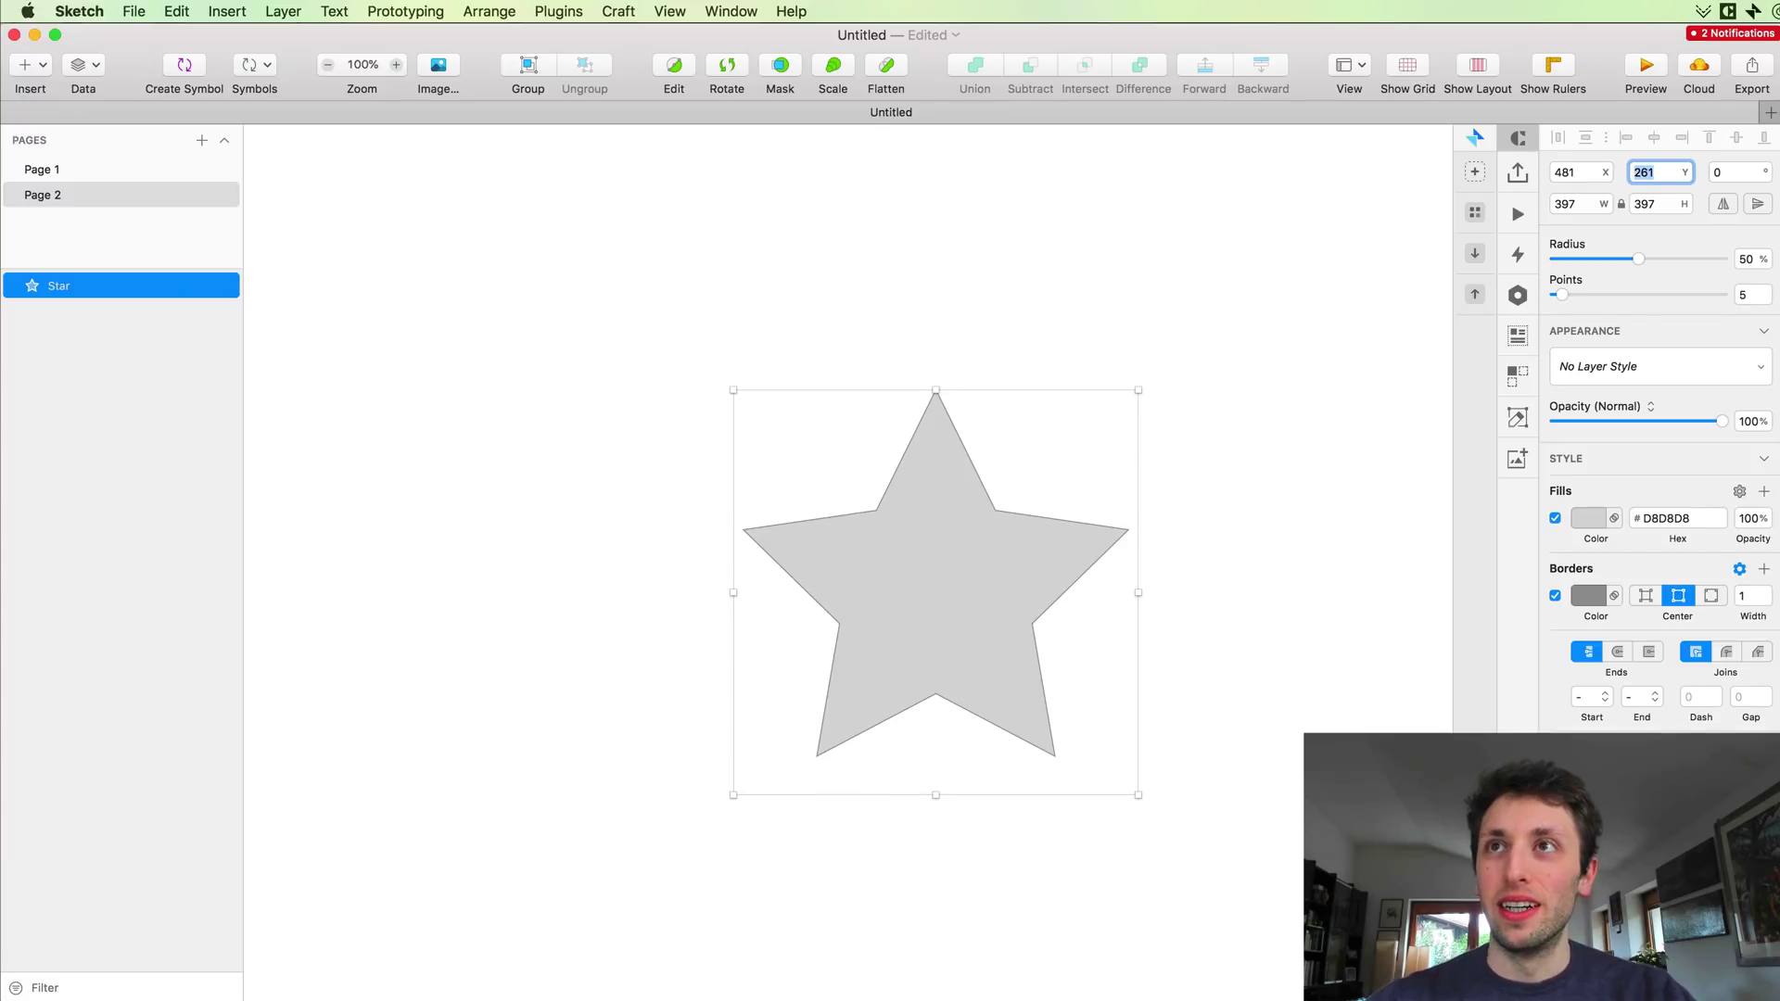
click(1661, 171)
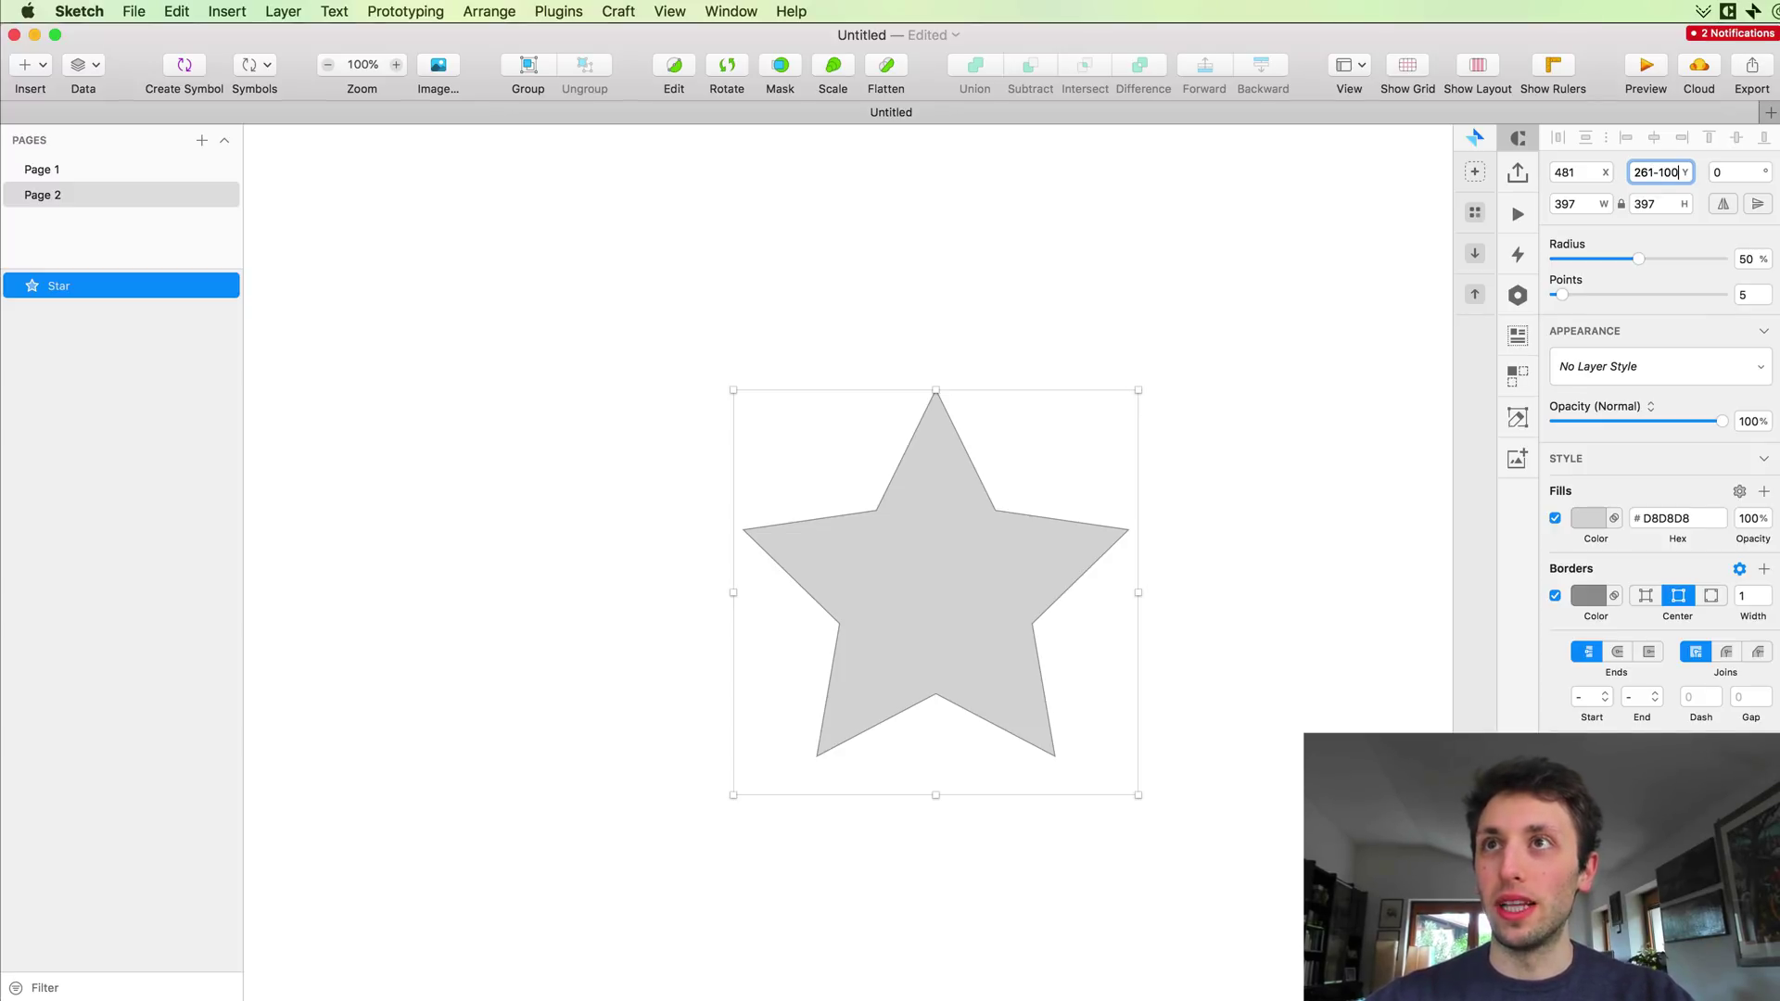
key(Return)
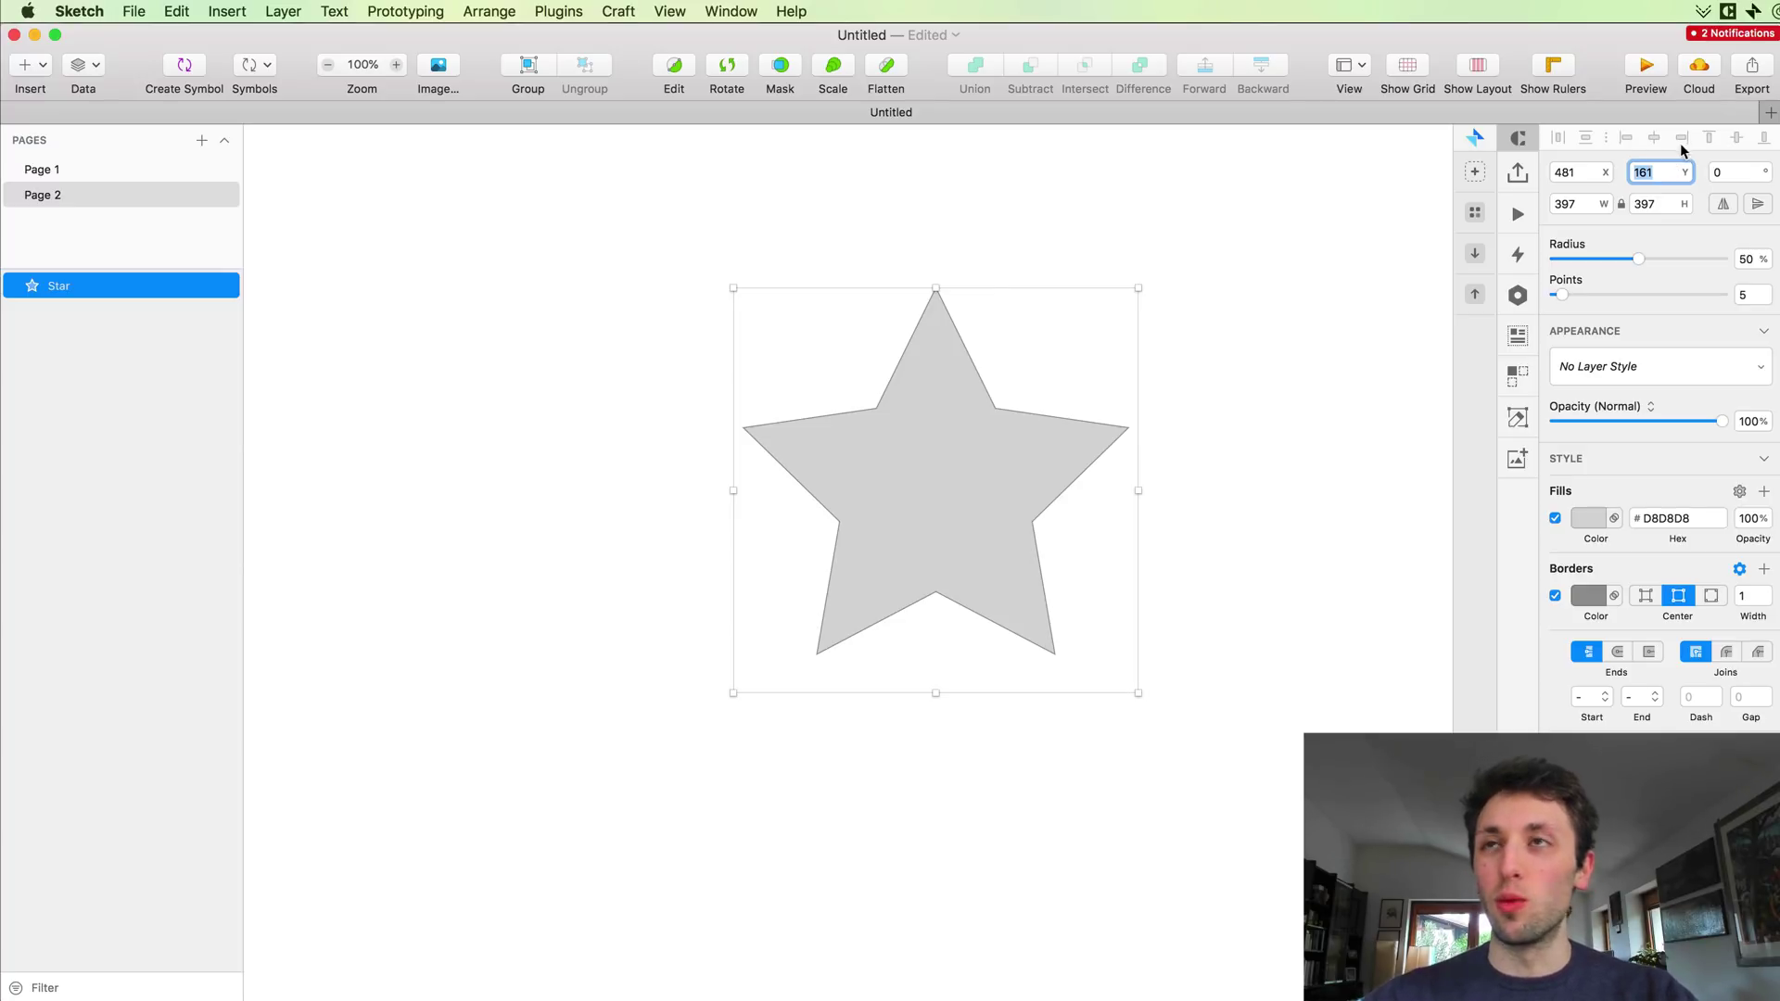
Step: Multiply the star's Y position by 2 with an inline calculation, then divide the result by 3
click(1658, 172)
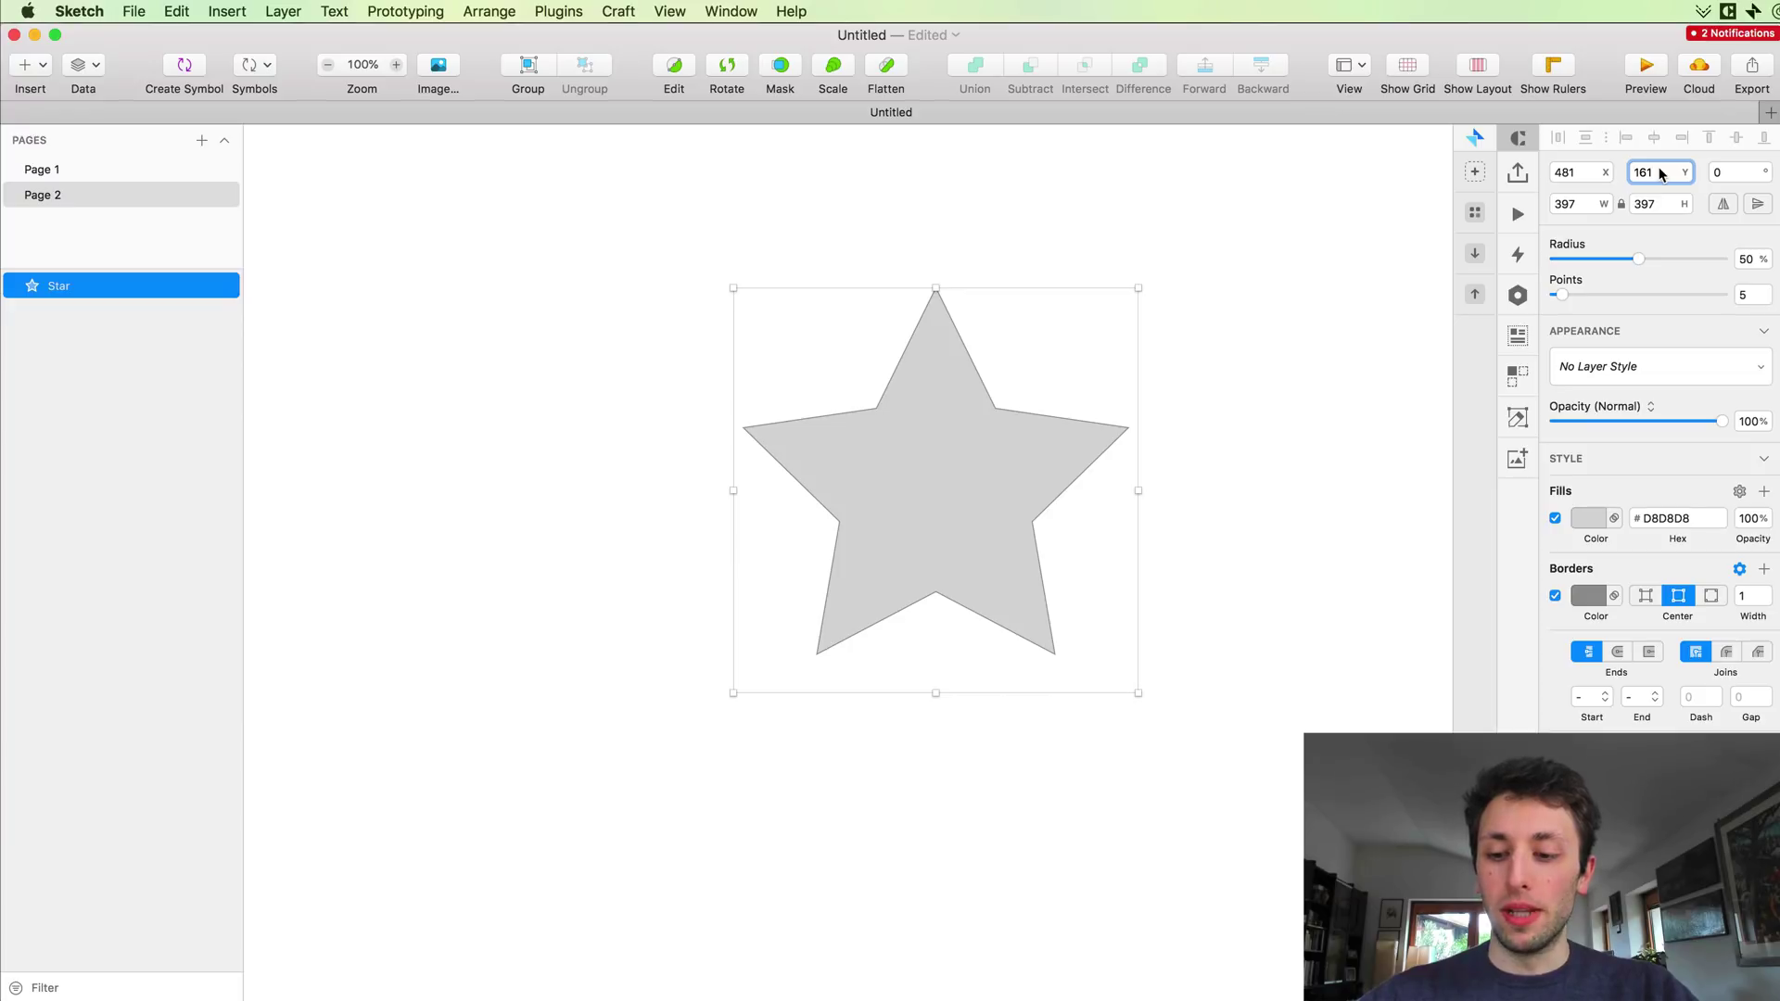
text(*)
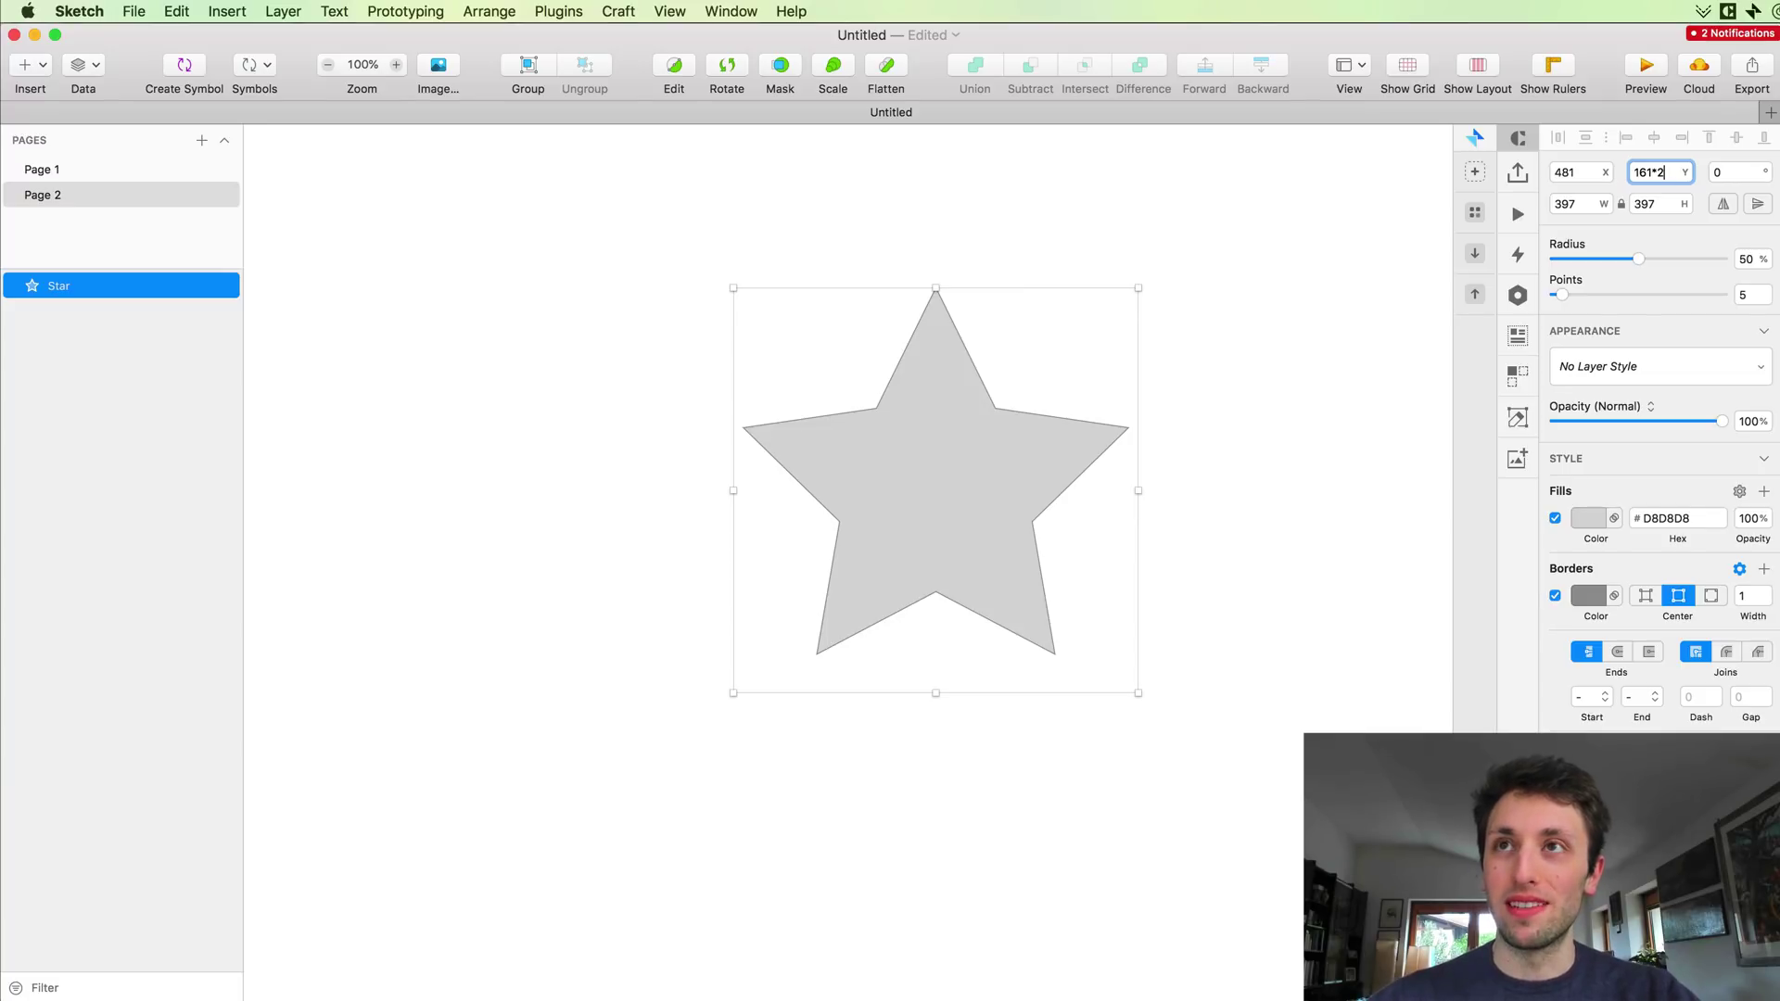
key(Return)
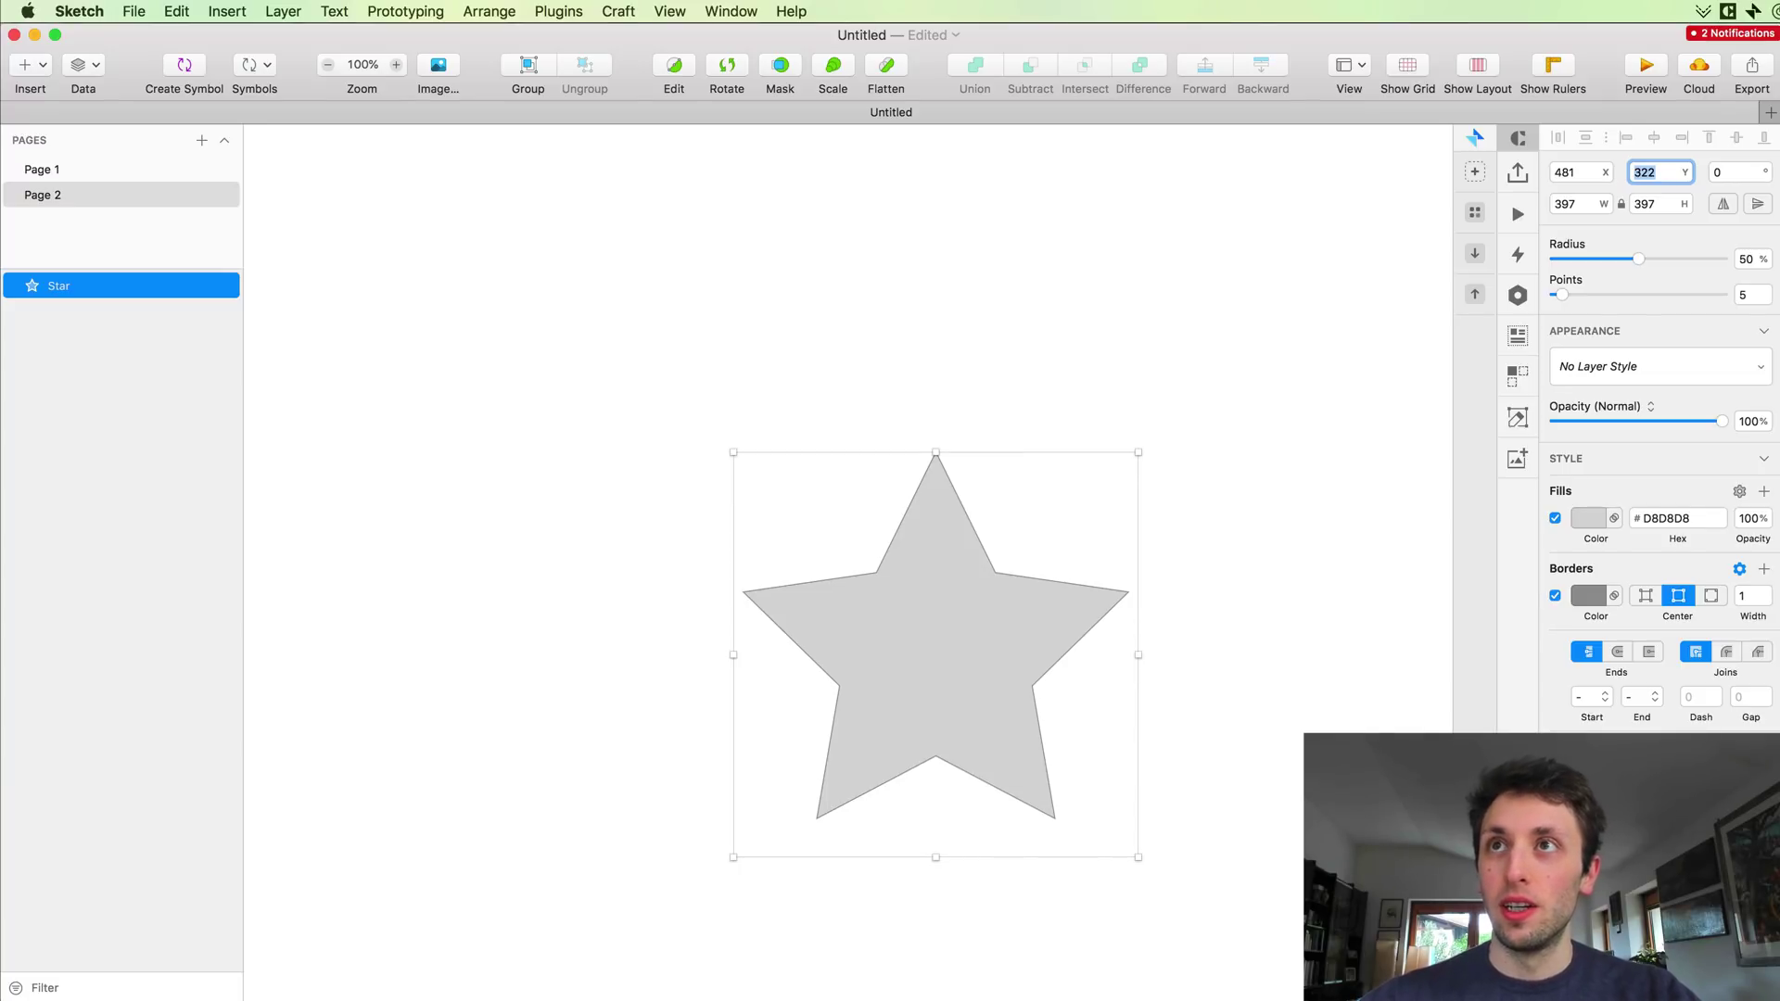
click(1667, 164)
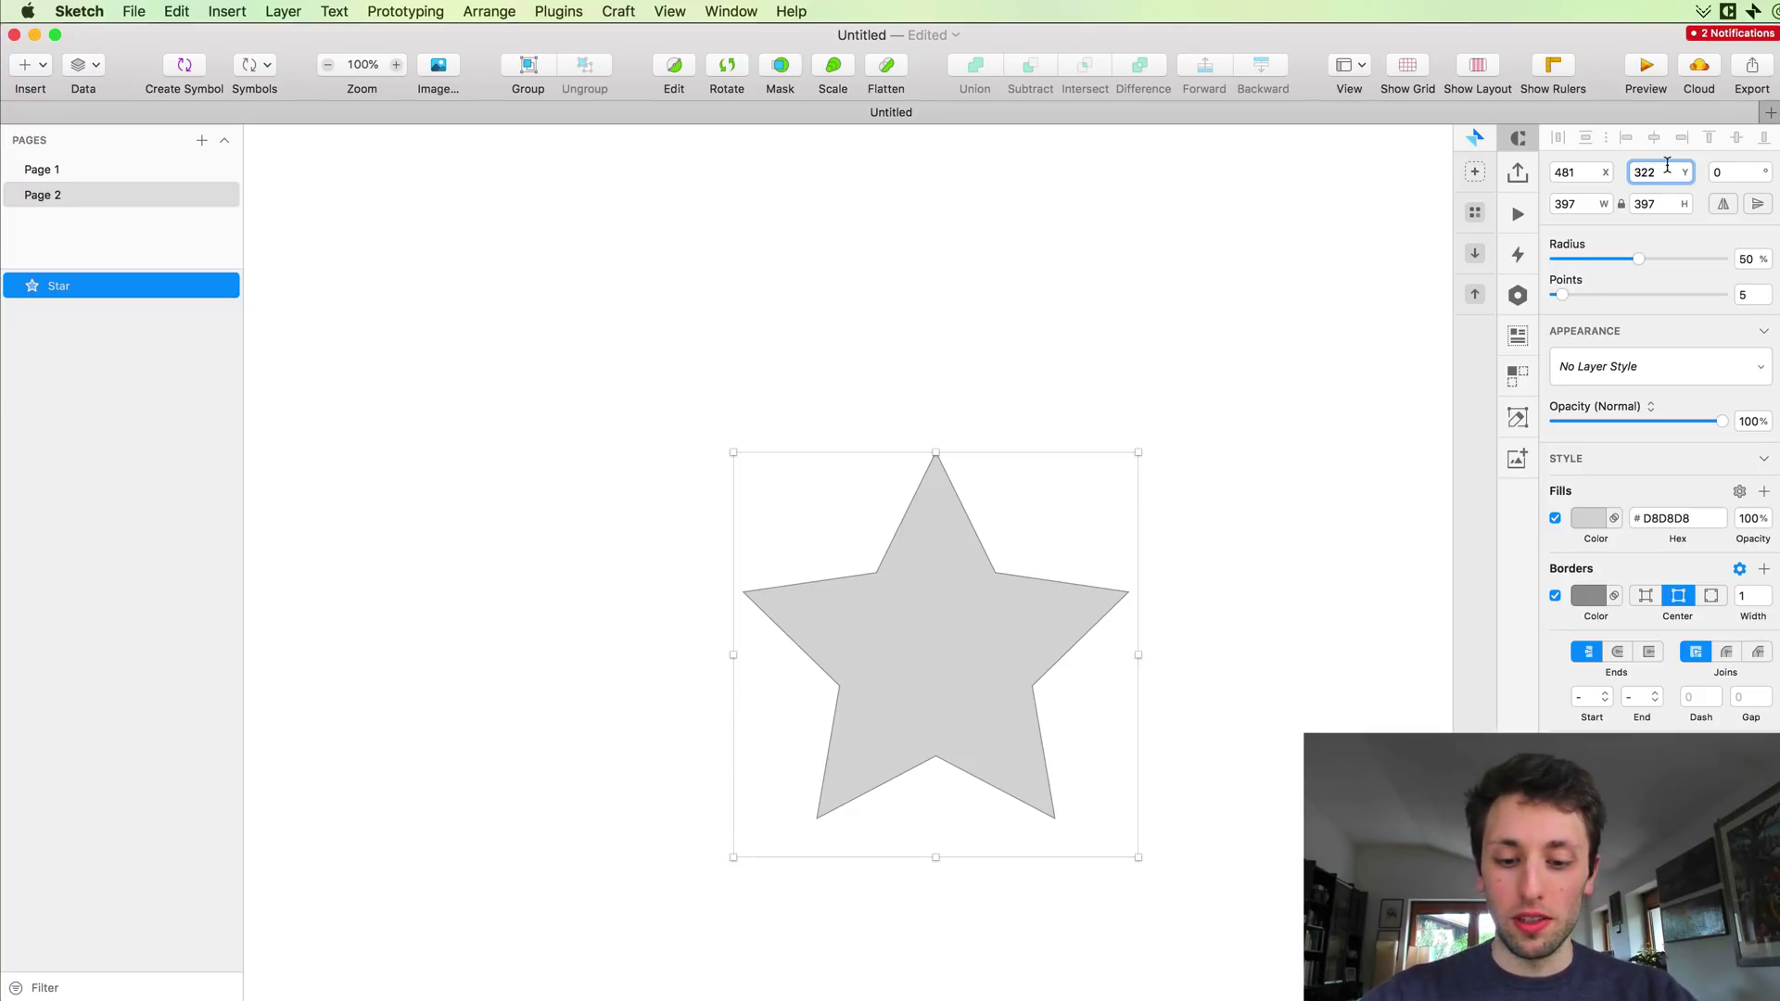
text(/)
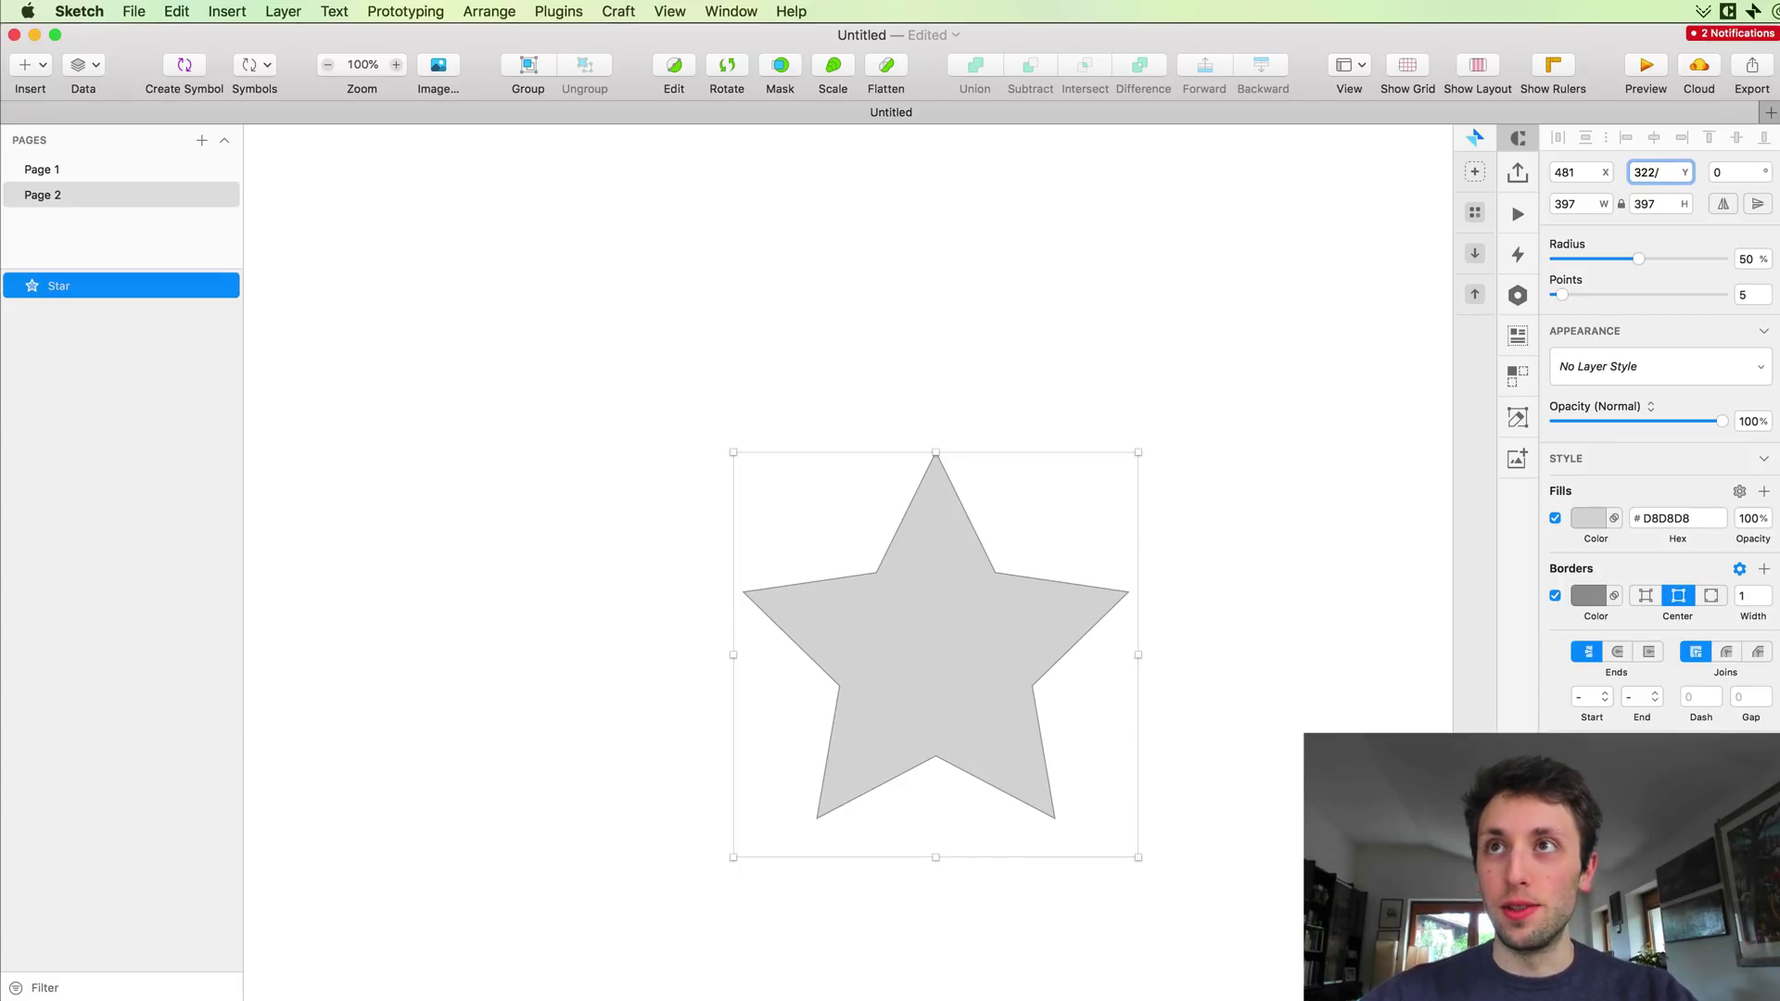
text(3)
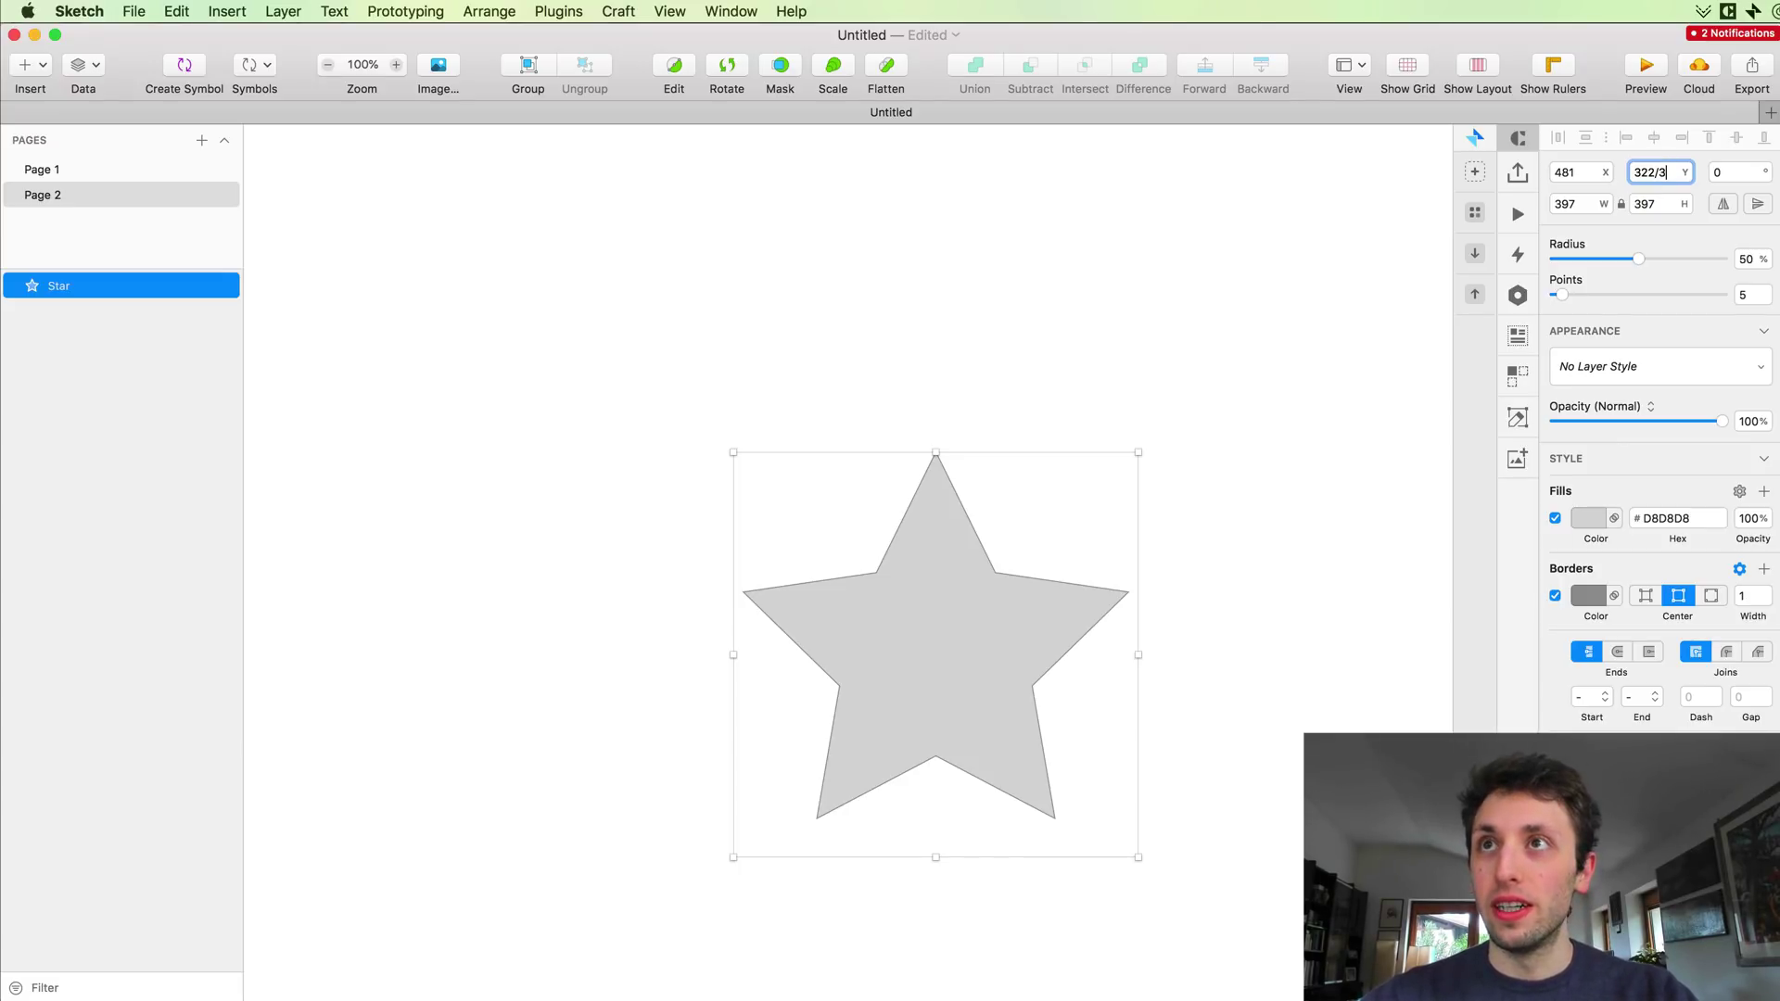
key(Return)
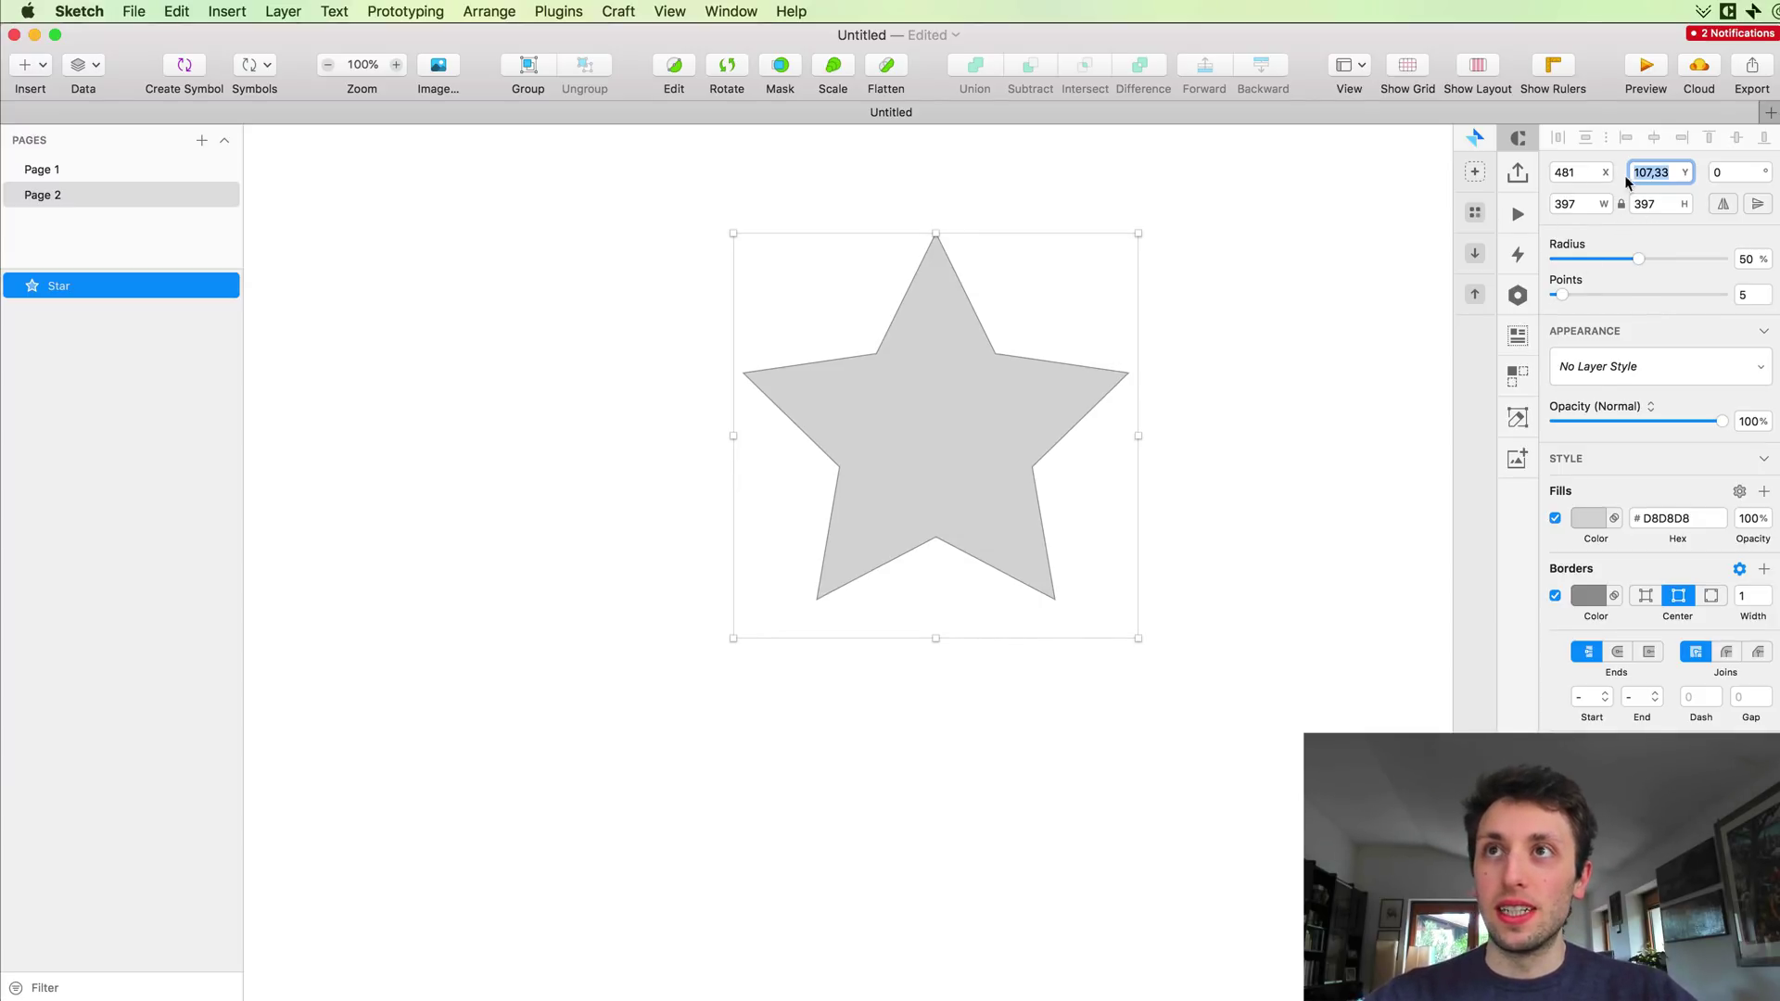
Step: Subtract 47 from the star's width with an inline calculation, then multiply the resulting width by 2
click(1582, 206)
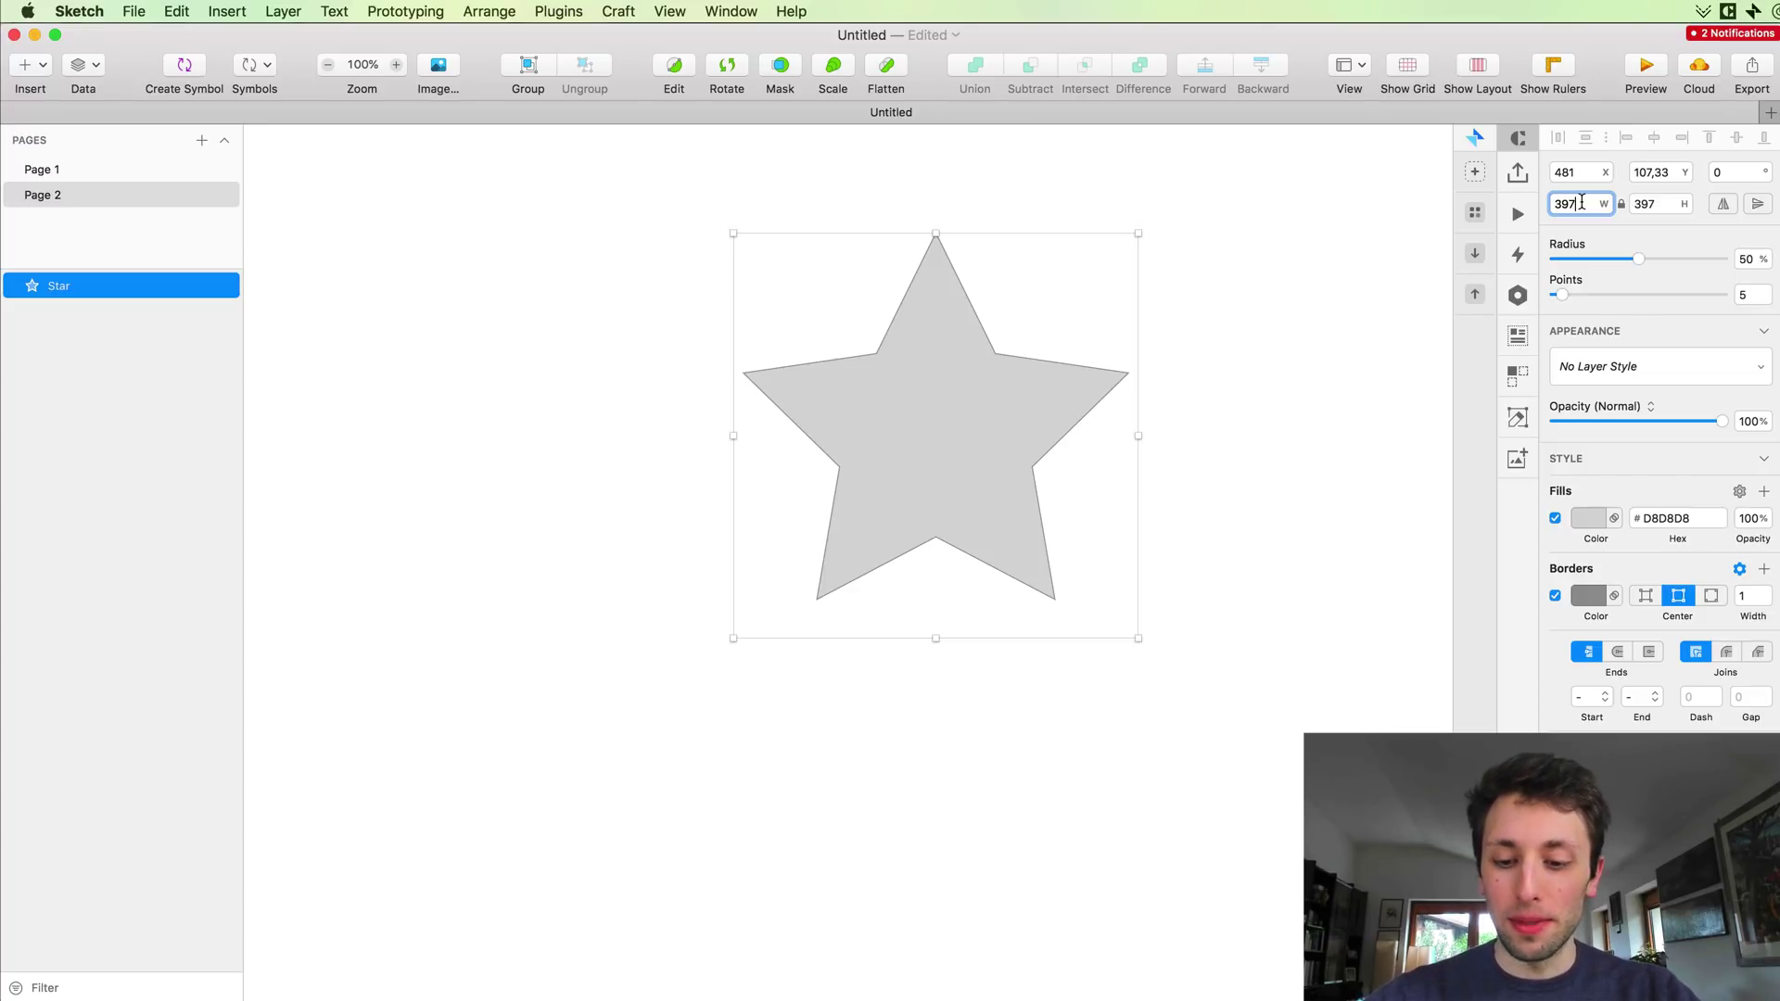
text(-47)
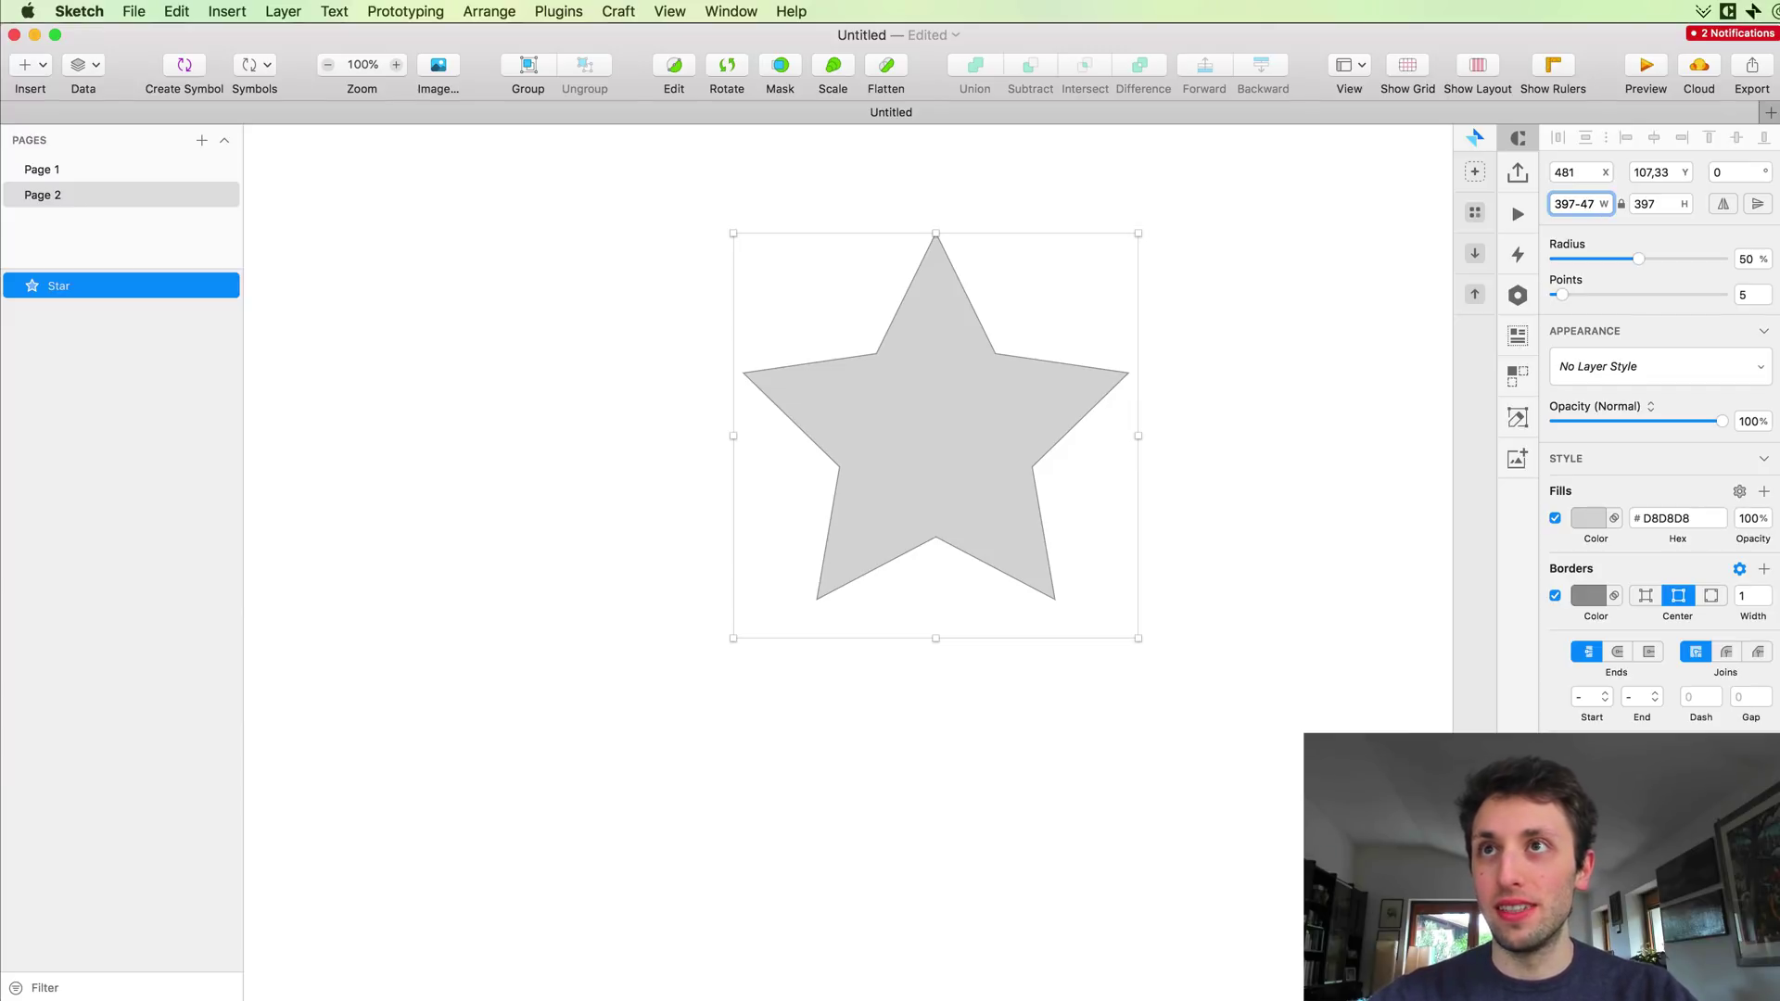
key(Return)
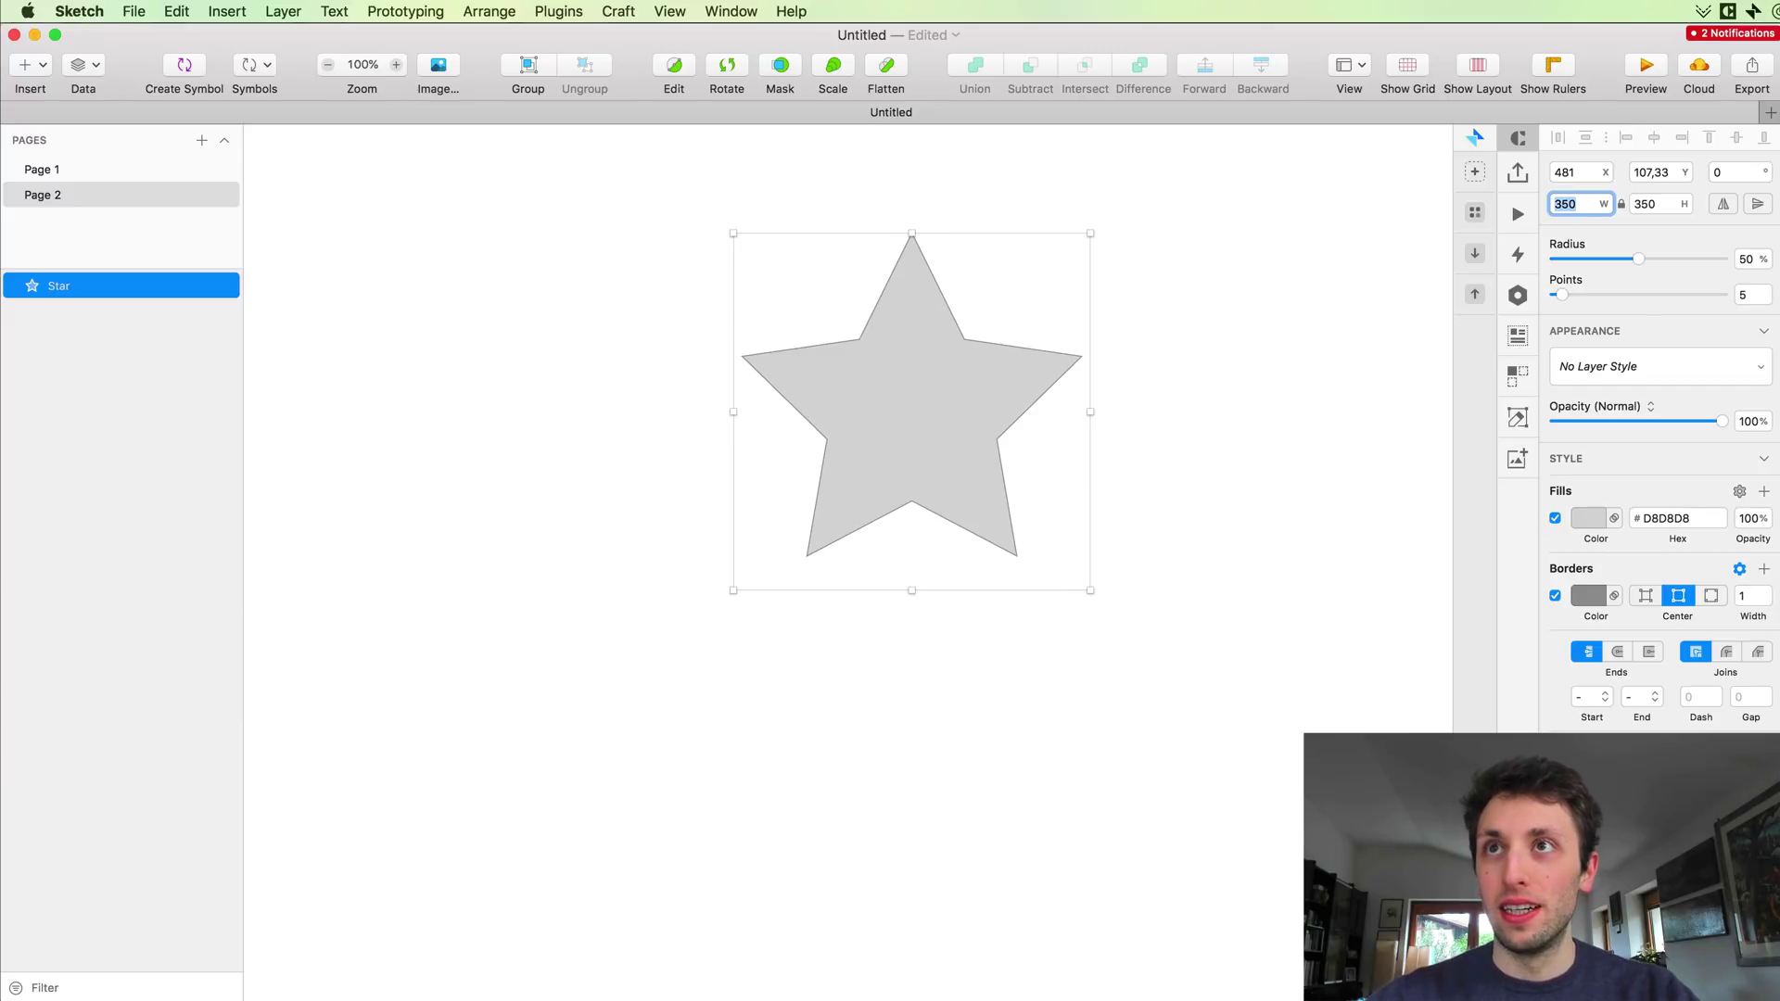
click(1586, 198)
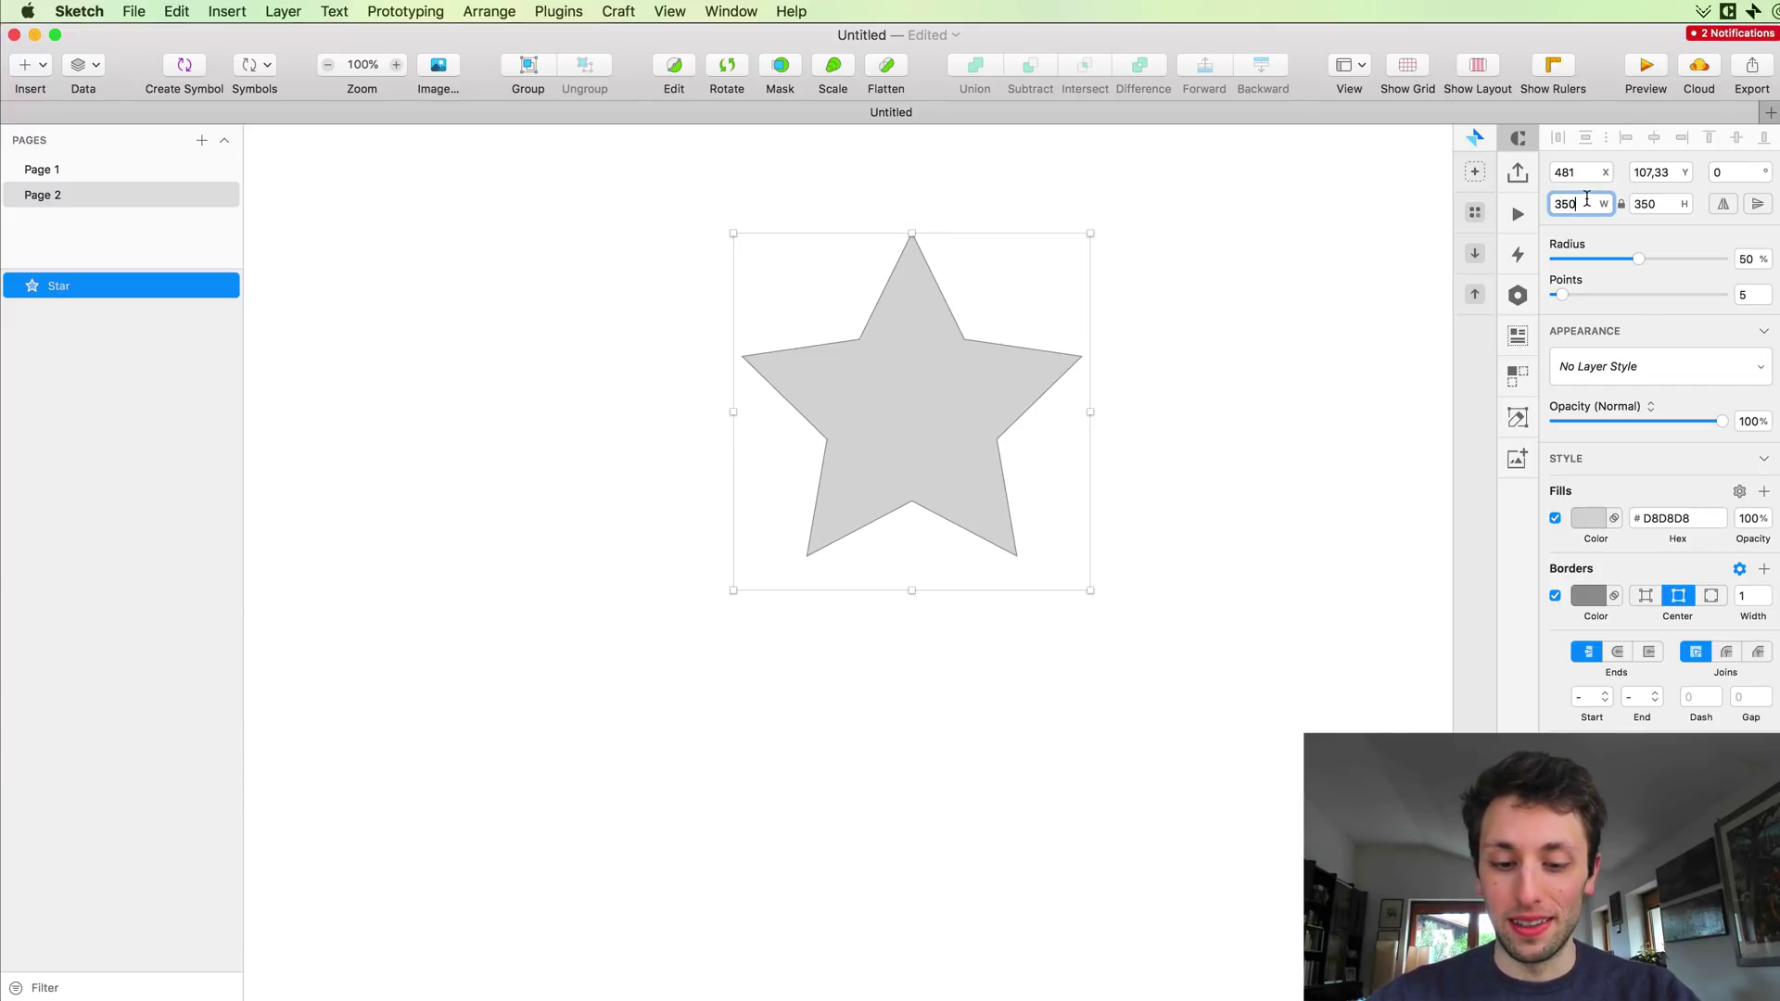
text(*2)
key(Return)
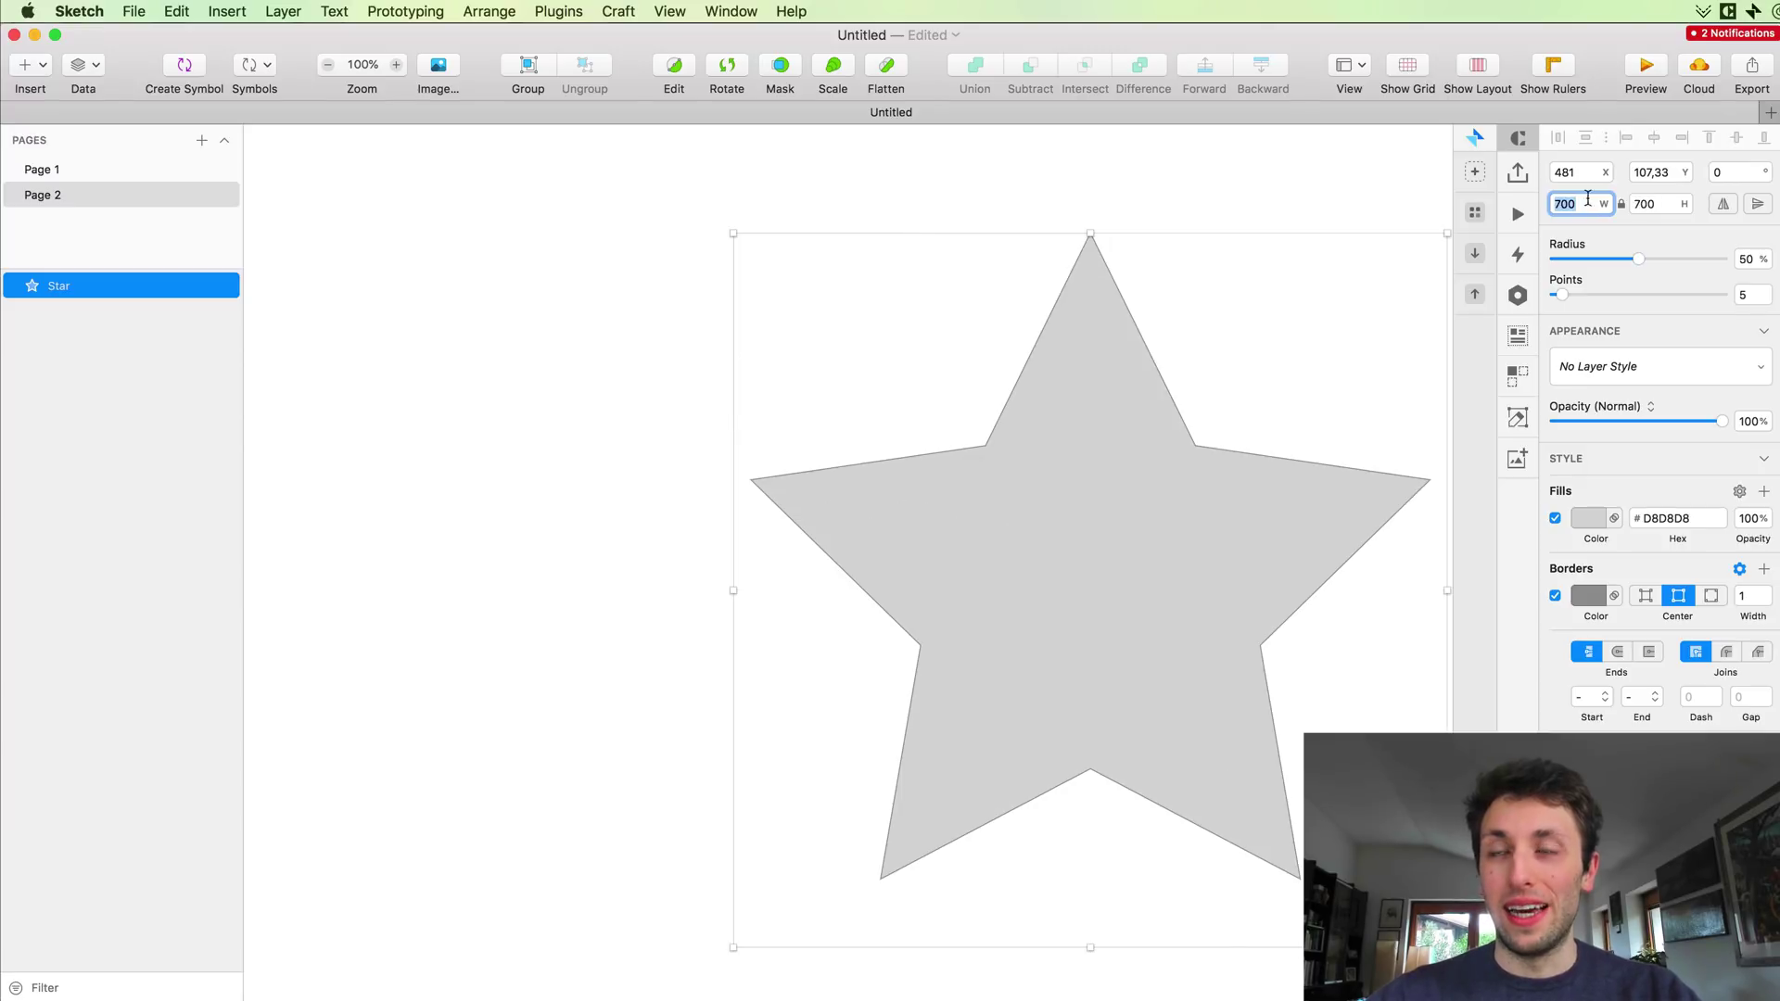
Step: Move the enlarged star to about X 229, Y 106 and reduce its radius to 43%
click(691, 374)
drag(1094, 461, 838, 464)
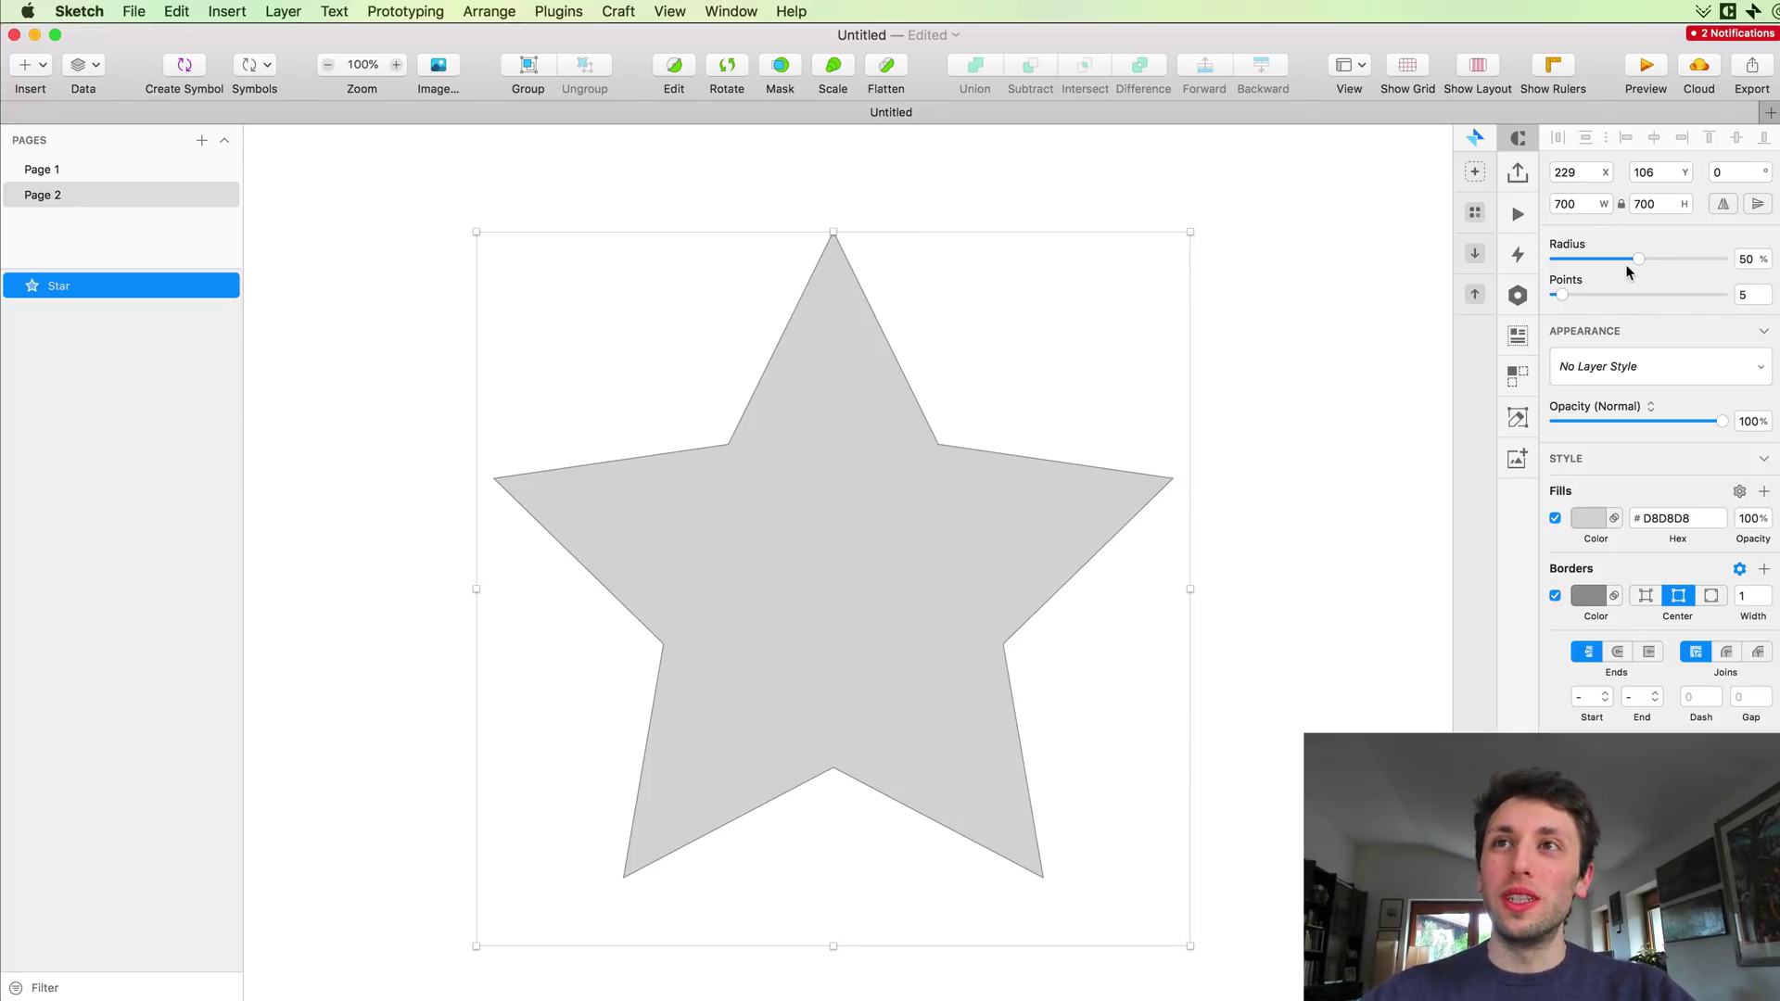
mouse_move(1630, 255)
mouse_down()
mouse_move(1652, 259)
mouse_move(1589, 259)
mouse_move(1668, 263)
mouse_move(1599, 260)
mouse_move(1666, 259)
mouse_move(1619, 271)
mouse_up()
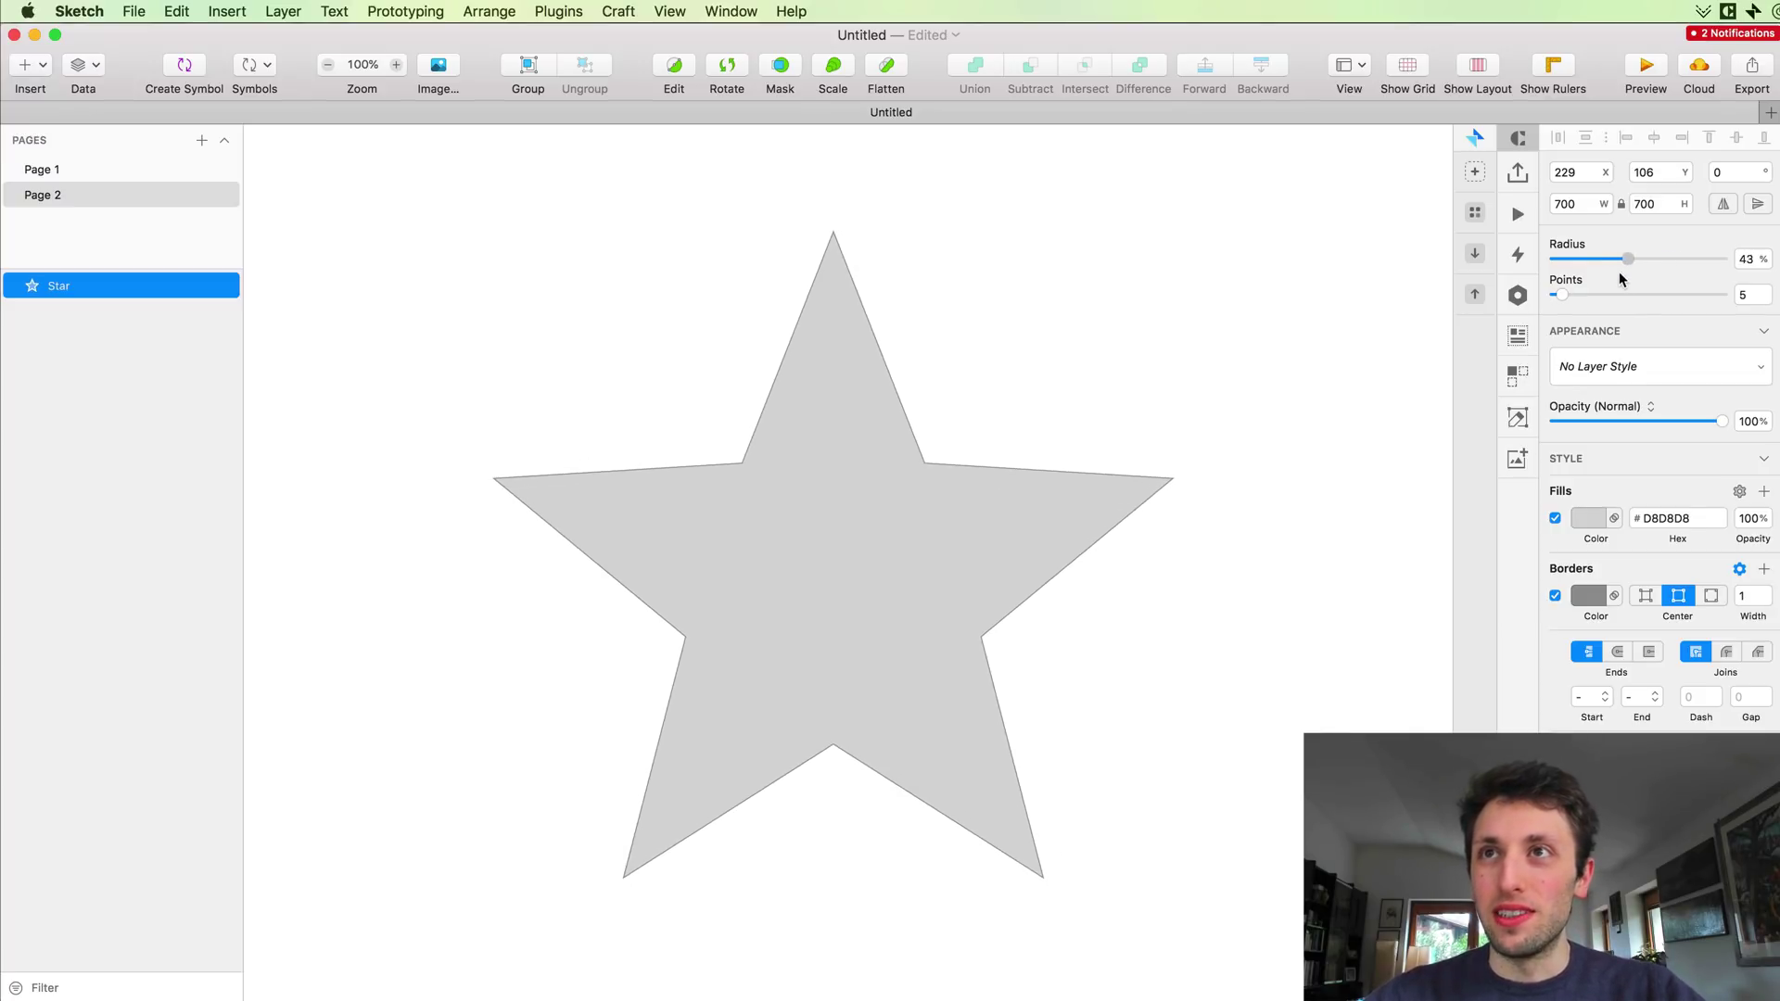
click(811, 360)
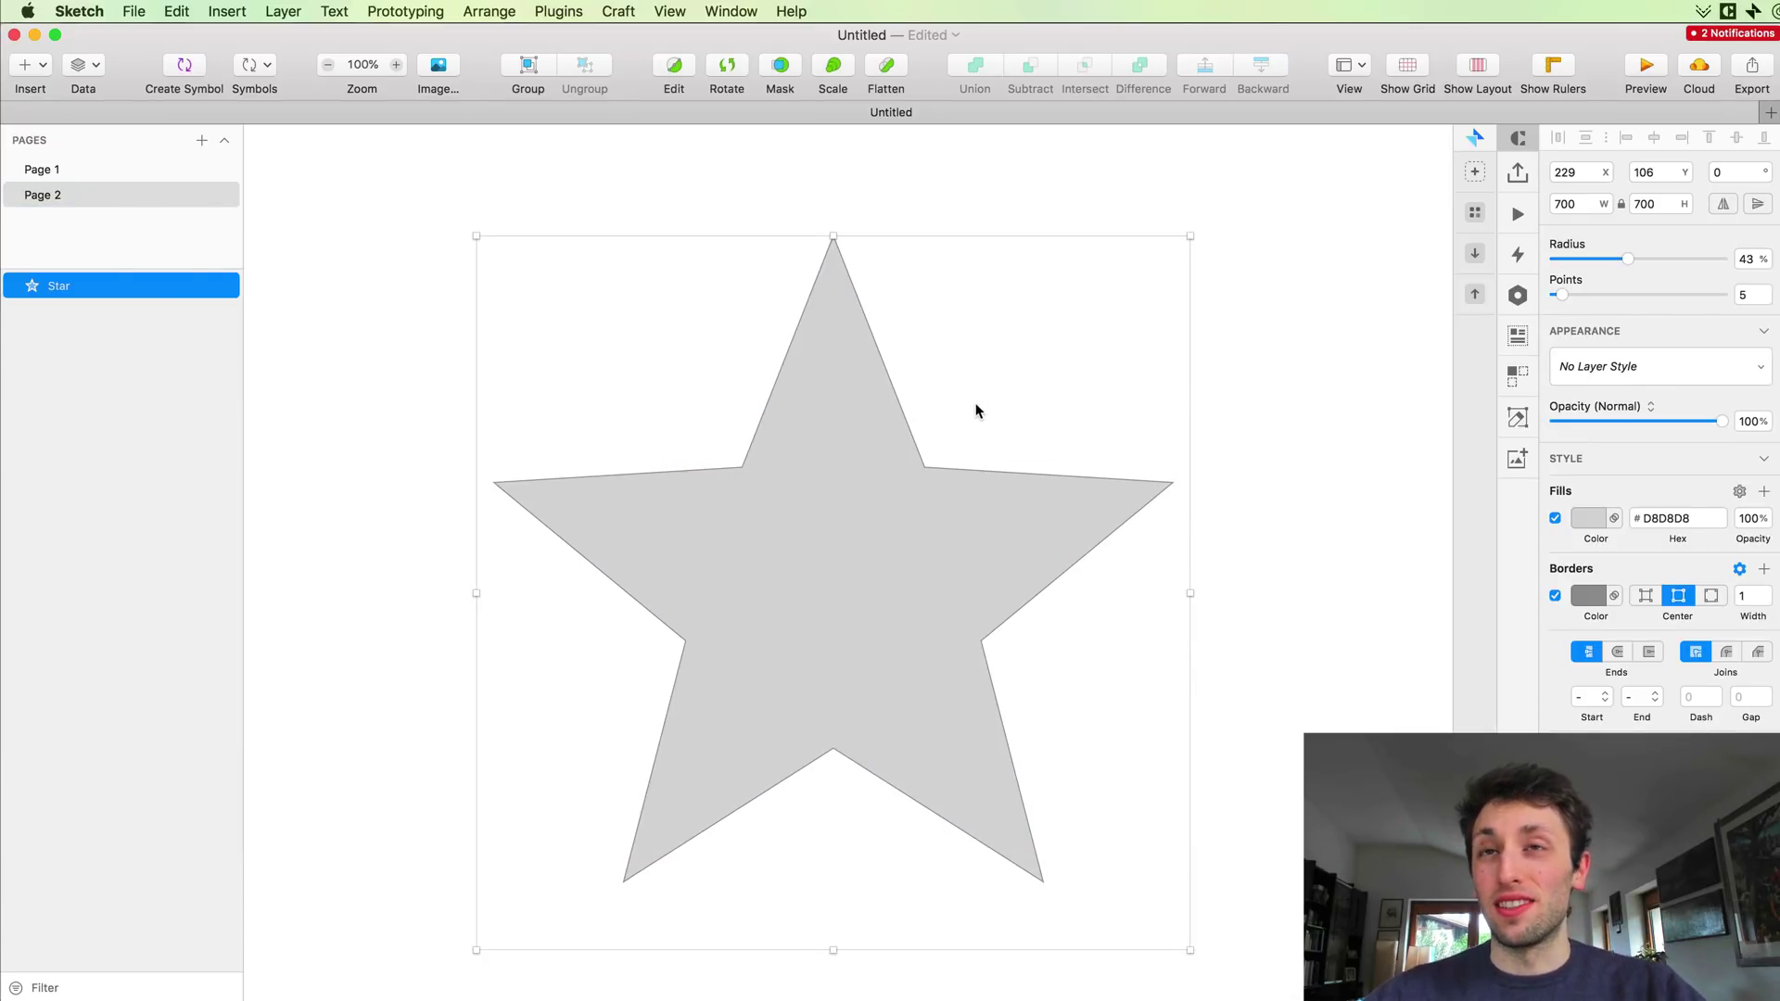
Step: Draw a rectangle about 662 by 386 above and to the right of the star, and round its corners with radius 51
drag(1158, 402, 887, 406)
click(1000, 377)
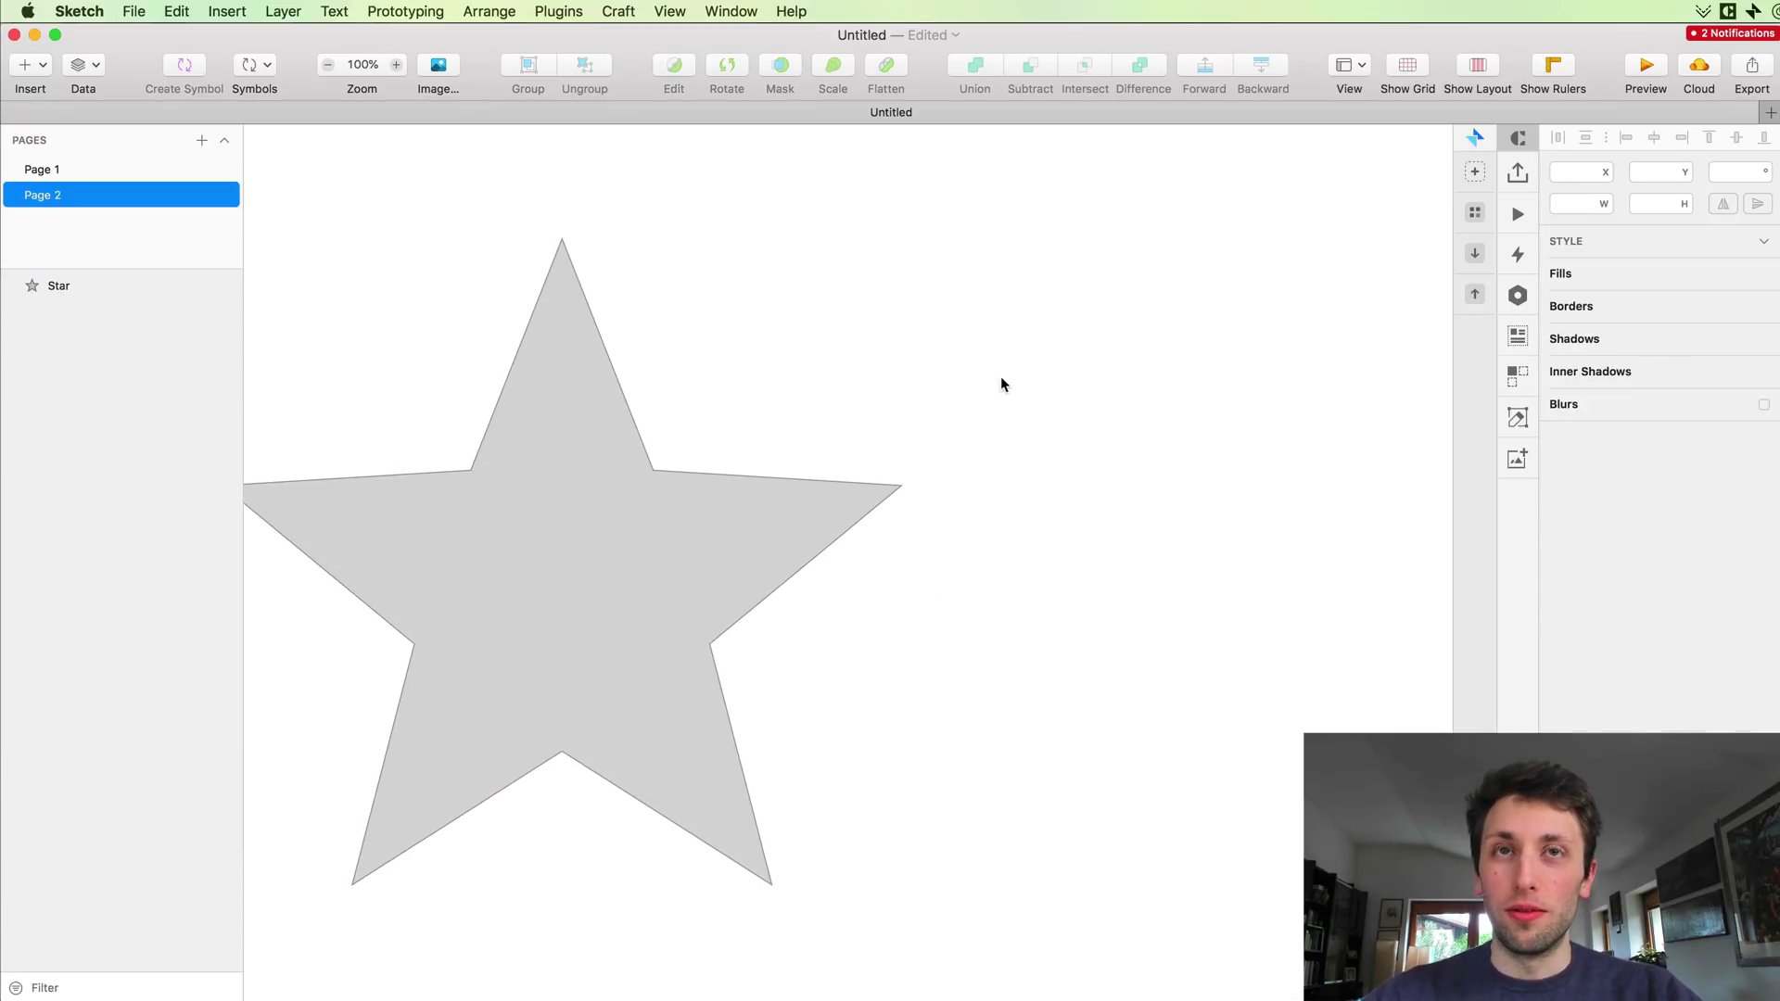
scroll(1005, 390, down, 3)
drag(1056, 385, 935, 520)
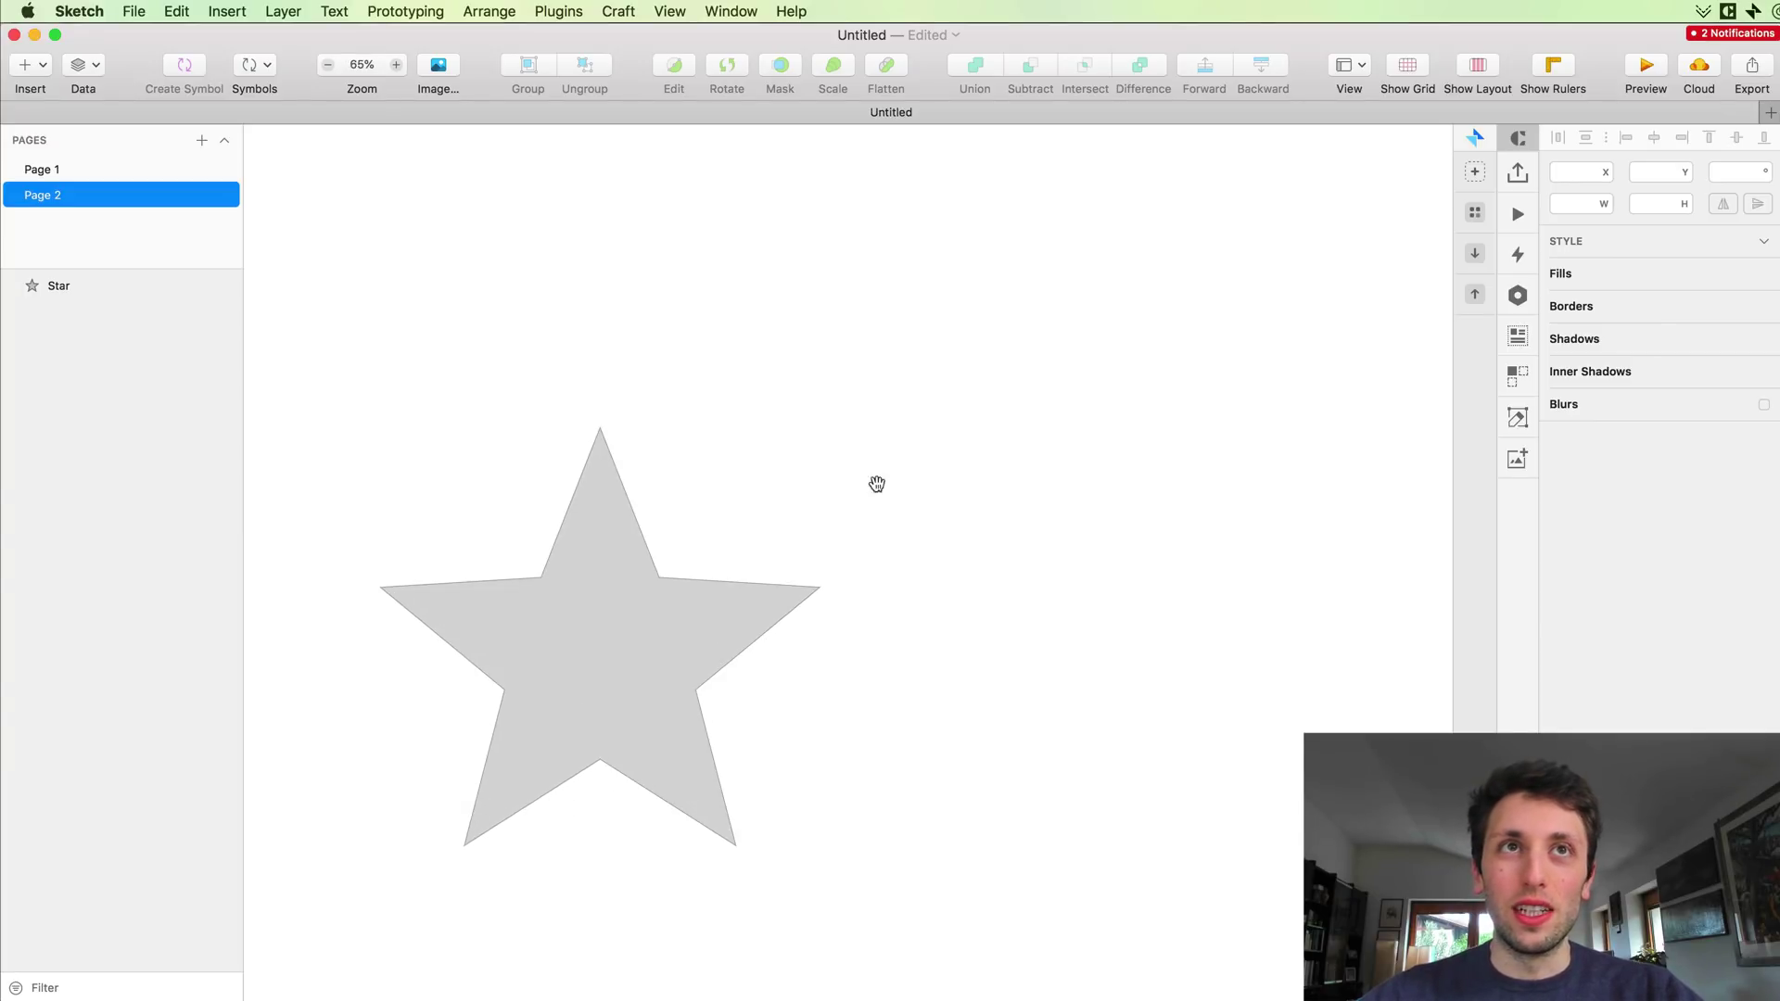
click(42, 64)
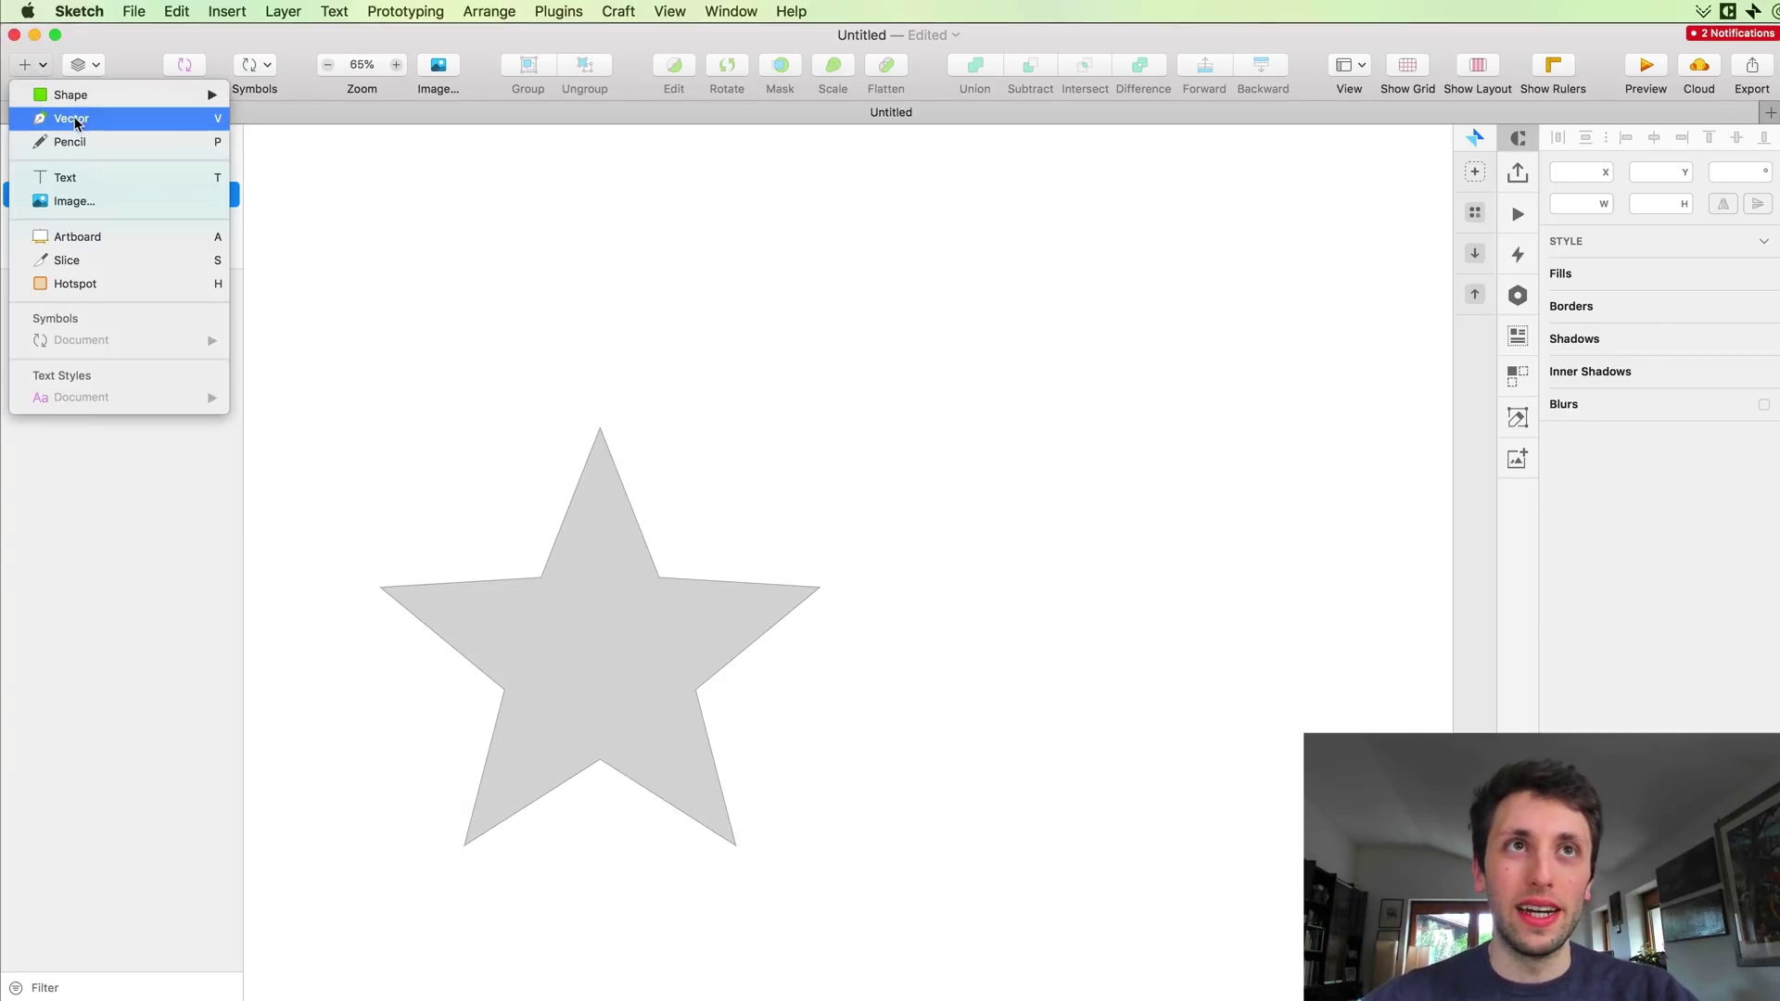
mouse_move(93, 95)
click(262, 96)
drag(979, 293, 1372, 550)
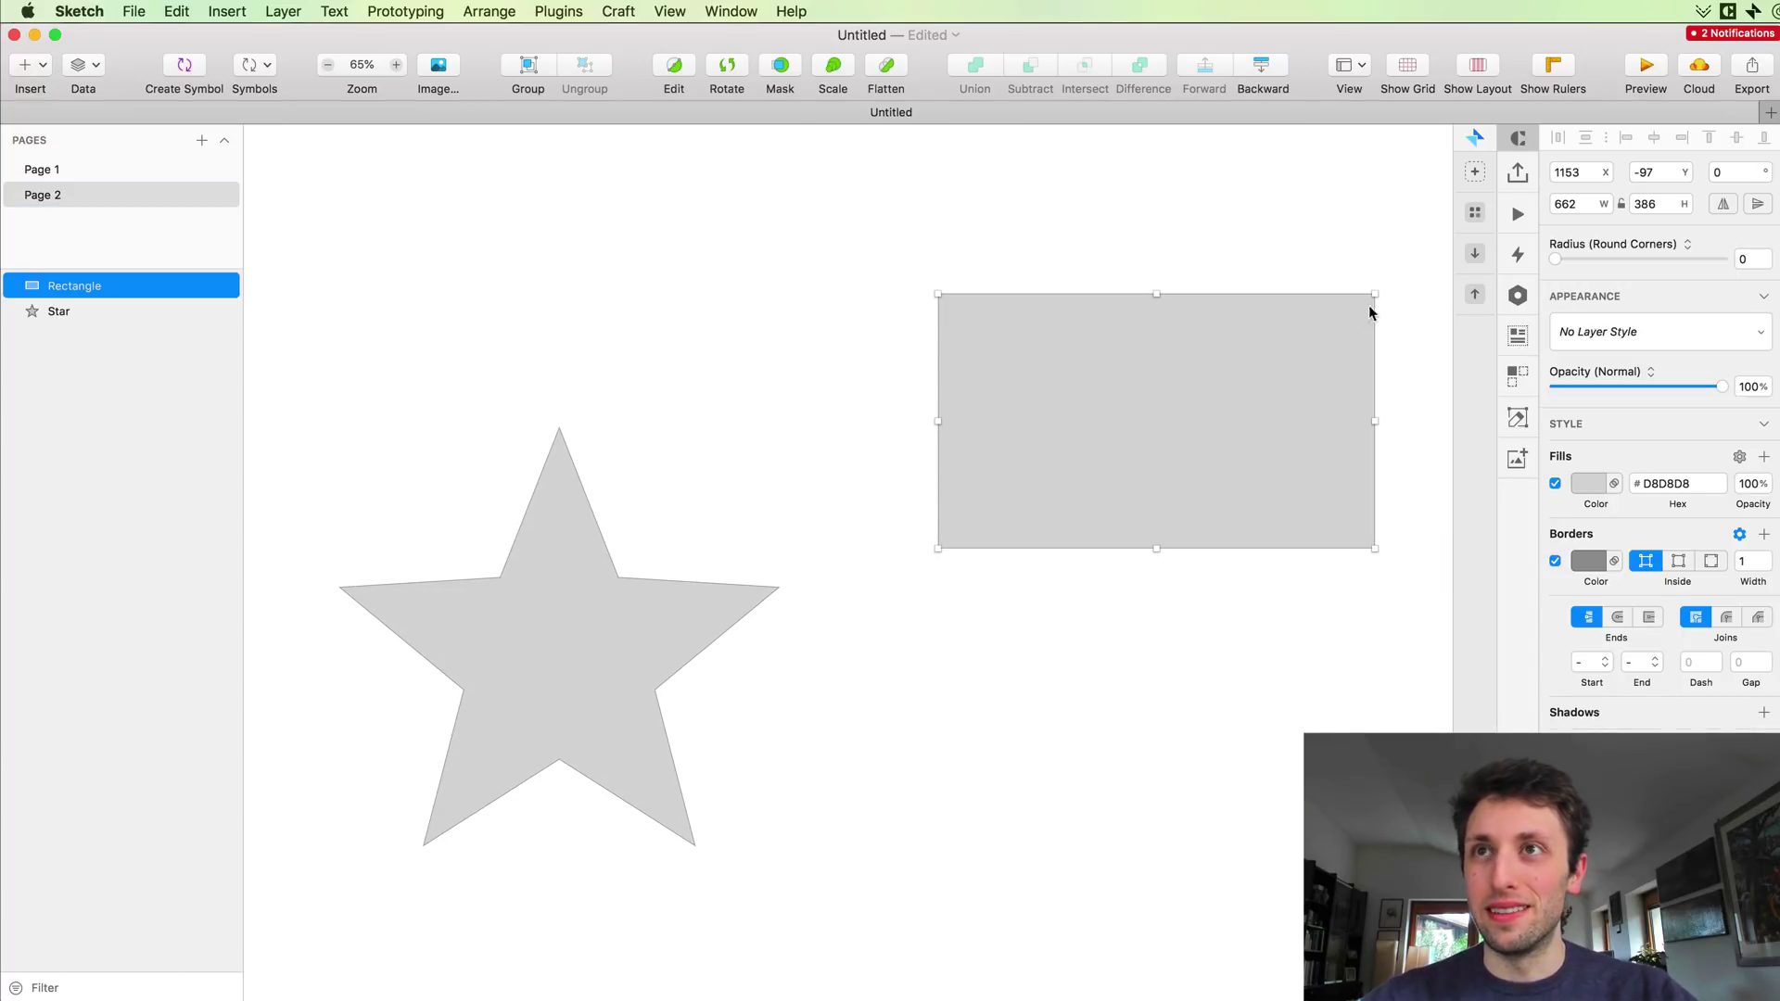
drag(1567, 252, 1618, 268)
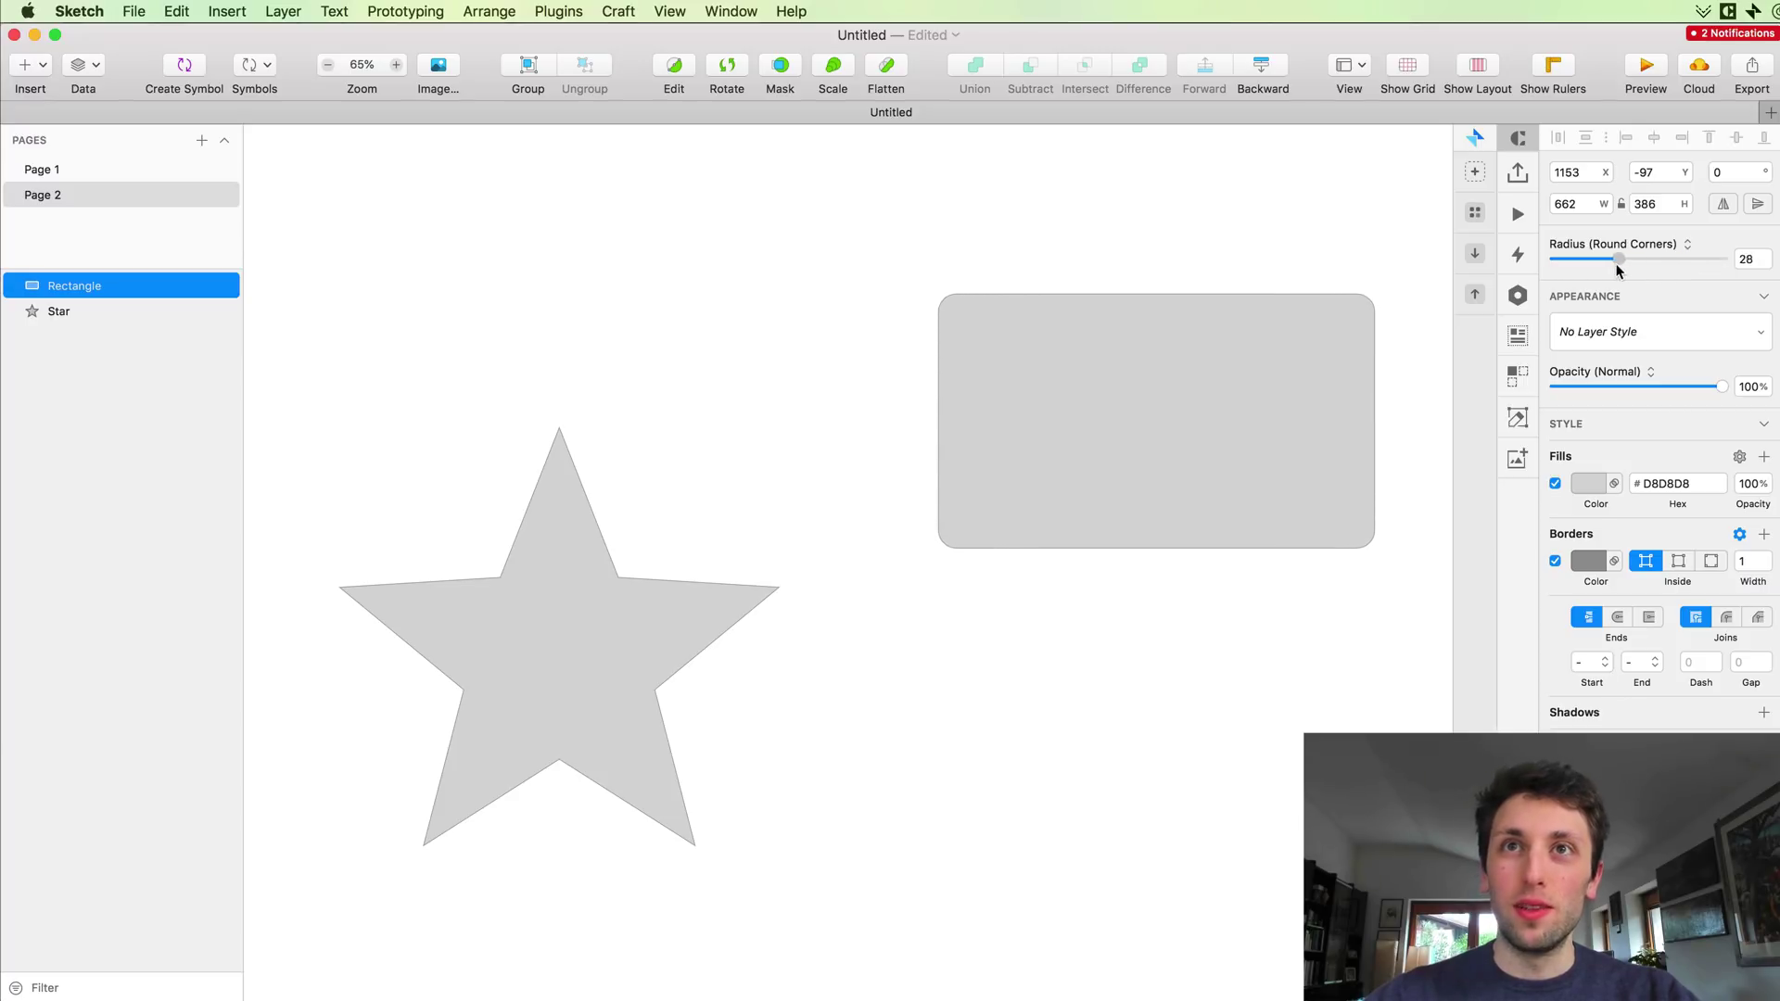
Step: Reduce the star's radius to 37%, then select the rectangle to compare its corner radius setting
click(505, 715)
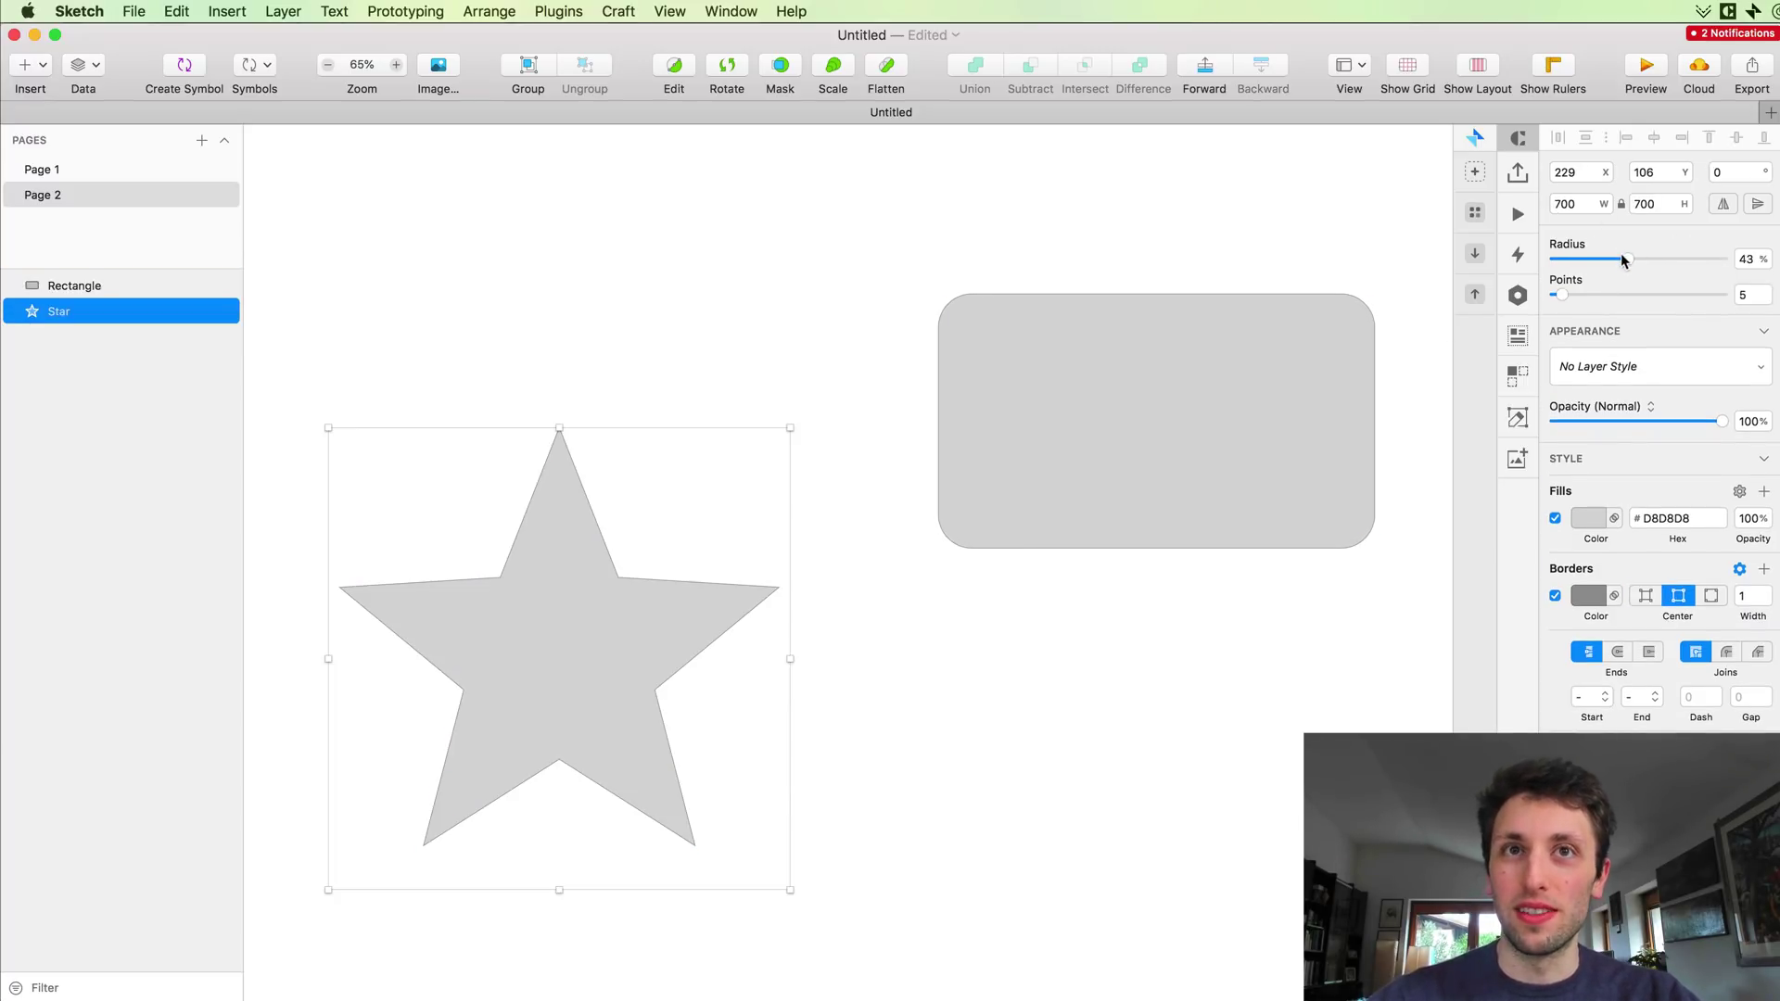
mouse_move(1623, 260)
mouse_down()
mouse_move(1581, 261)
mouse_move(1753, 230)
mouse_move(1589, 252)
mouse_move(1617, 258)
mouse_up()
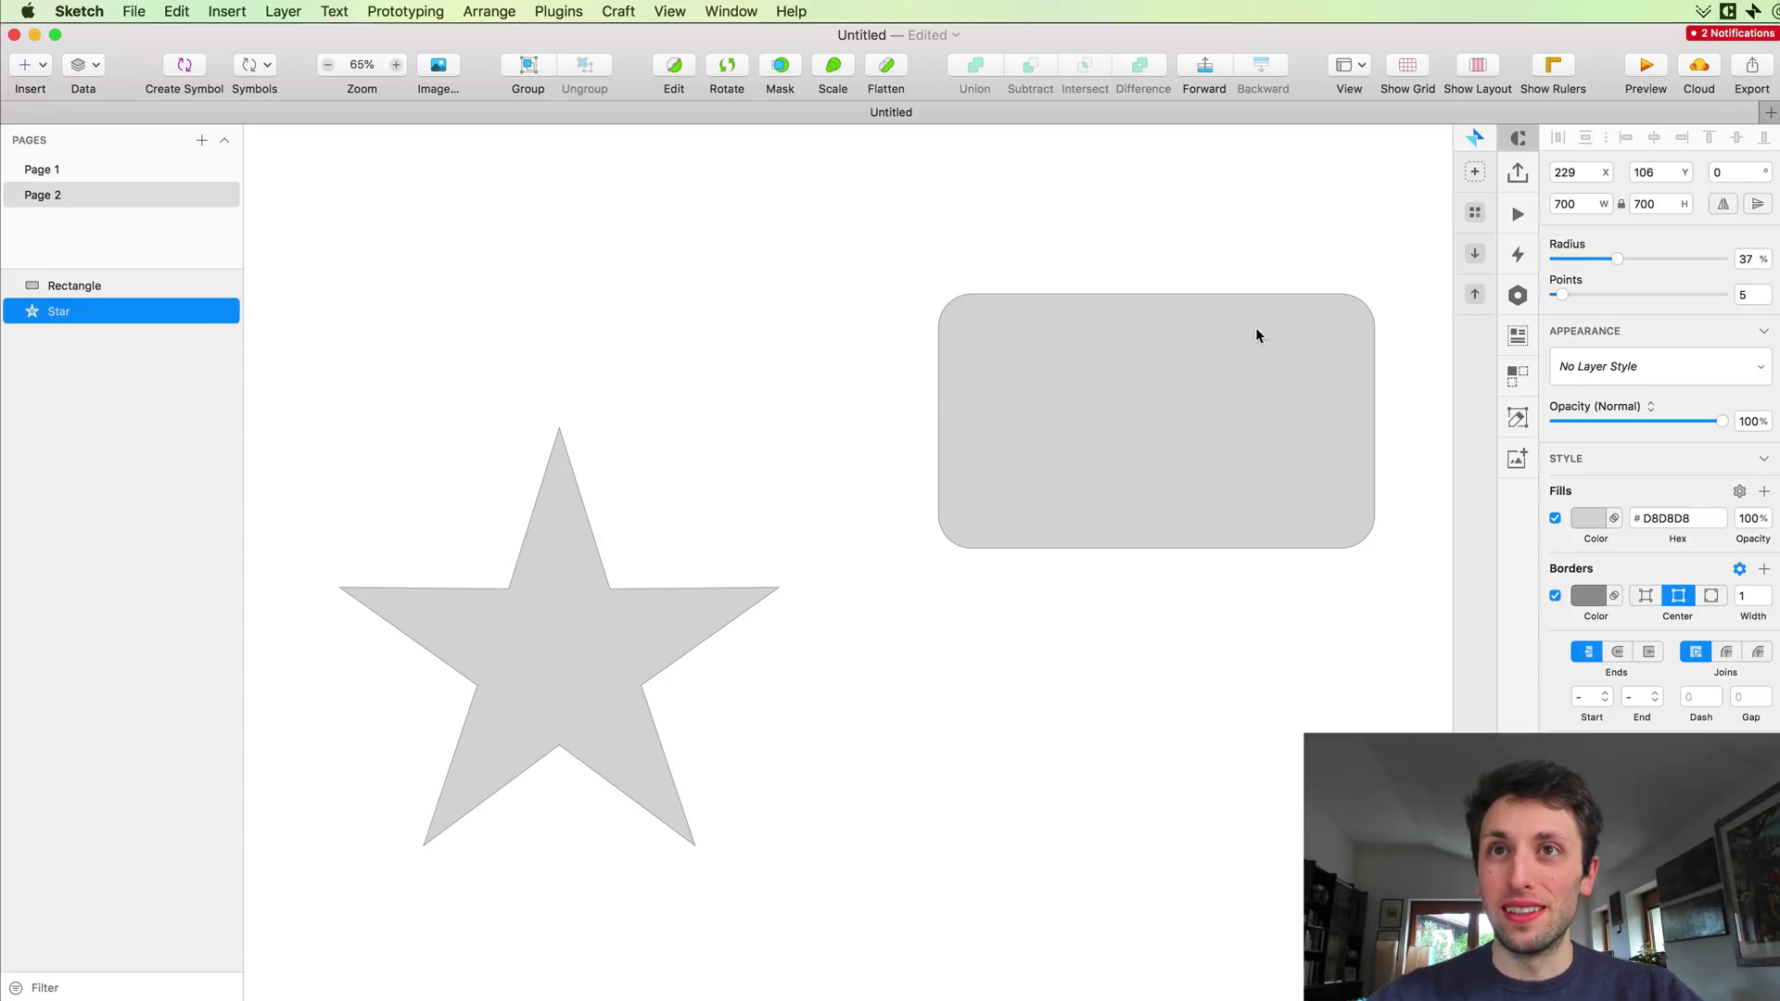
click(1256, 330)
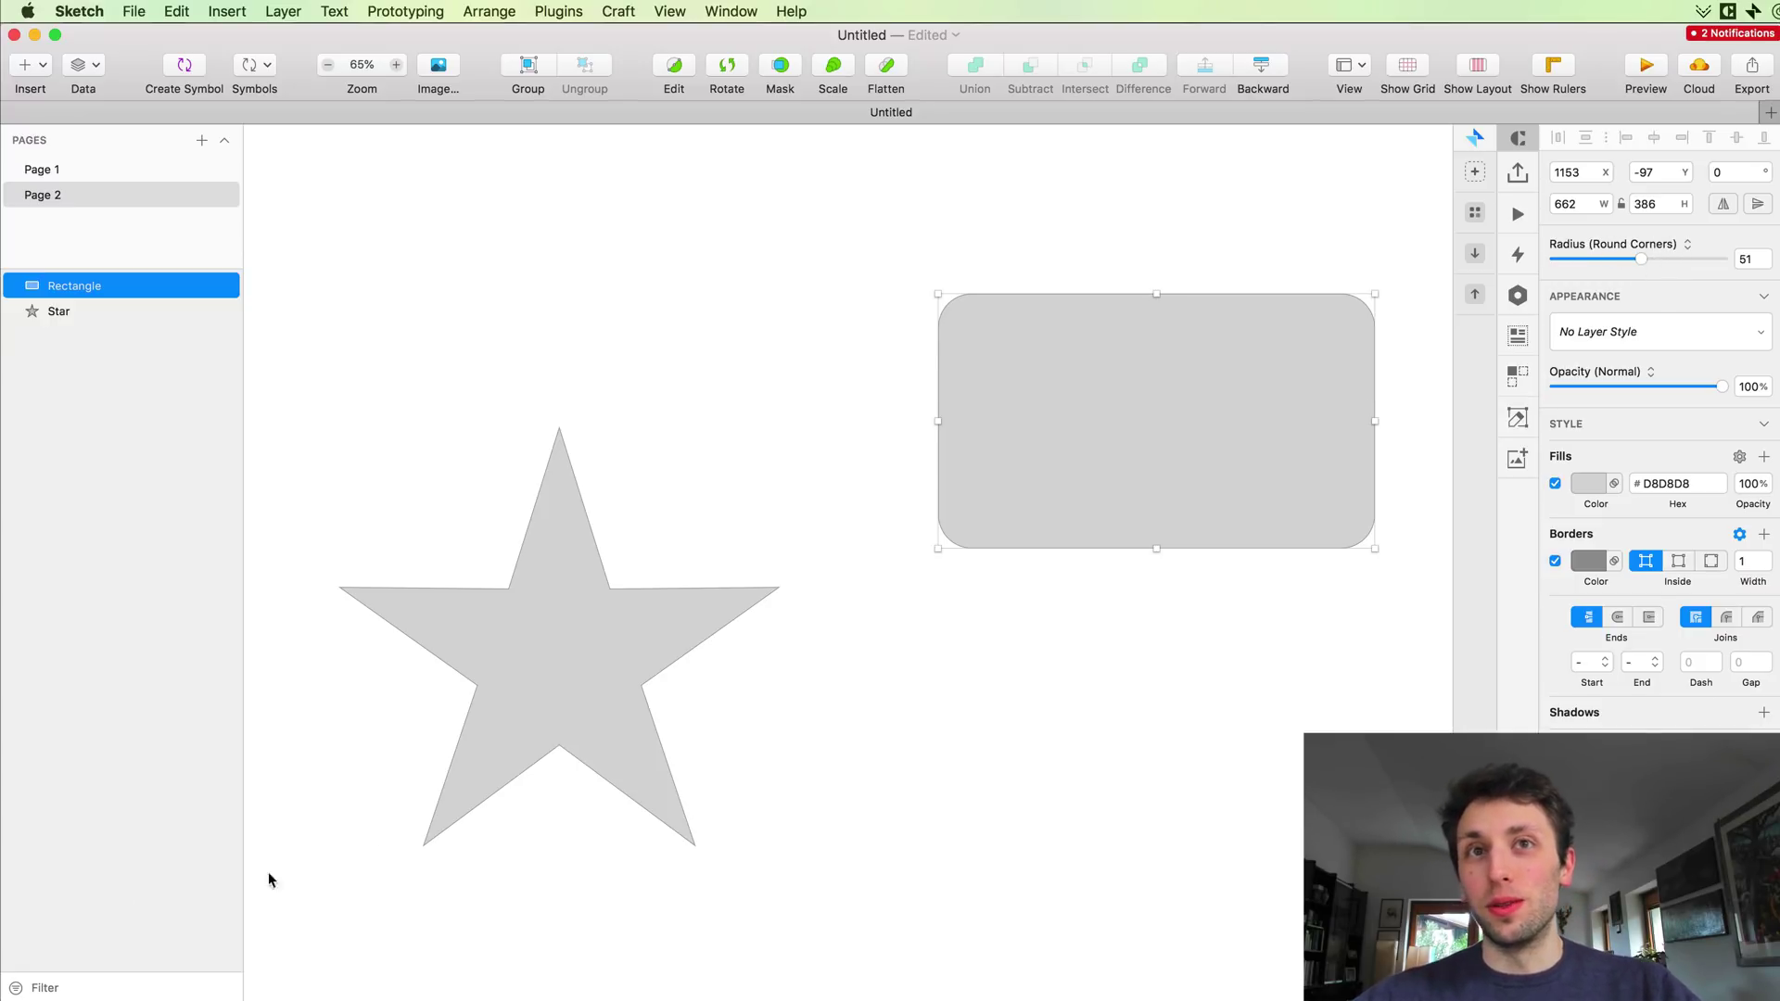
Step: Reselect the star and increase its number of points to 13
click(536, 664)
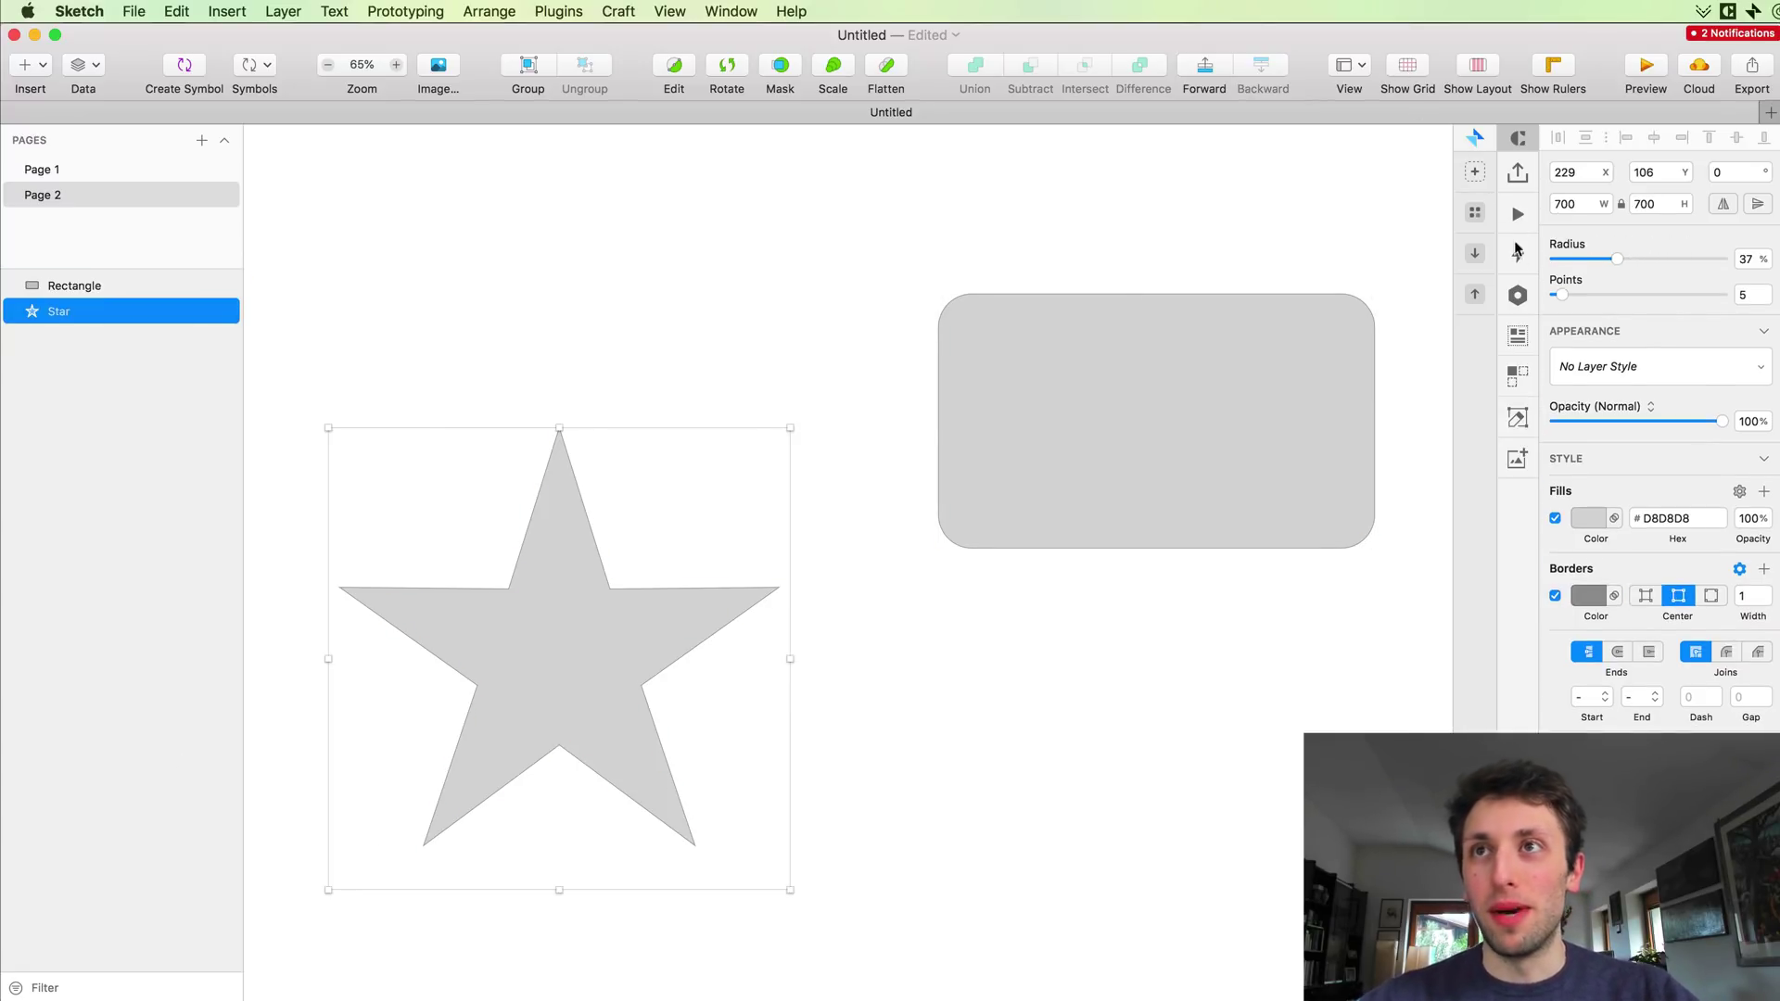
drag(1556, 300, 1561, 298)
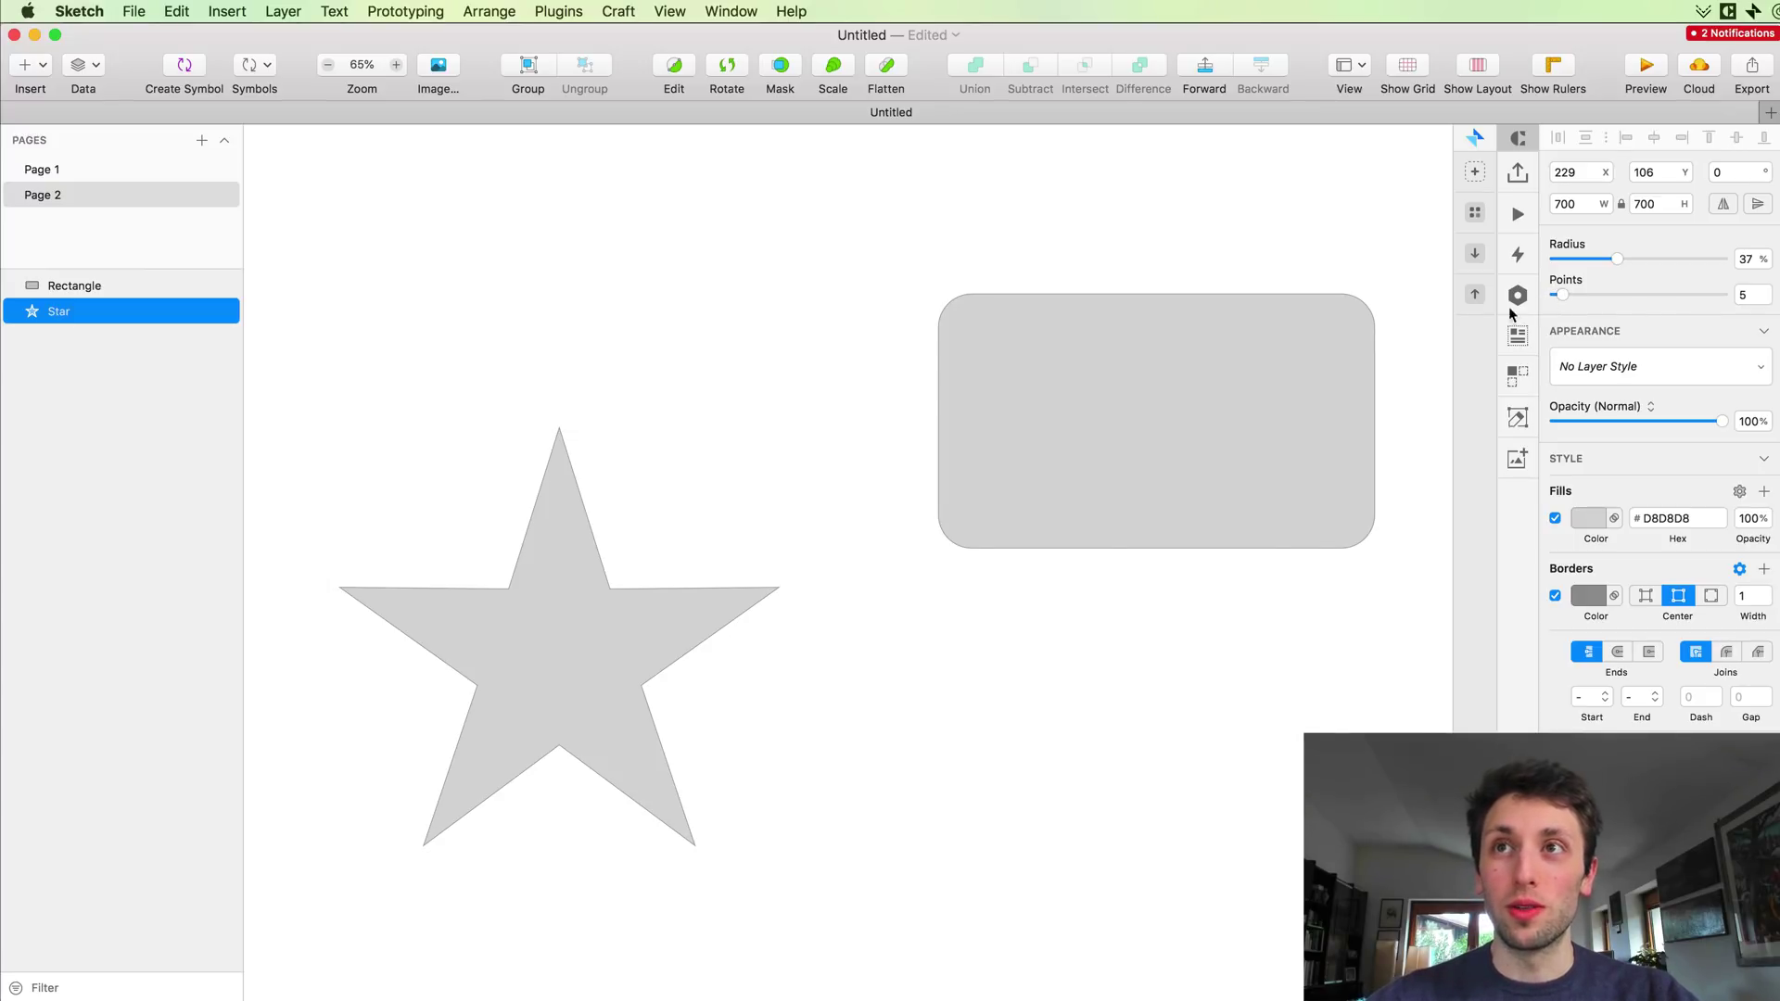
click(596, 594)
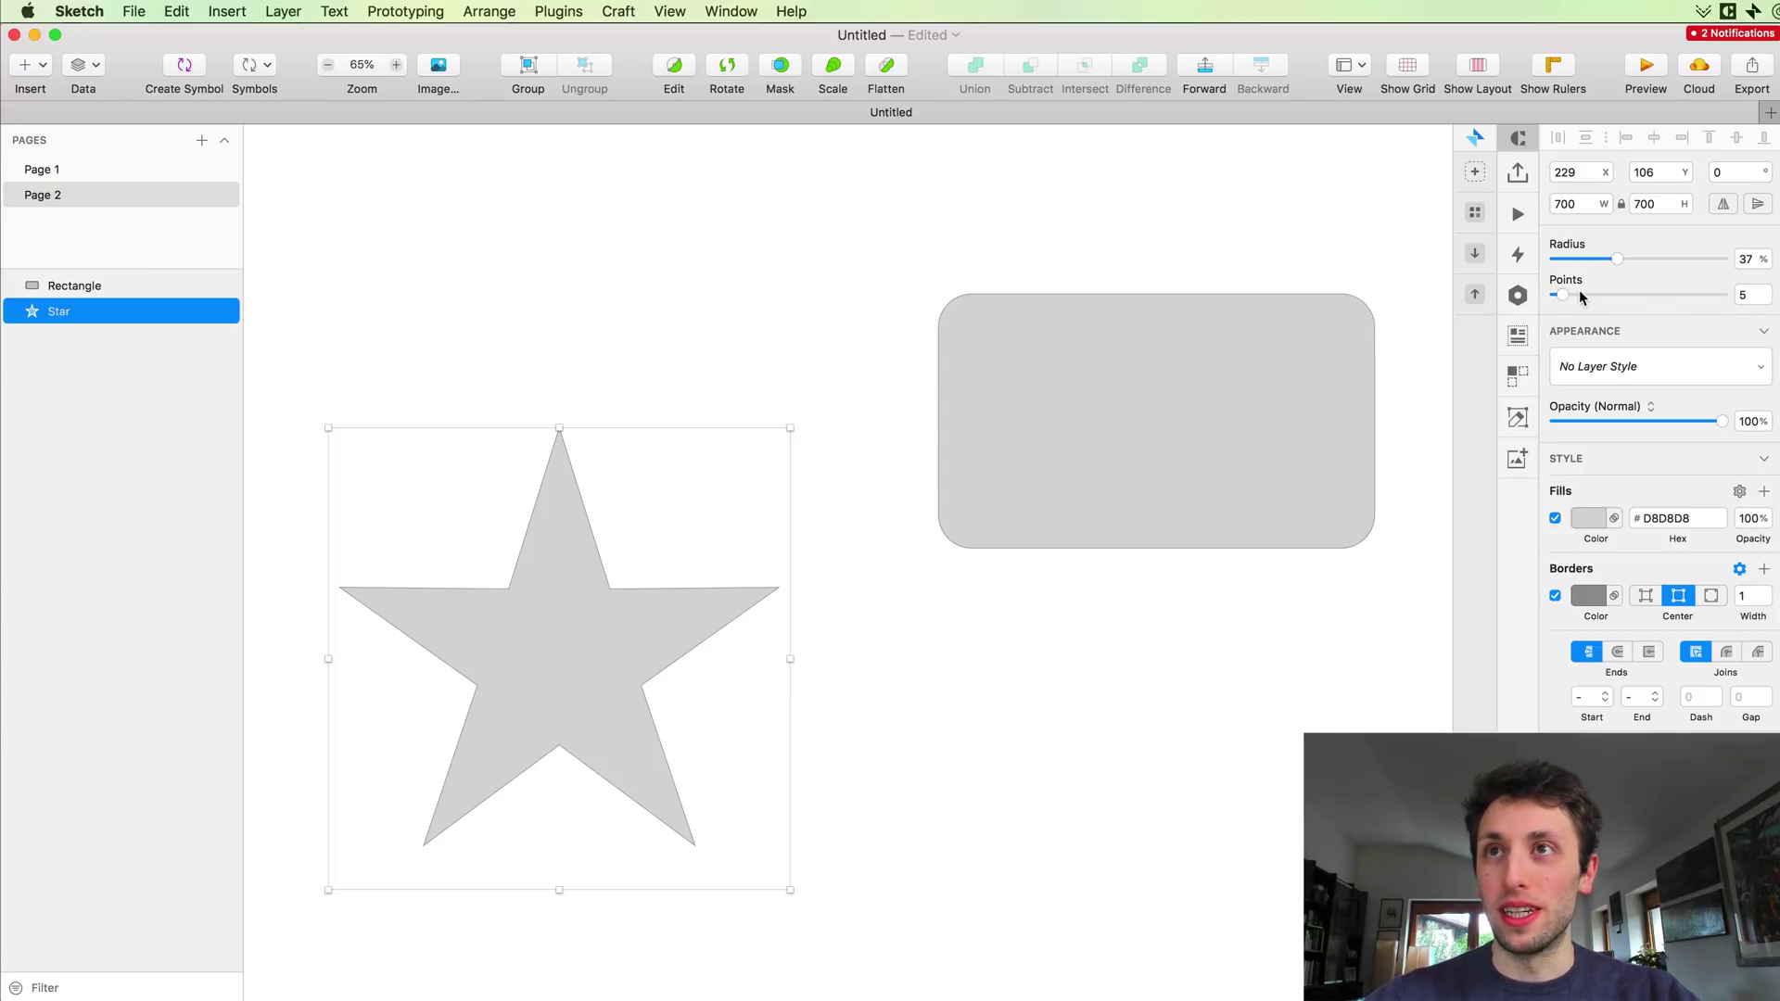
mouse_move(1579, 291)
mouse_down()
mouse_move(1669, 292)
mouse_move(1590, 294)
mouse_up()
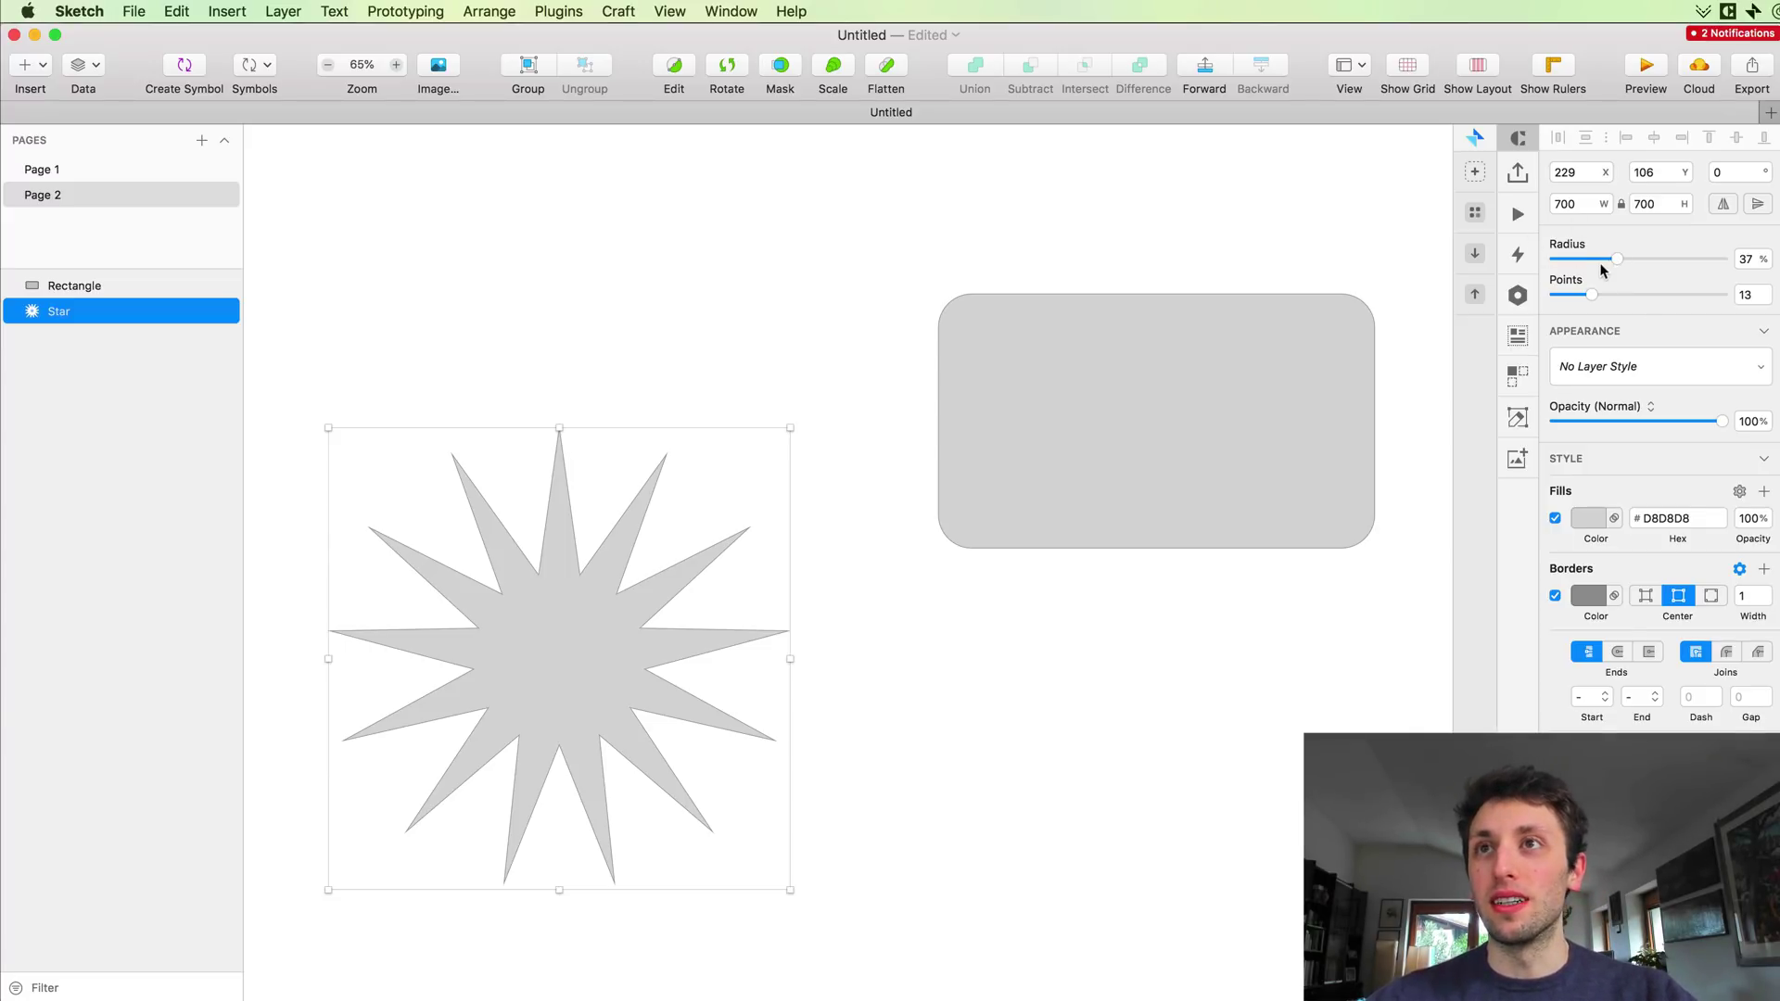
Step: Delete the 13-point star, keeping the rounded rectangle on the page
click(1170, 411)
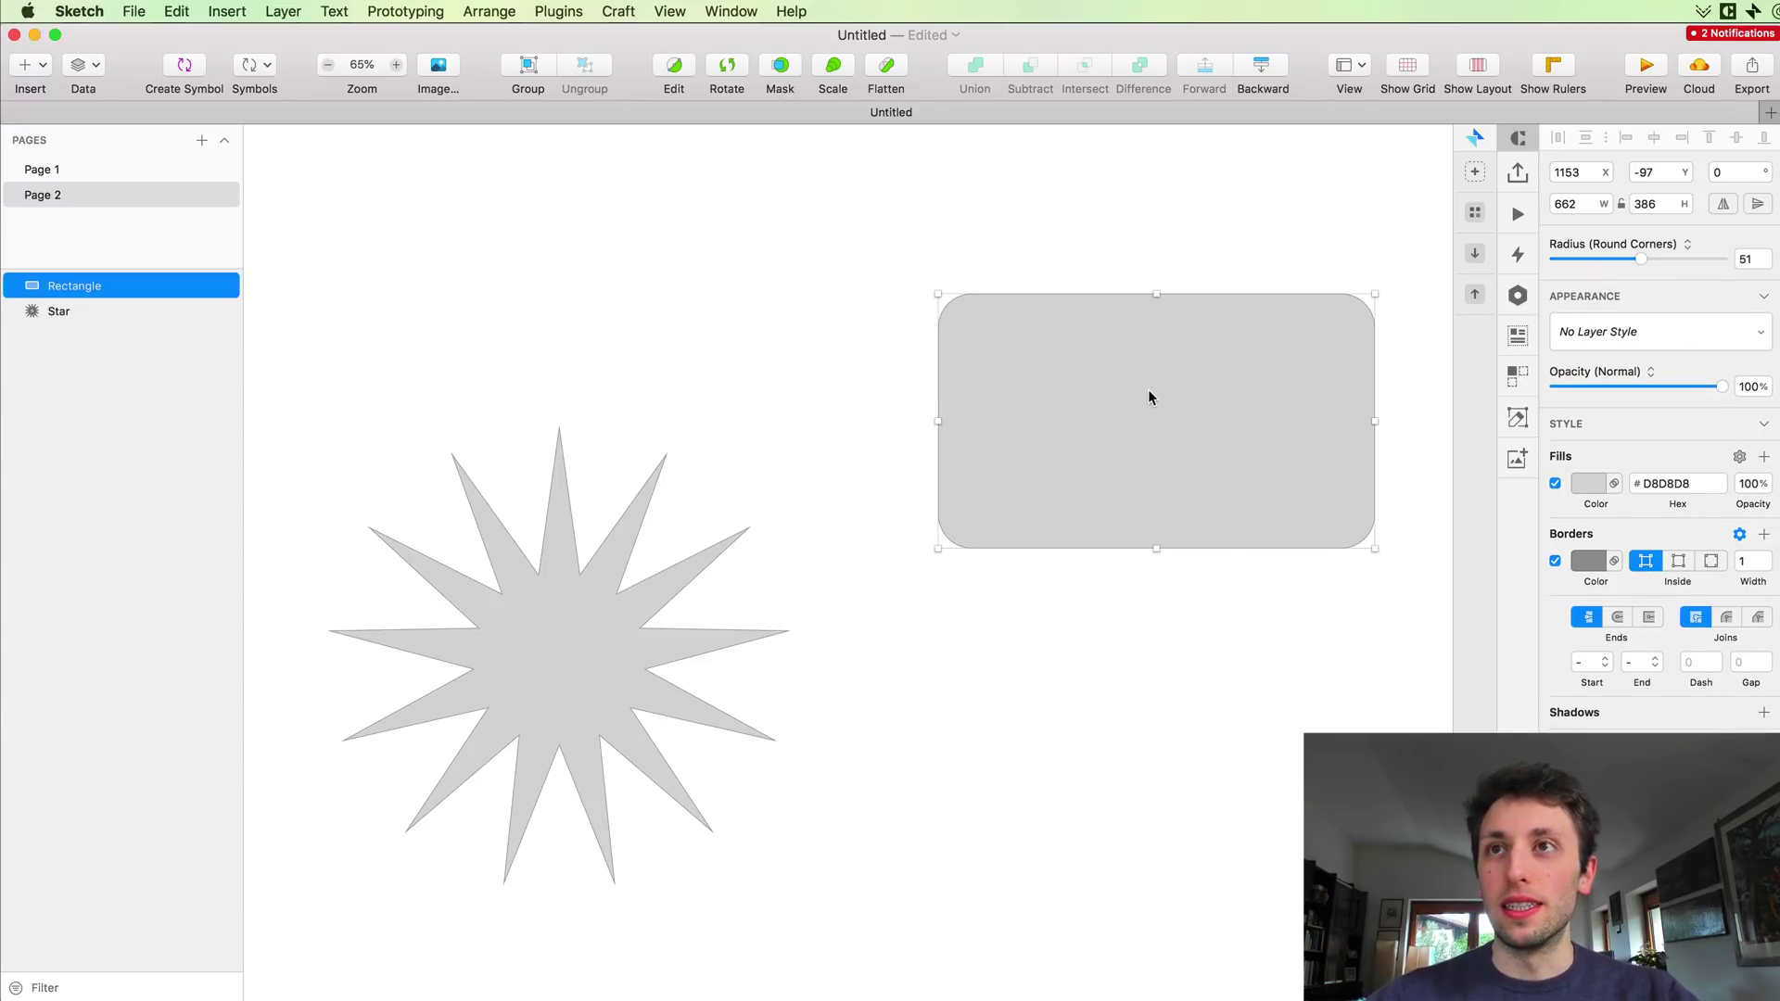
drag(1156, 600, 1136, 528)
click(557, 574)
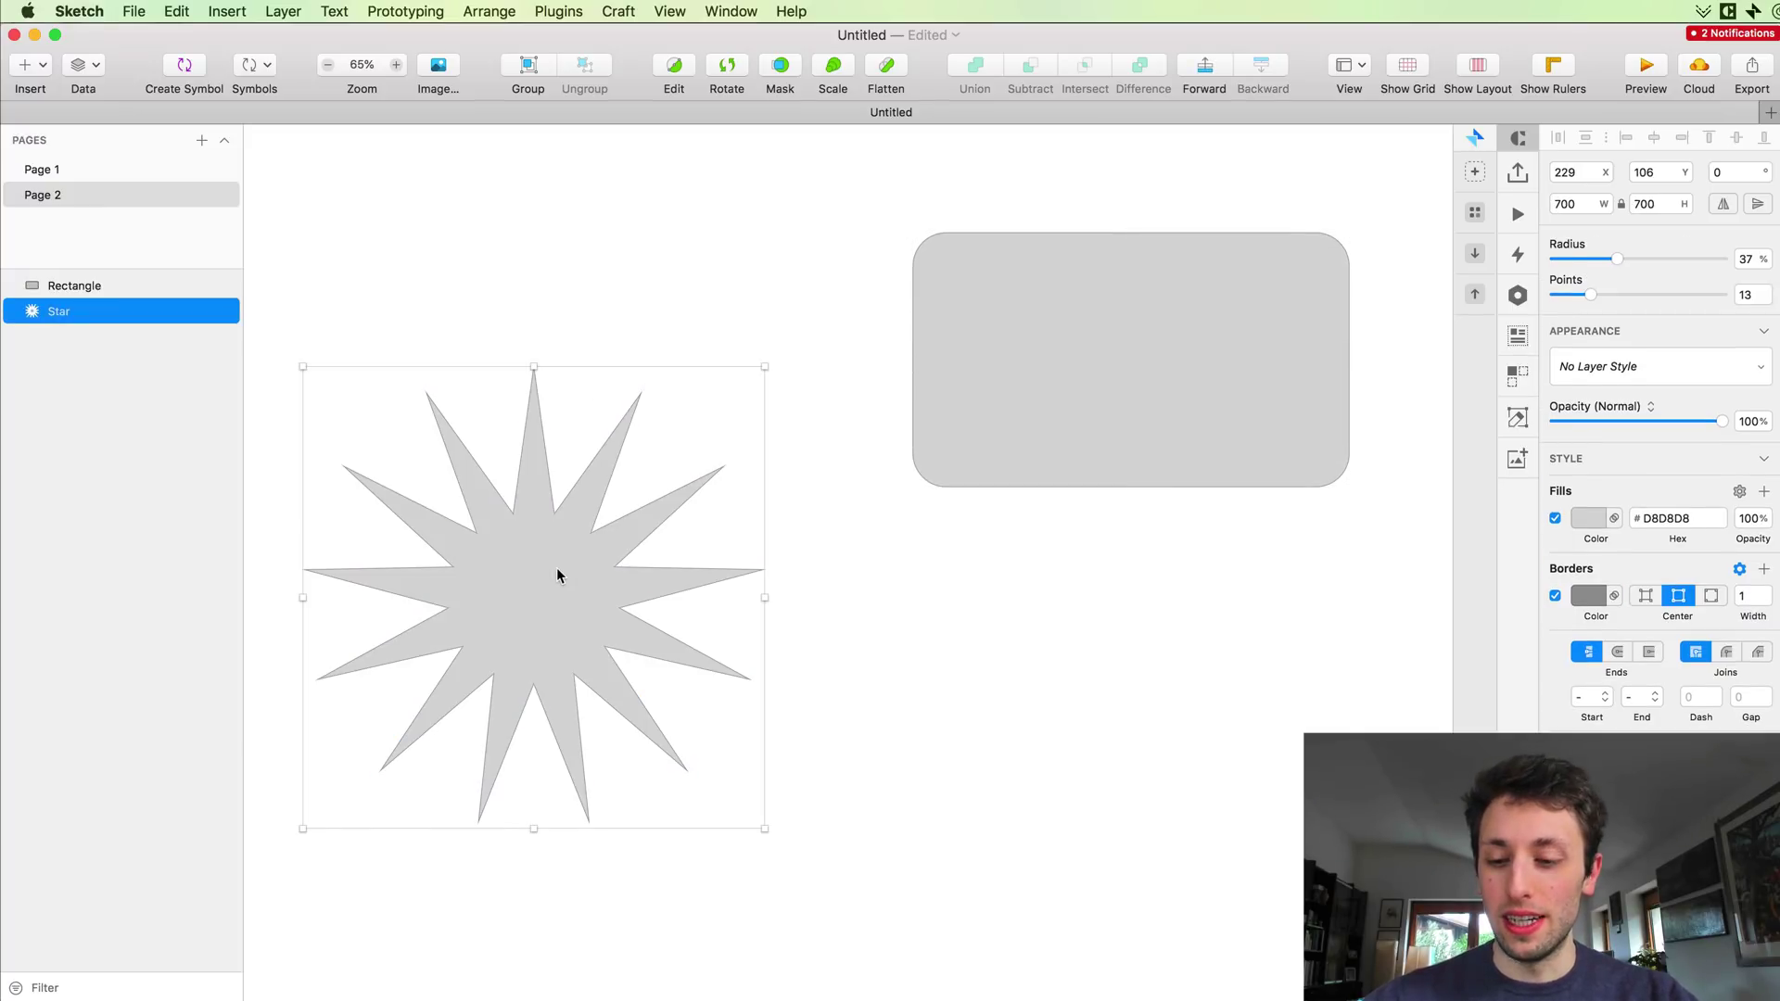
key(Delete)
drag(819, 394, 676, 573)
Step: Select the rounded rectangle and examine it up close and from afar, at zoom levels between 21% and 146%
click(1113, 500)
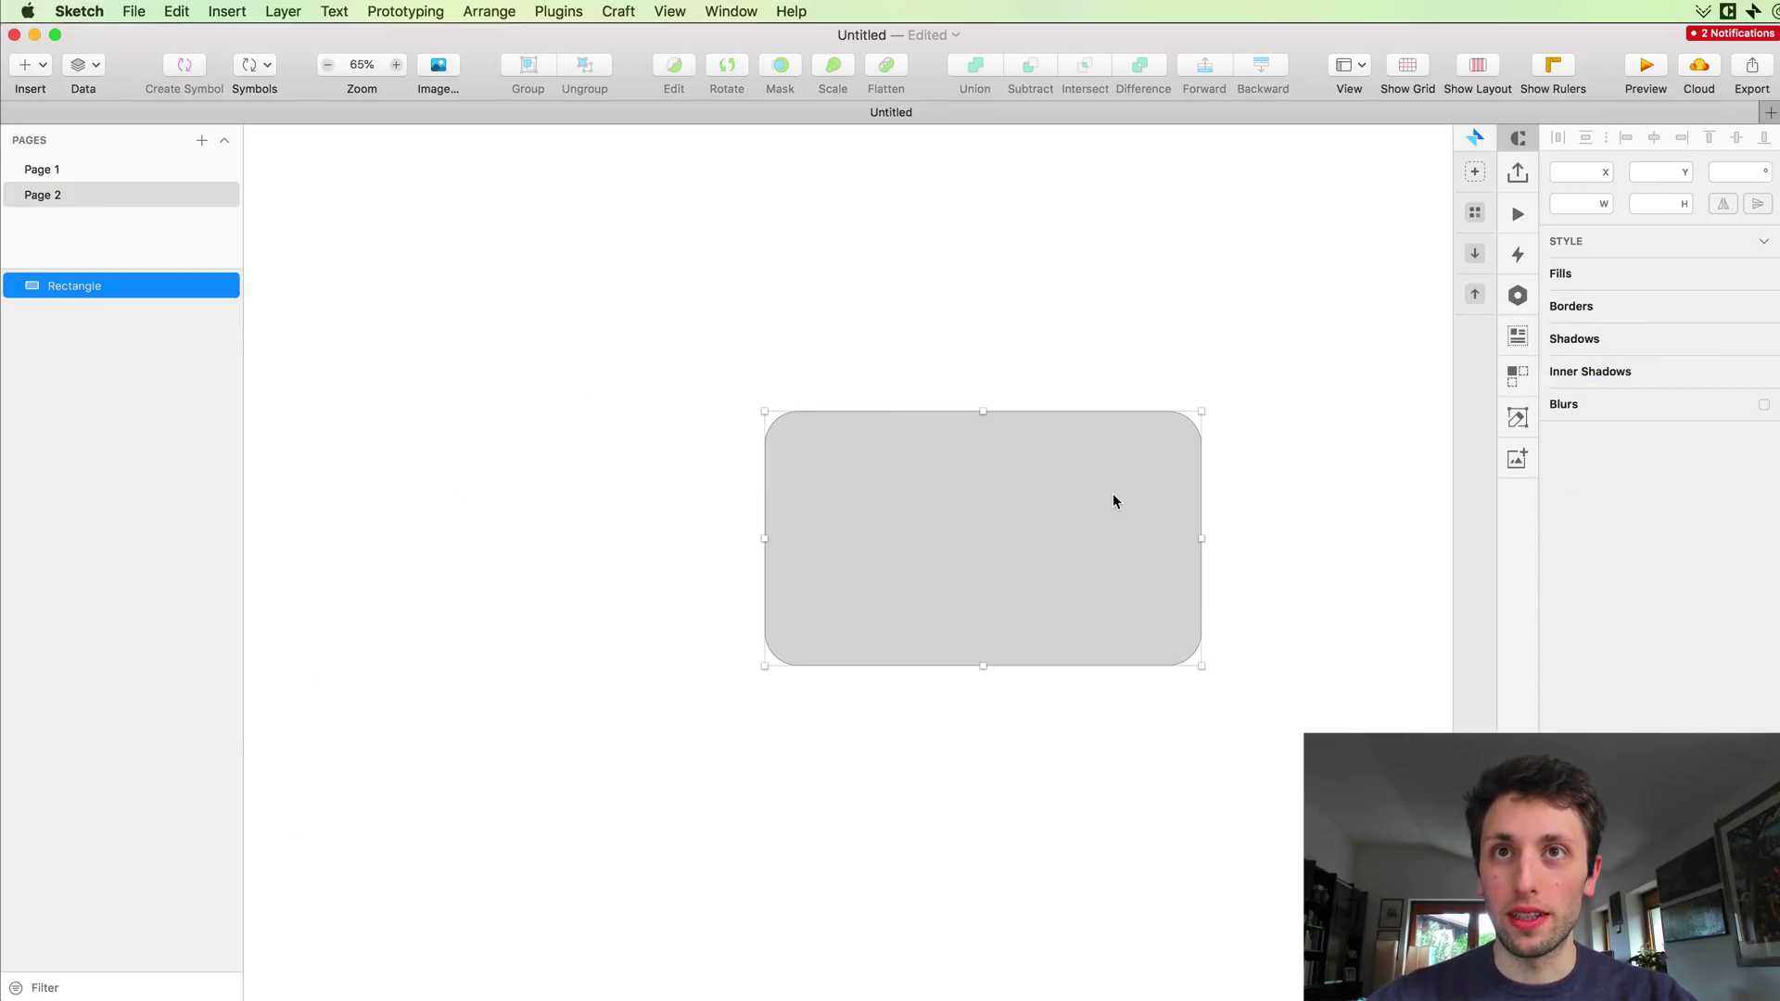
scroll(1155, 497, up, 5)
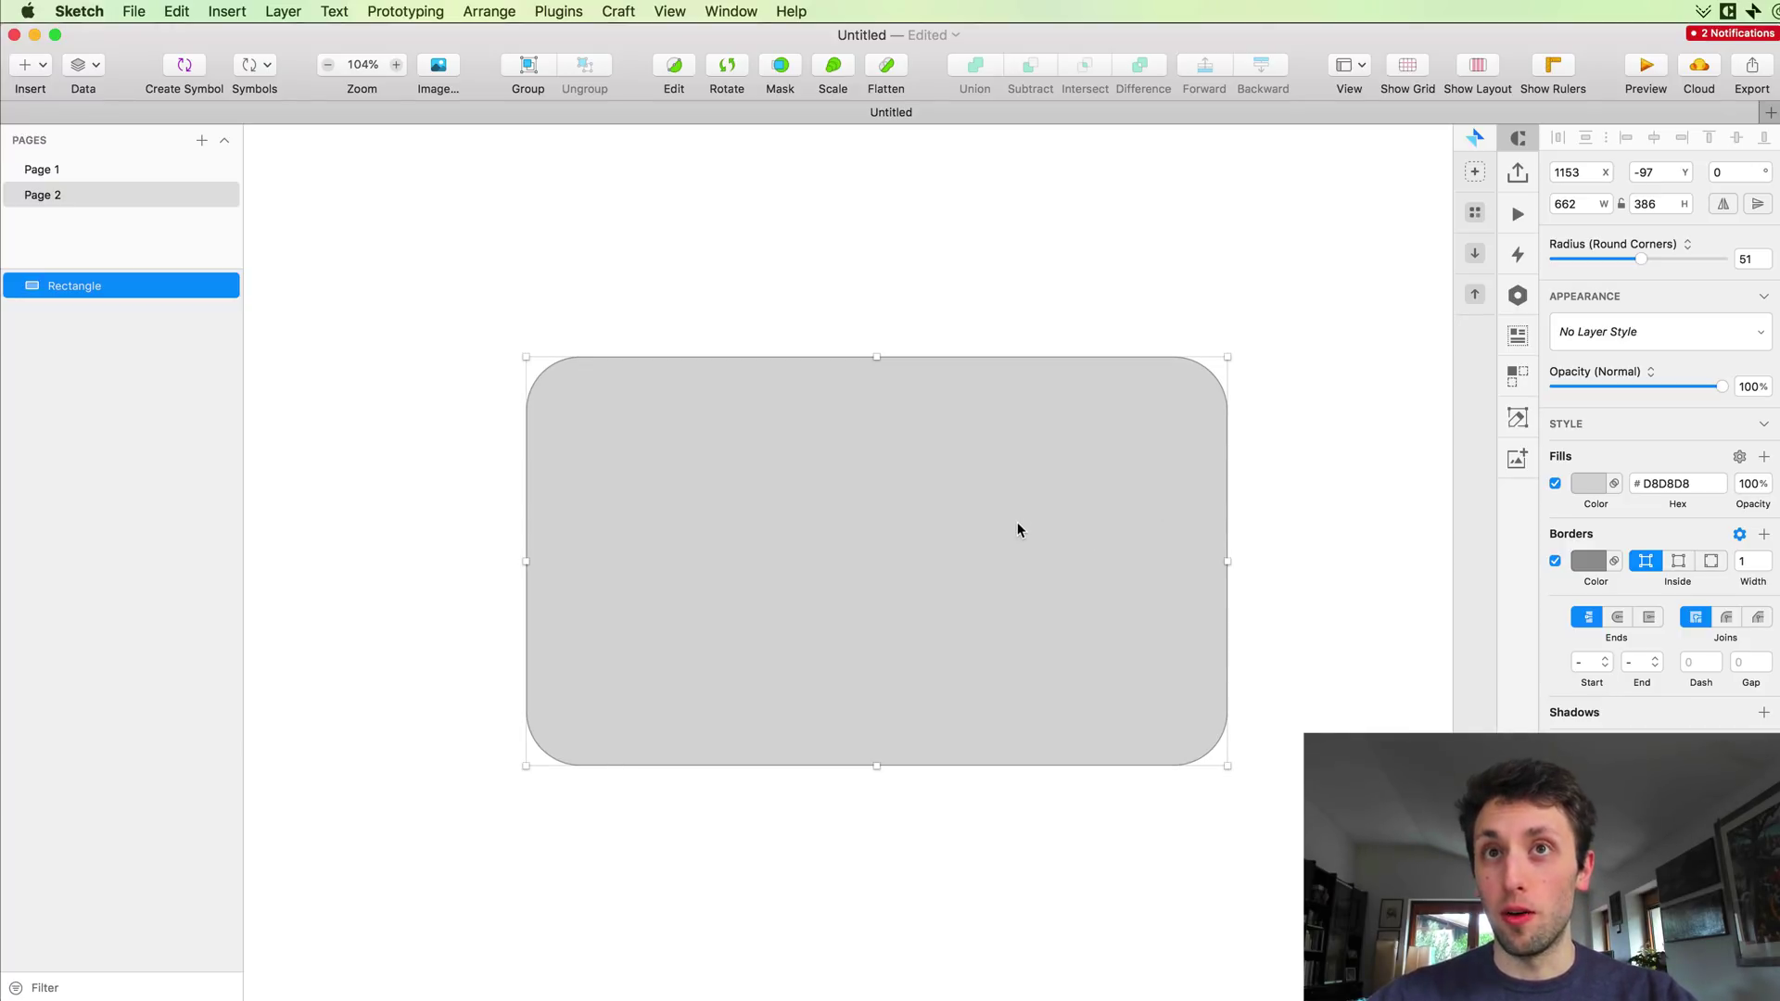
scroll(875, 479, up, 3)
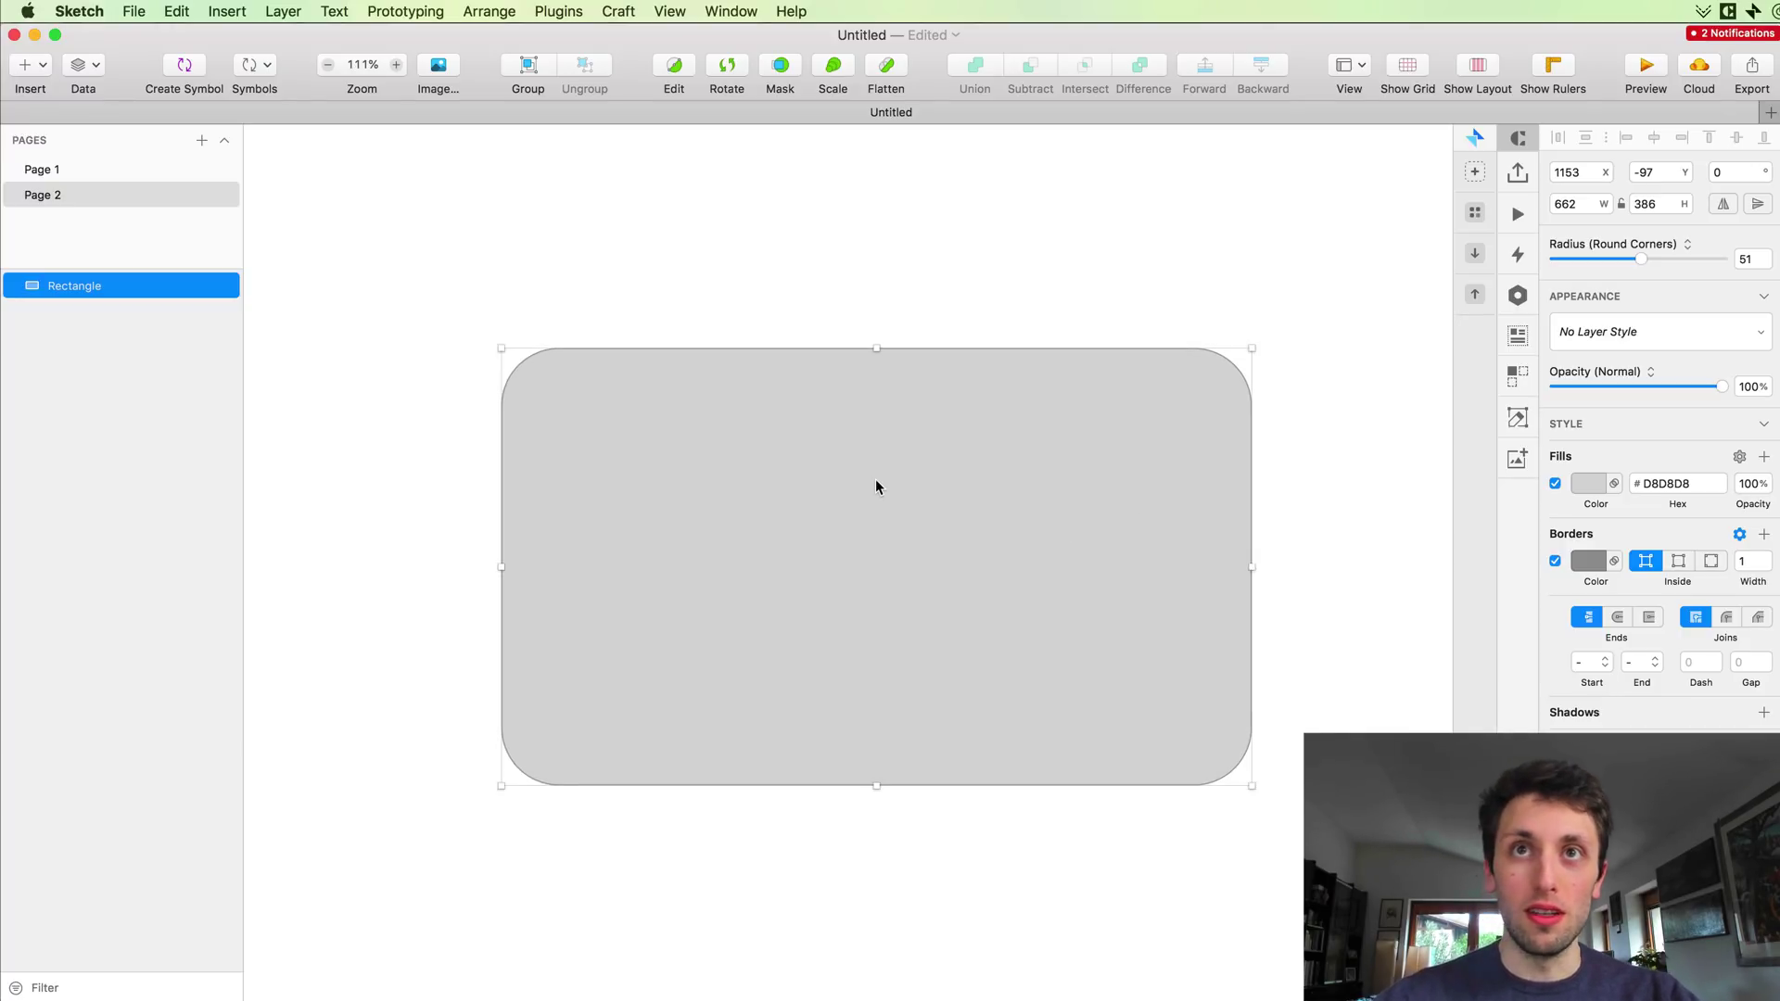
scroll(875, 486, up, 3)
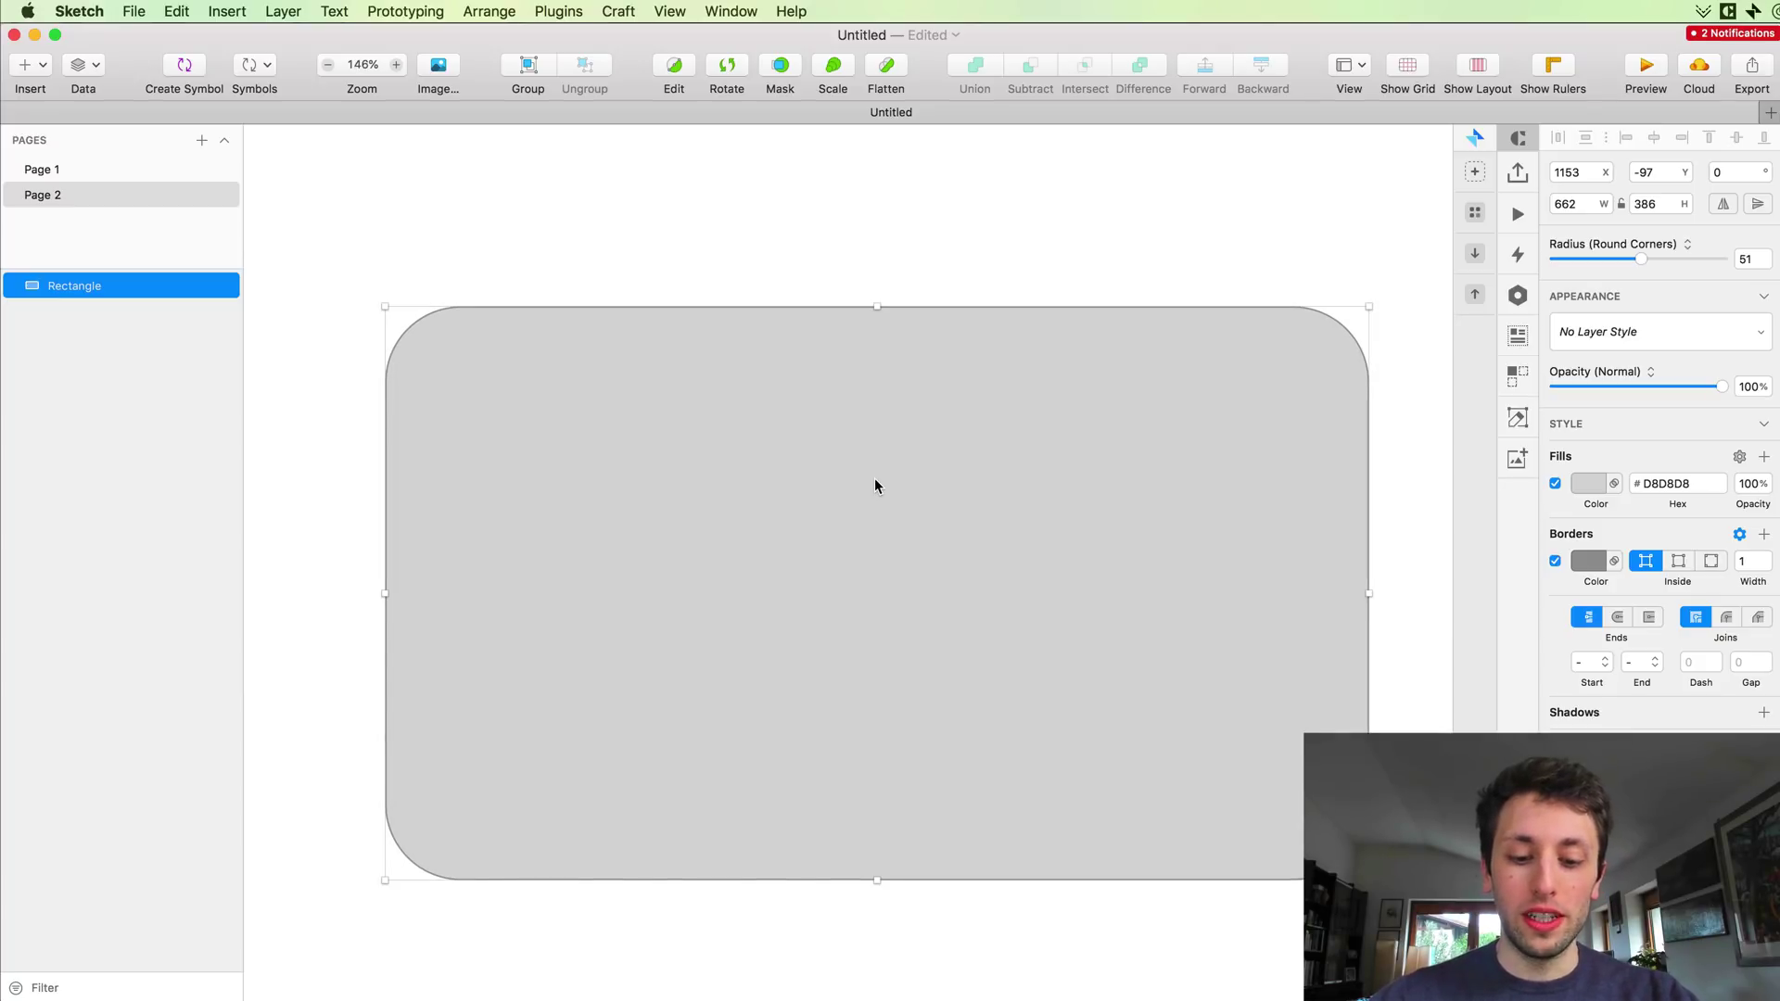
scroll(876, 484, down, 8)
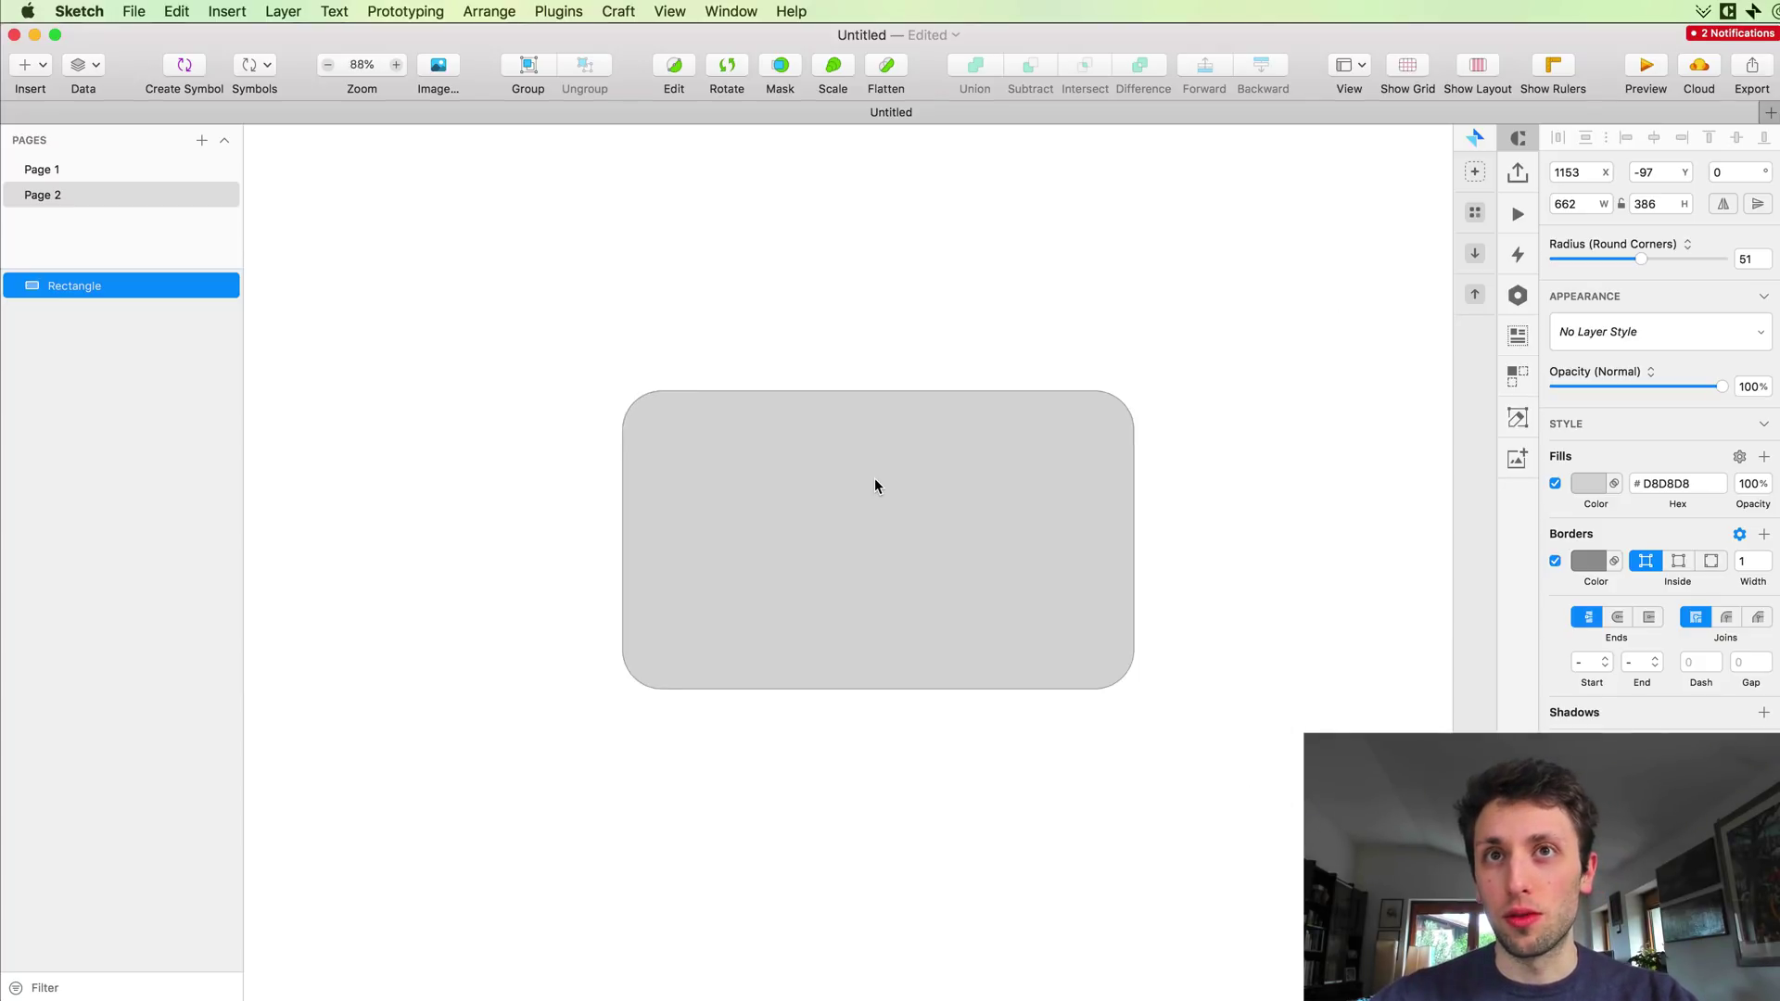
scroll(875, 484, down, 8)
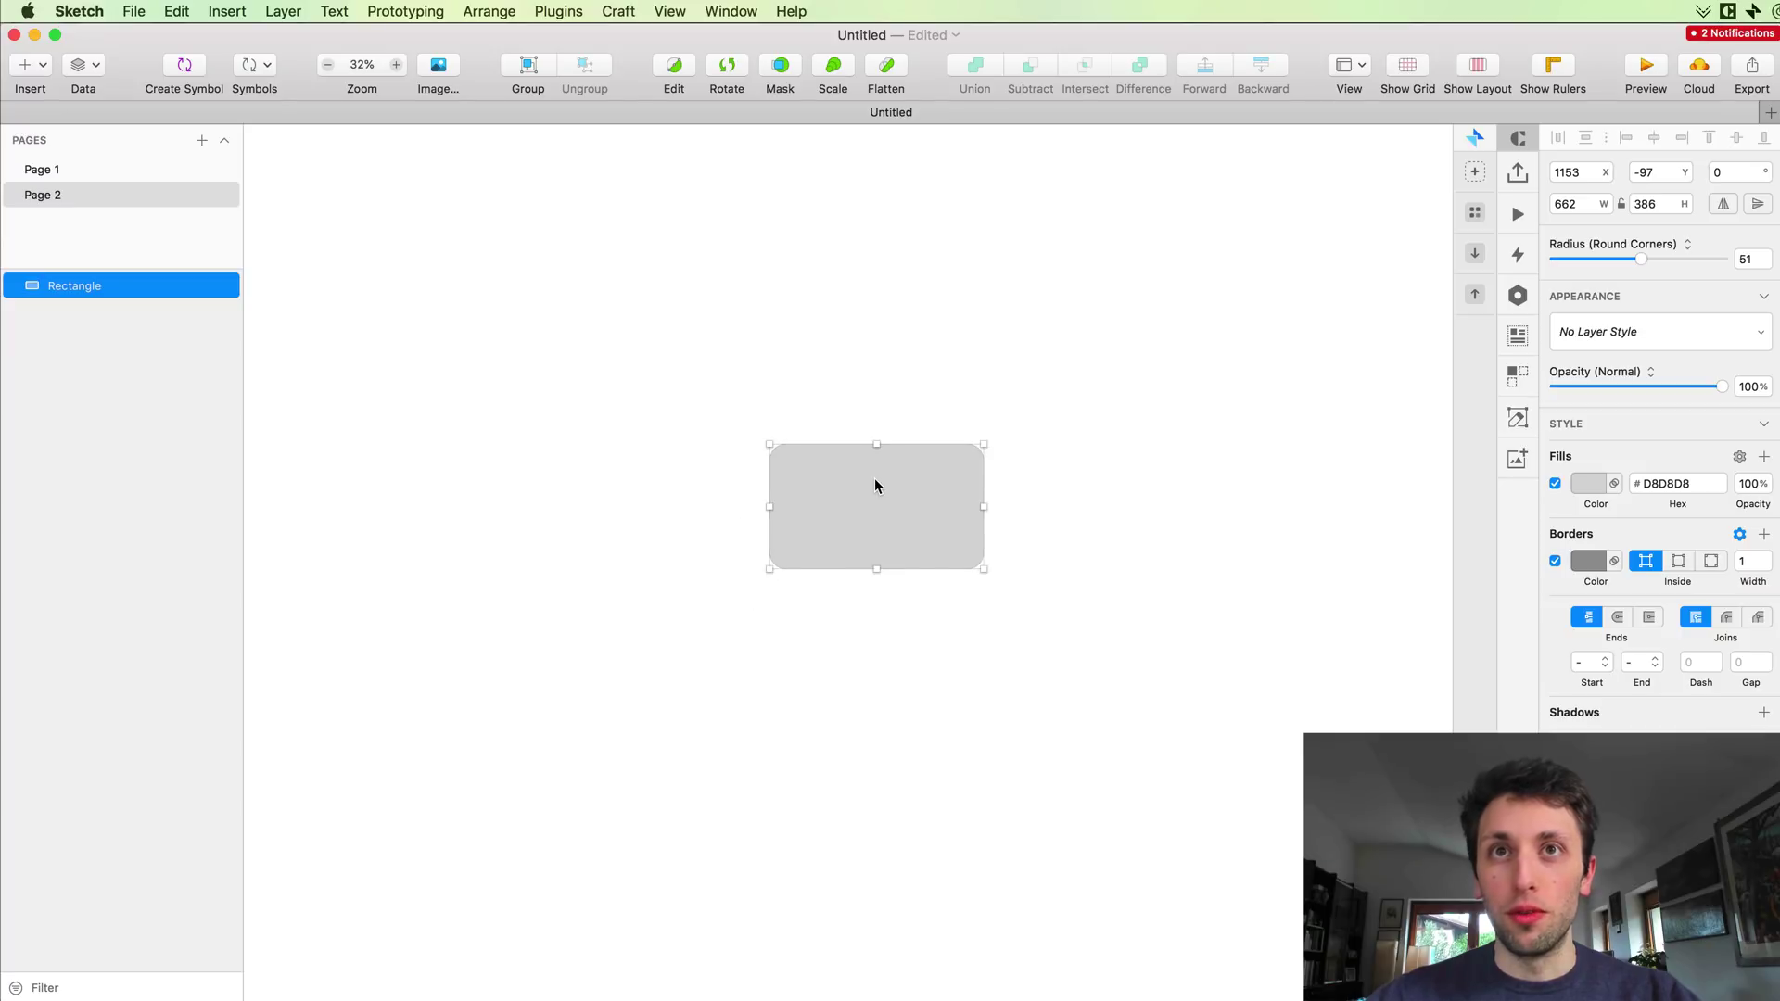
scroll(875, 486, down, 1)
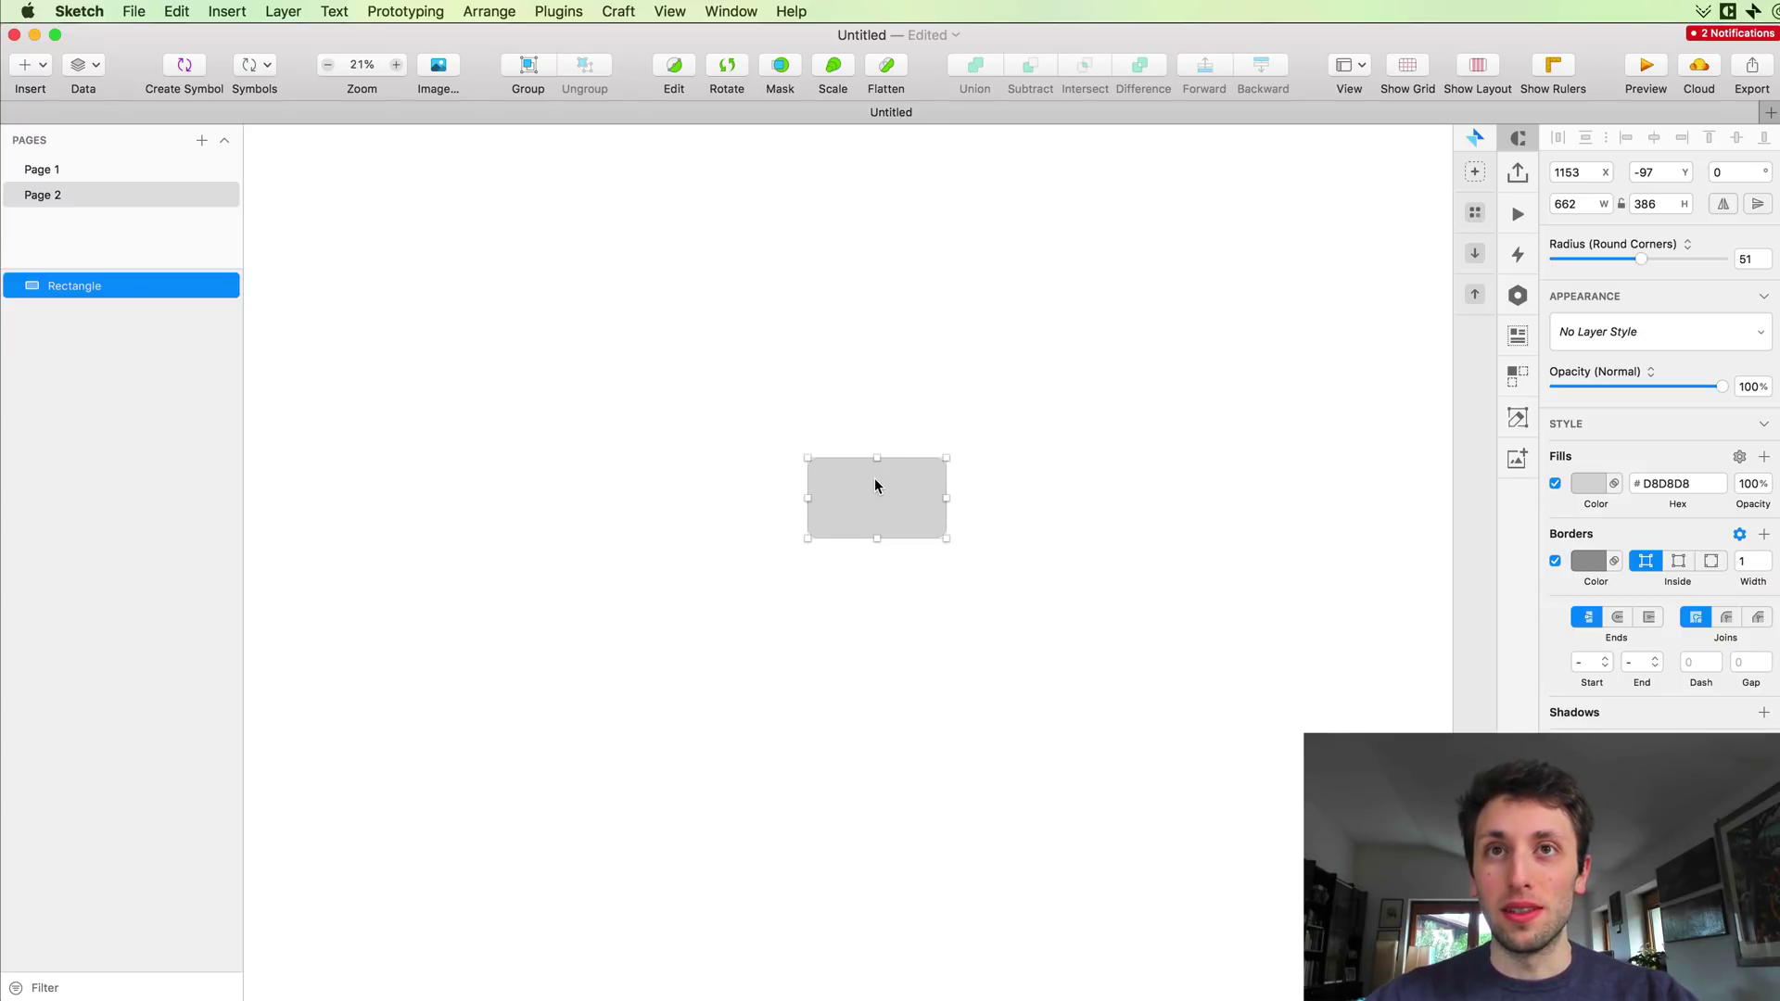
scroll(875, 484, up, 6)
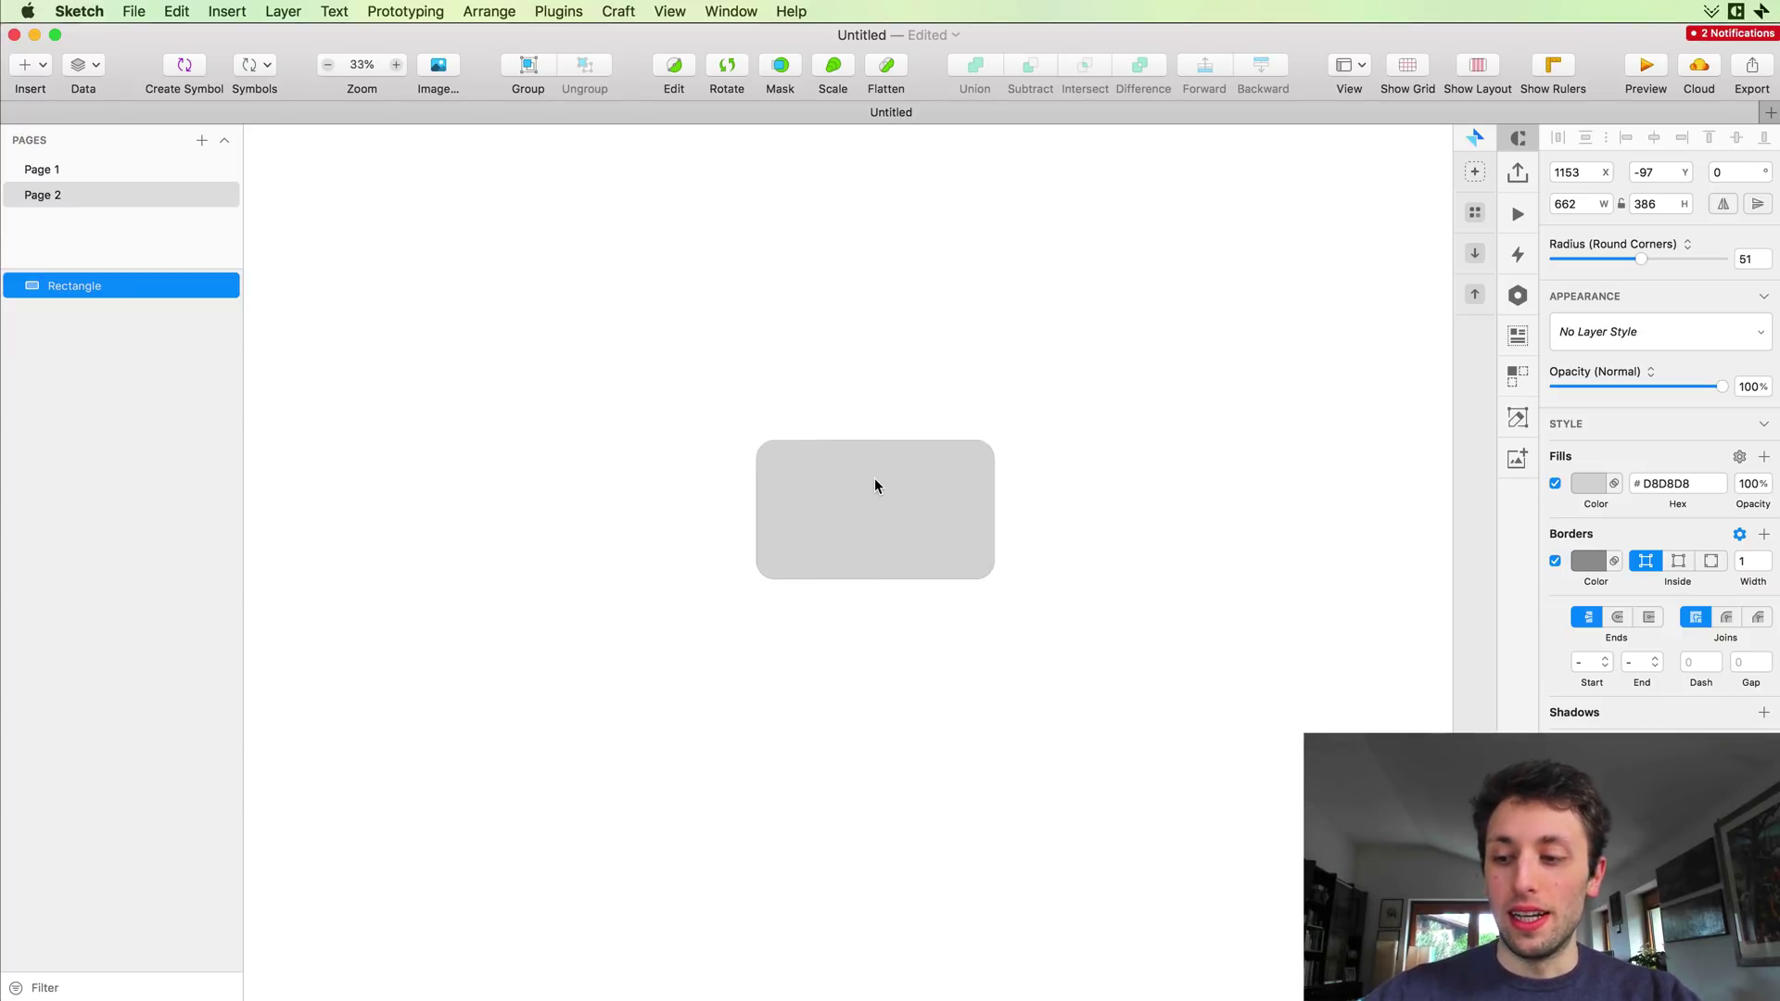
scroll(875, 482, up, 5)
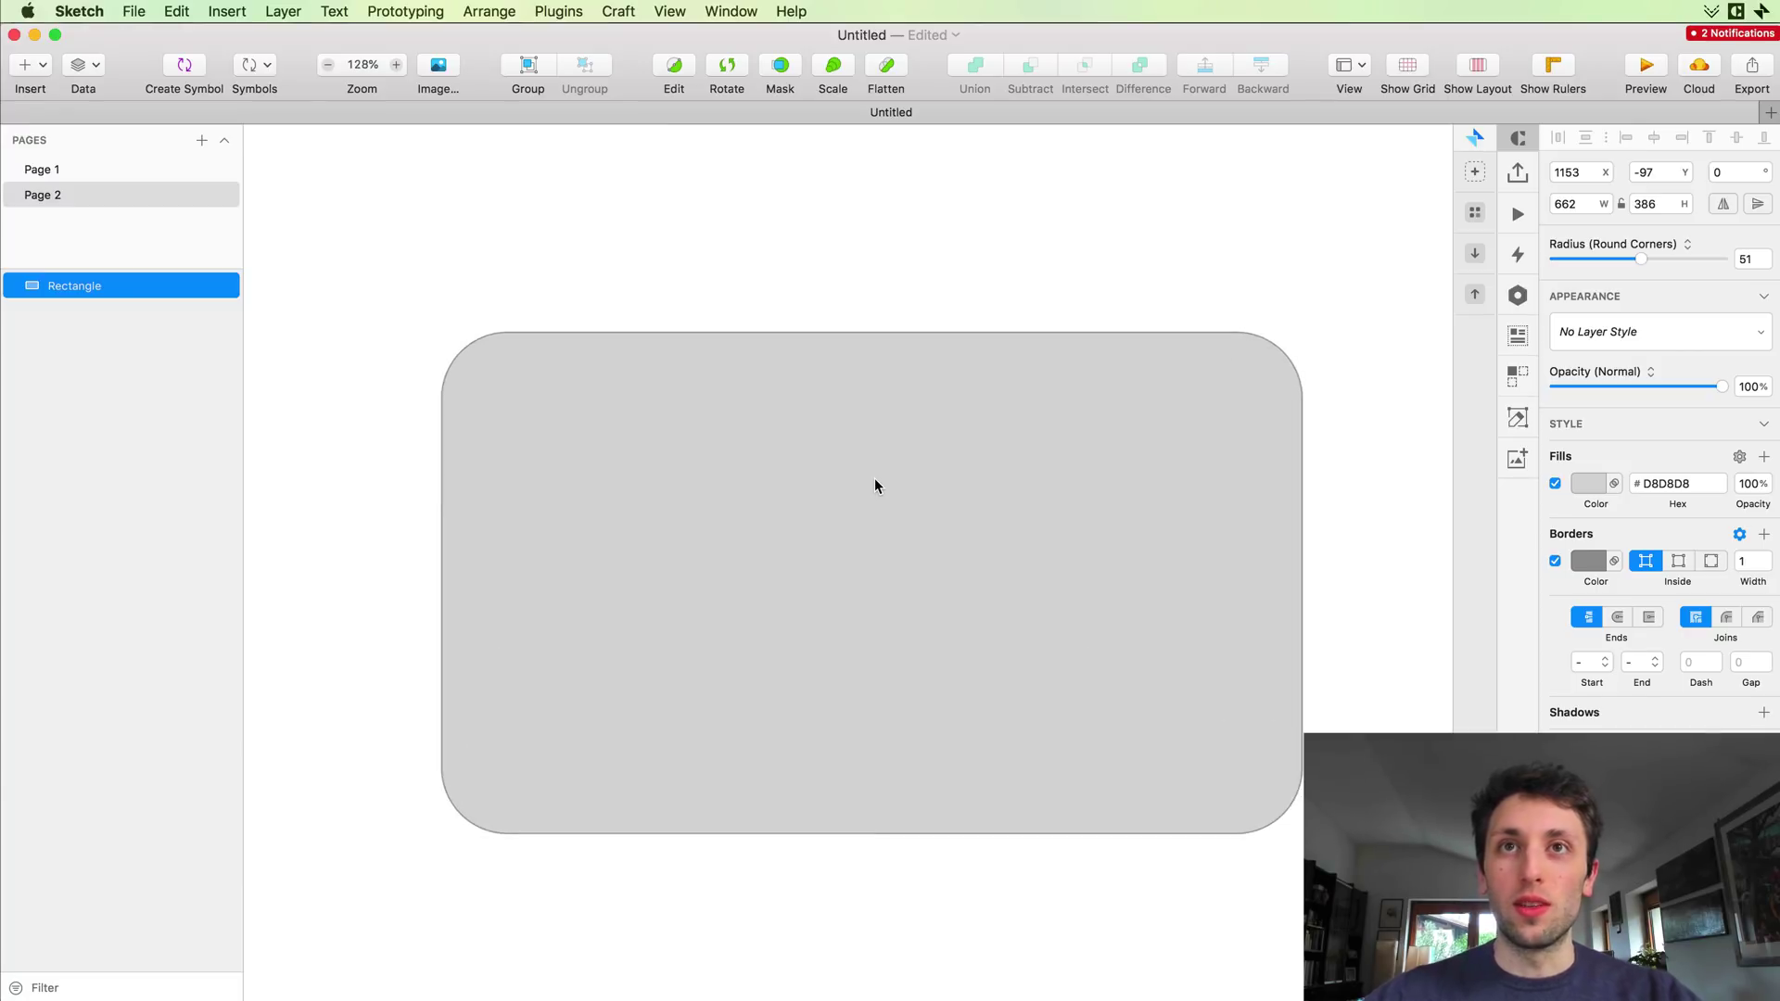
scroll(875, 482, down, 2)
scroll(875, 484, down, 1)
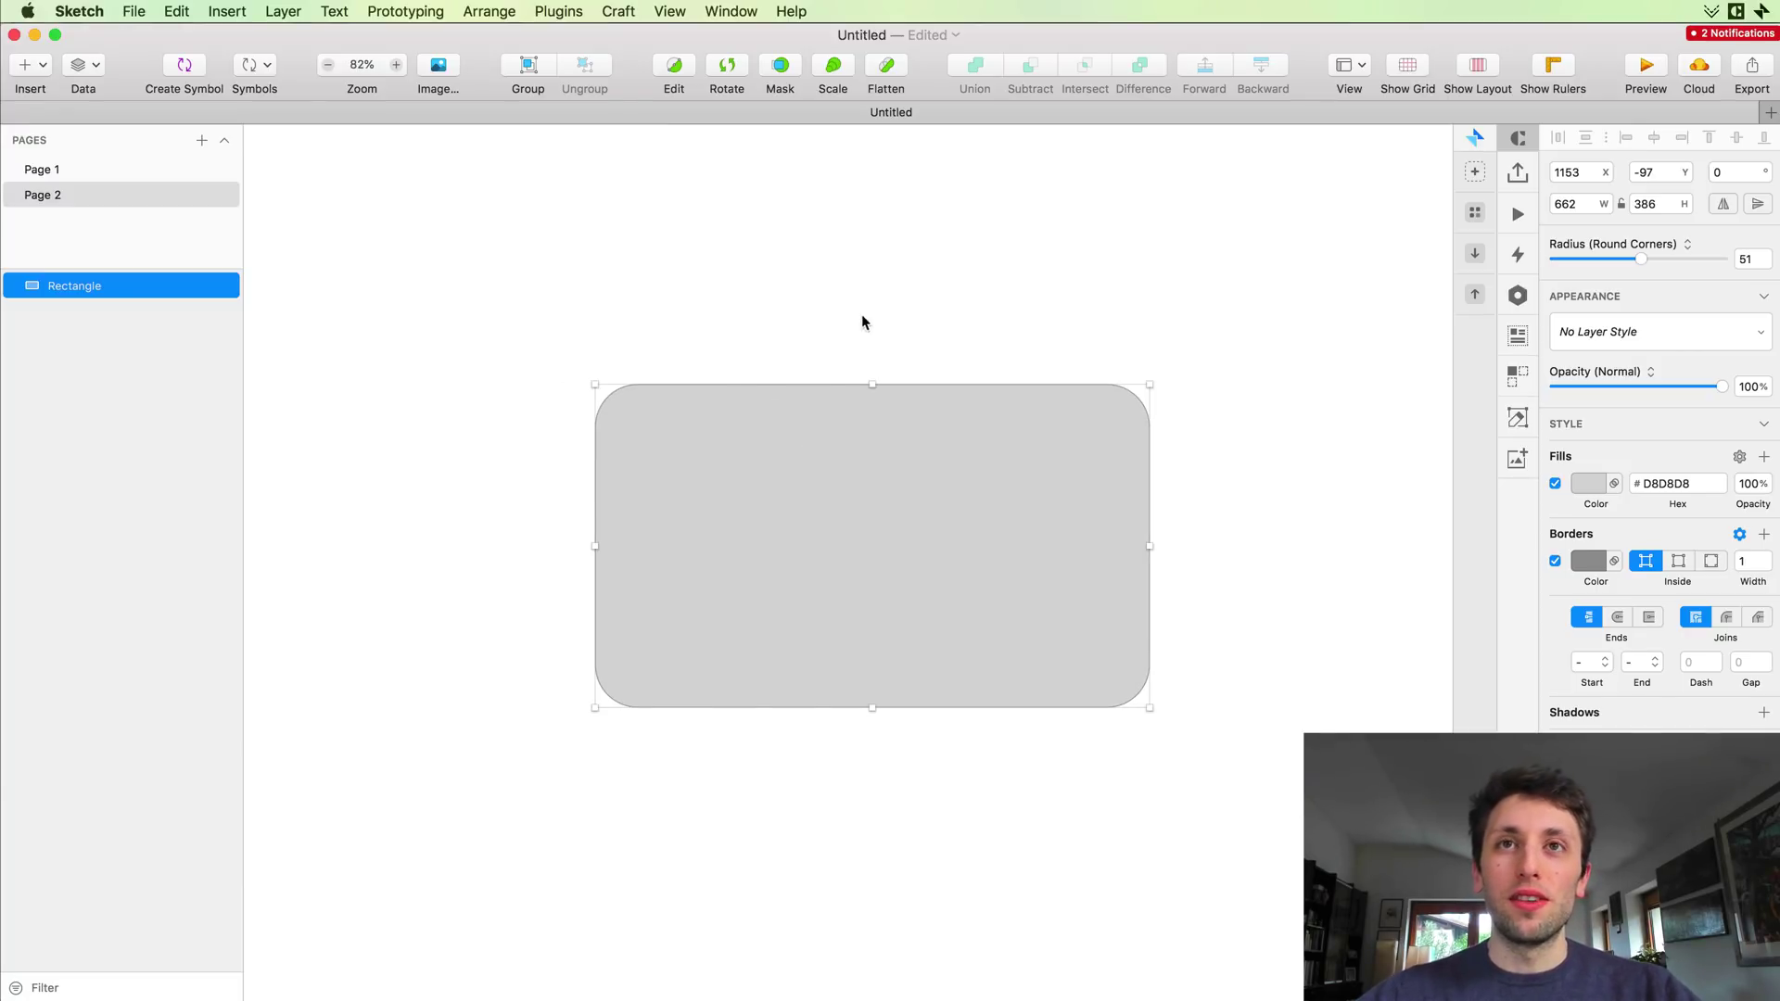
Step: Deselect the rectangle and pan around the canvas with the hand, viewing the shape from different positions and magnifications
click(914, 336)
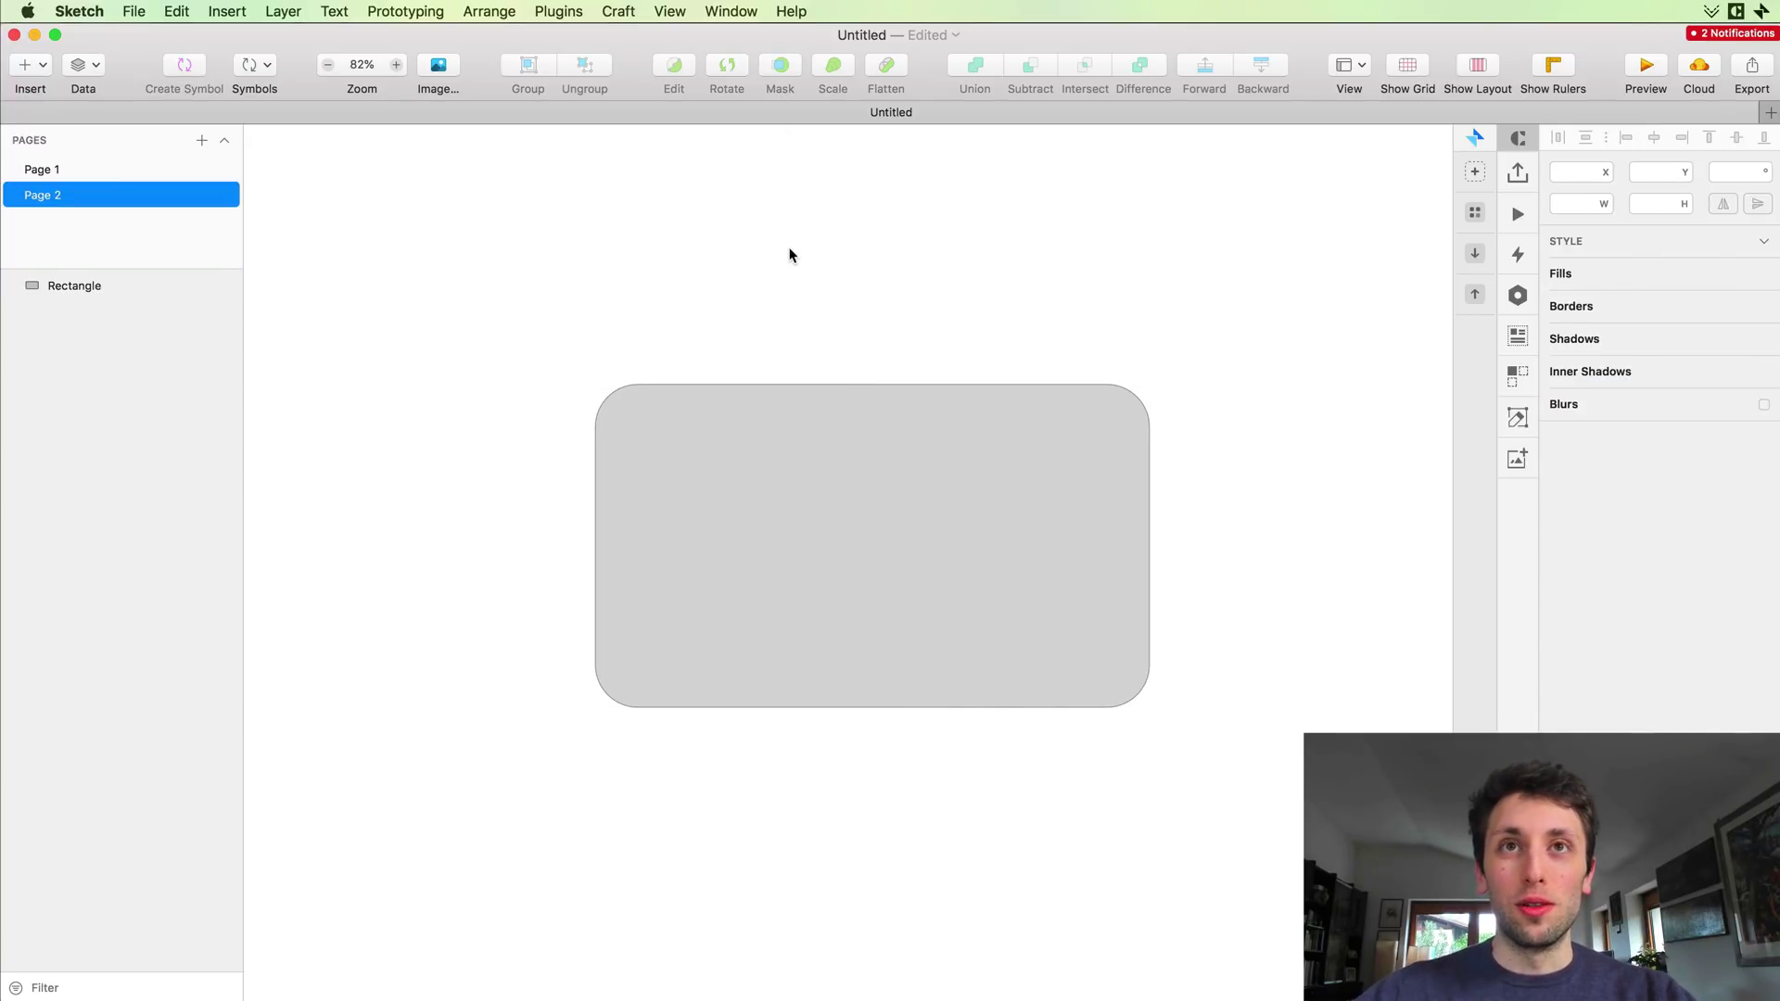
key(space)
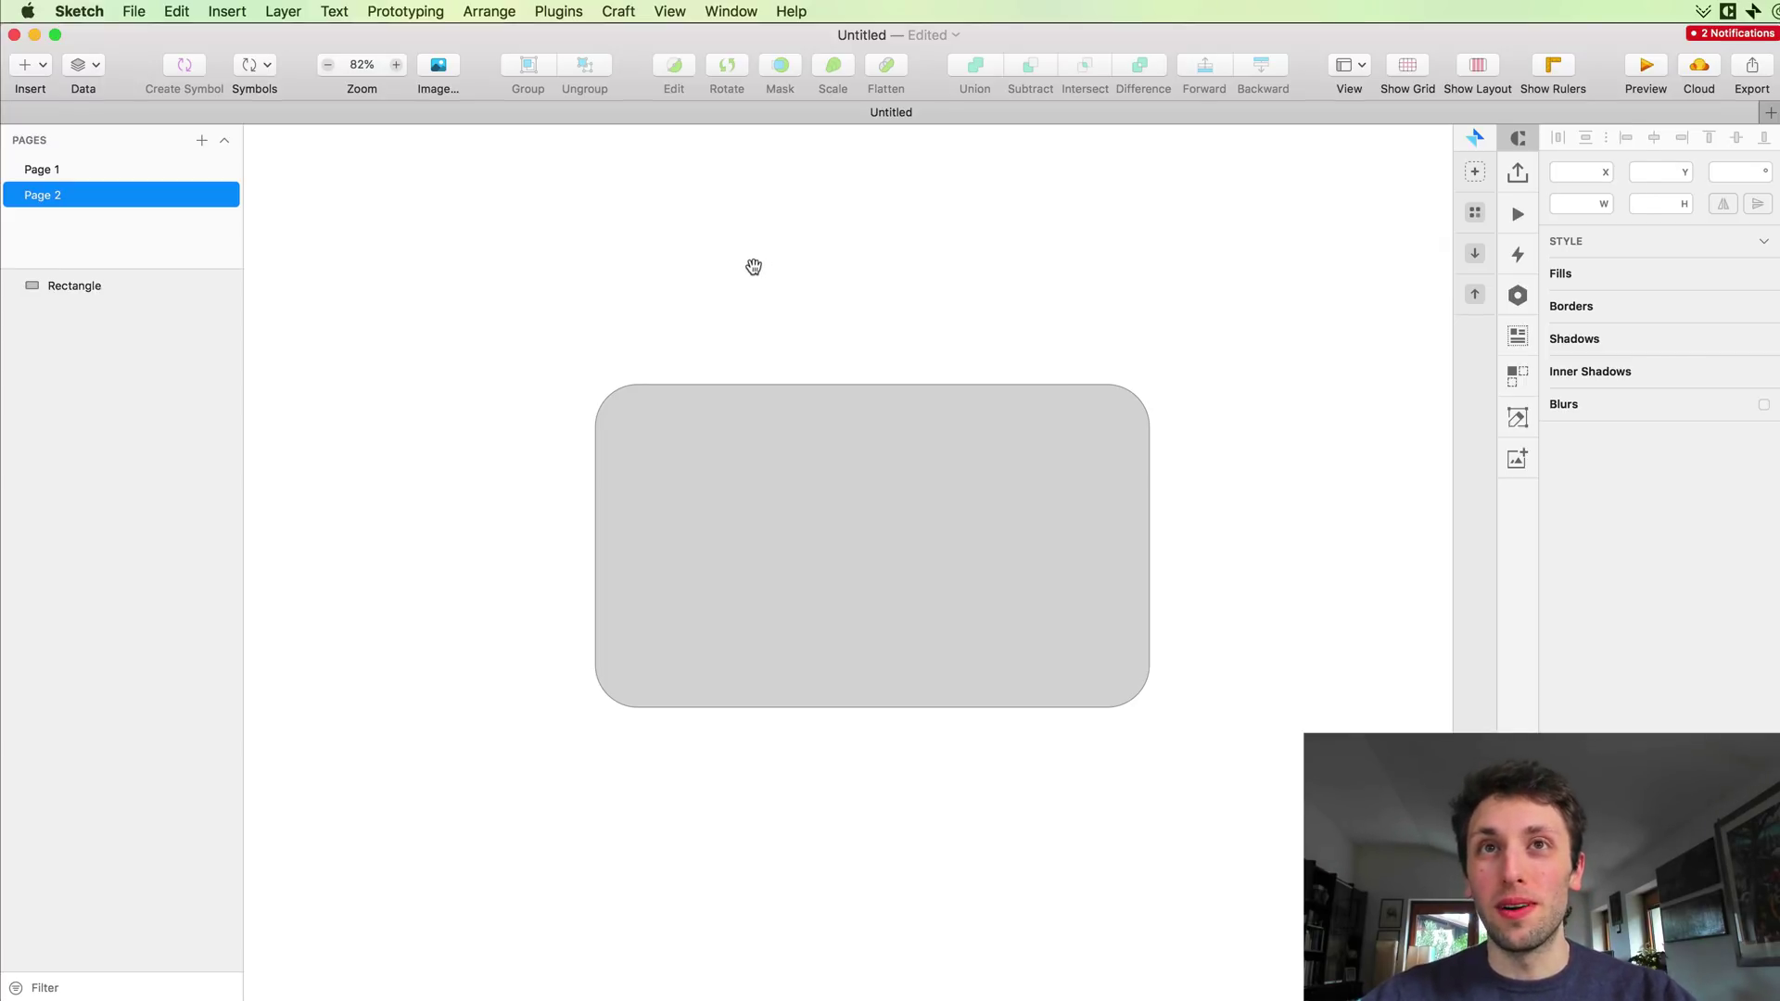
drag(686, 245, 1072, 210)
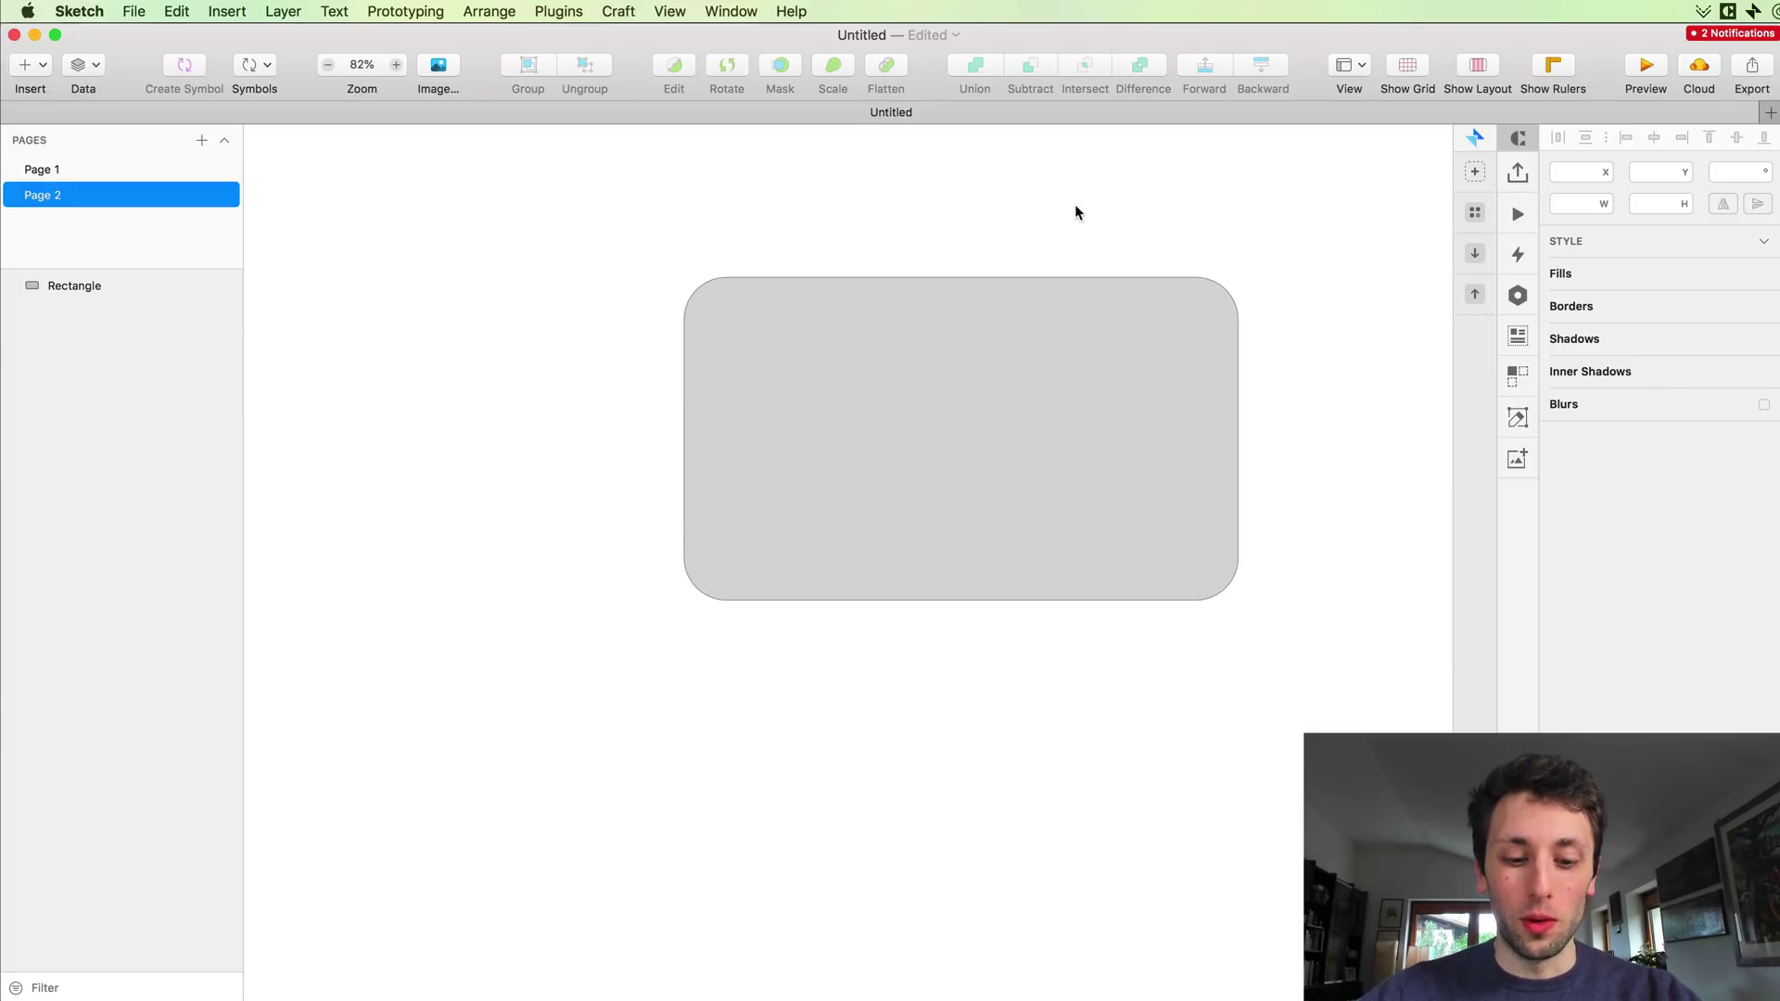
scroll(988, 243, down, 5)
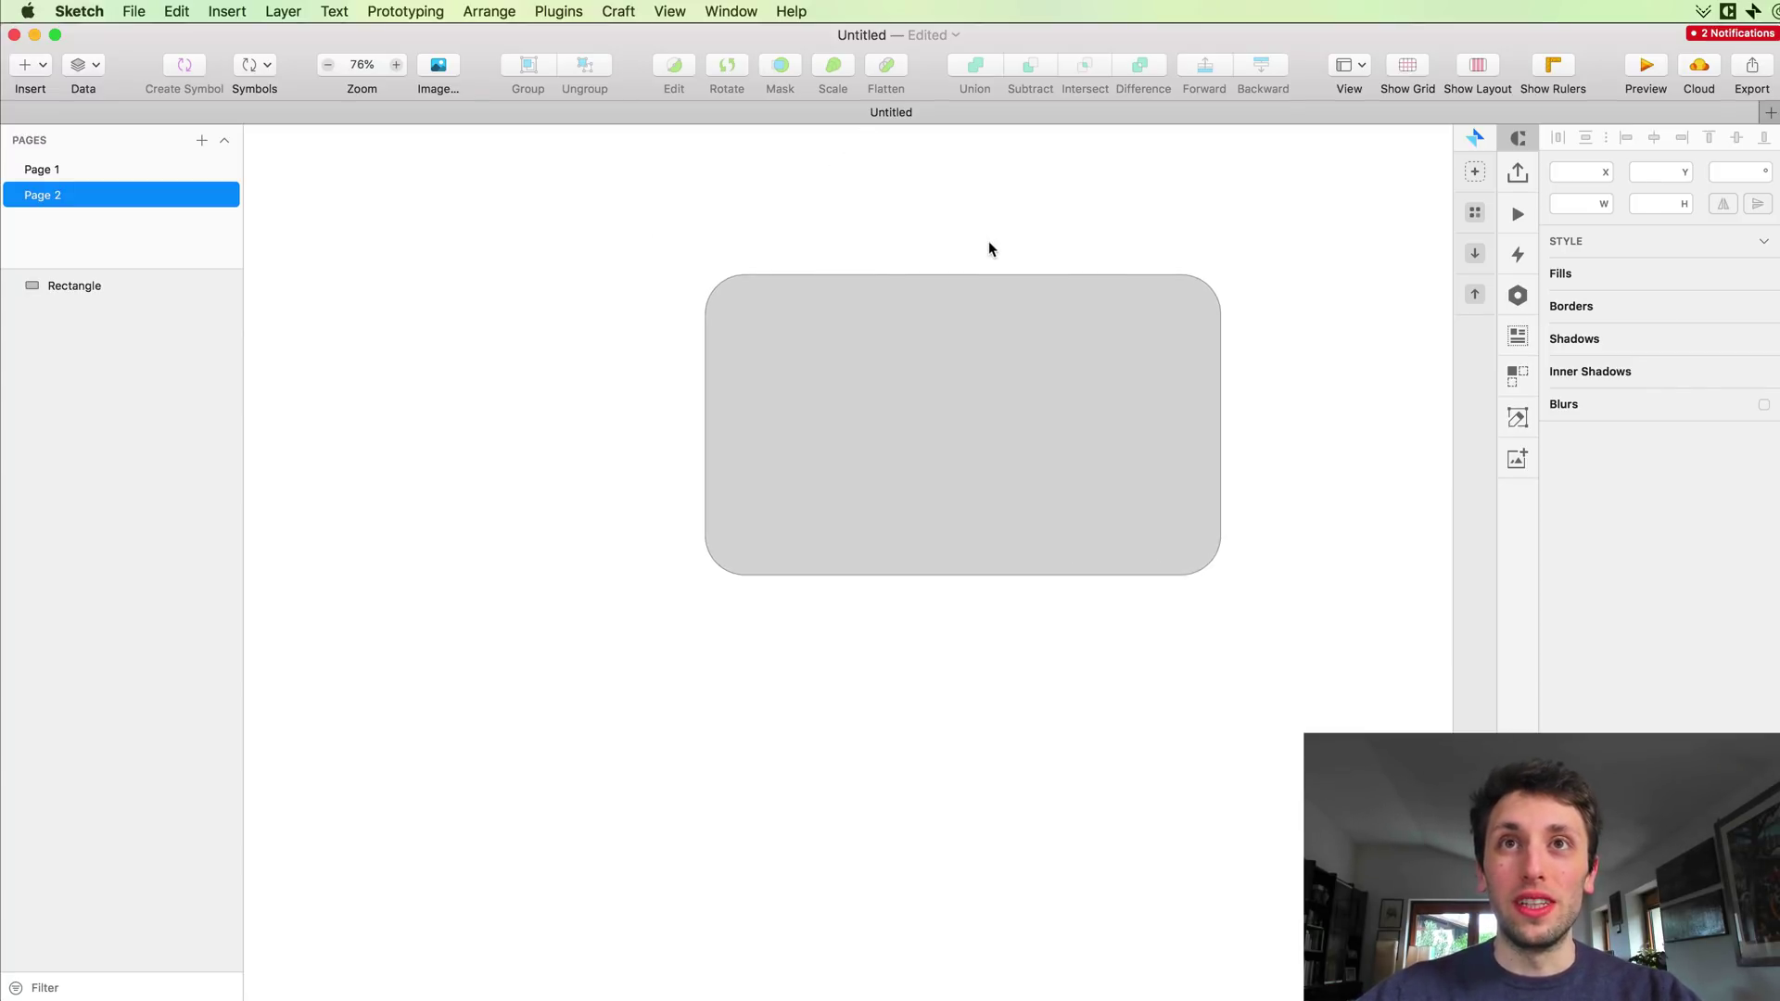
scroll(988, 248, down, 2)
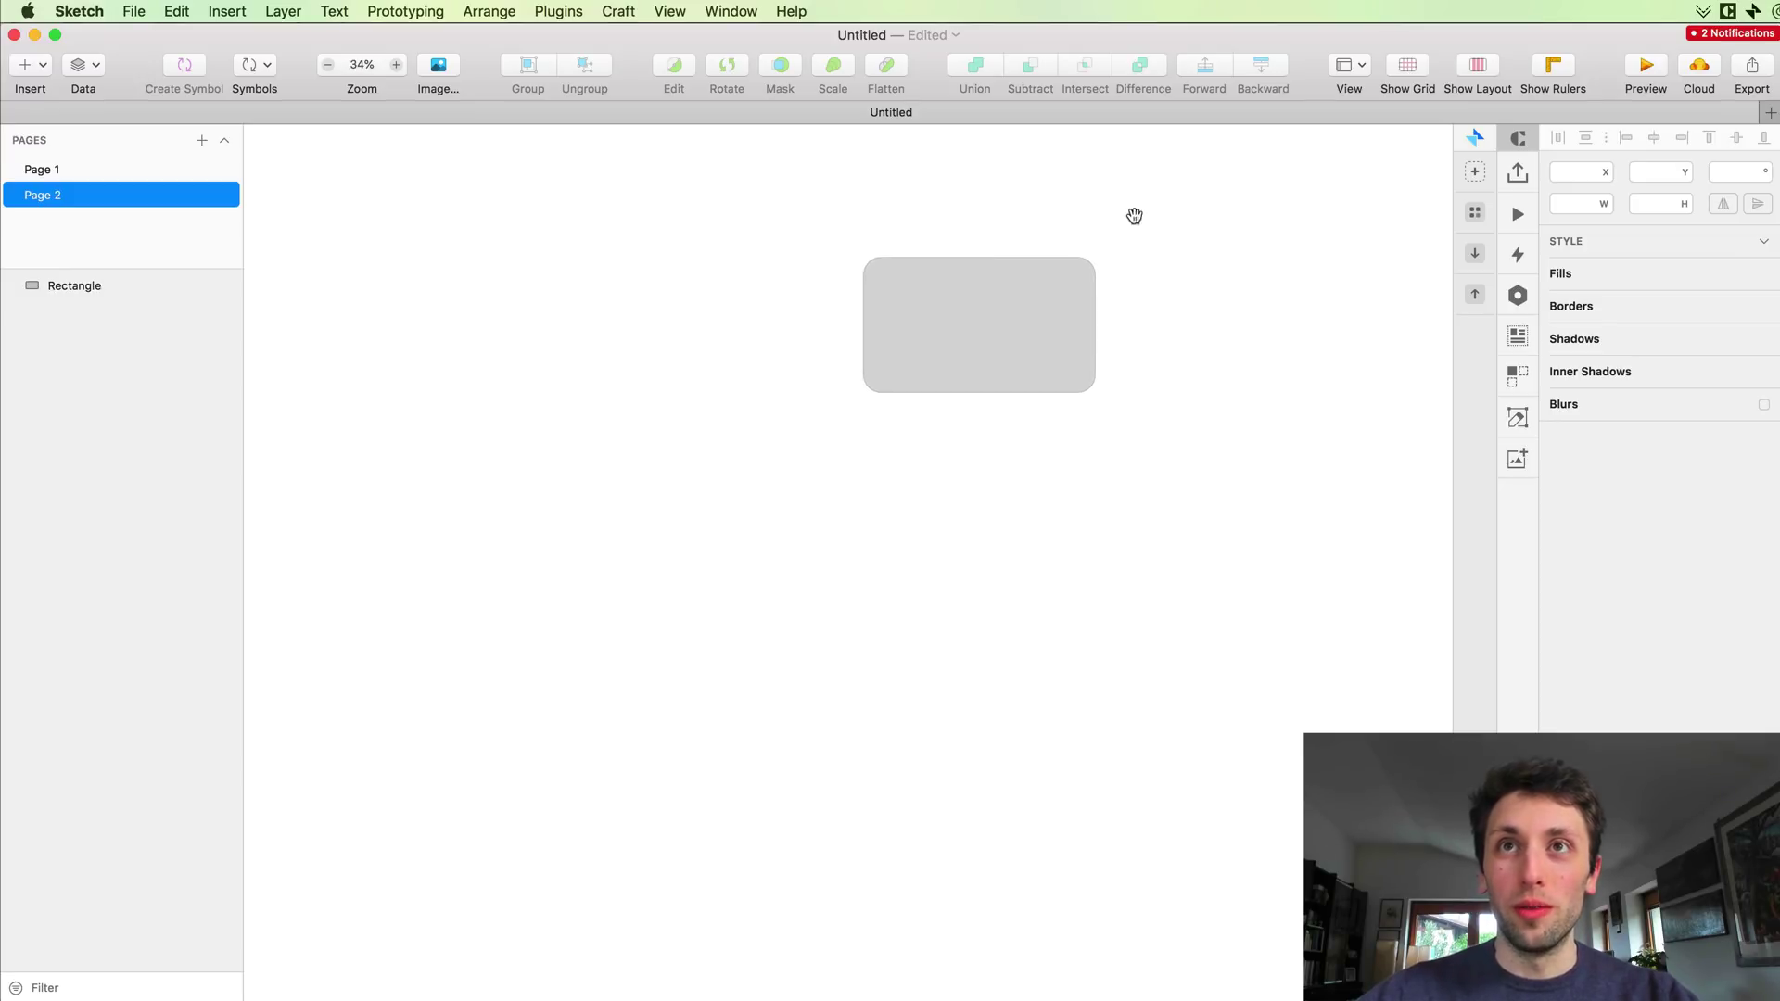
drag(1132, 219, 1077, 481)
scroll(938, 553, up, 1)
scroll(937, 559, up, 5)
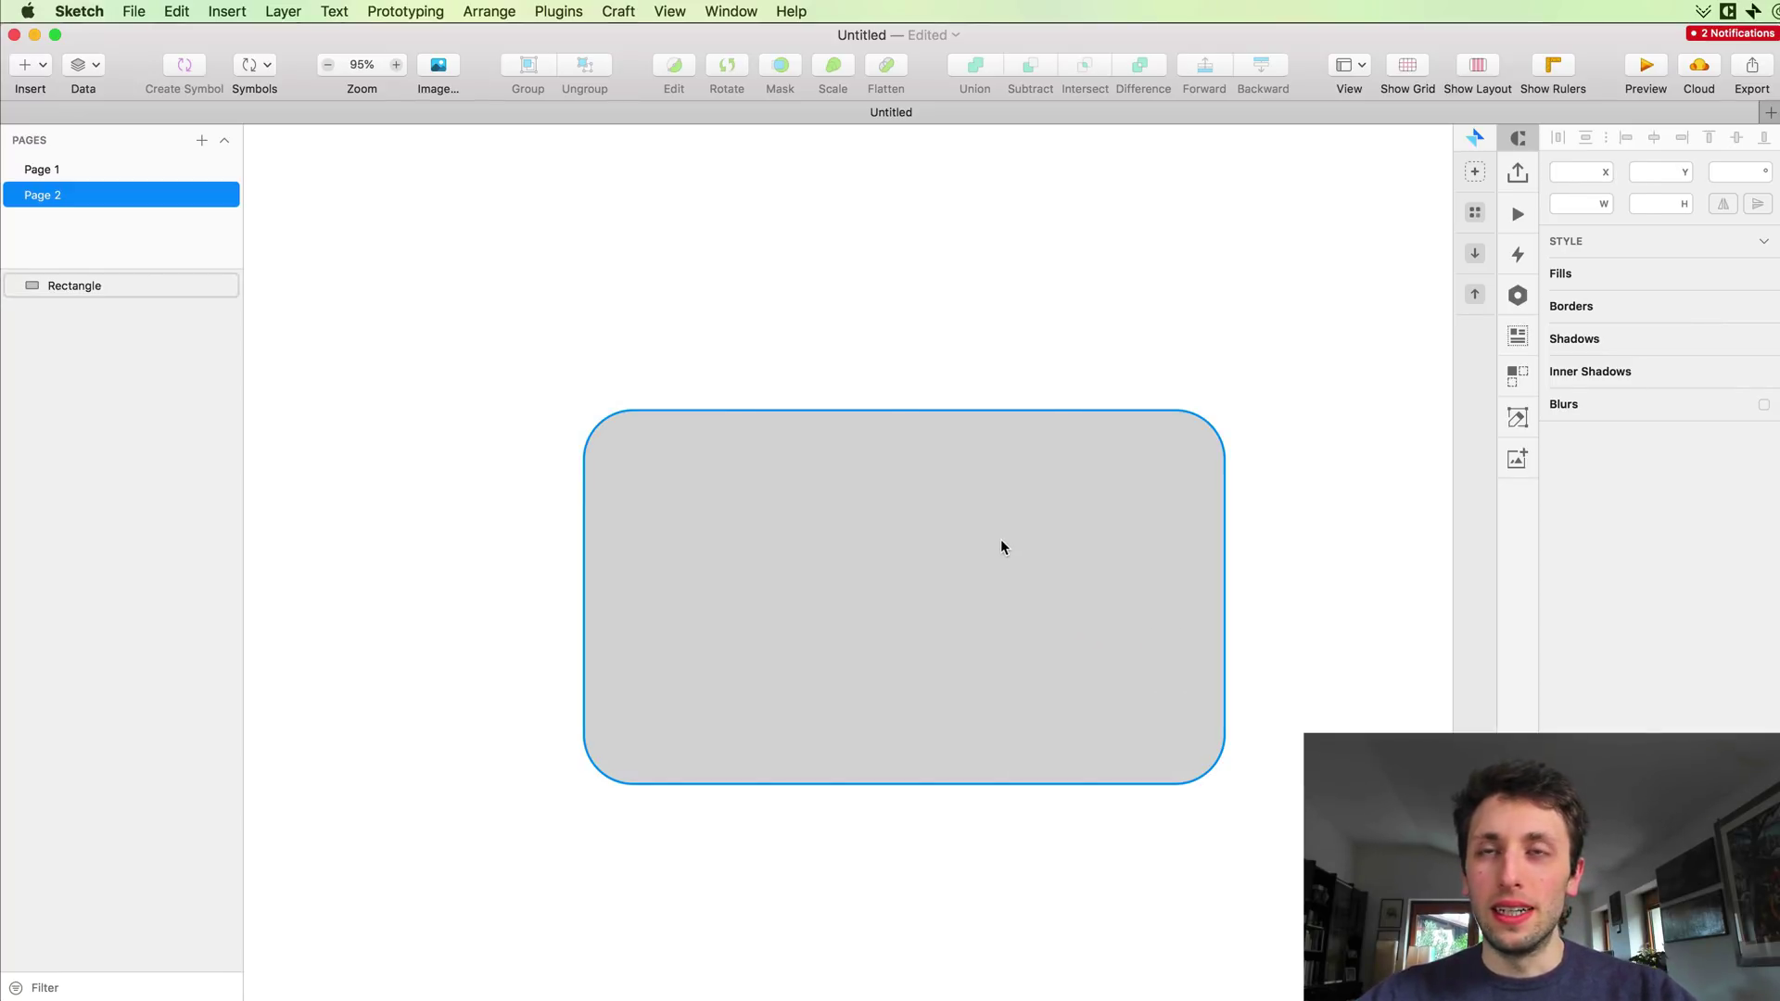
drag(1157, 588, 958, 457)
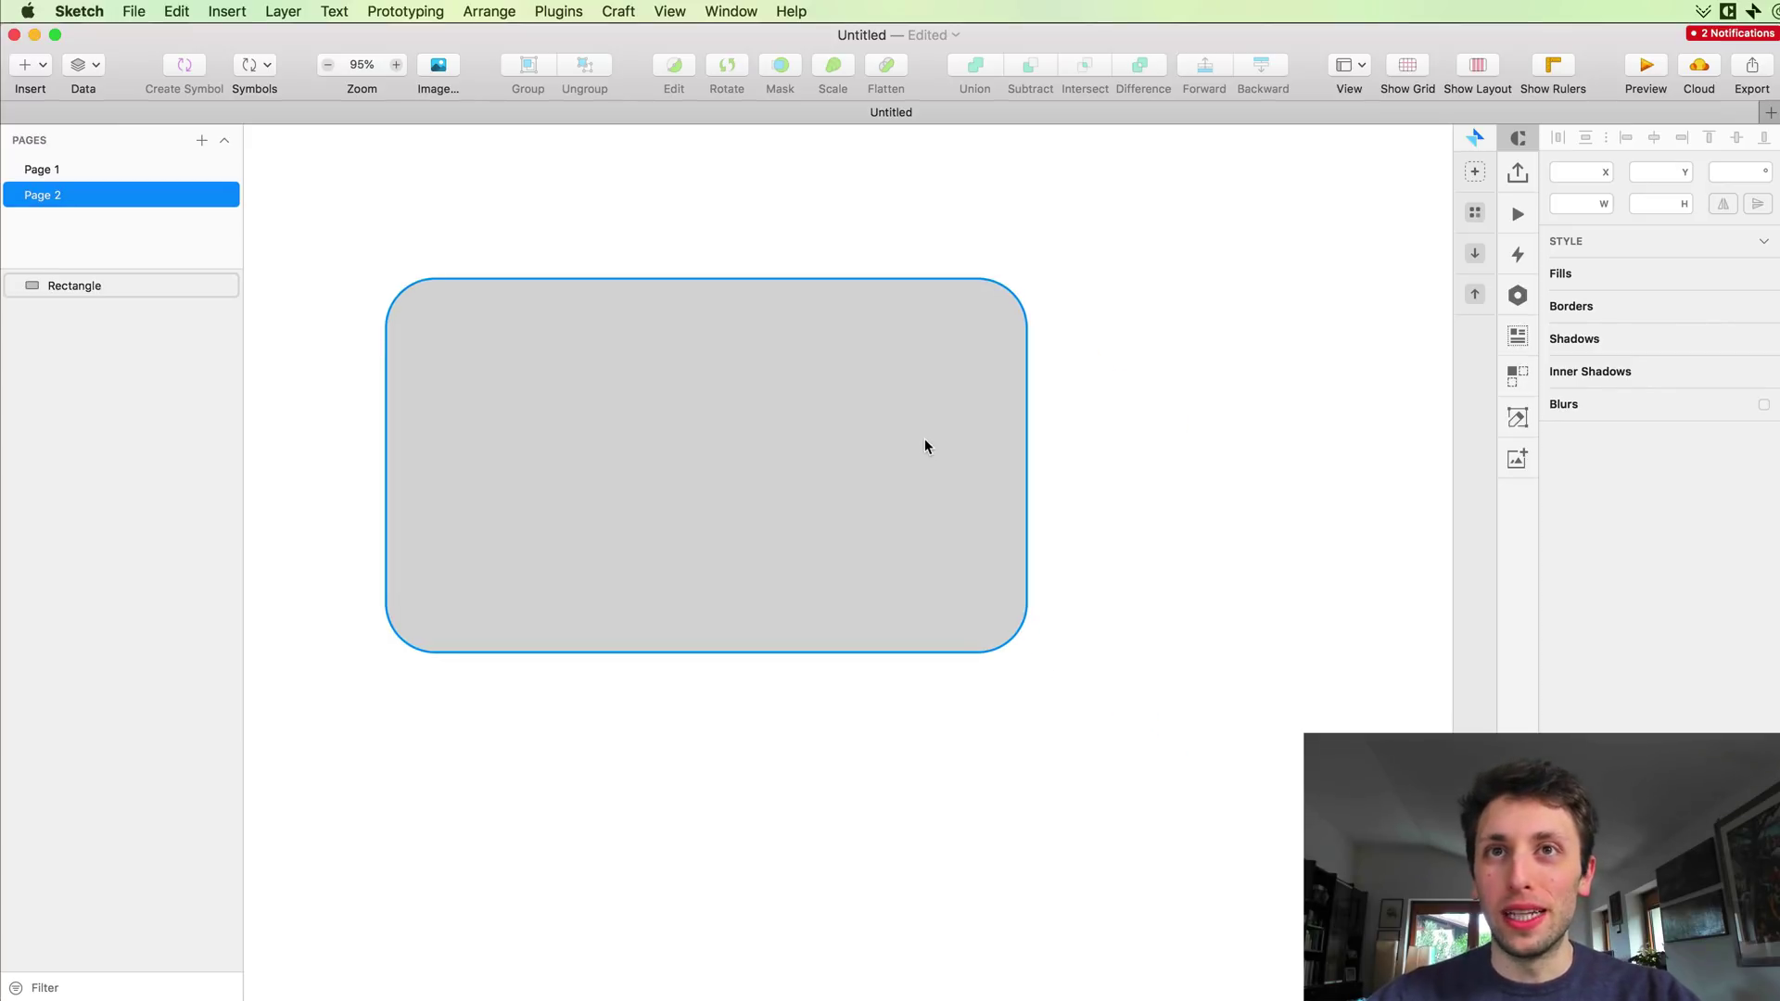
scroll(925, 441, down, 3)
scroll(672, 404, up, 5)
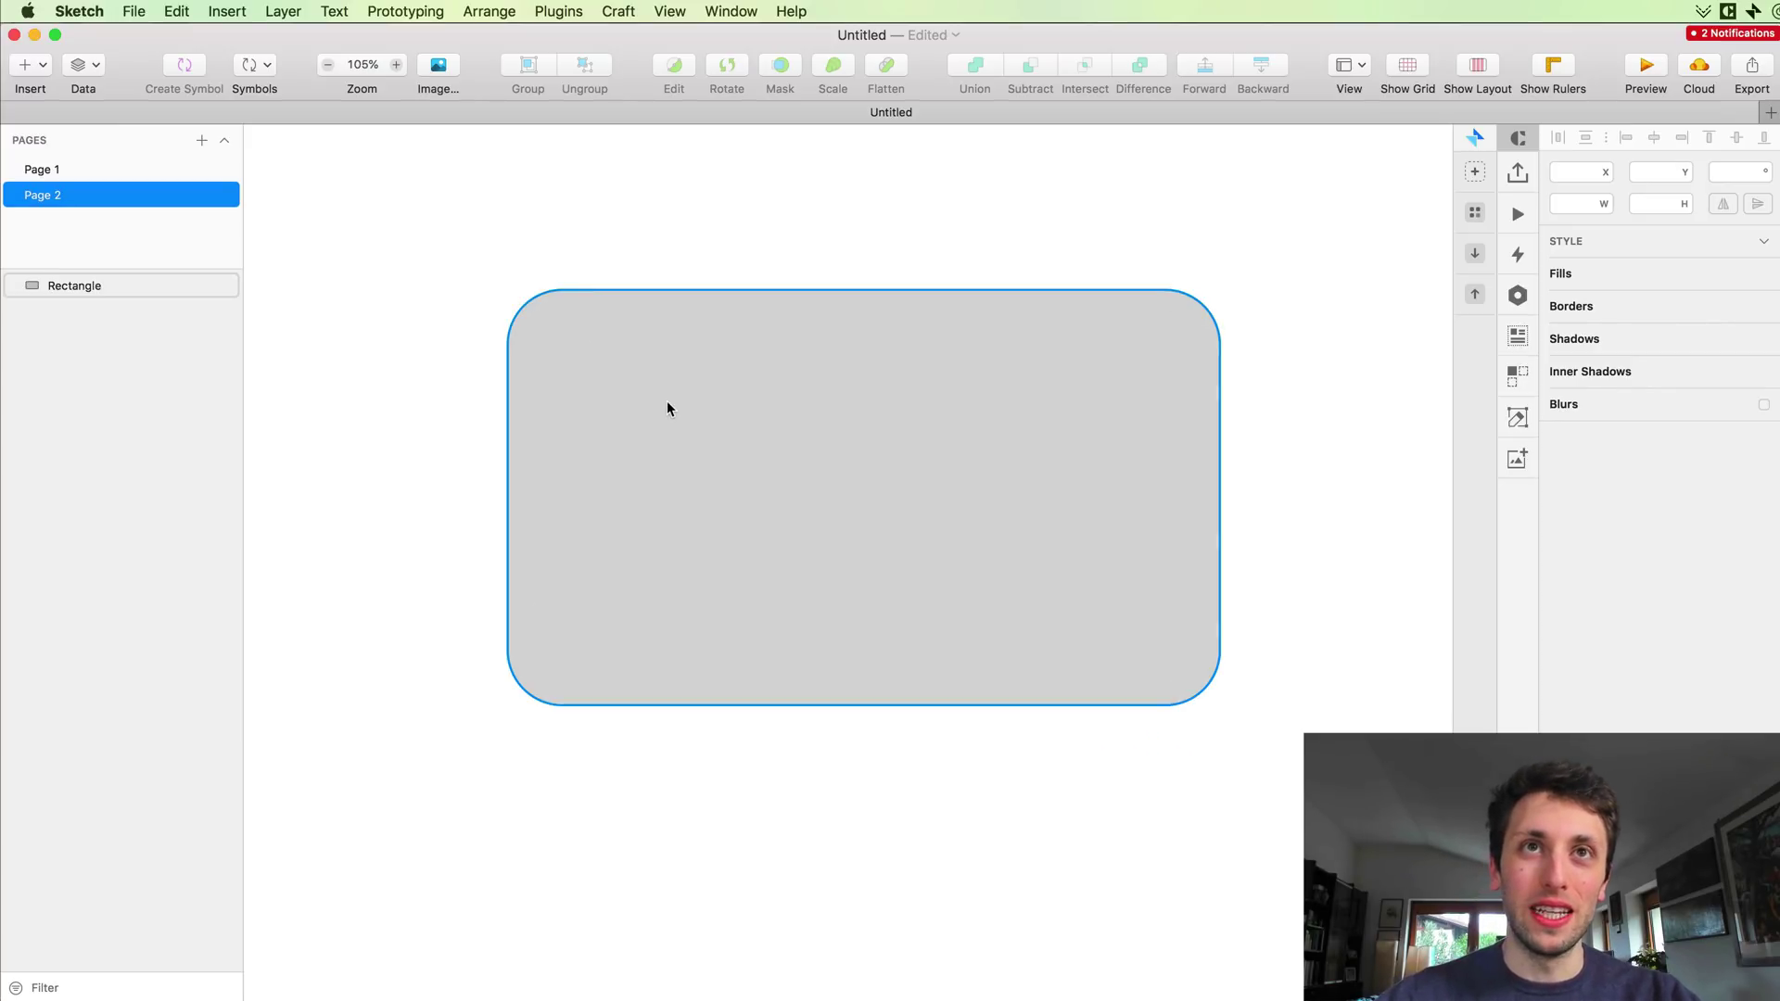
drag(664, 333, 679, 384)
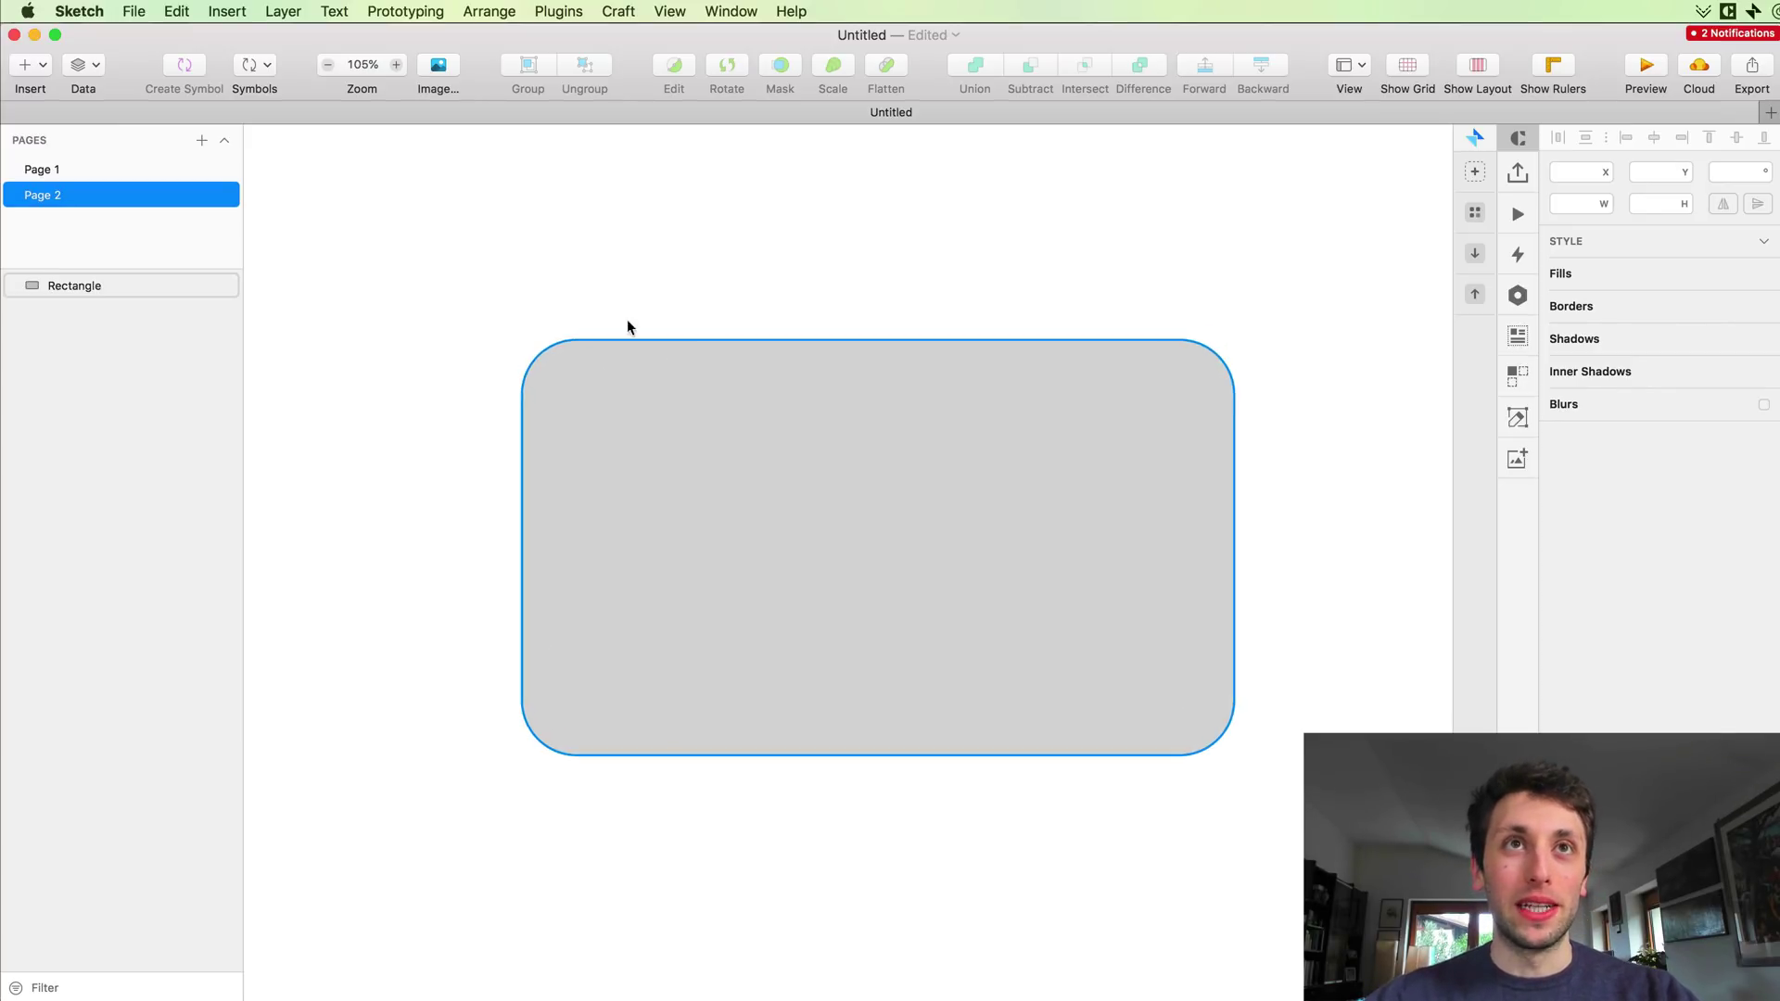
Step: View the canvas at fixed zoom increments from 25% up to 200%, and bring the rectangle back to the middle at 78%
click(328, 65)
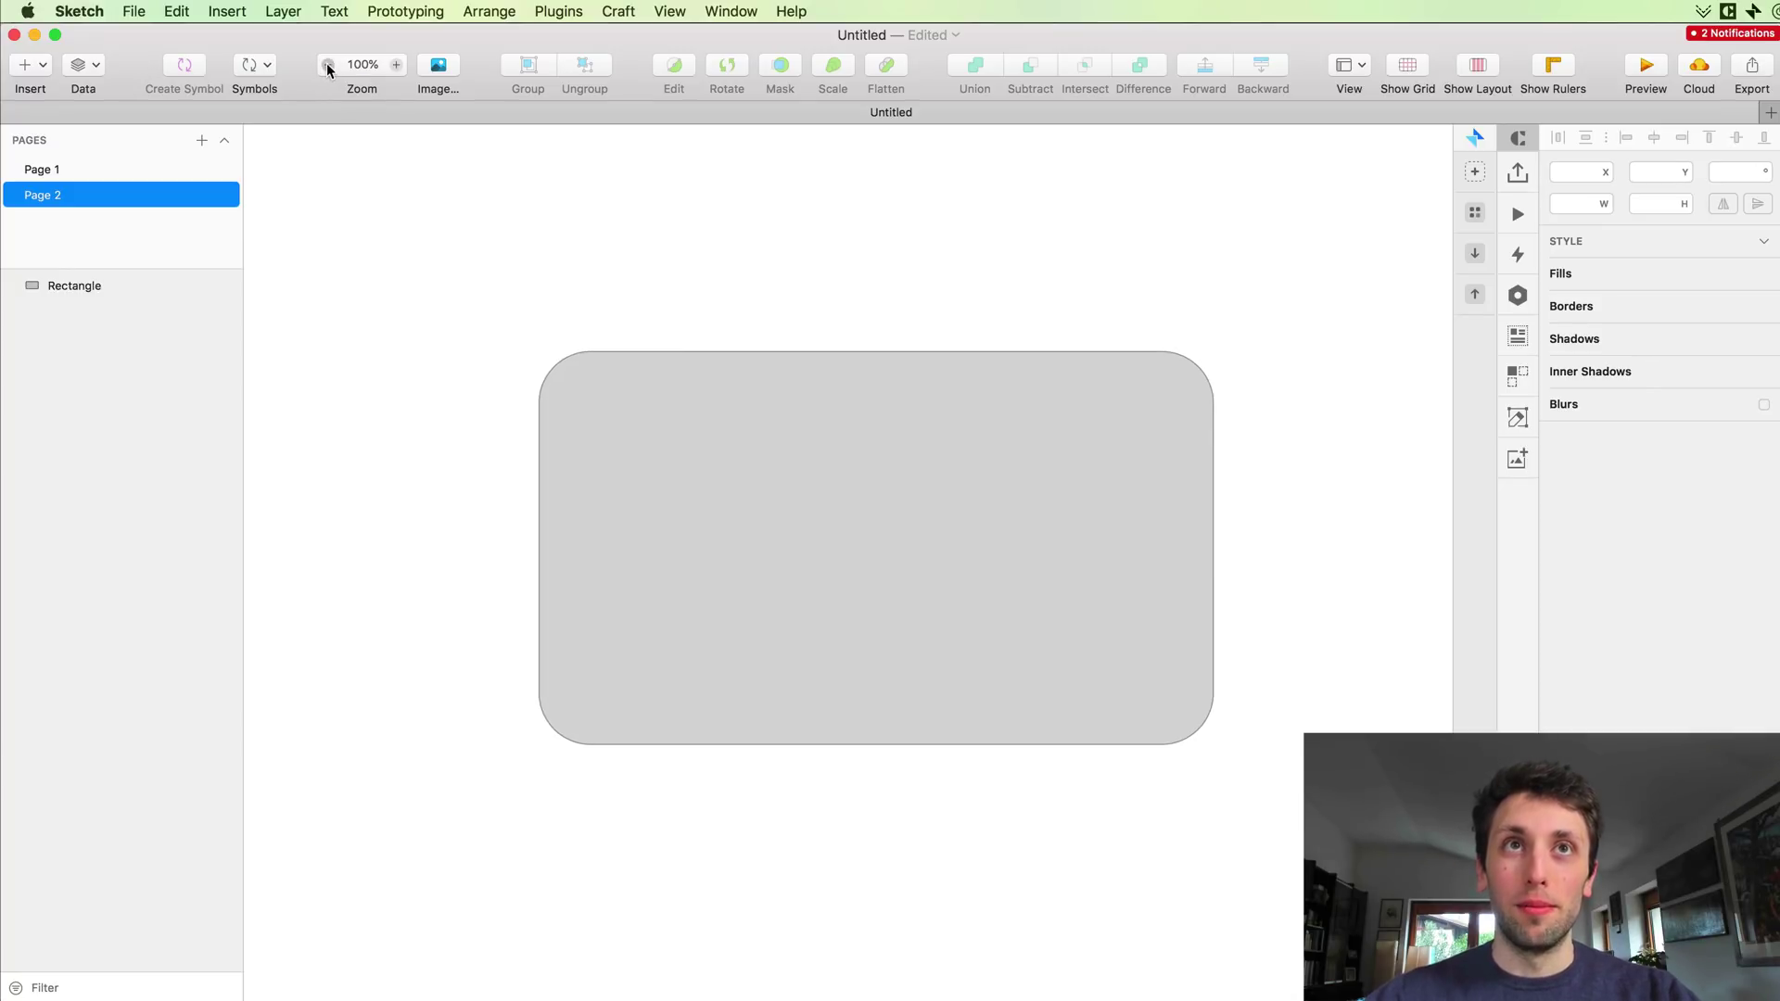
click(328, 67)
click(329, 66)
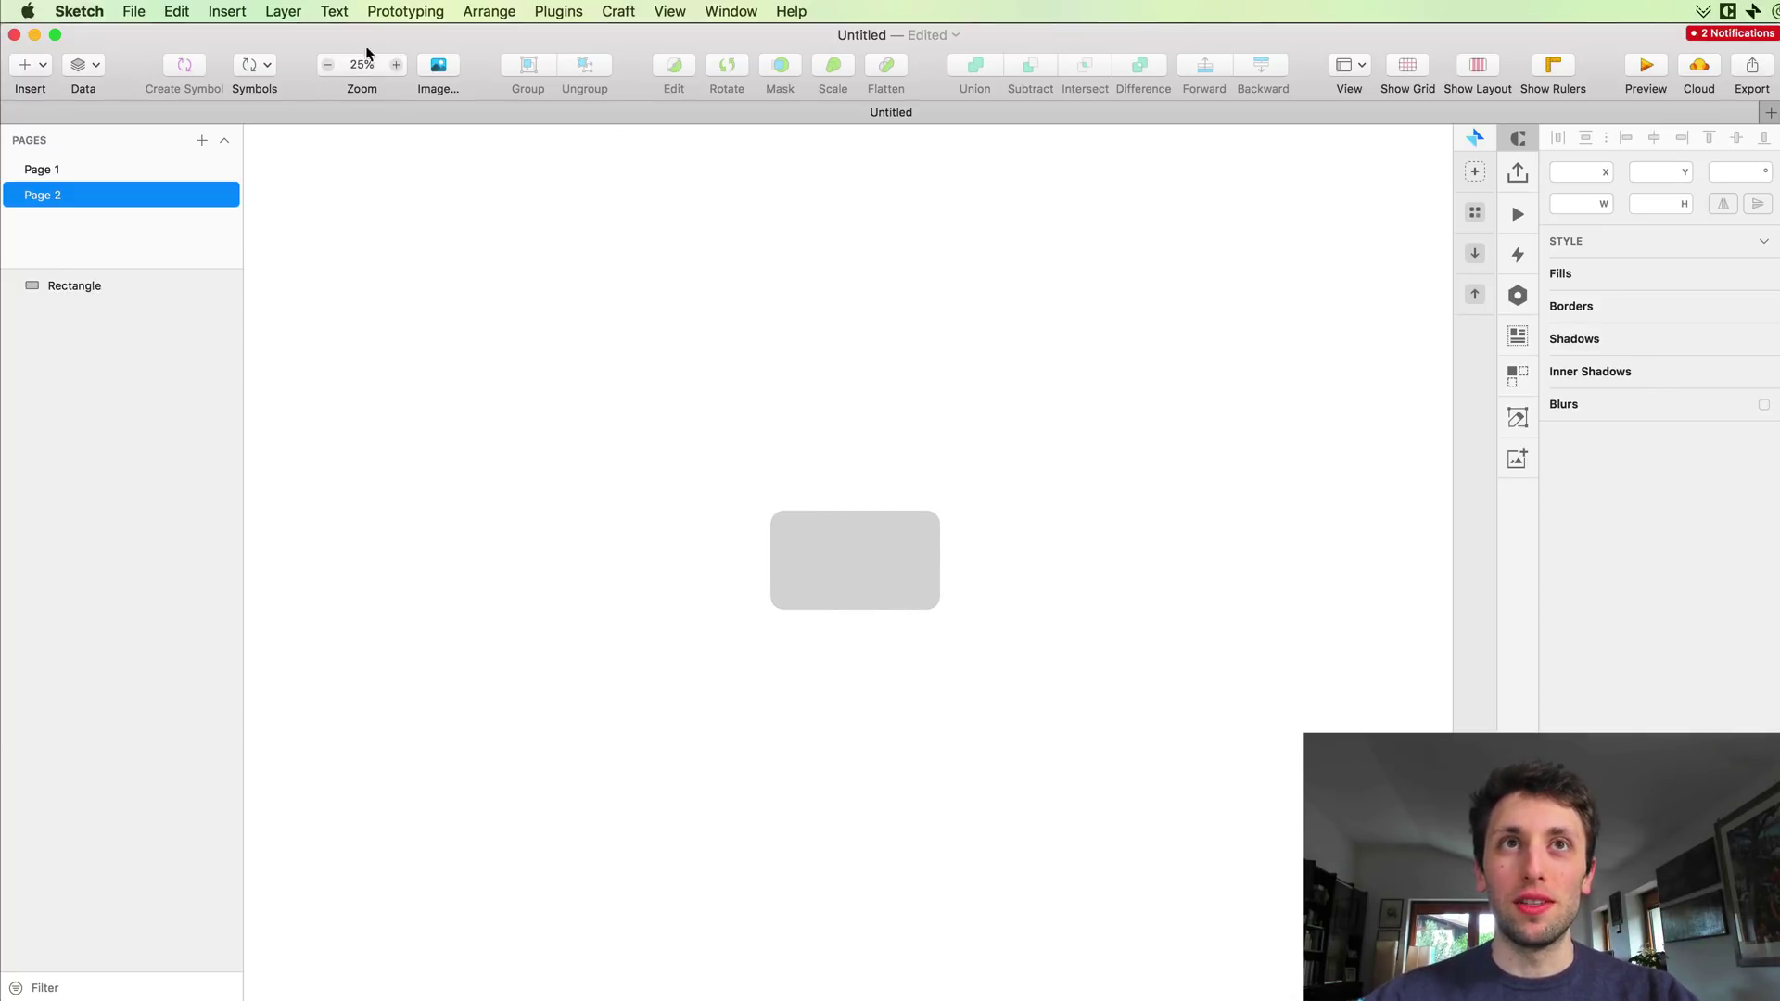
click(395, 65)
click(395, 65)
click(395, 65)
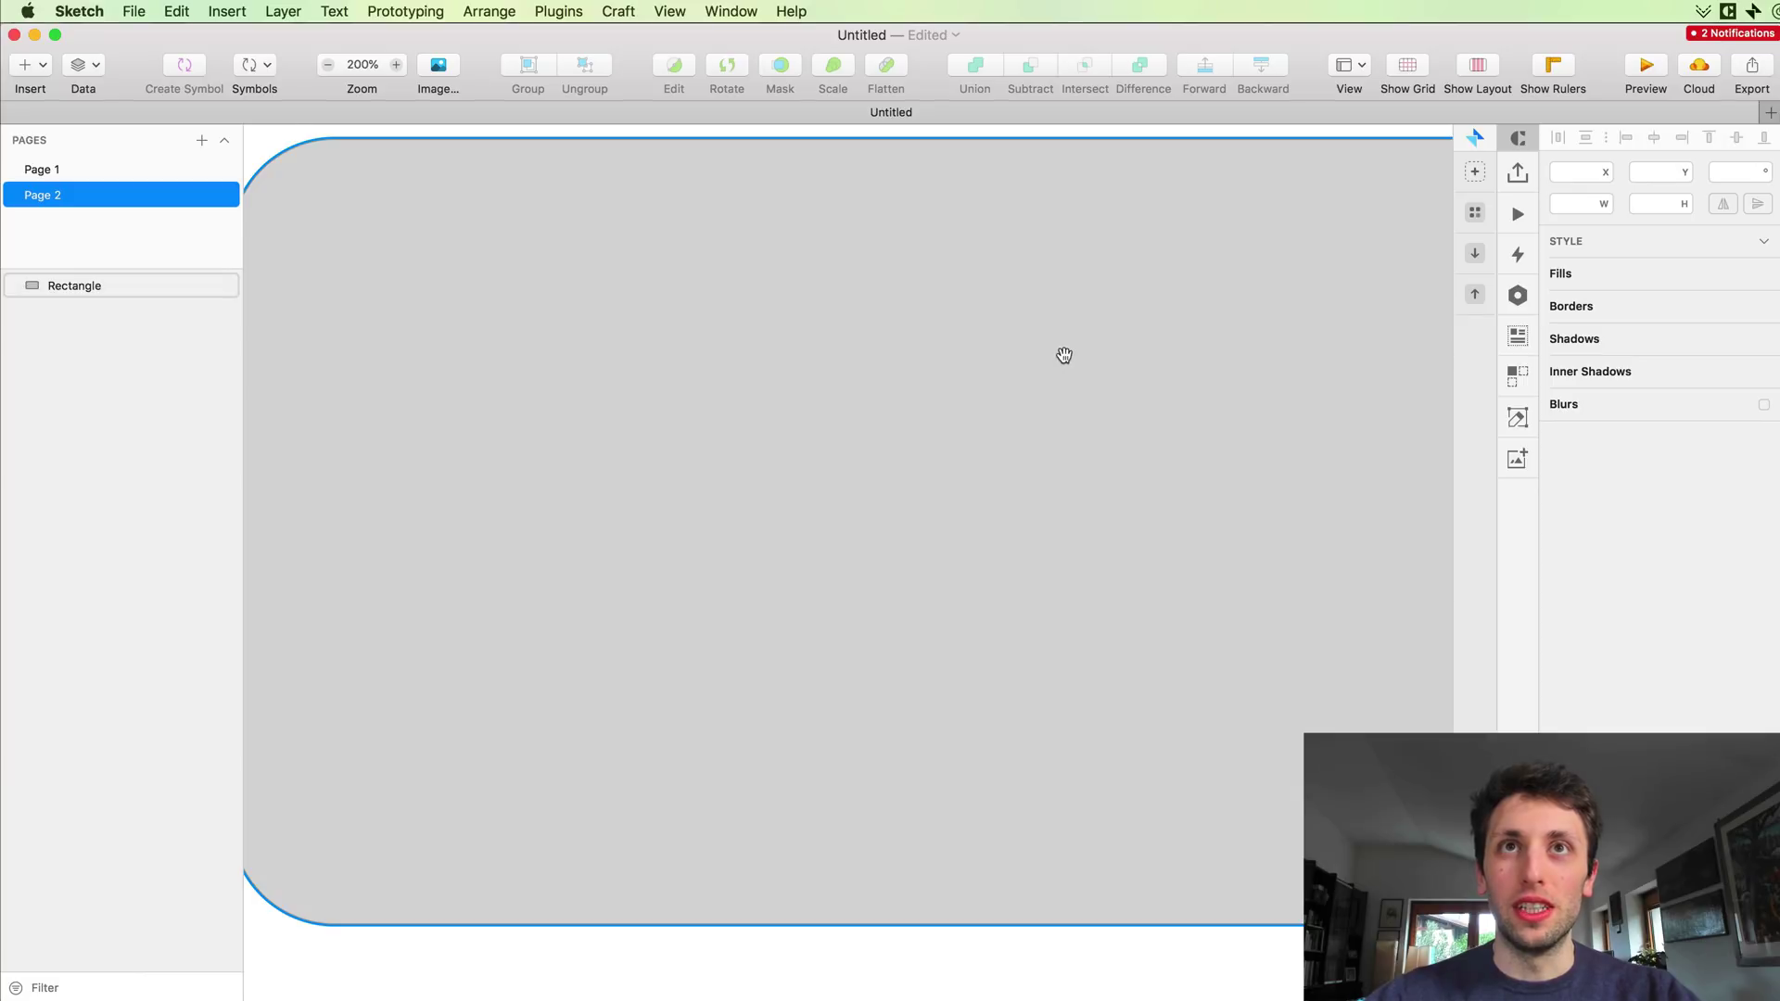
scroll(1065, 353, down, 10)
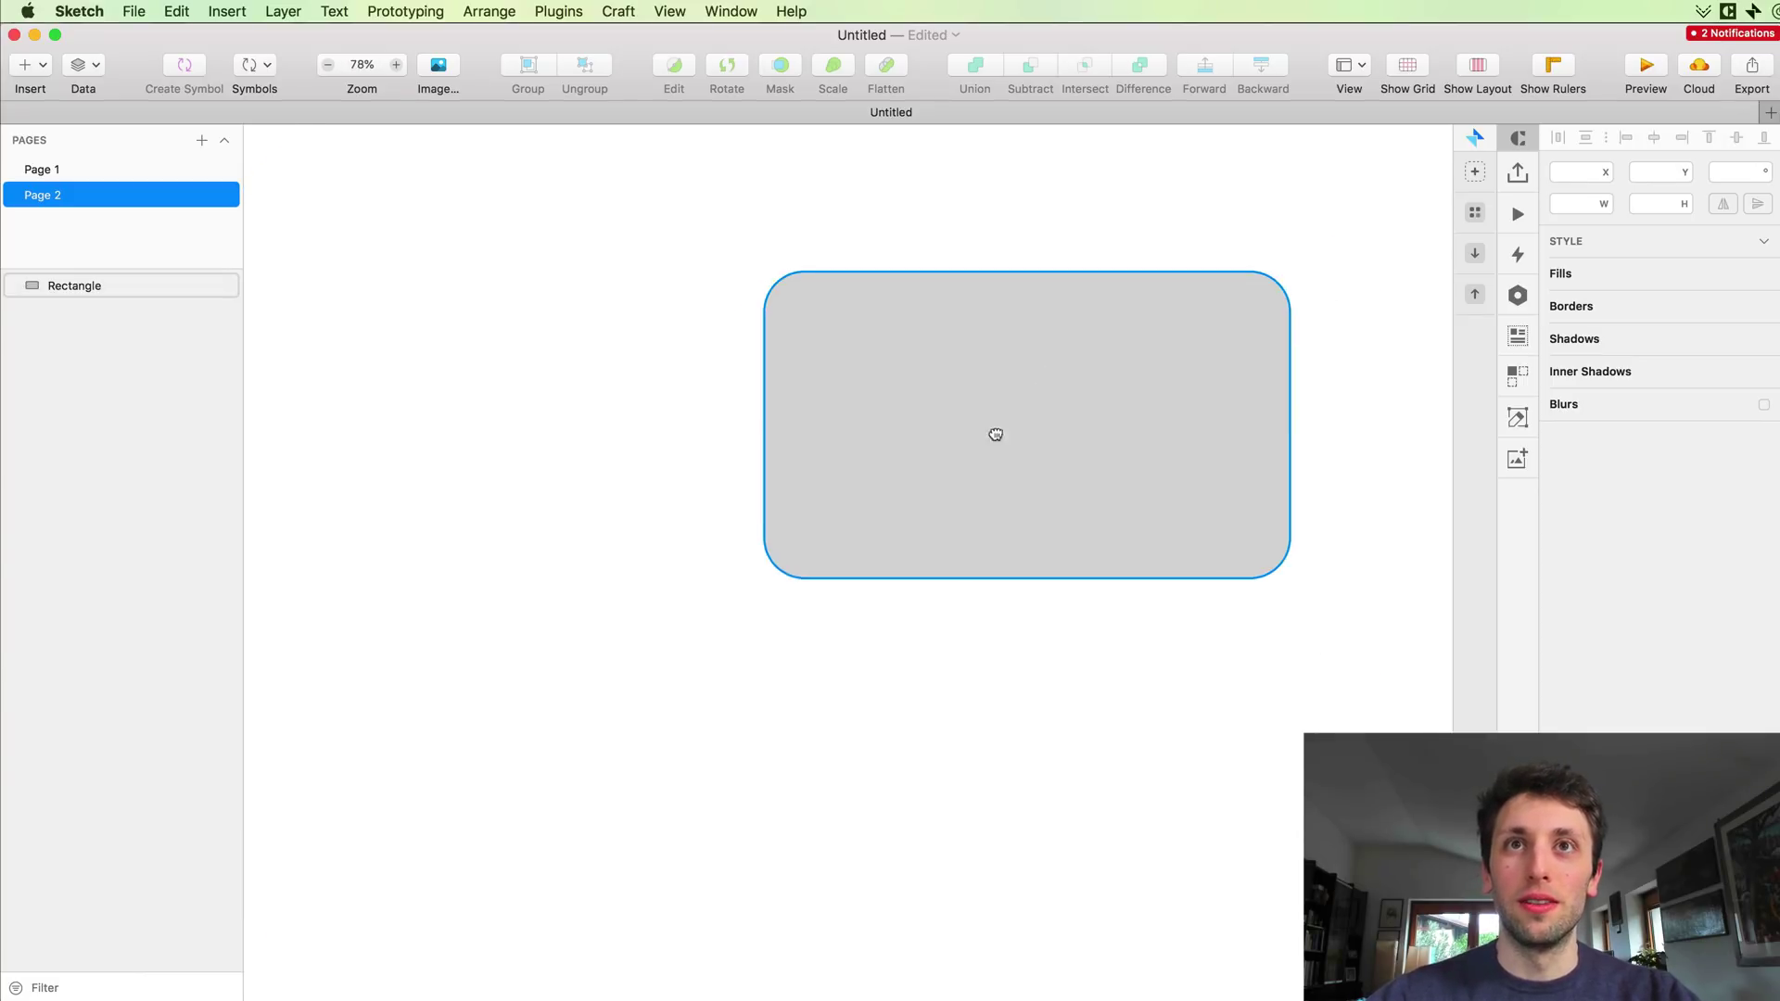
drag(993, 429, 1336, 626)
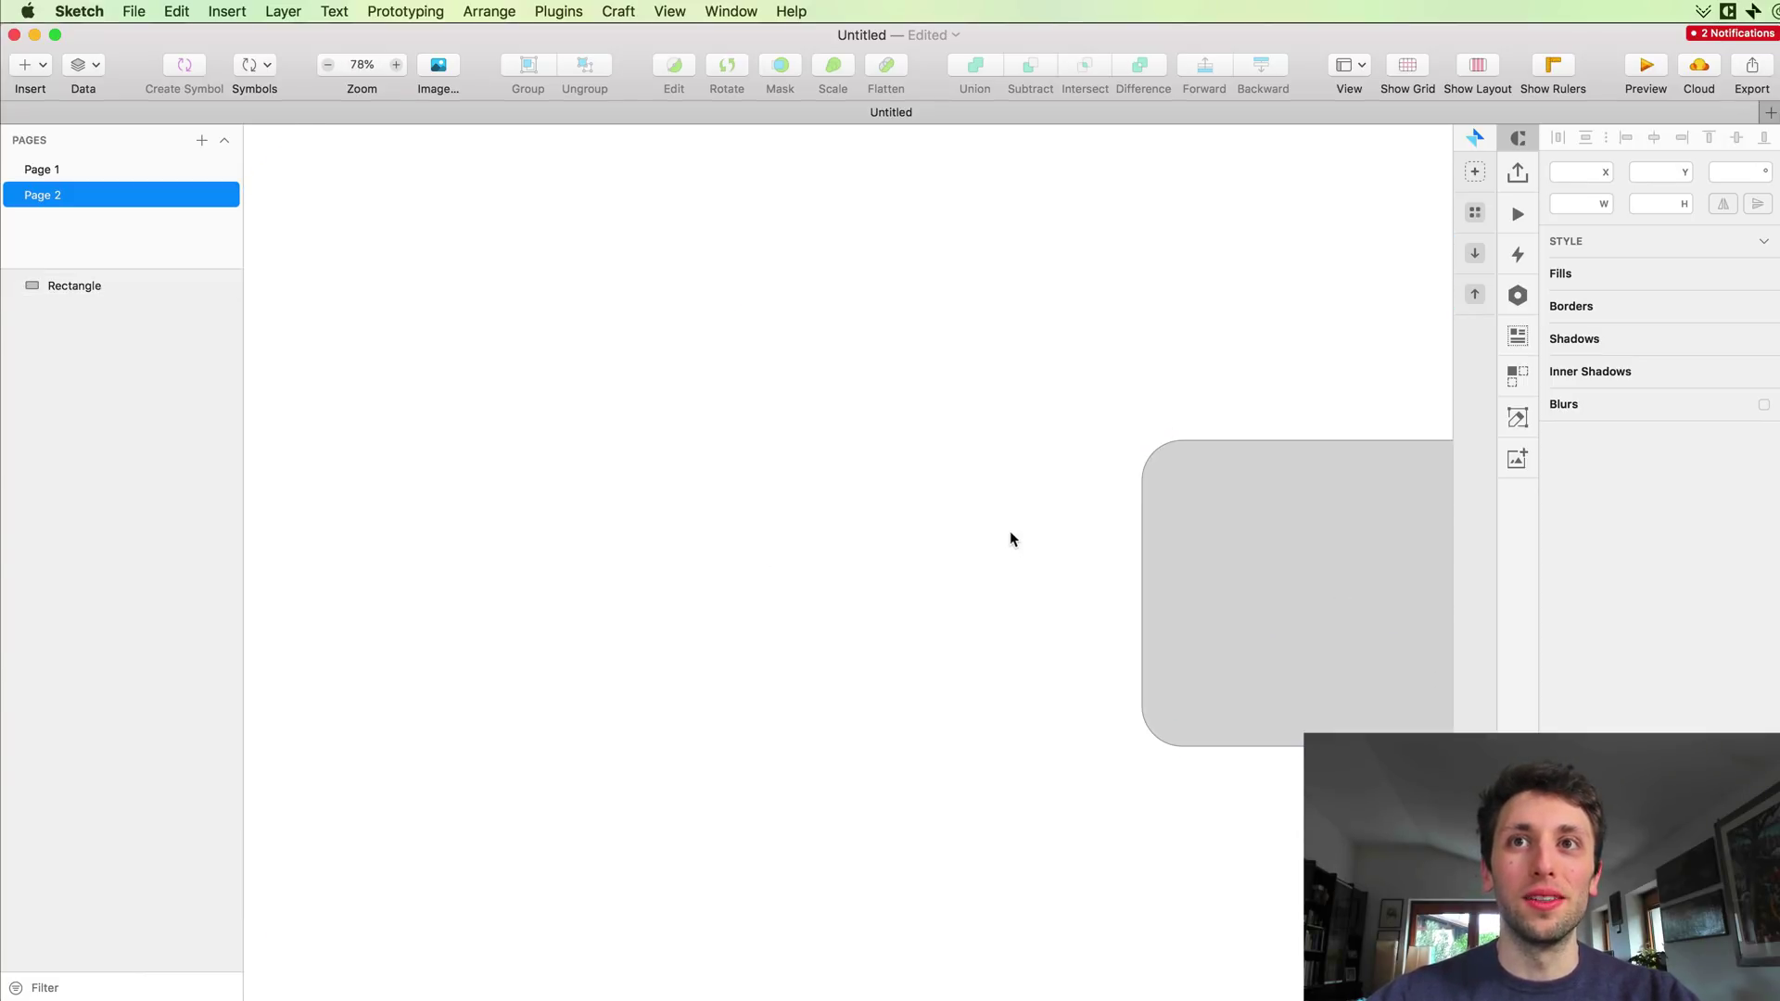
click(336, 64)
click(335, 64)
click(396, 64)
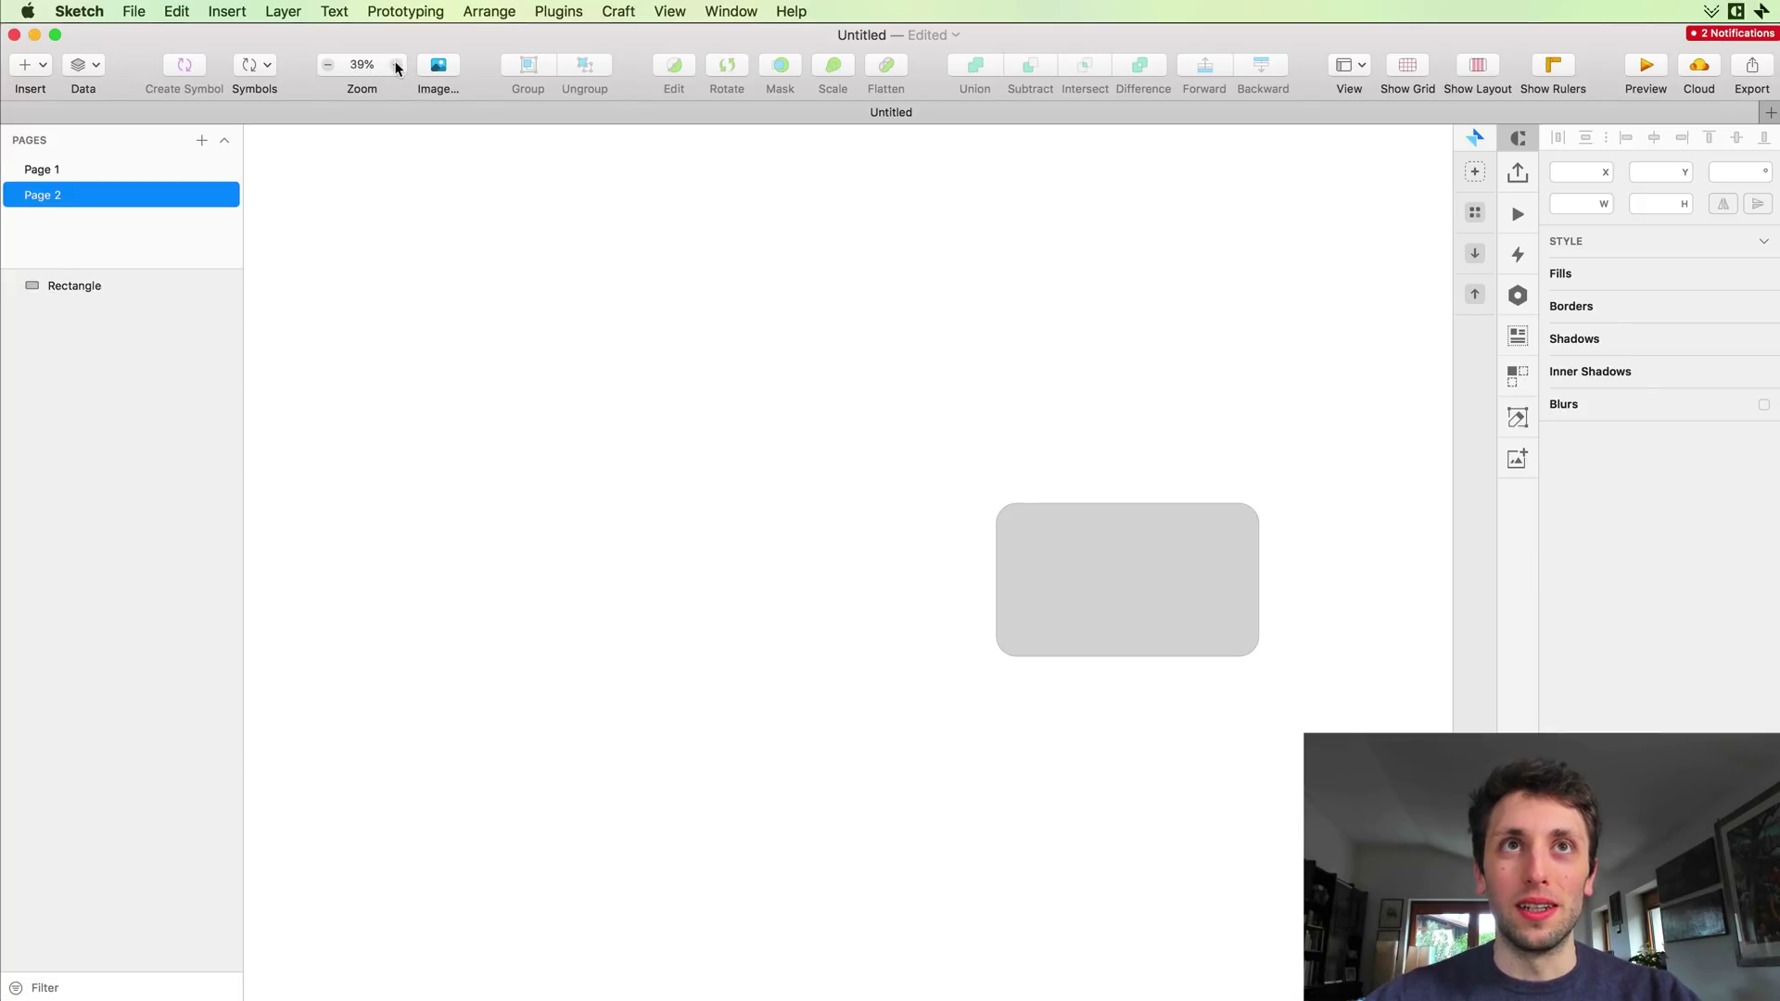
click(396, 64)
drag(1216, 533, 648, 521)
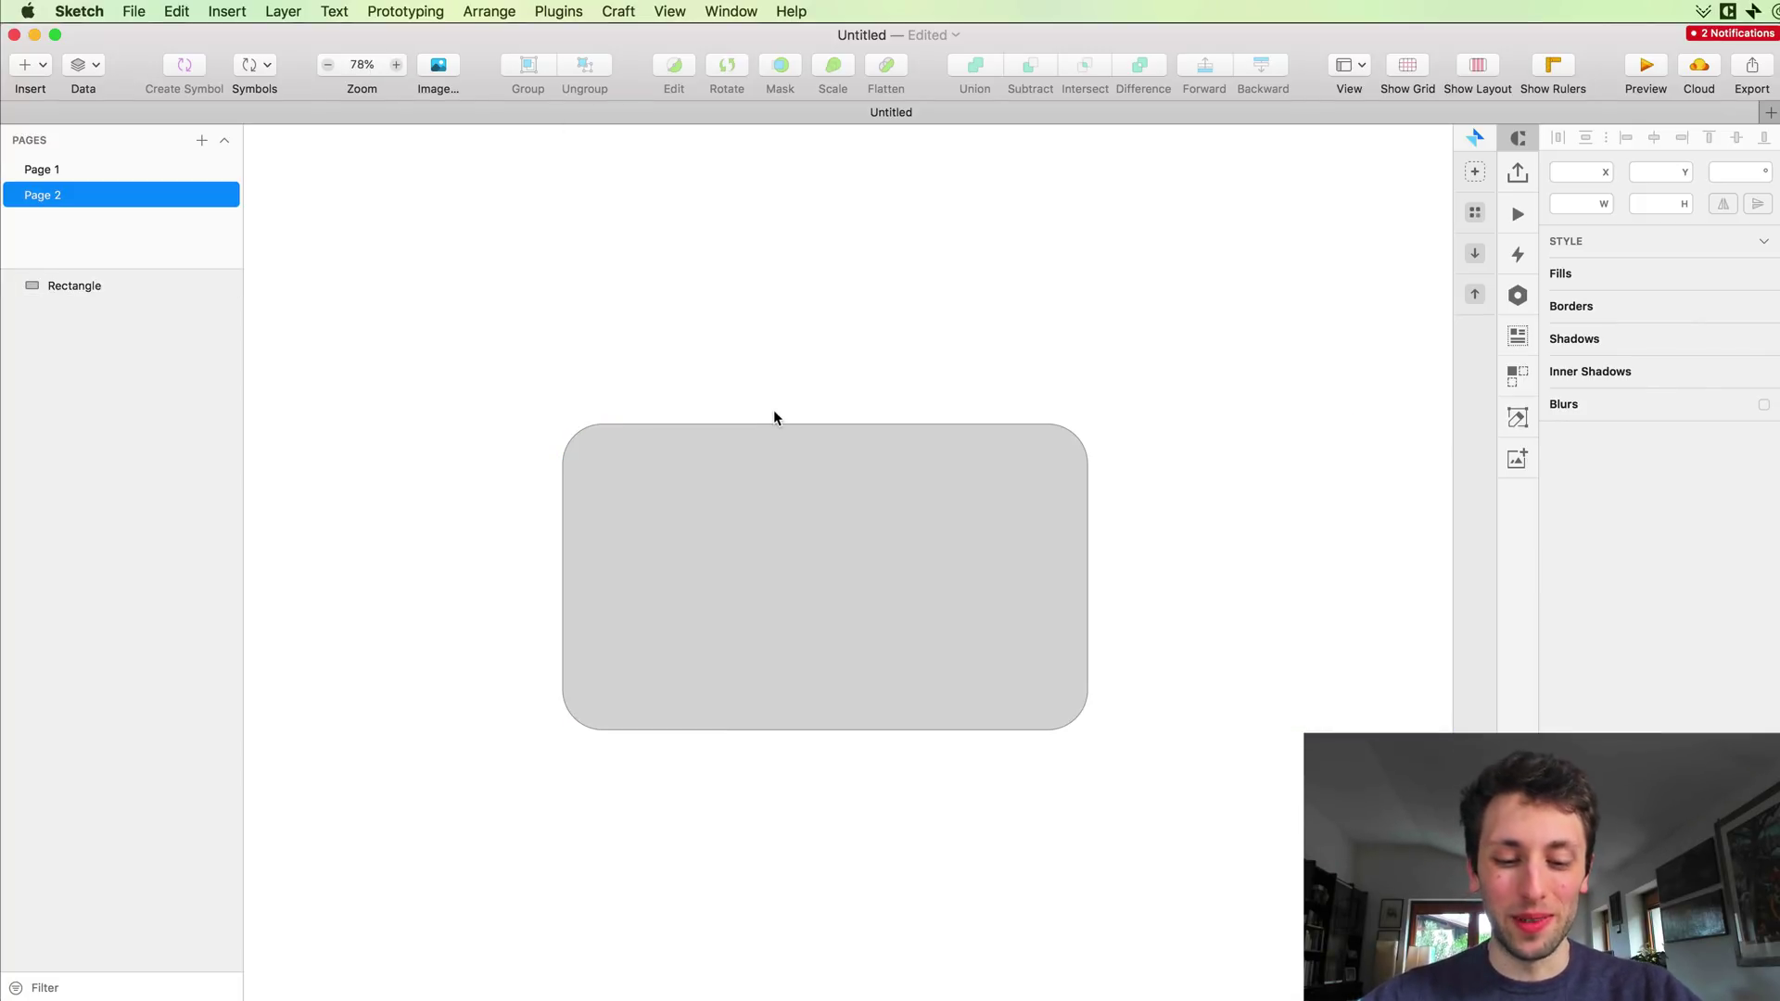
Step: Select the rounded rectangle and change its solid fill colour to red, hex BA3232
click(961, 547)
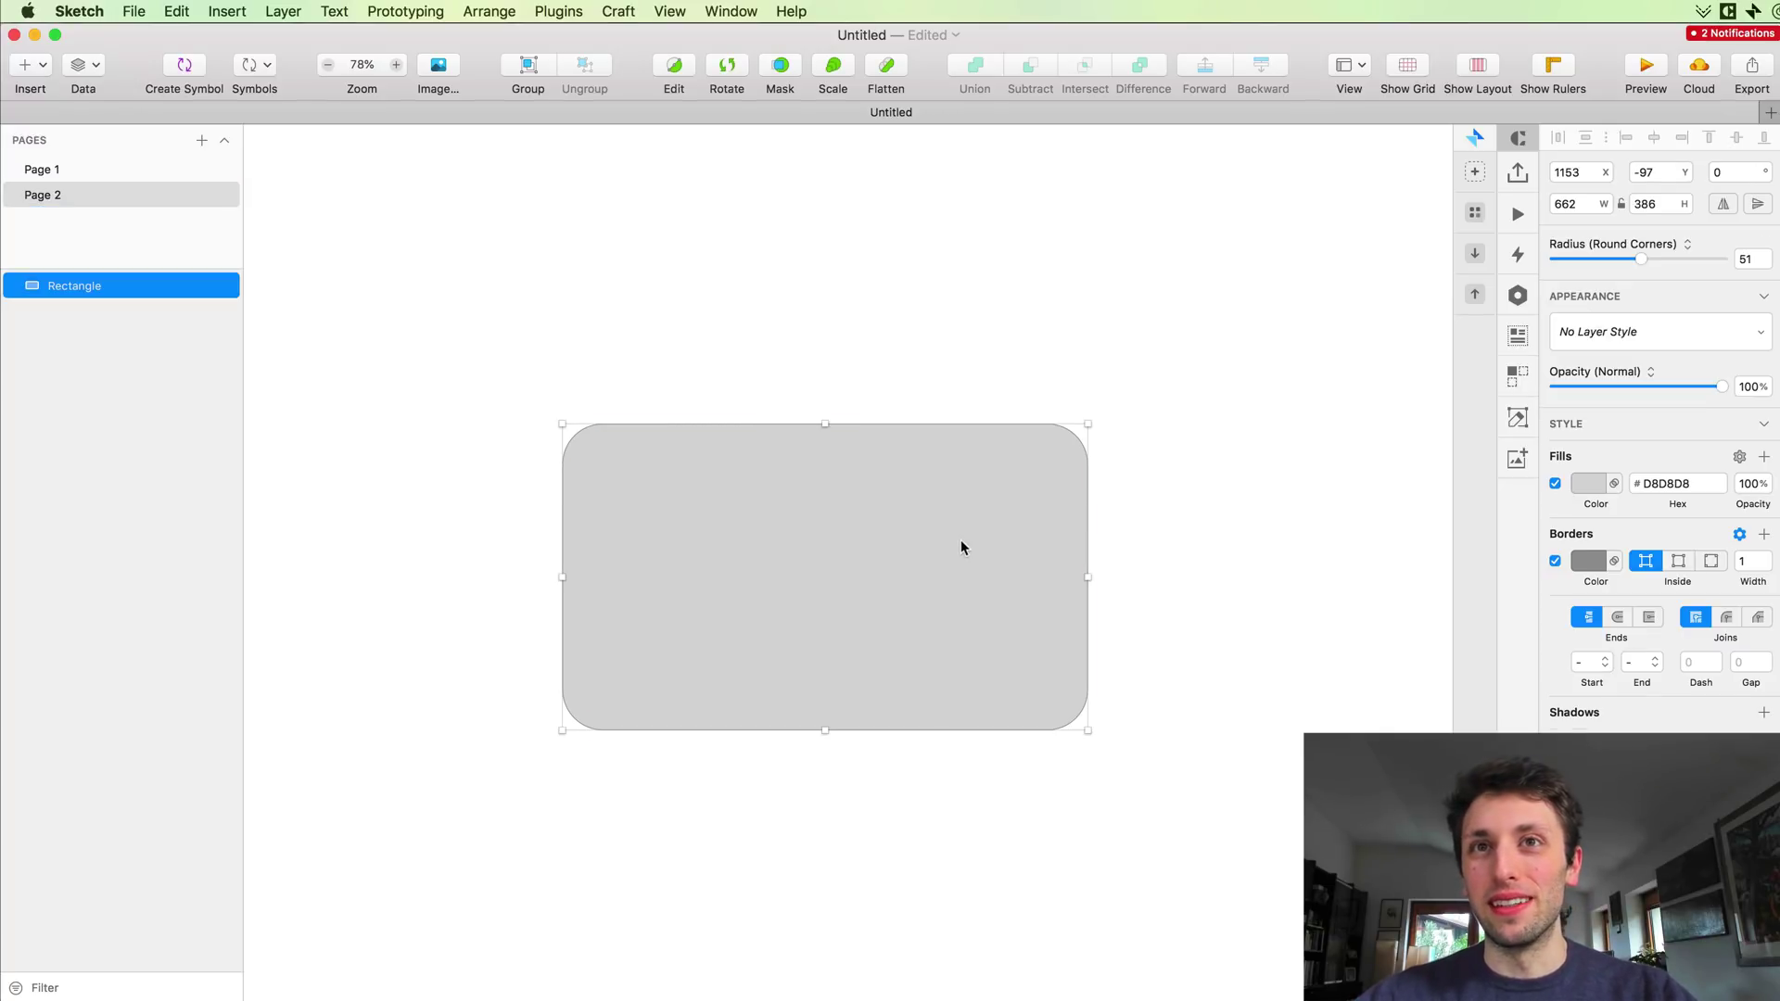
scroll(988, 386, down, 2)
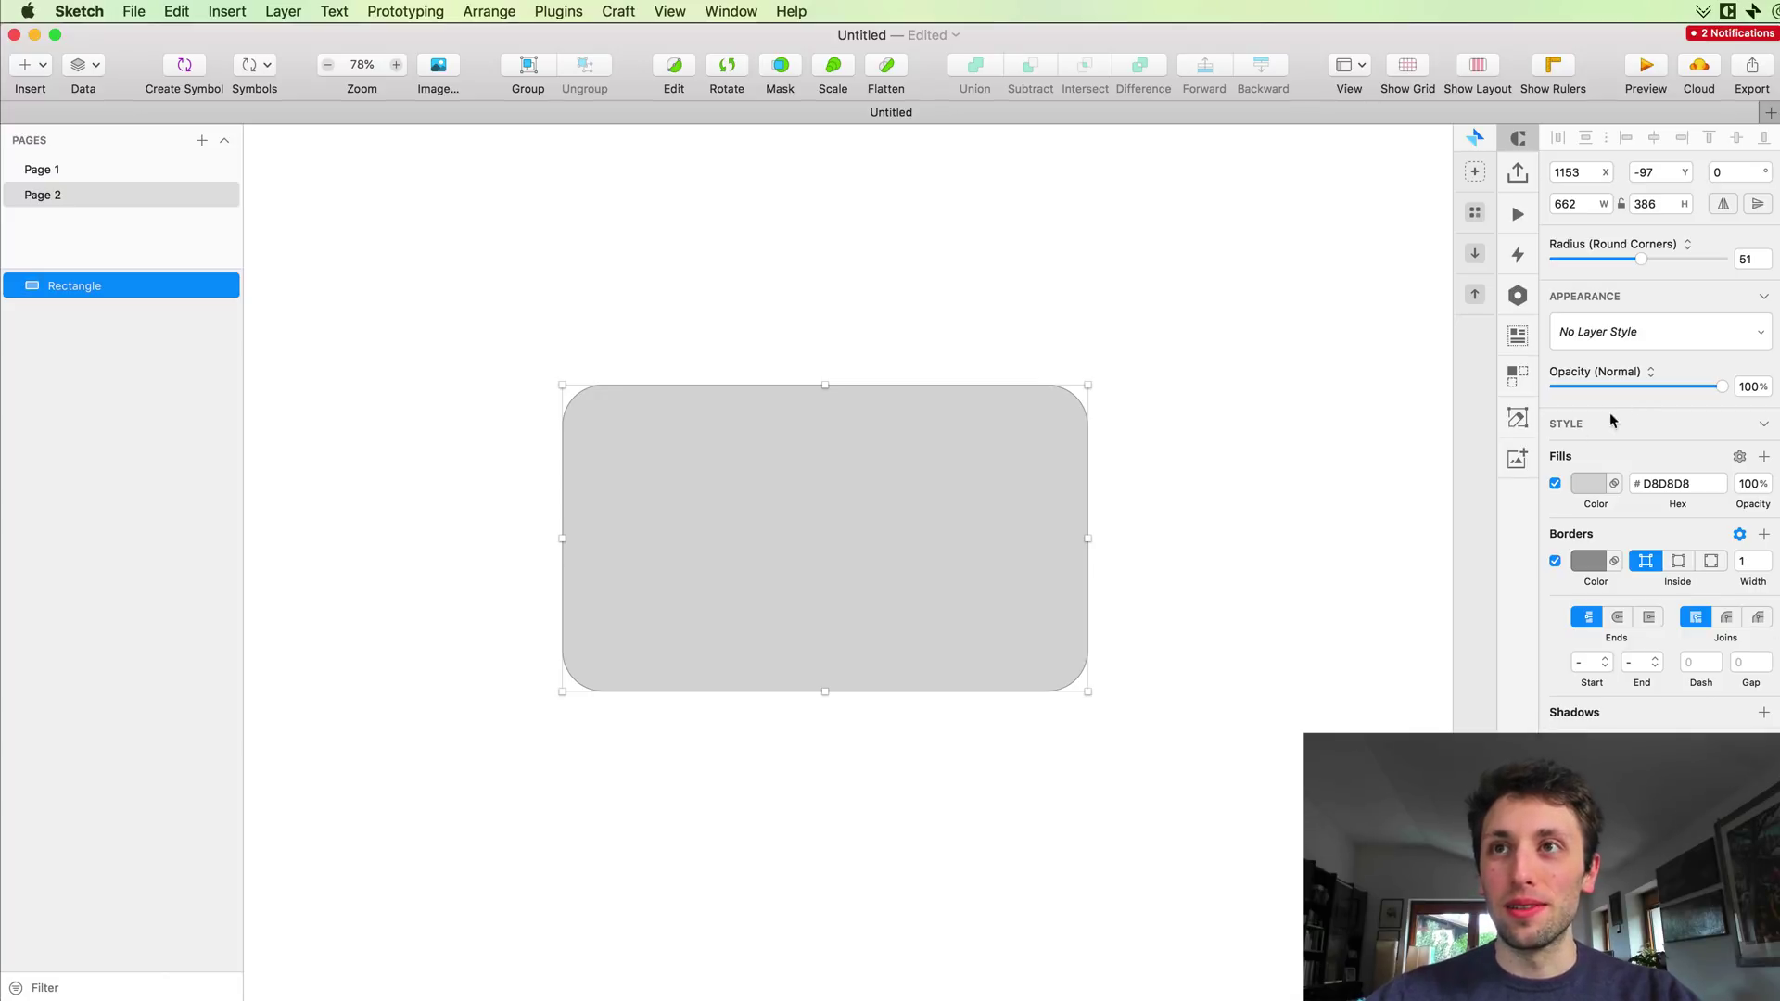
click(1587, 482)
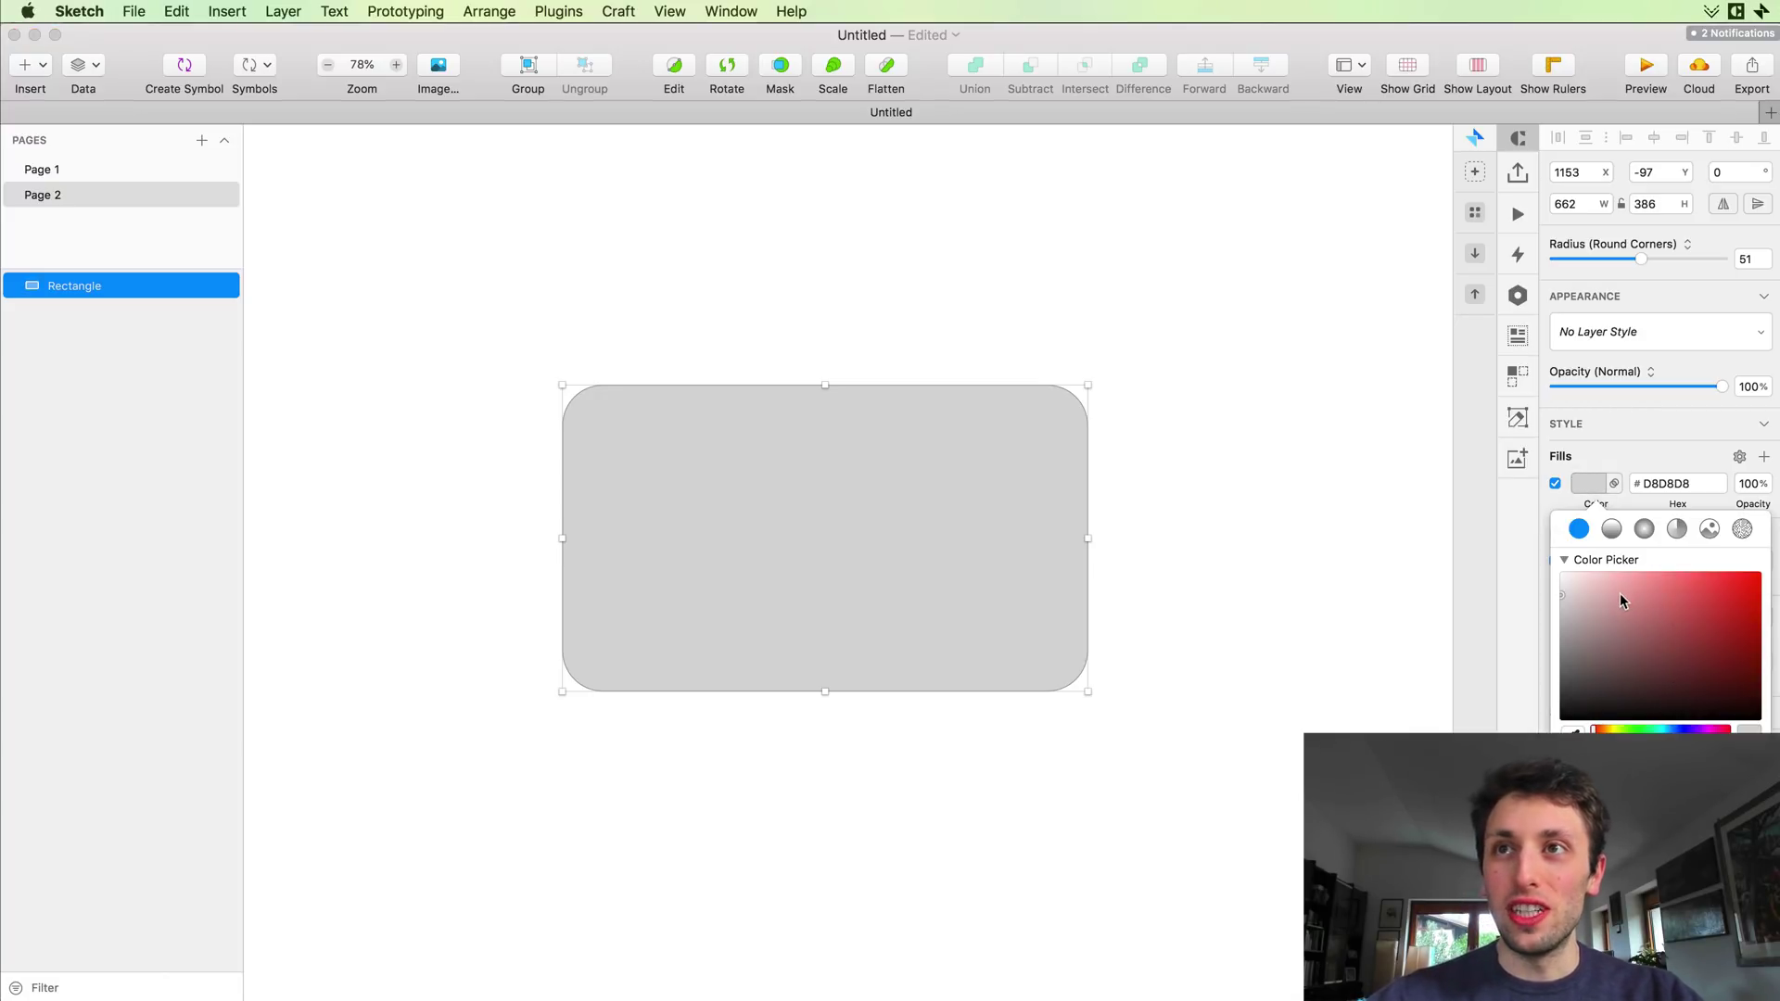
drag(1620, 593, 1700, 606)
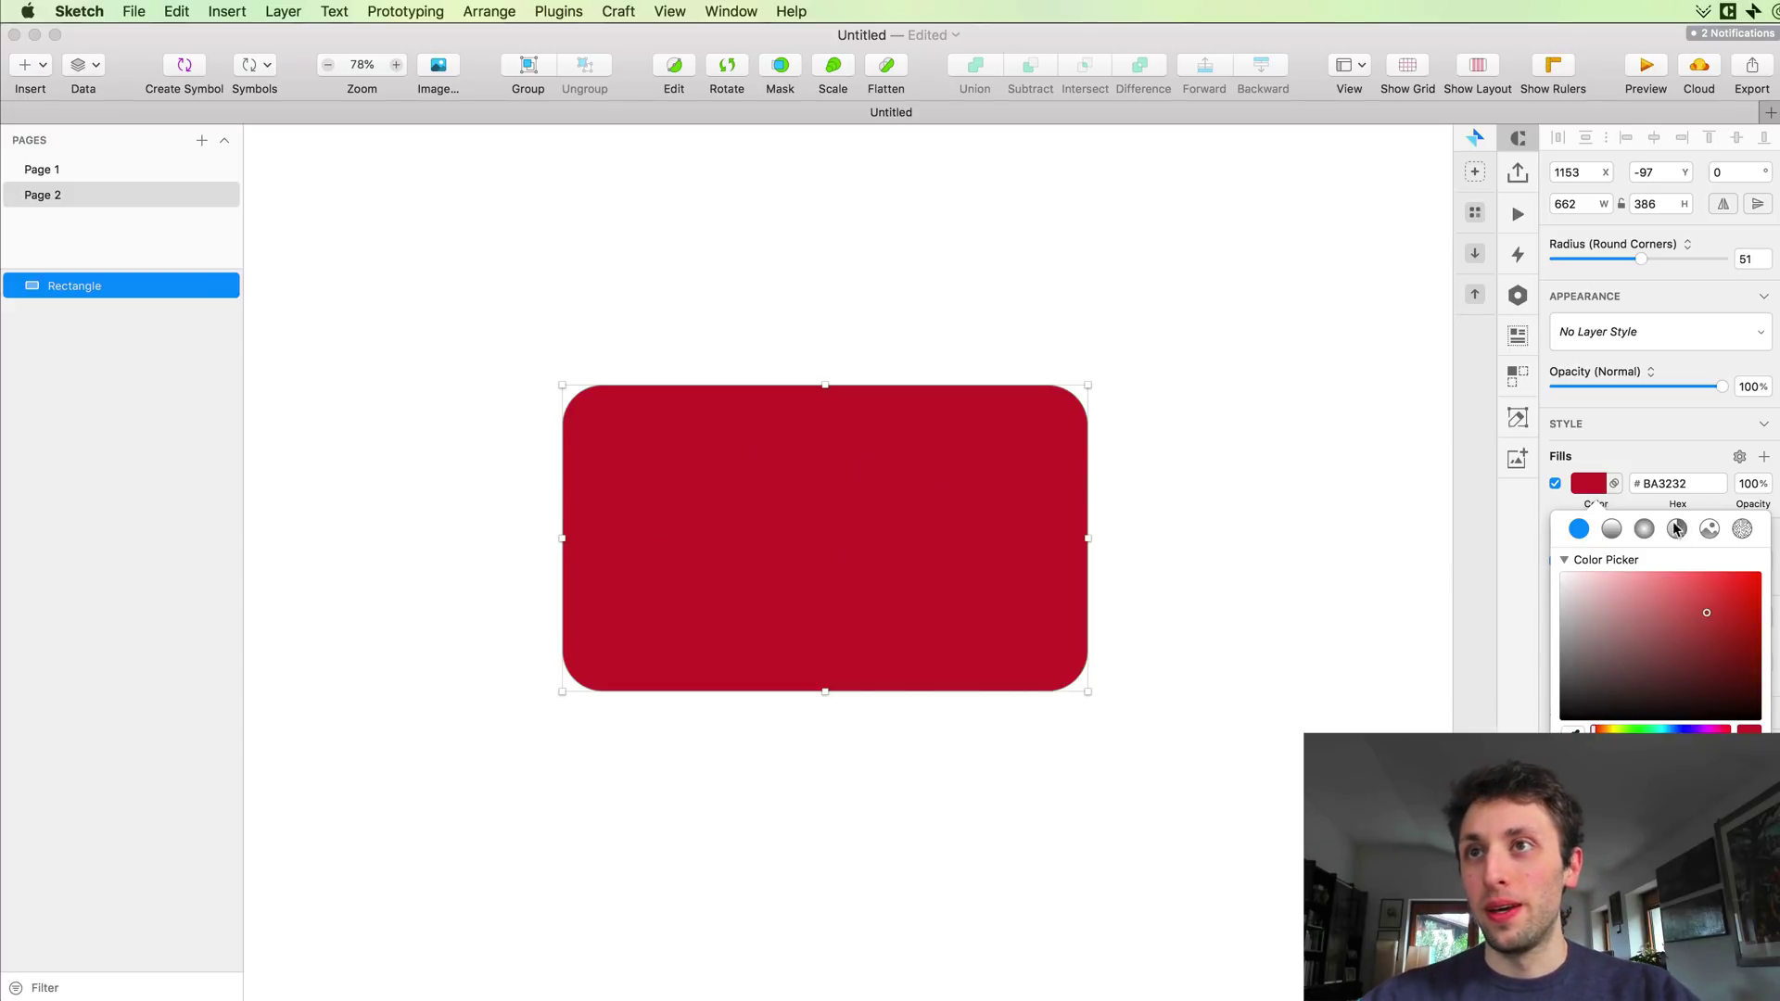
Step: Change the rectangle's fill to a linear gradient, try the green preset, and apply the diagonal blue-to-purple preset
click(1611, 529)
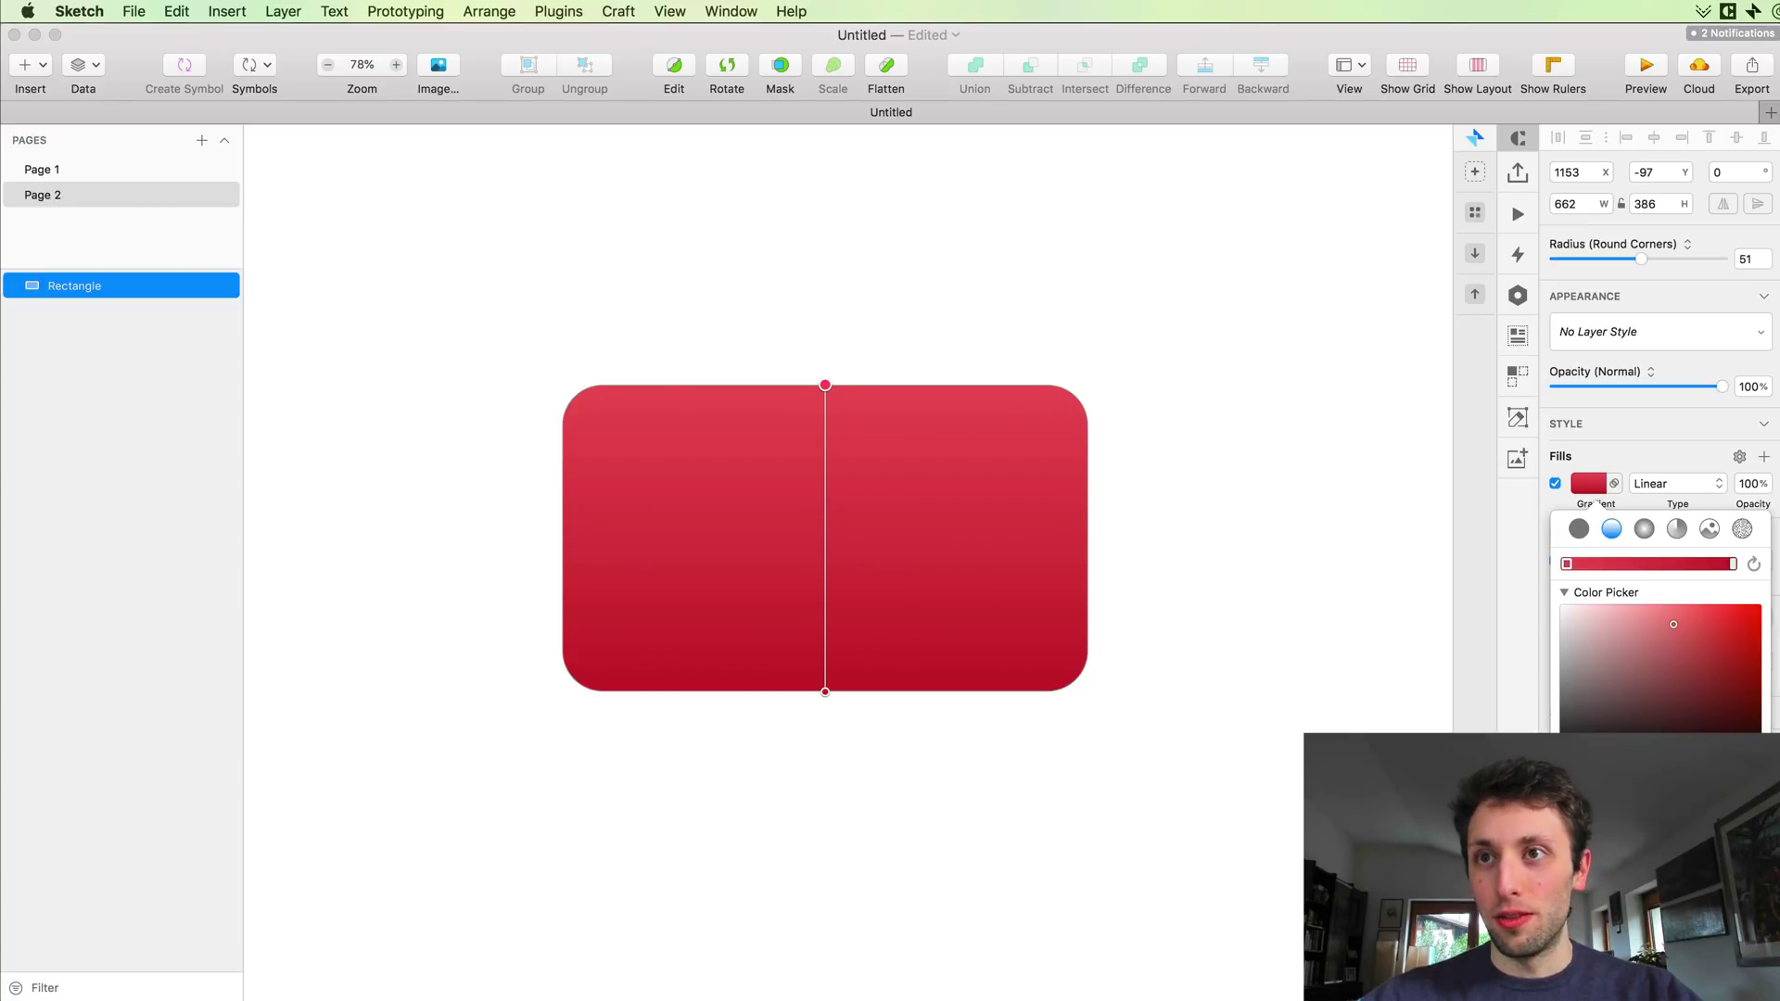
click(1632, 903)
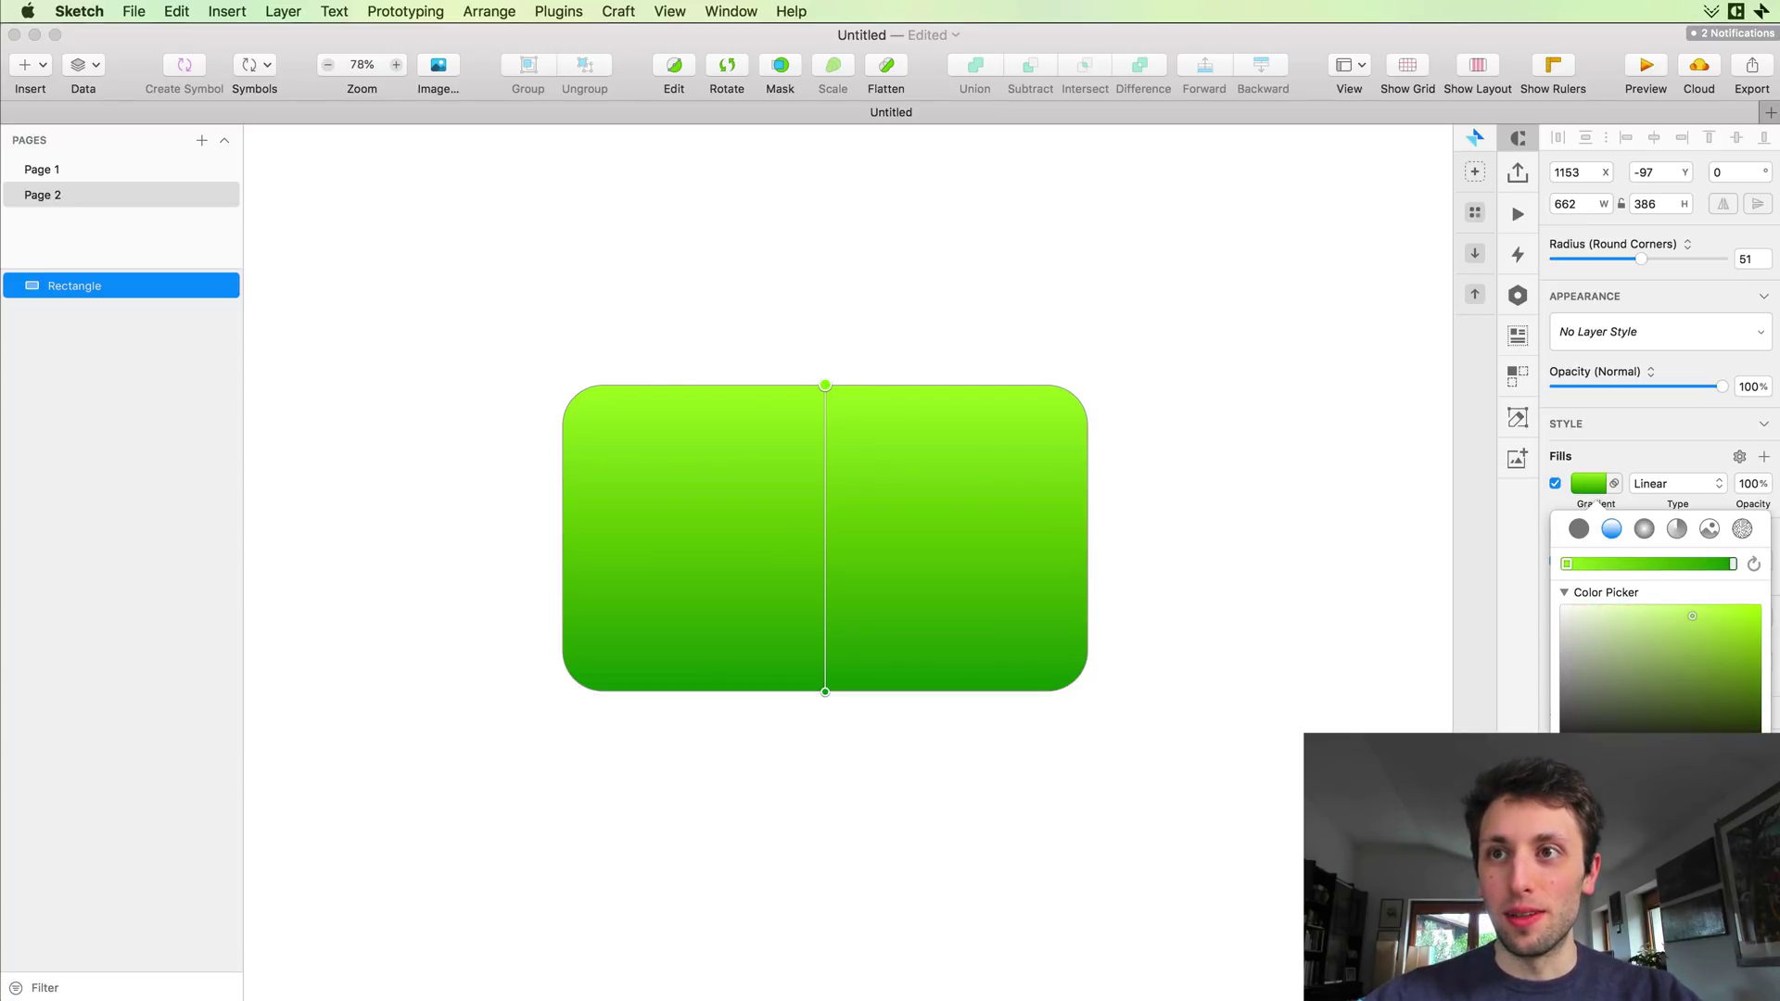
click(1659, 904)
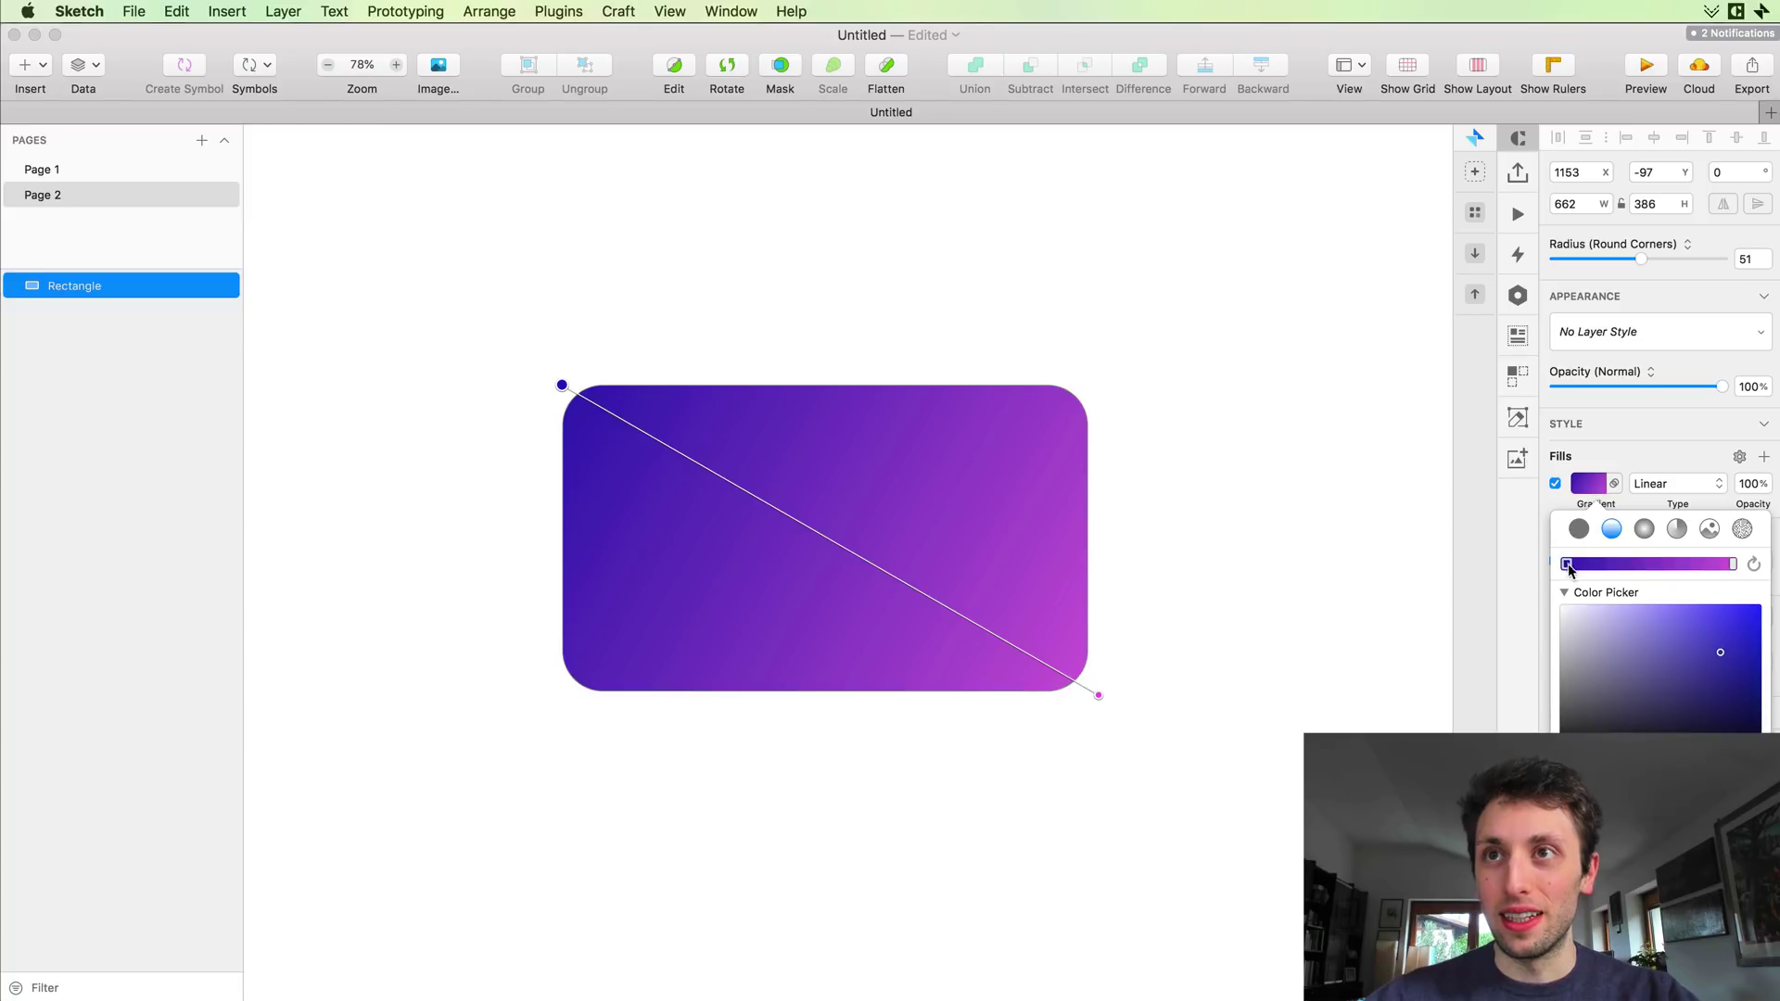
Step: Recolour the rectangle's linear gradient with bright green at its start point and coral red at its end point
drag(1722, 654, 1594, 622)
drag(1684, 766, 1630, 767)
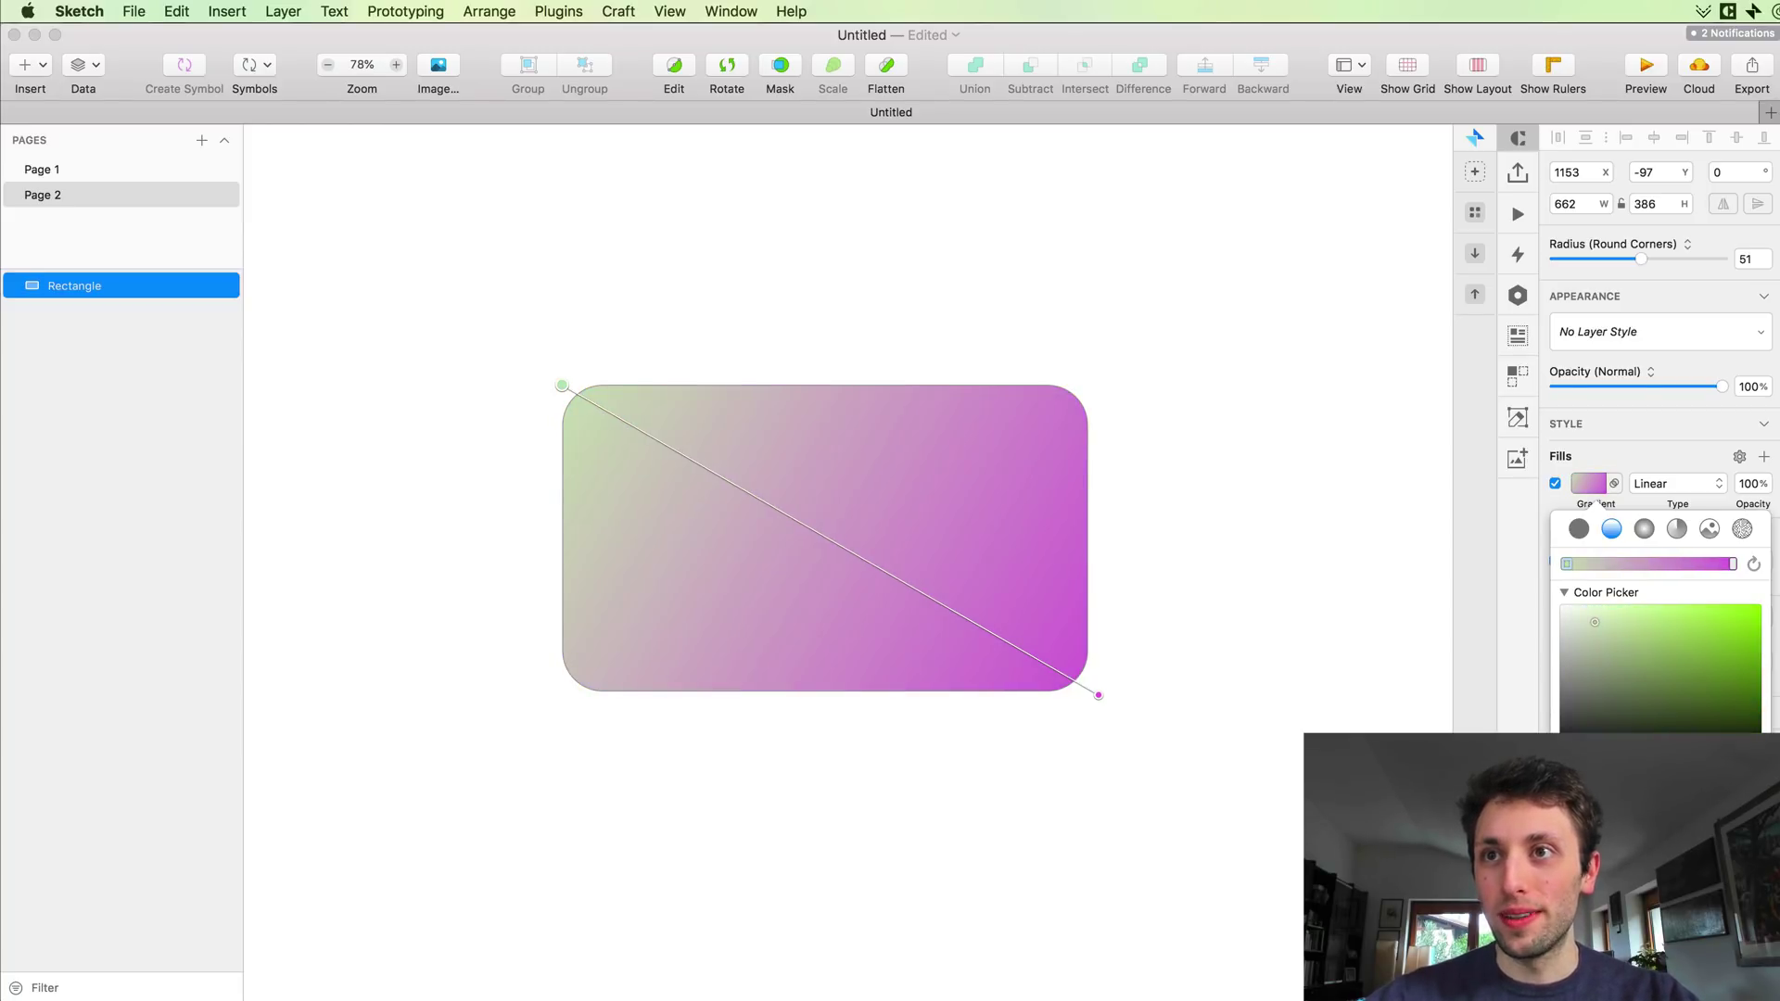
drag(1647, 688, 1760, 584)
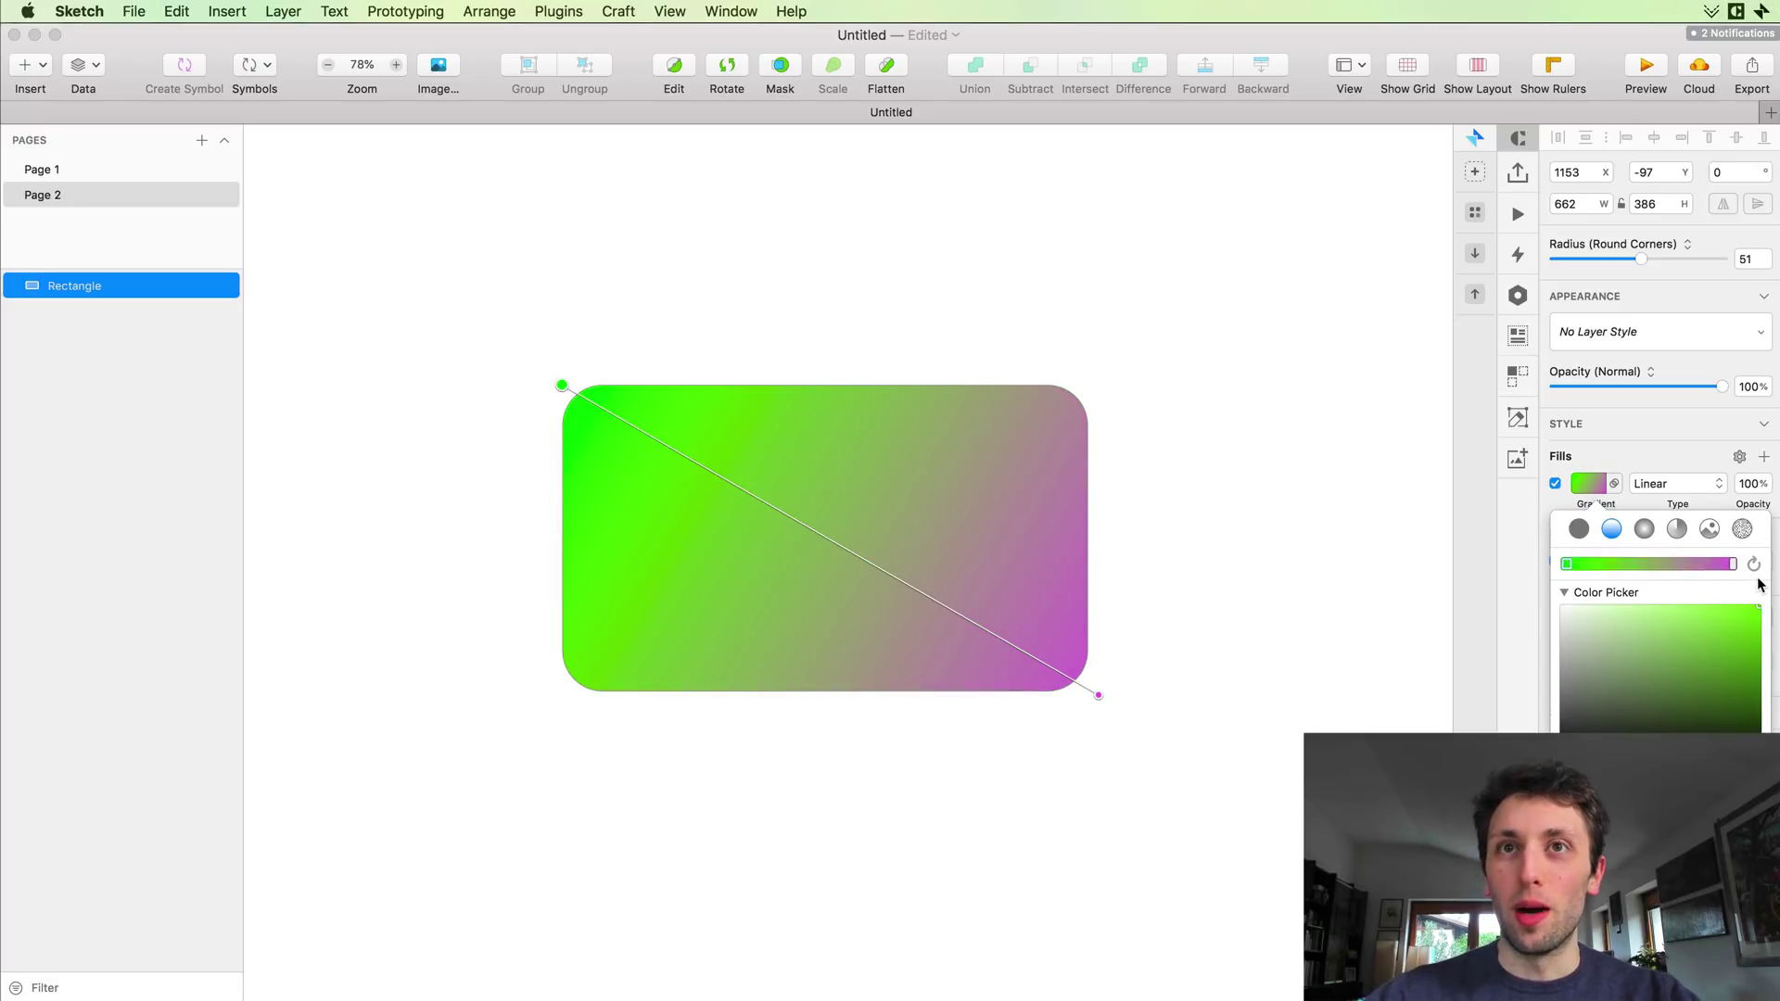
click(1731, 563)
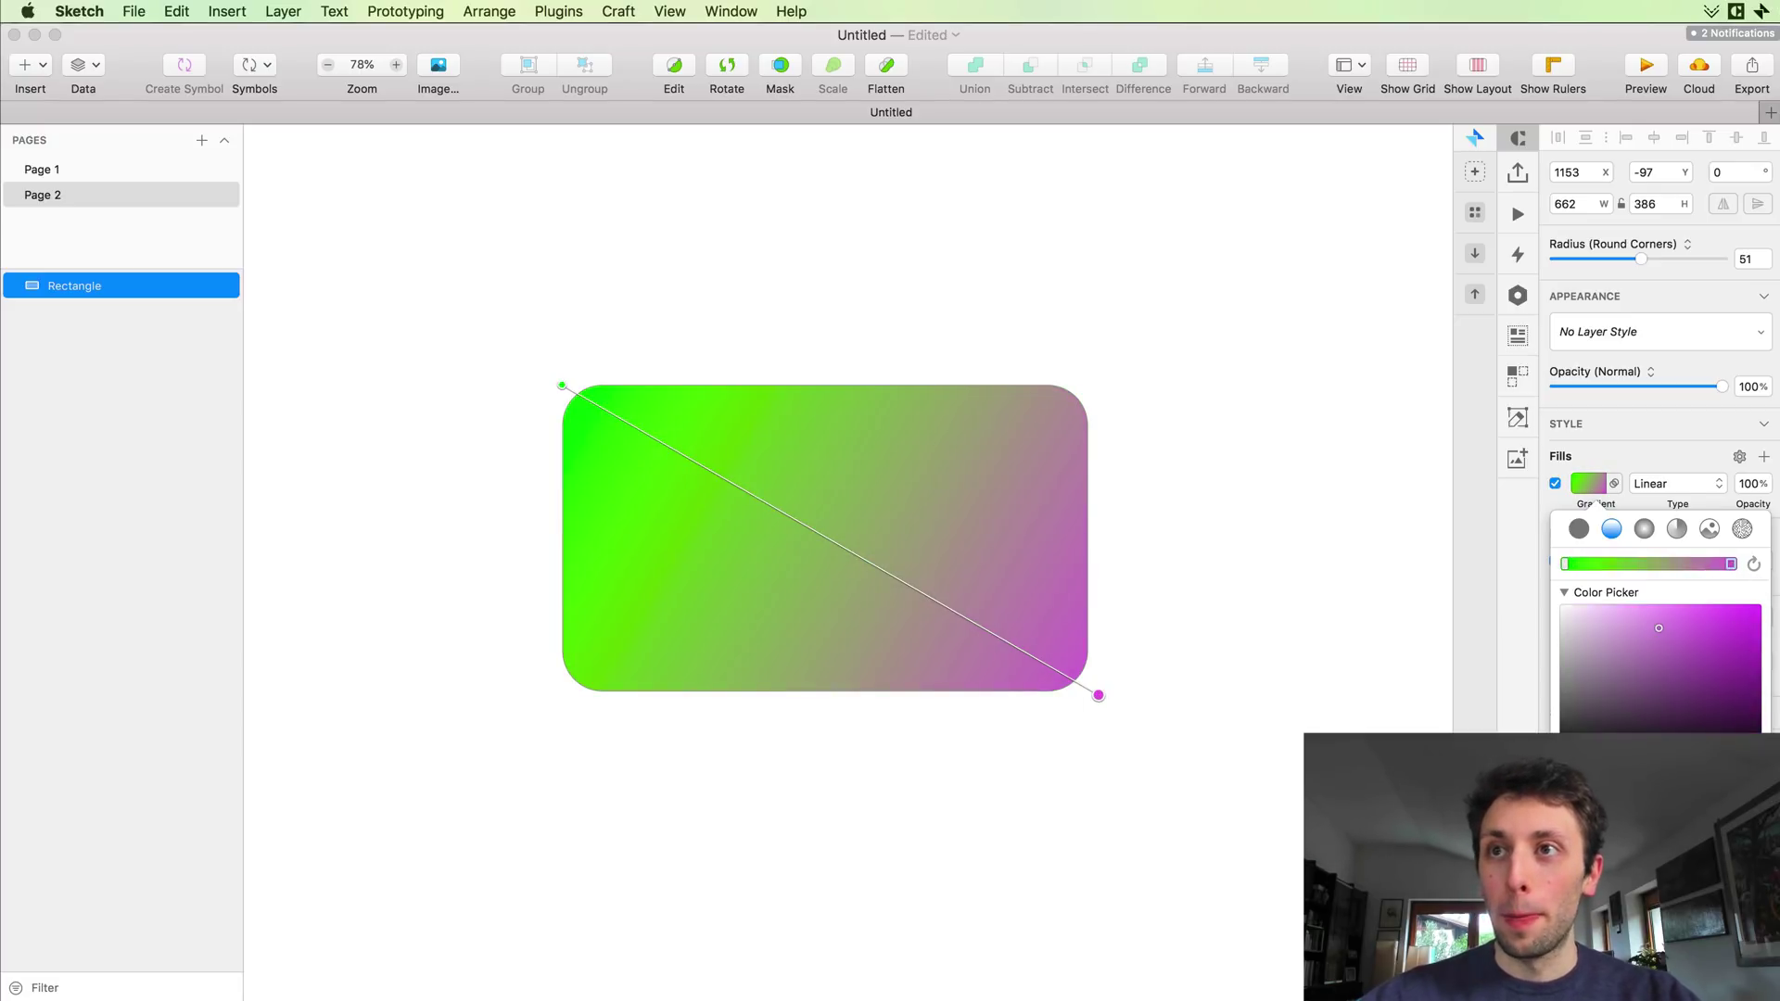
drag(1706, 766, 1733, 767)
drag(1697, 666, 1674, 561)
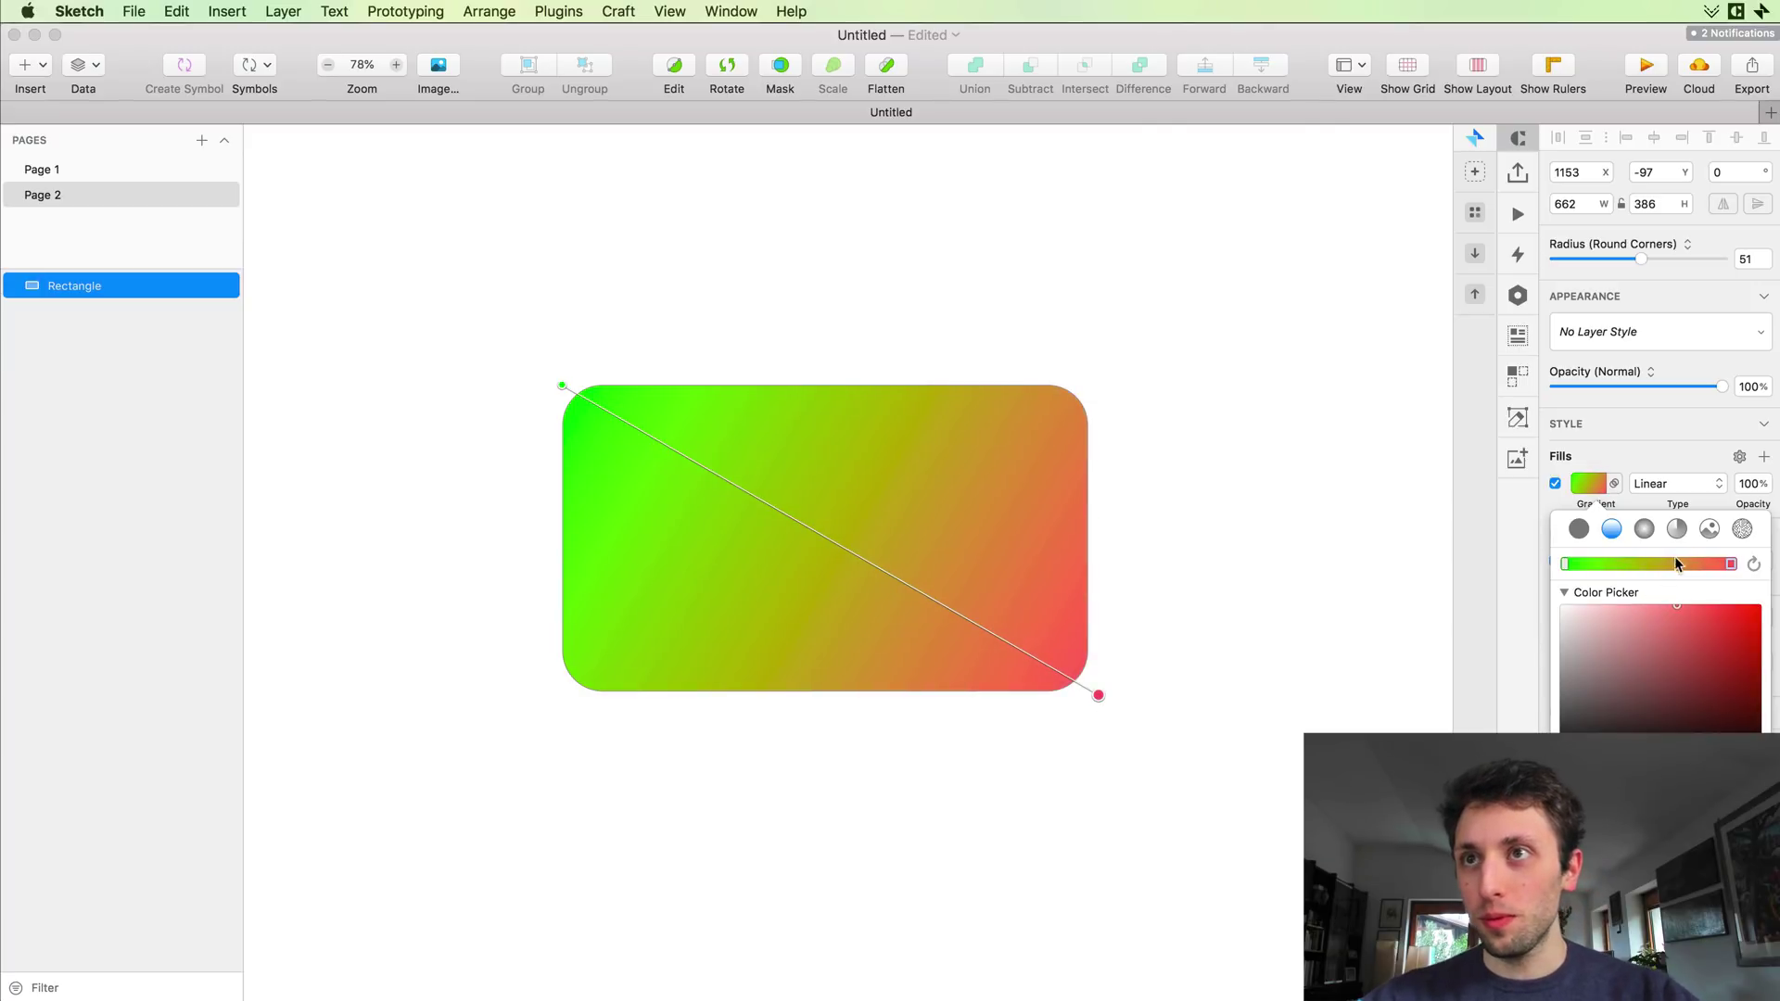
Step: Shift the gradient's coral red end point slightly on the canvas and close the fill settings
click(1099, 695)
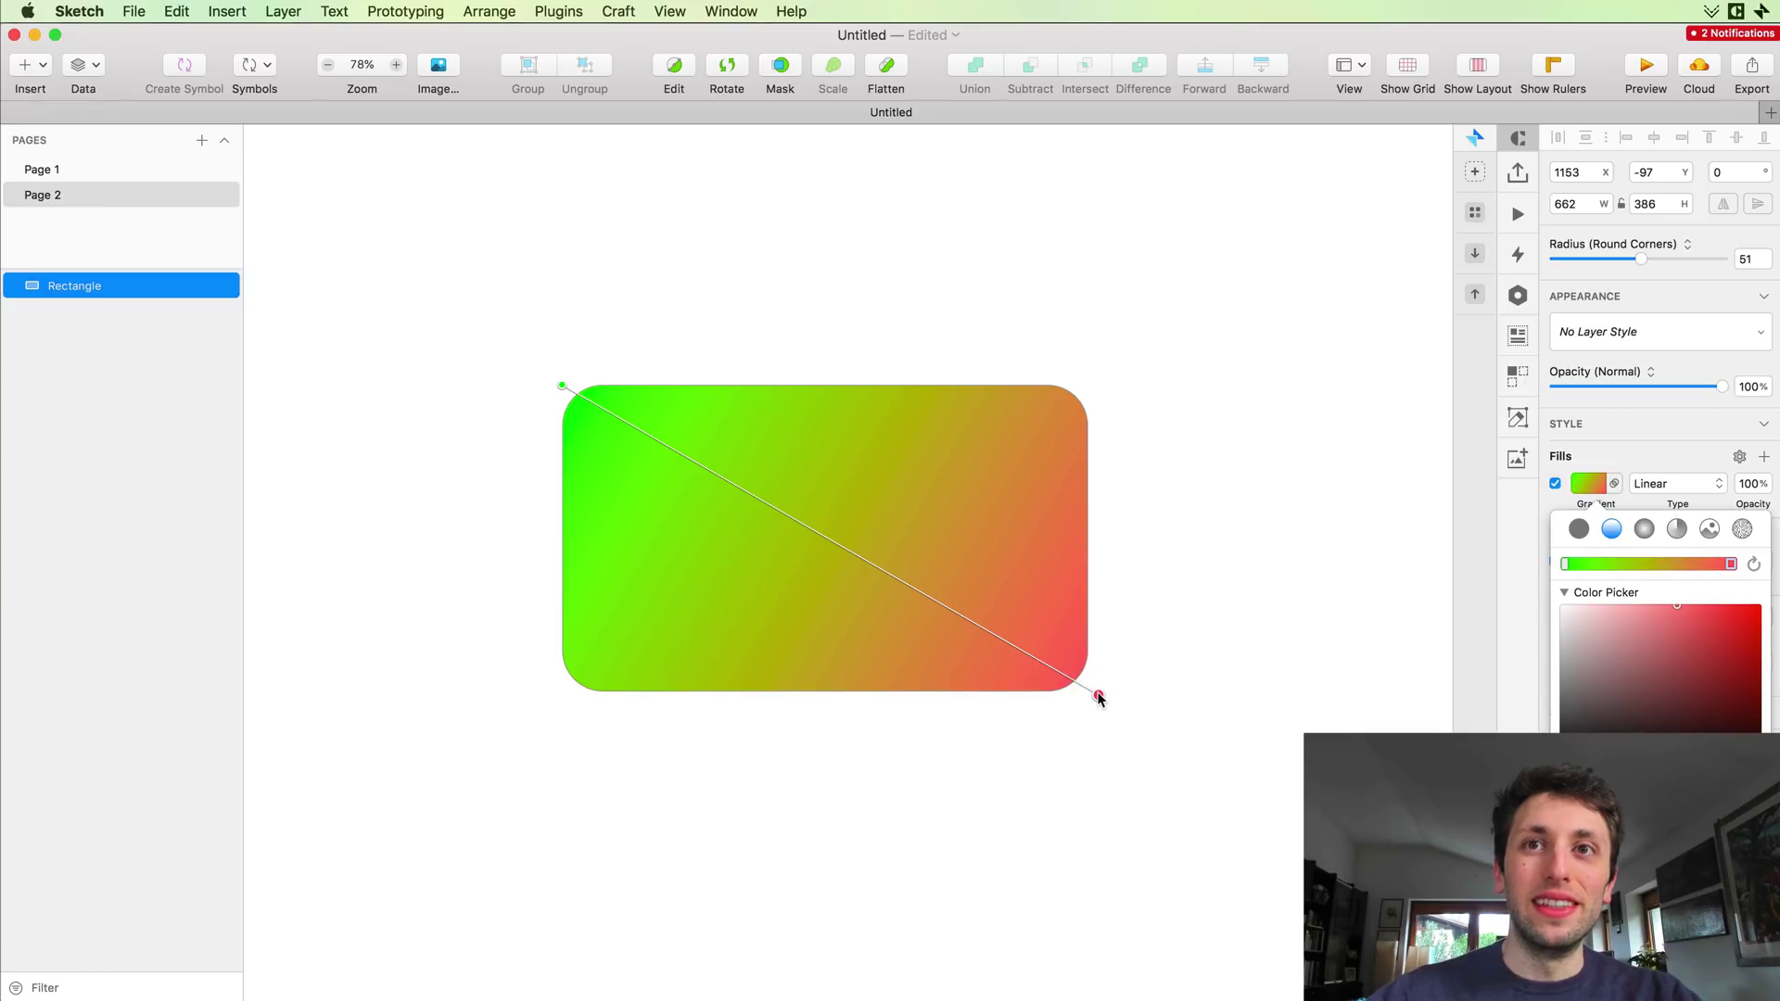
mouse_move(1099, 698)
mouse_down()
mouse_move(809, 788)
mouse_move(544, 786)
mouse_move(213, 643)
mouse_move(260, 343)
mouse_move(876, 936)
mouse_move(1054, 398)
mouse_move(1112, 767)
mouse_move(1137, 788)
mouse_move(1100, 751)
mouse_move(1140, 715)
mouse_move(1117, 678)
mouse_move(1124, 694)
mouse_move(902, 753)
mouse_move(1109, 707)
mouse_move(1101, 692)
mouse_up()
click(1610, 451)
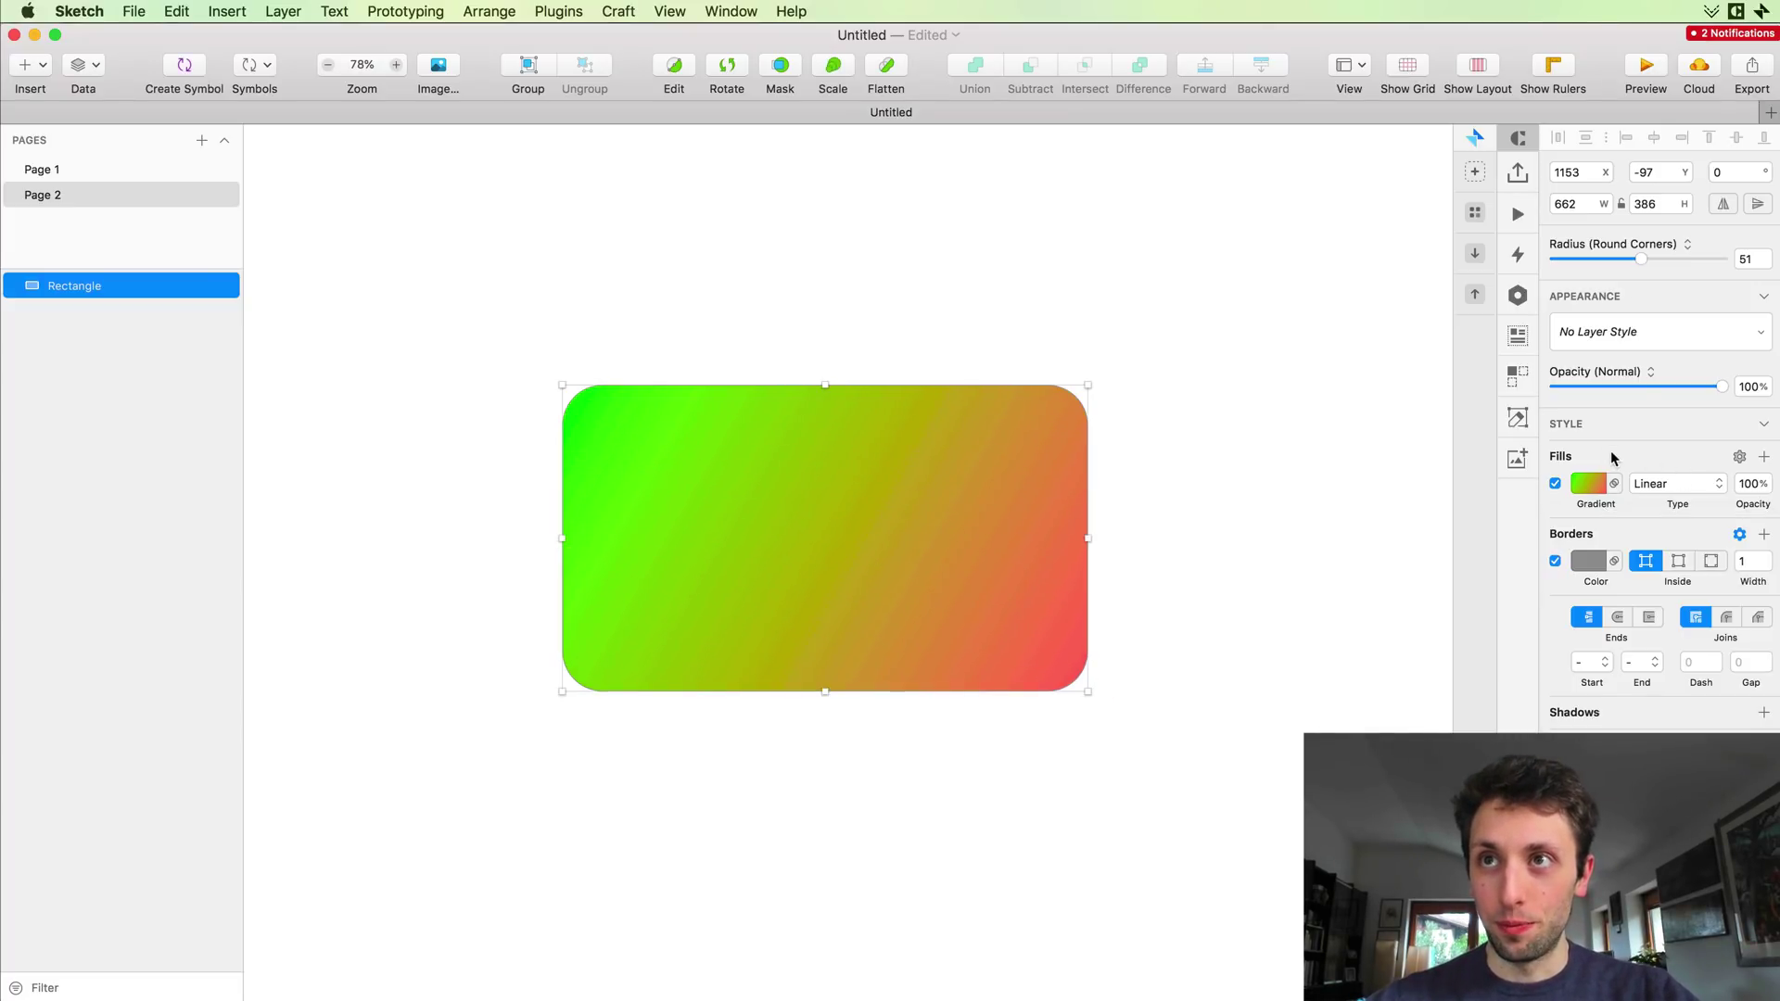
Step: Change the rectangle's fill from a linear to a radial gradient, and finally to an angular gradient
click(1593, 484)
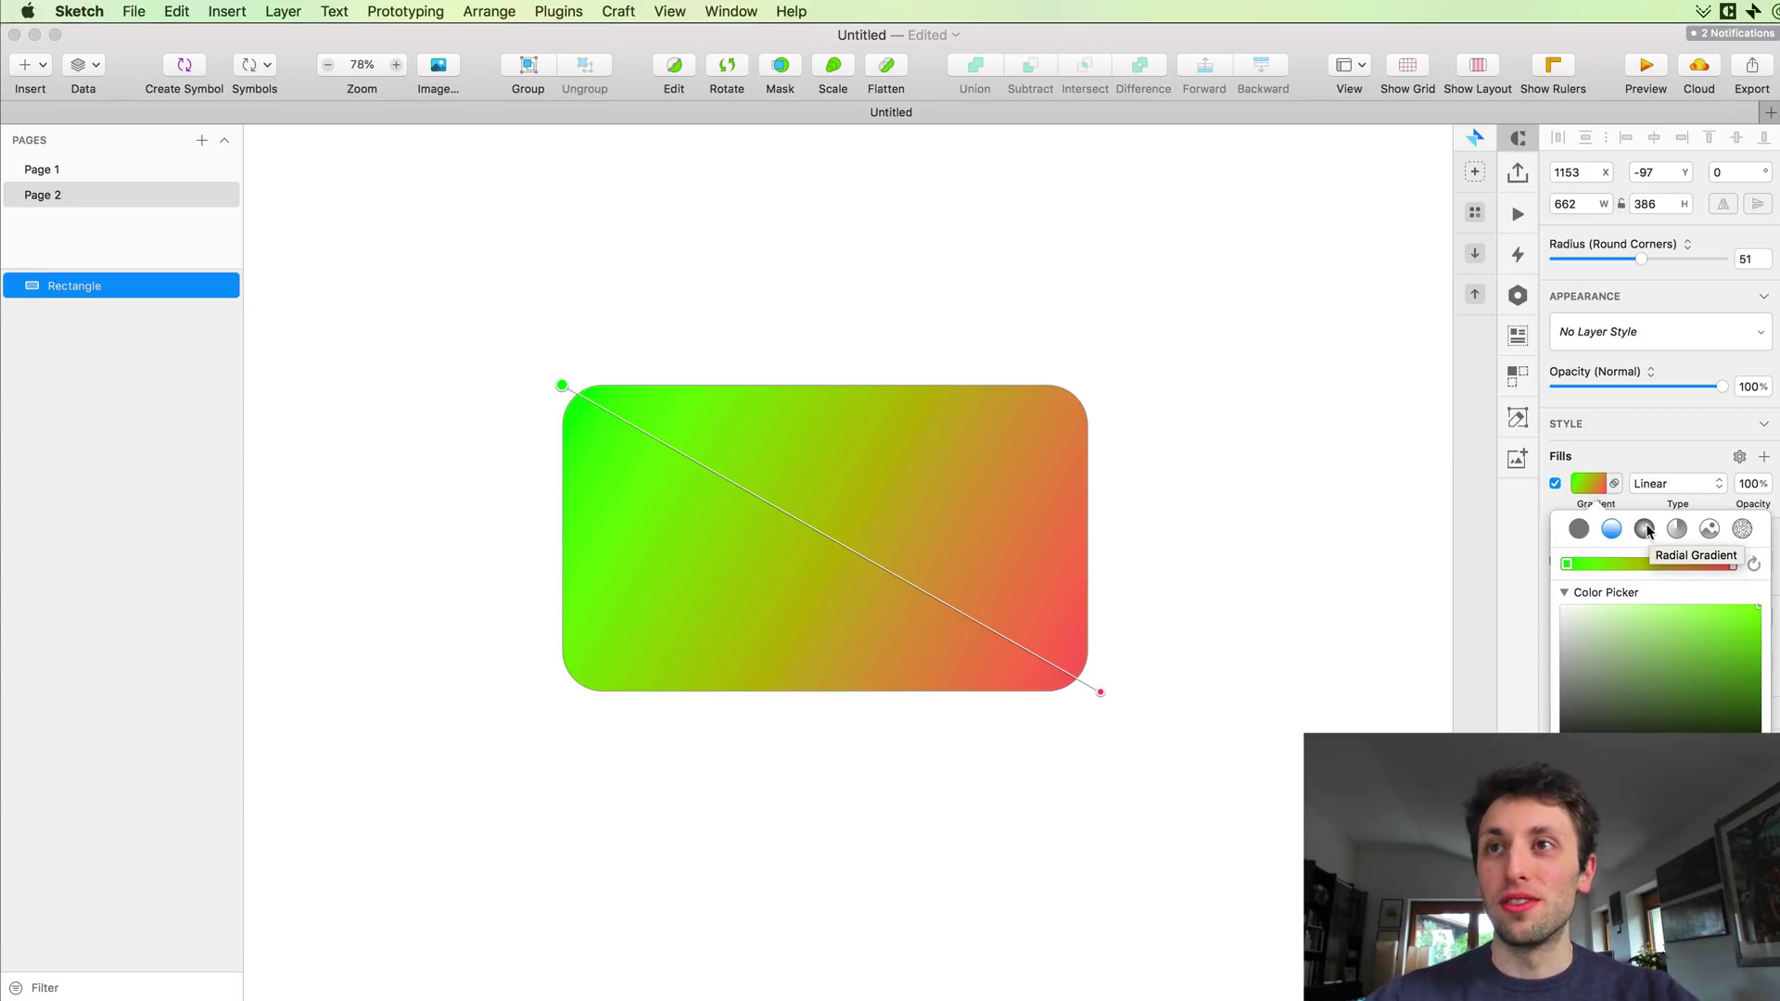
click(1648, 532)
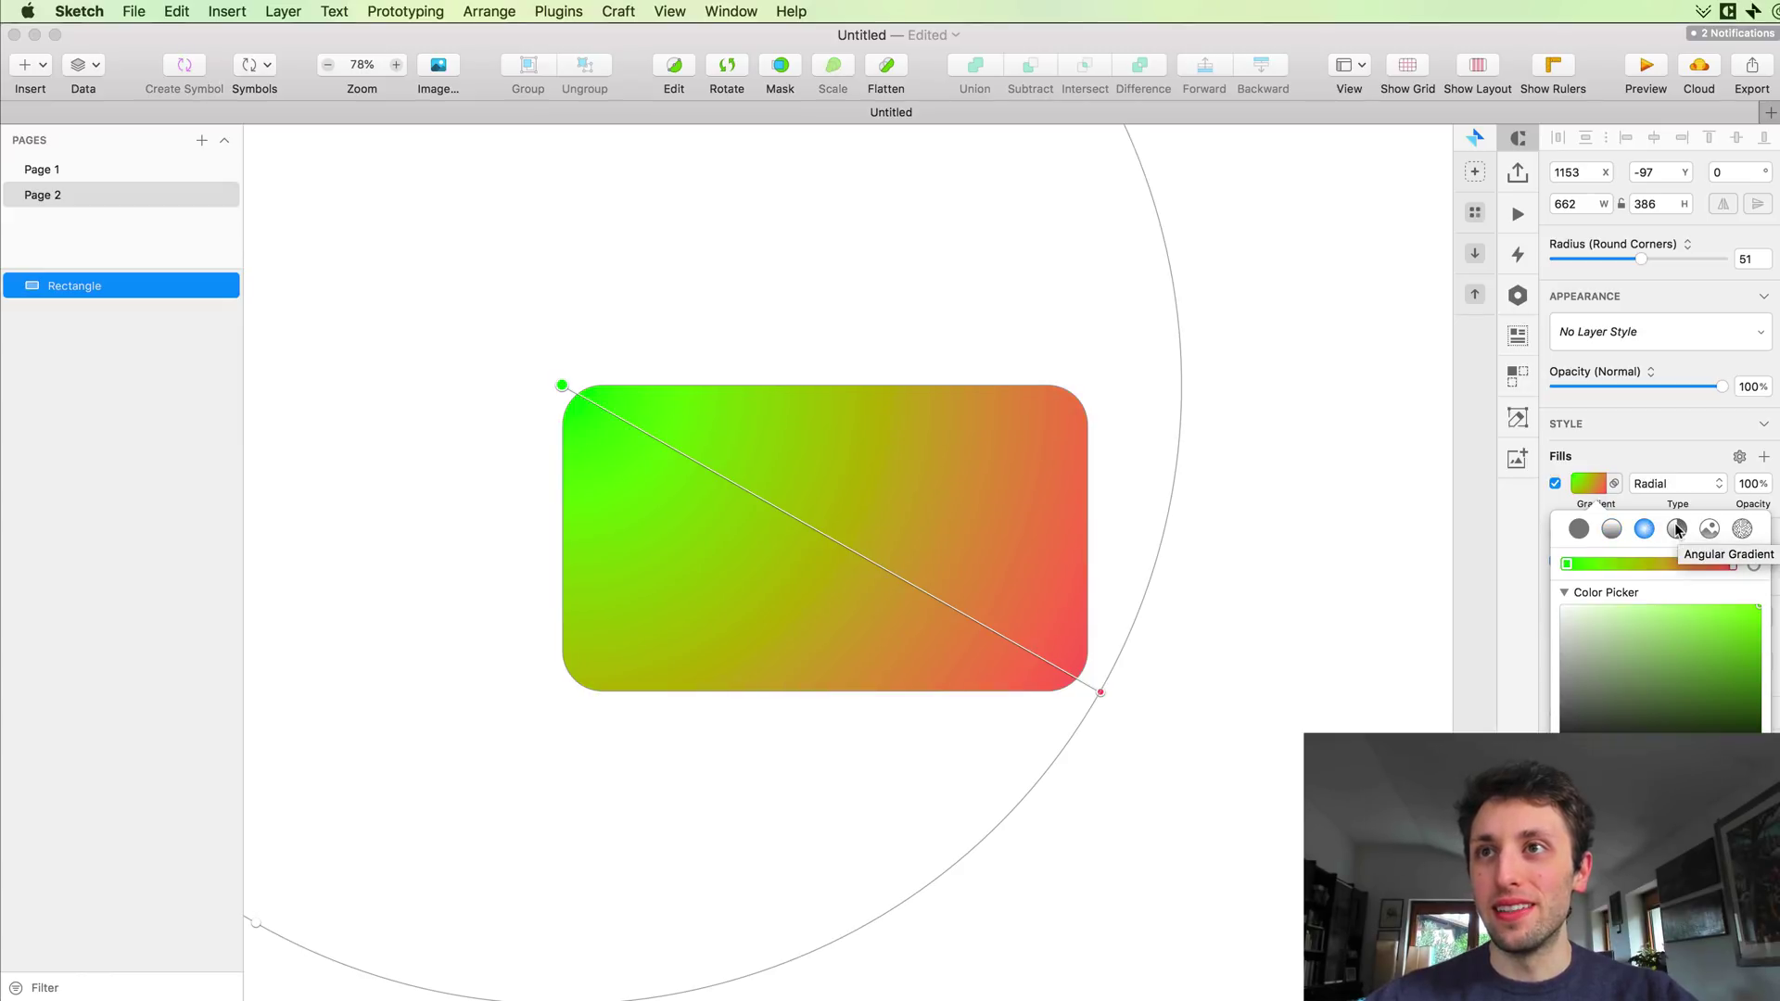
click(1678, 530)
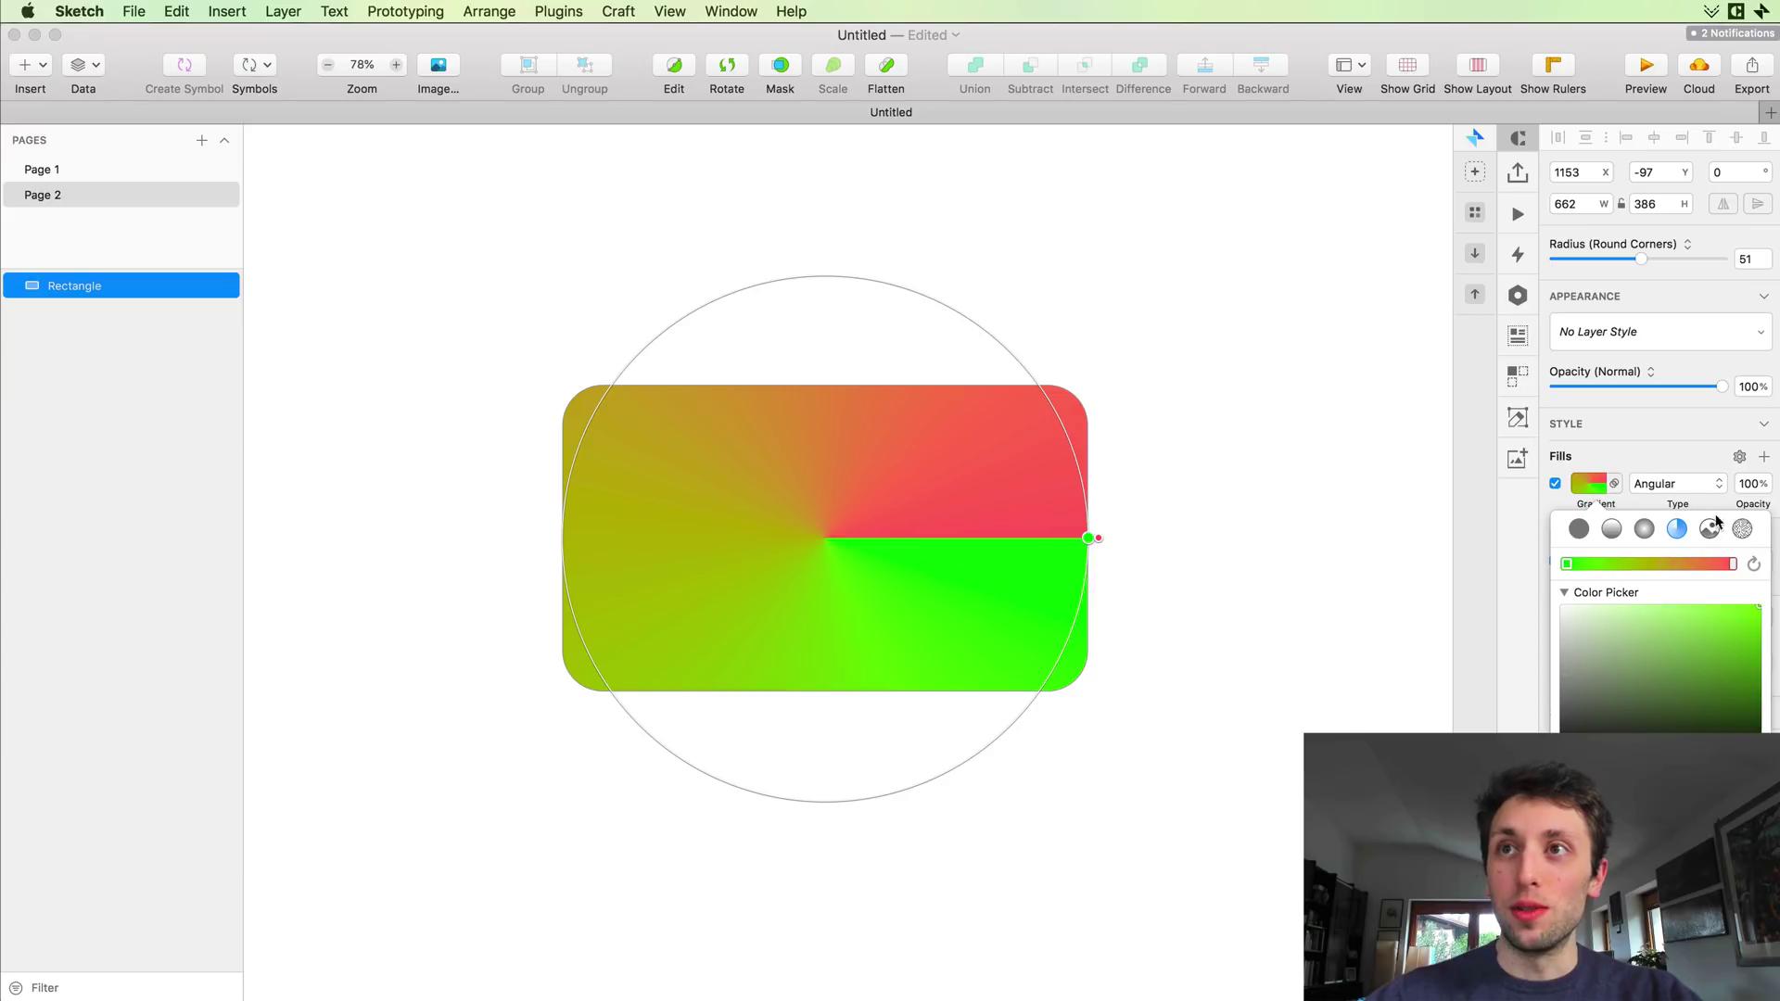
Step: Switch the rectangle to an image fill, try the global pattern images, and apply the checkerboard pattern
click(1709, 529)
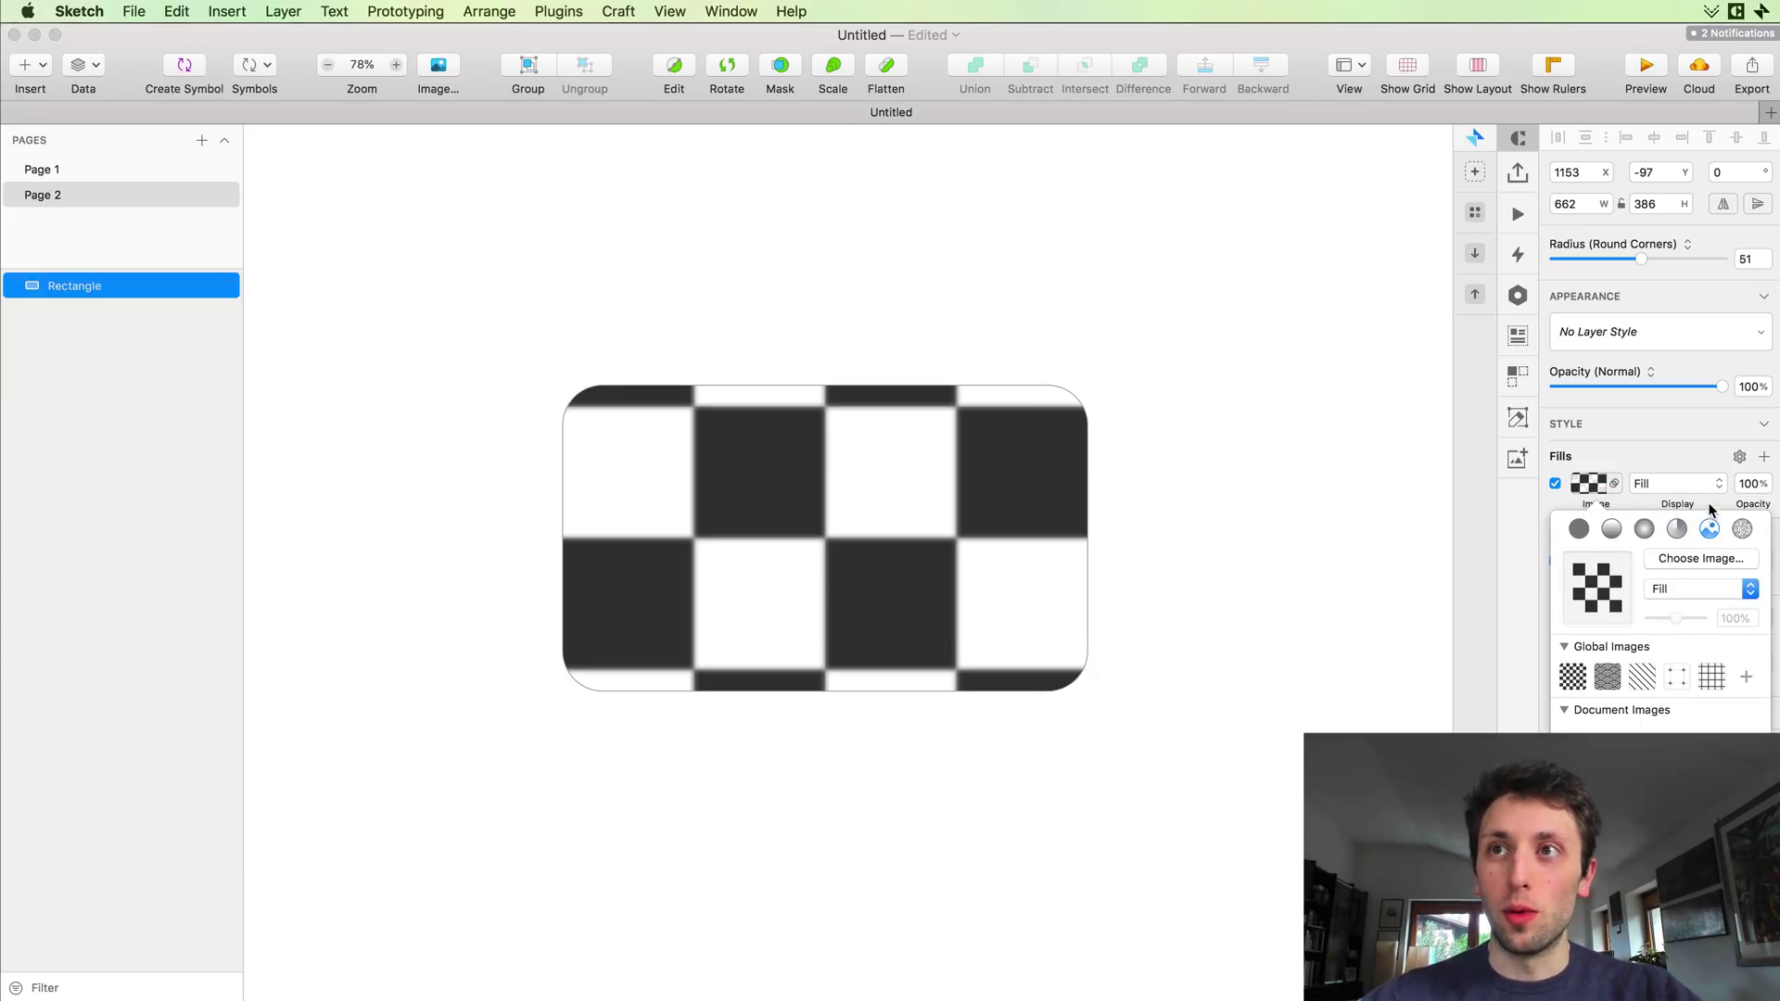
click(1600, 674)
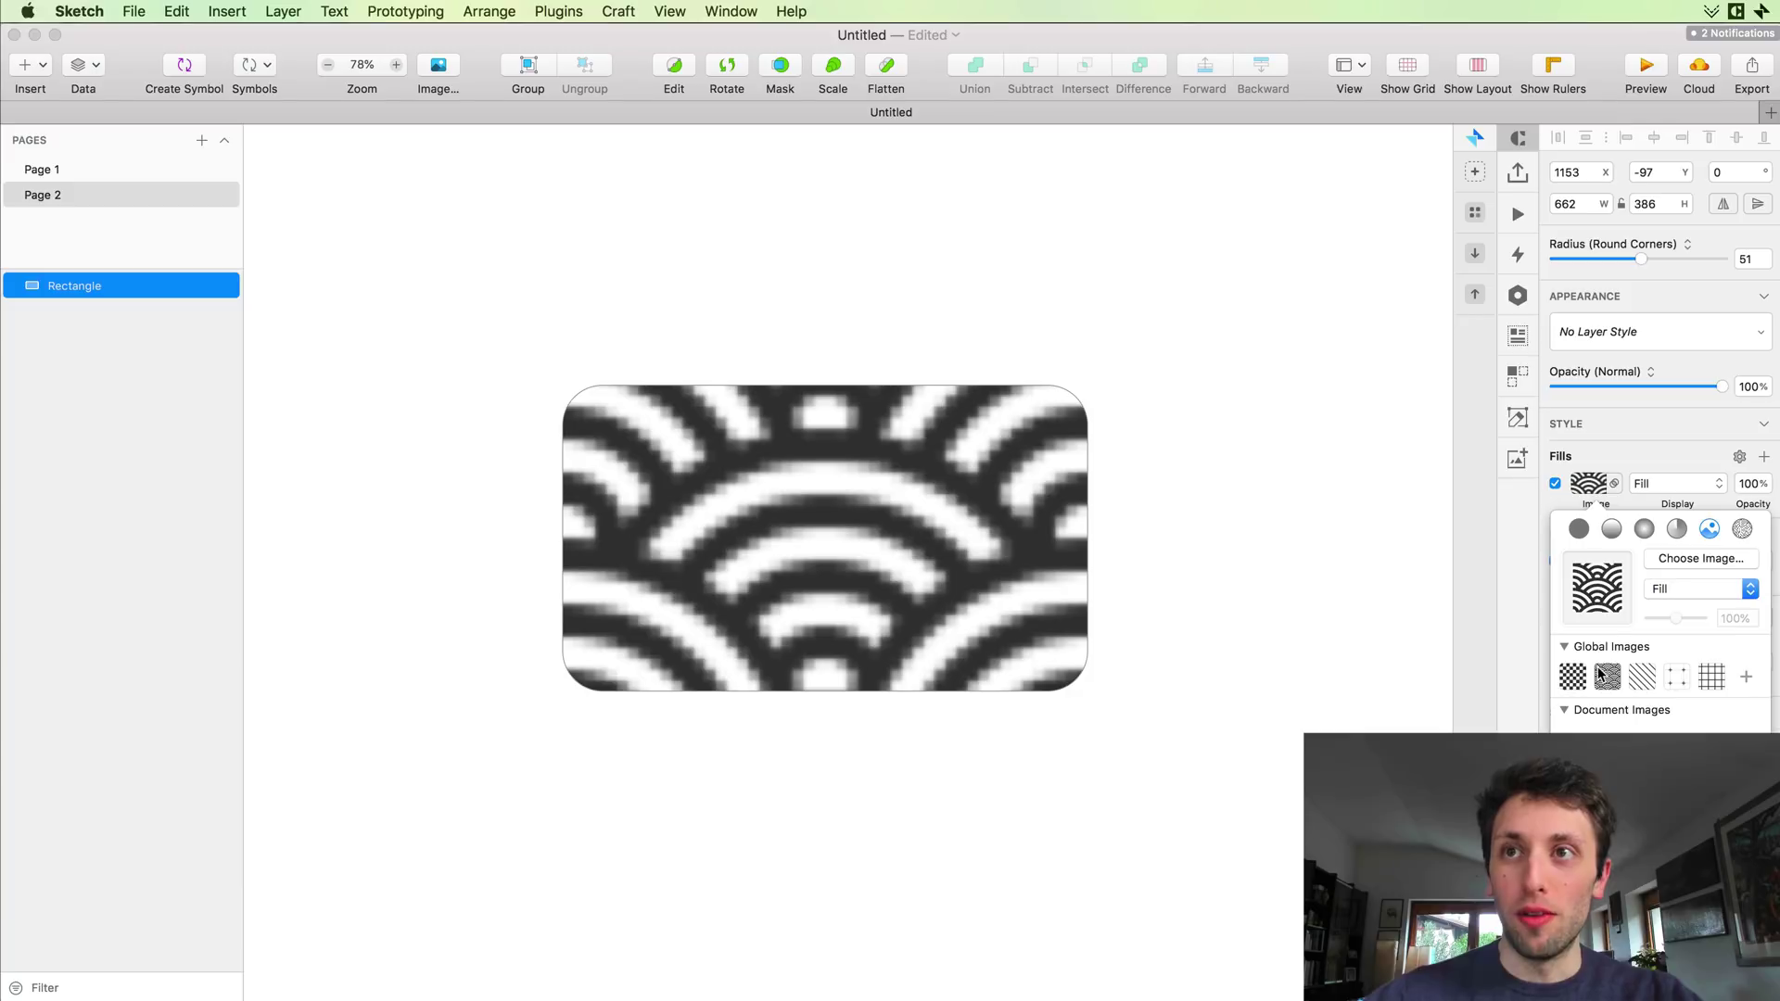
click(1646, 678)
click(1677, 677)
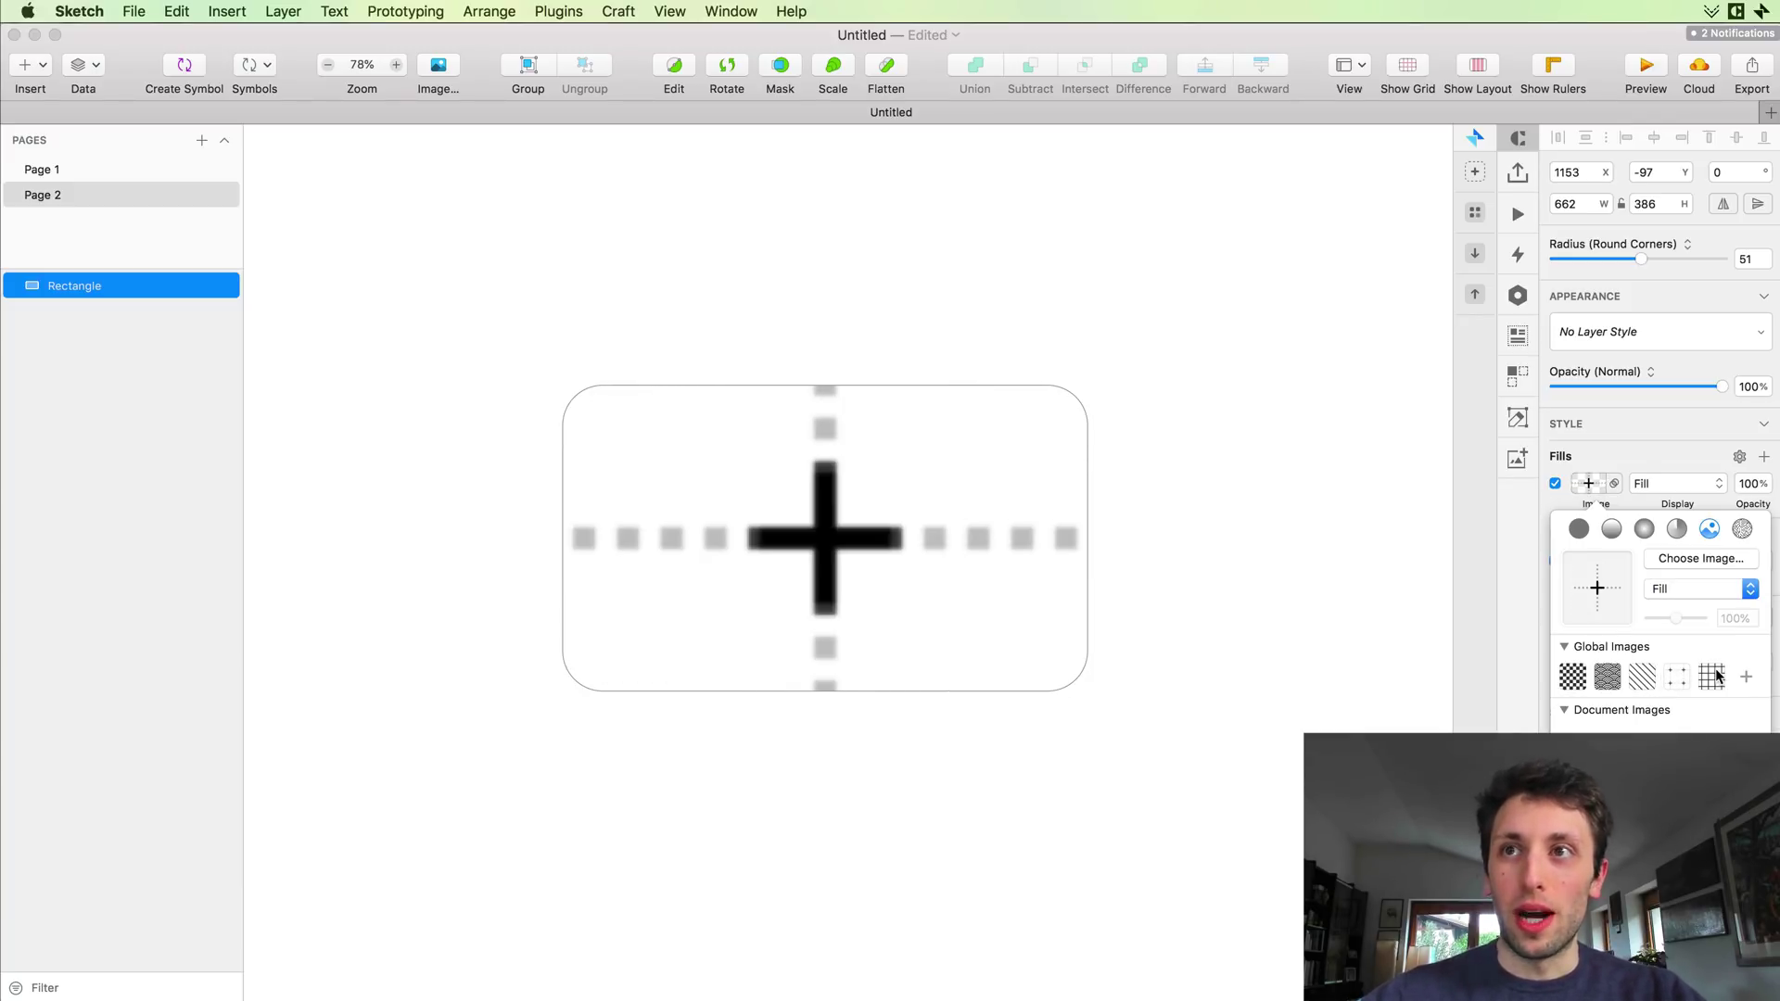
click(1711, 677)
click(1567, 677)
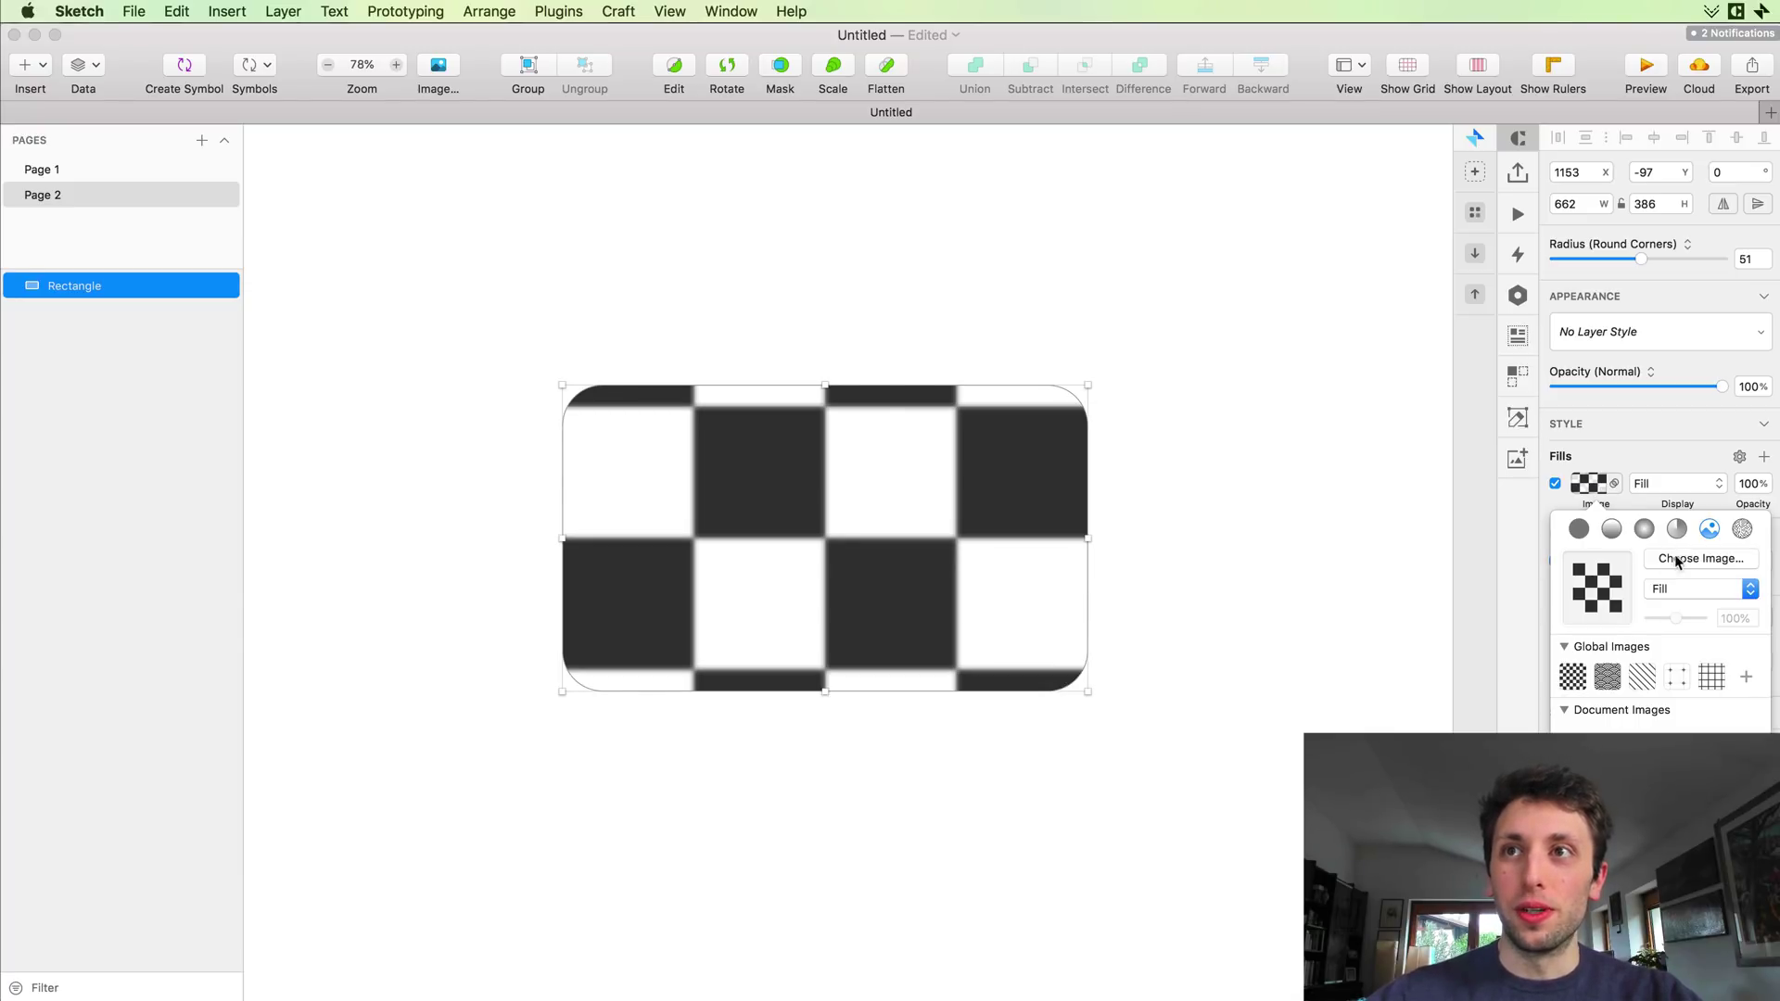
click(1201, 483)
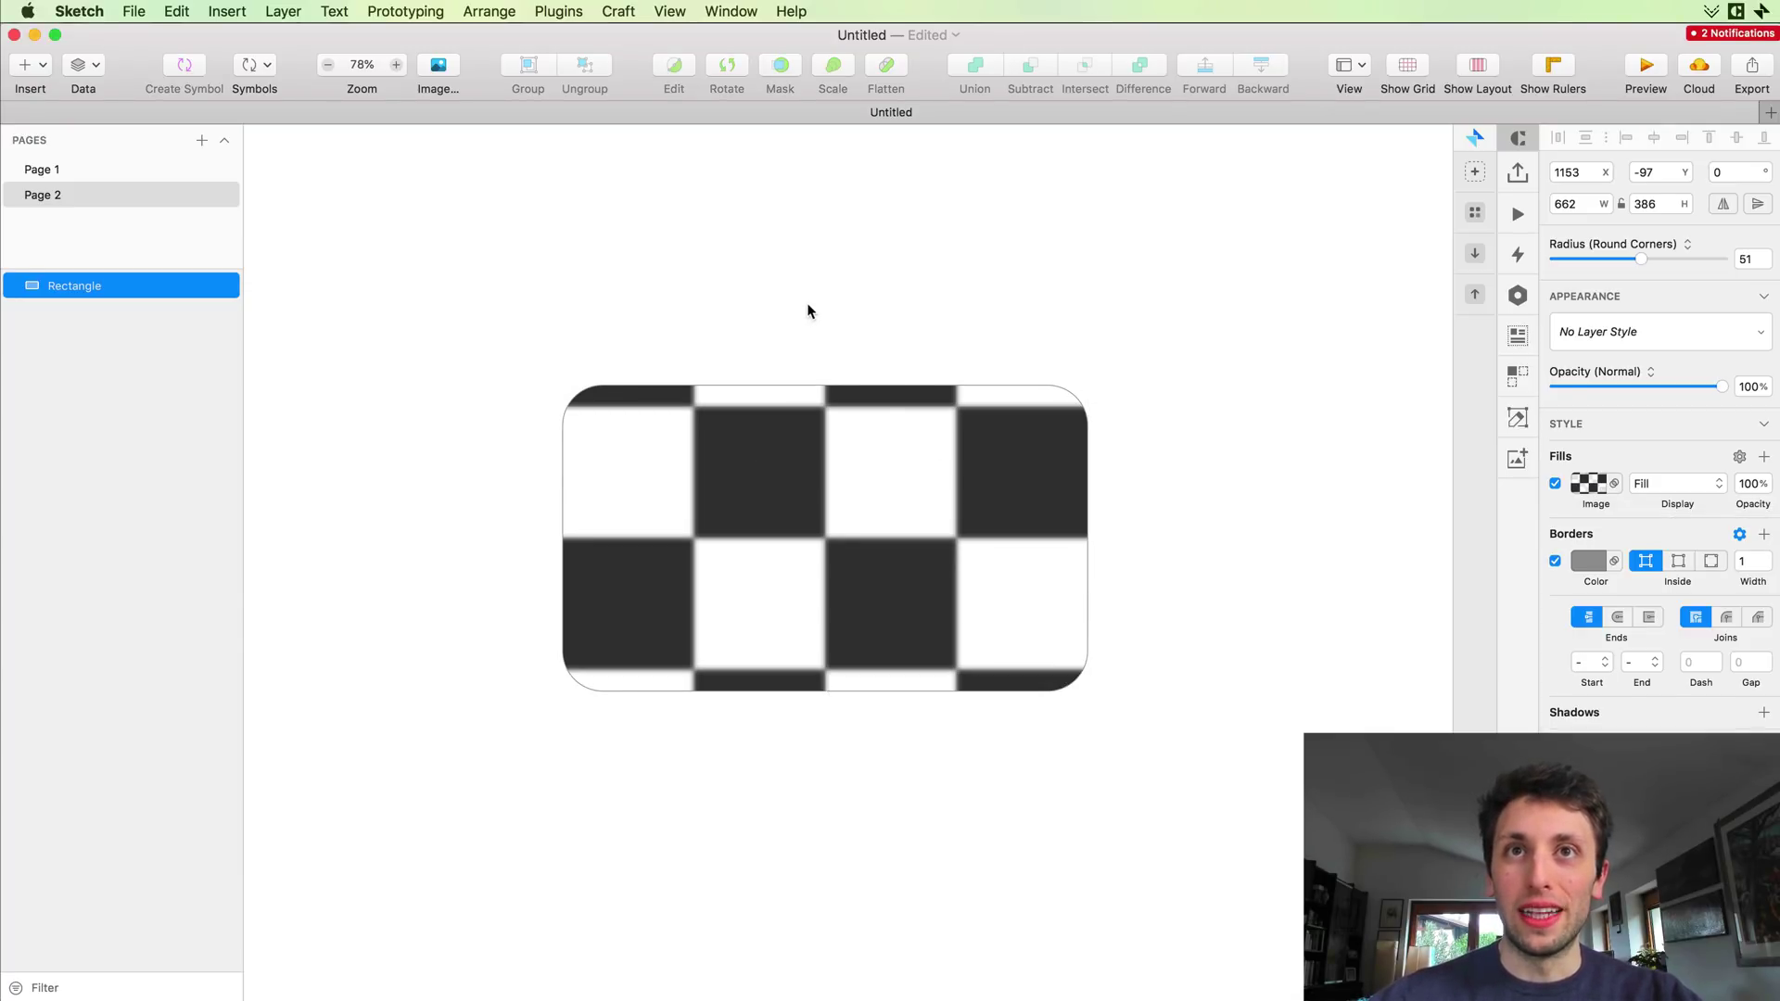
Step: Fill the selected rectangle with a random photo from the Unsplash image data source, and deselect it
click(834, 306)
click(881, 409)
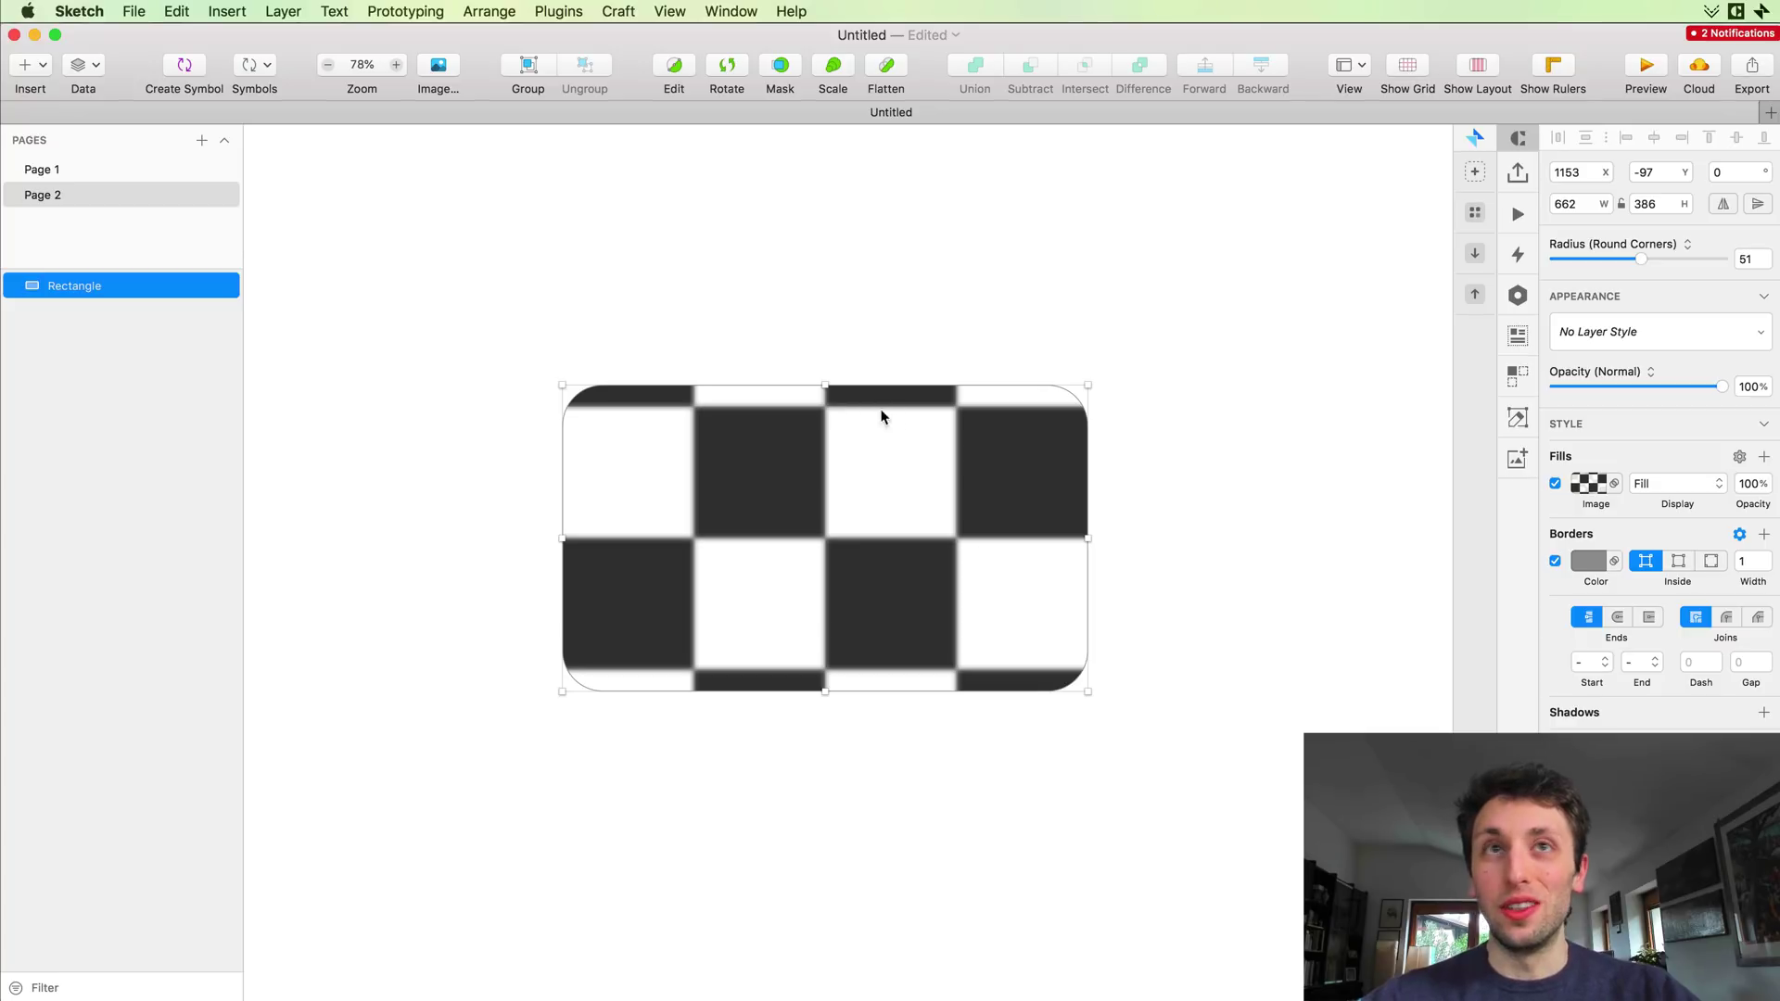
click(92, 65)
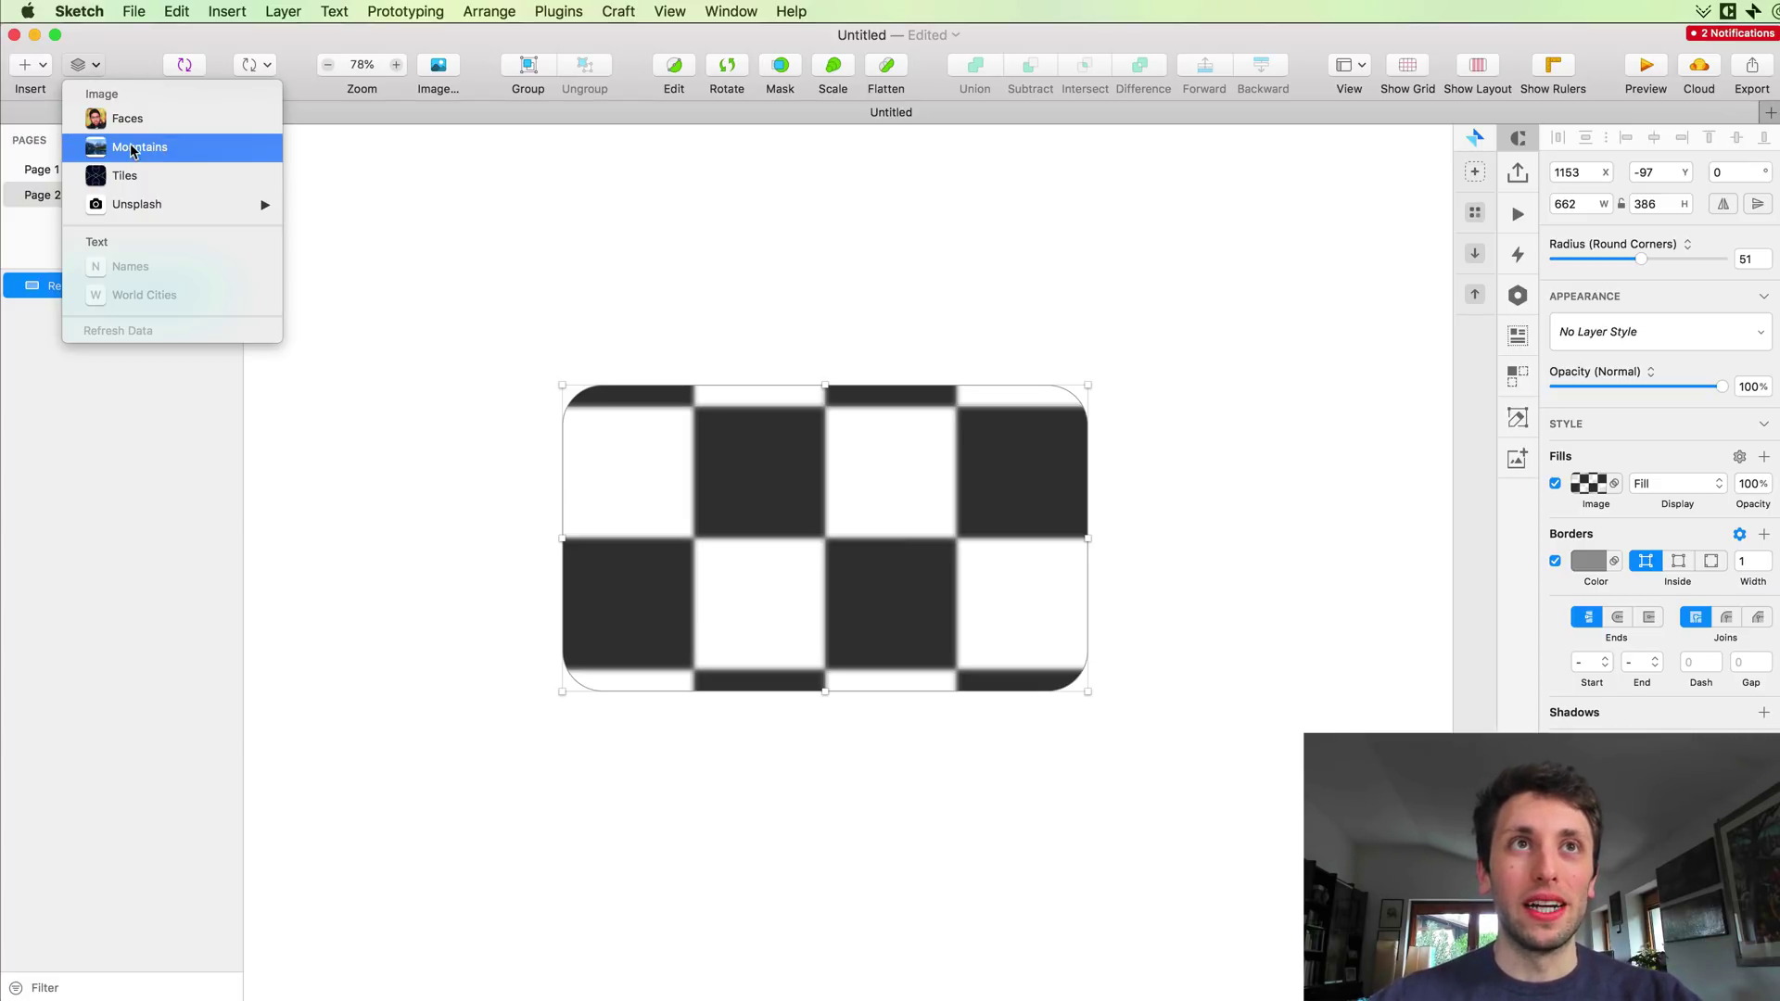
mouse_move(123, 203)
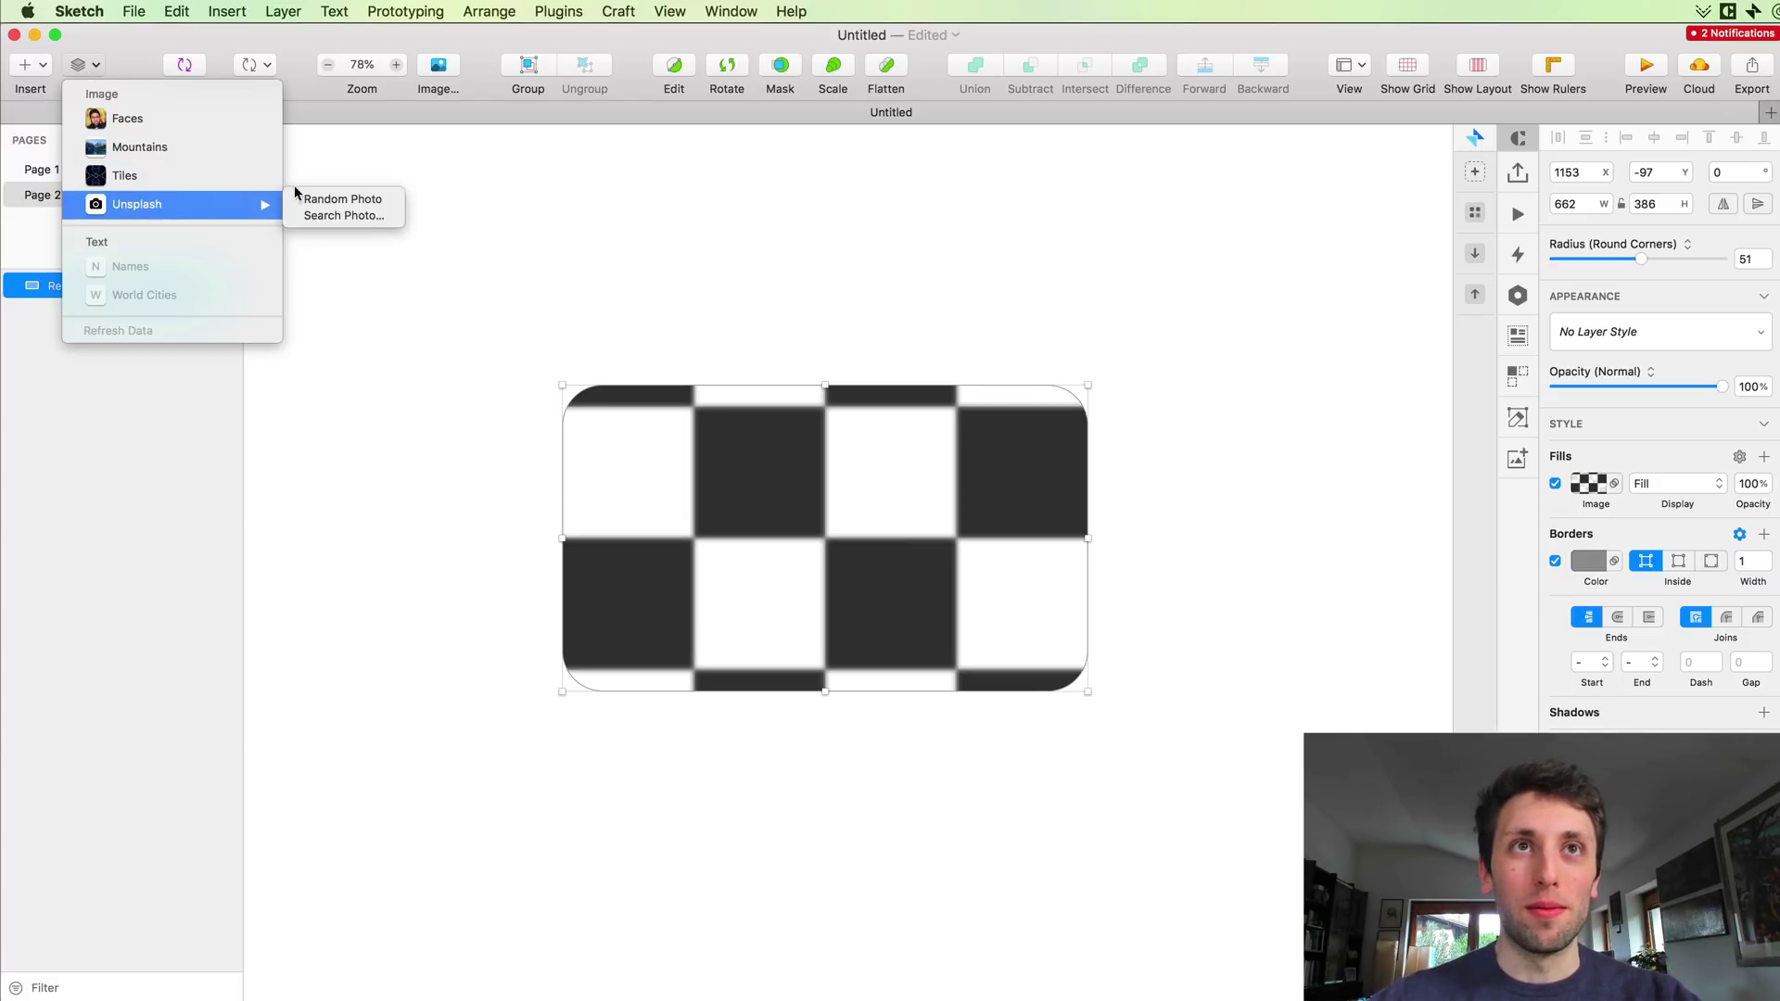
click(355, 202)
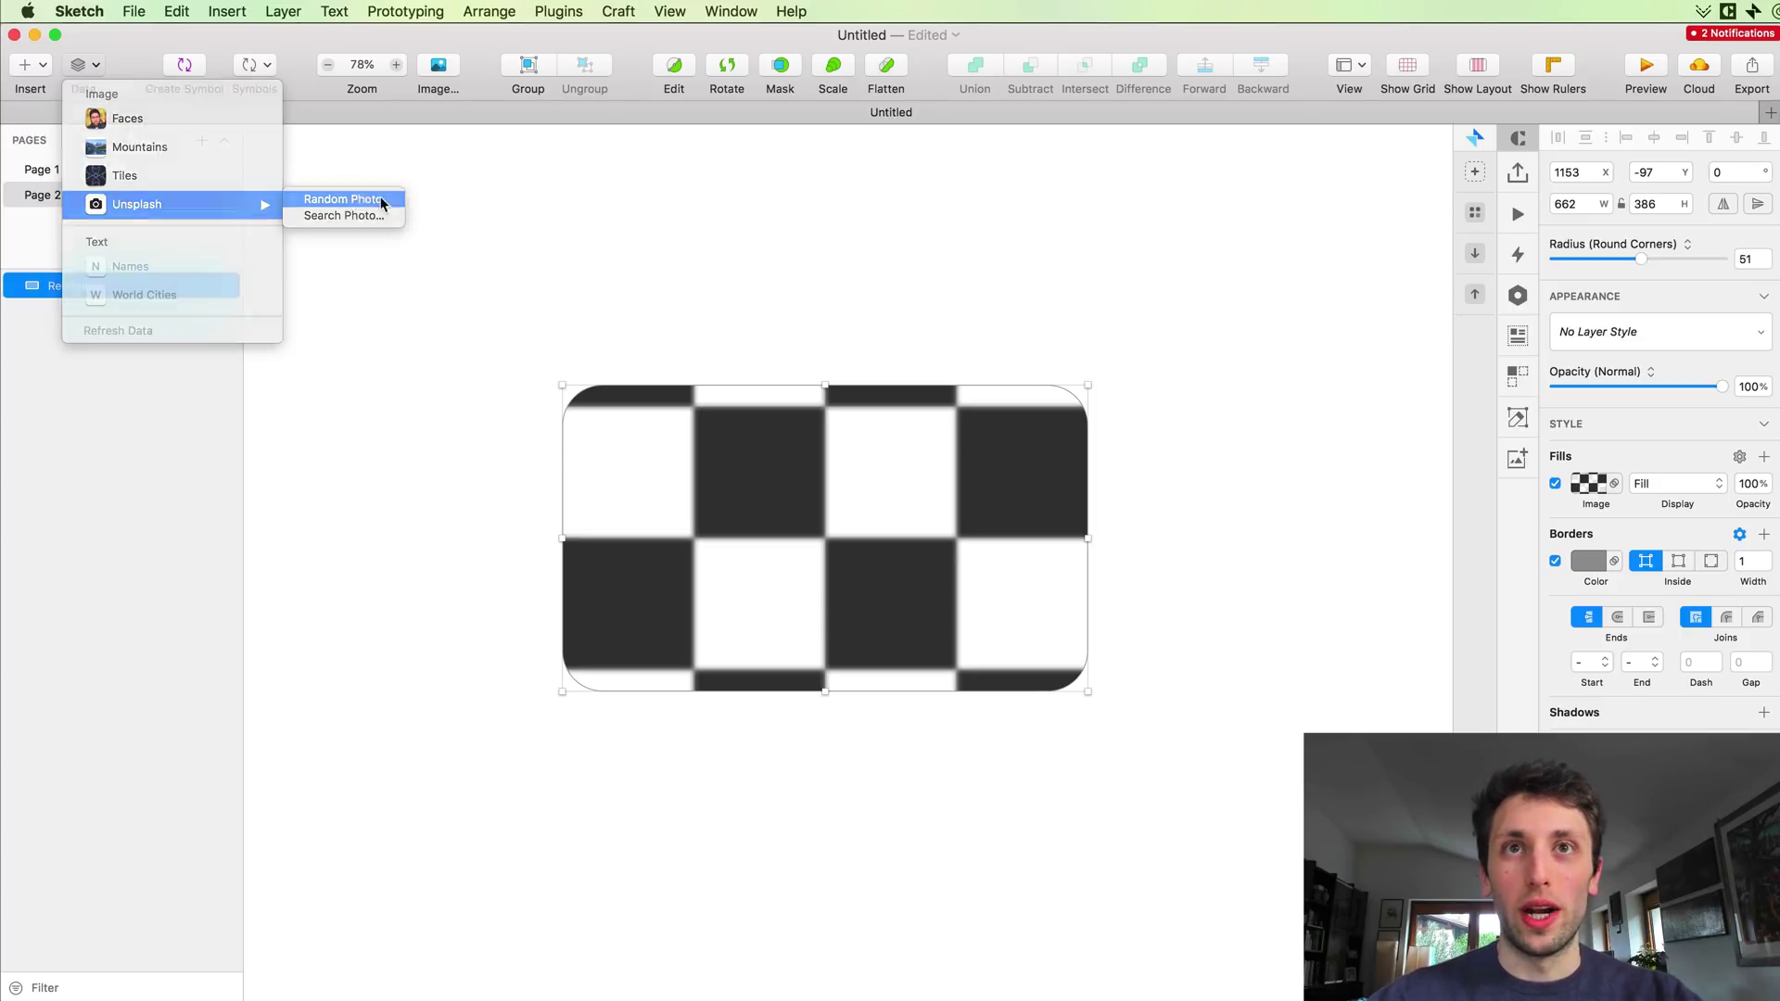
click(1260, 395)
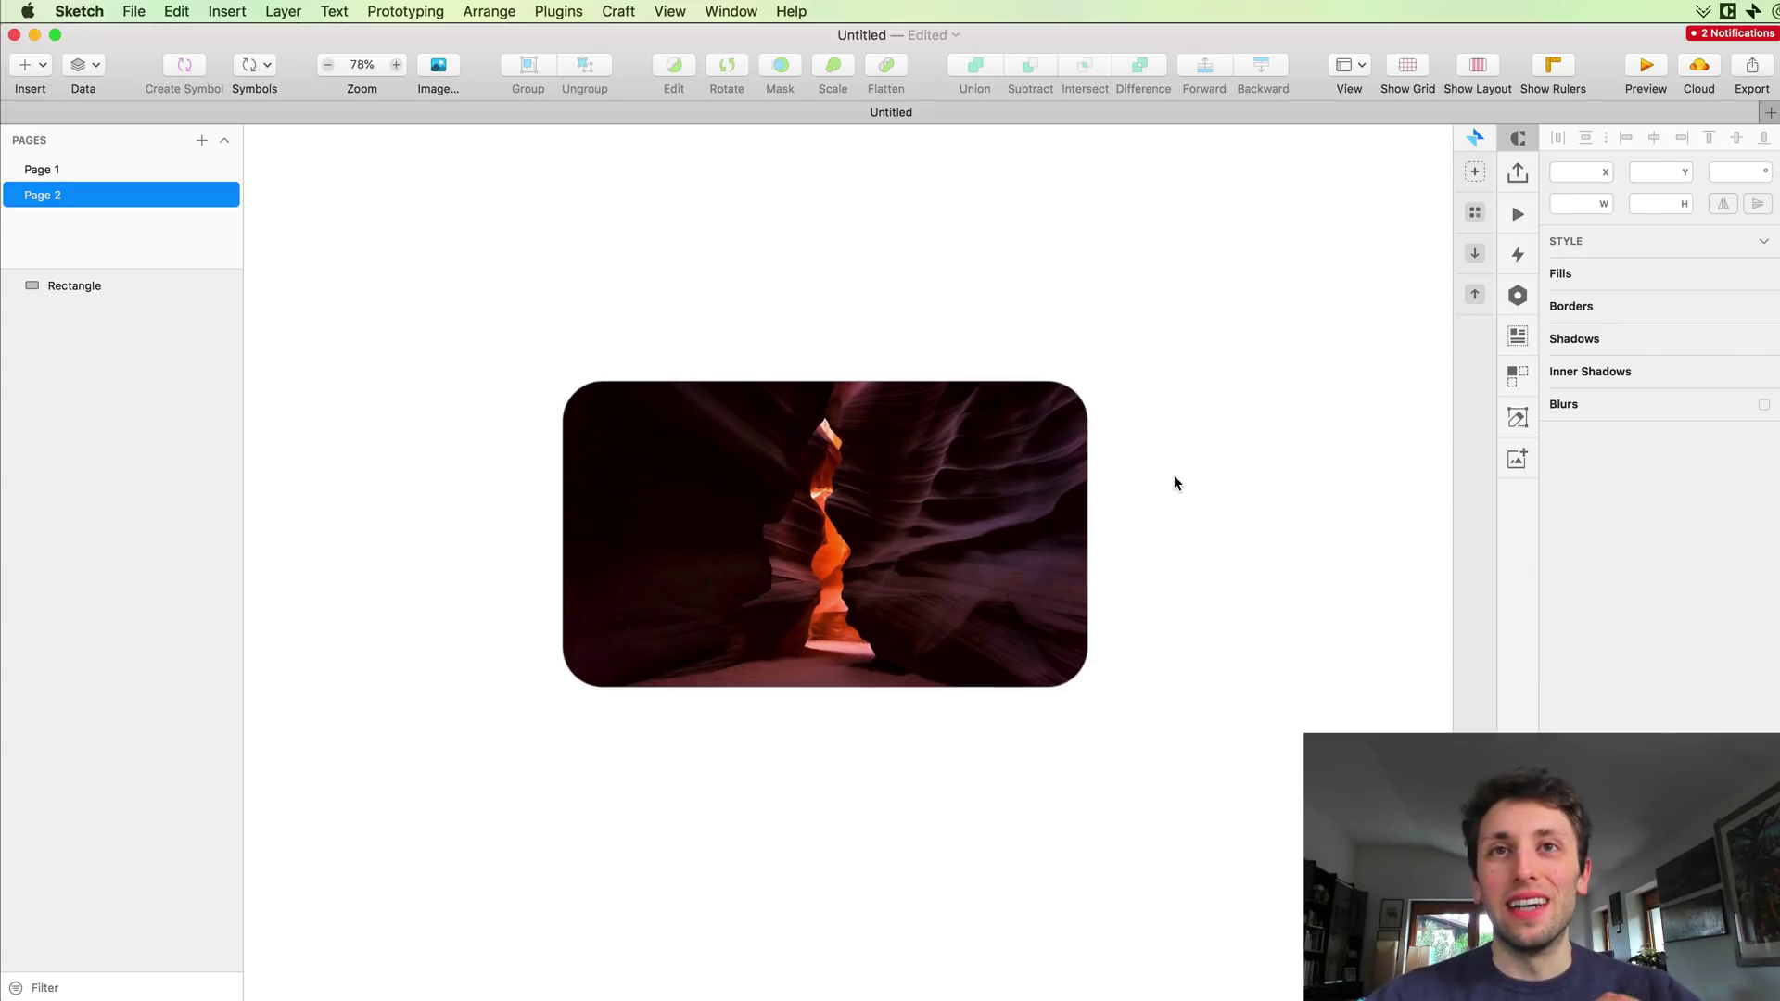
Step: Draw a circle of about 194 by 194 below the lower-left corner of the photo rectangle
scroll(1088, 528, down, 1)
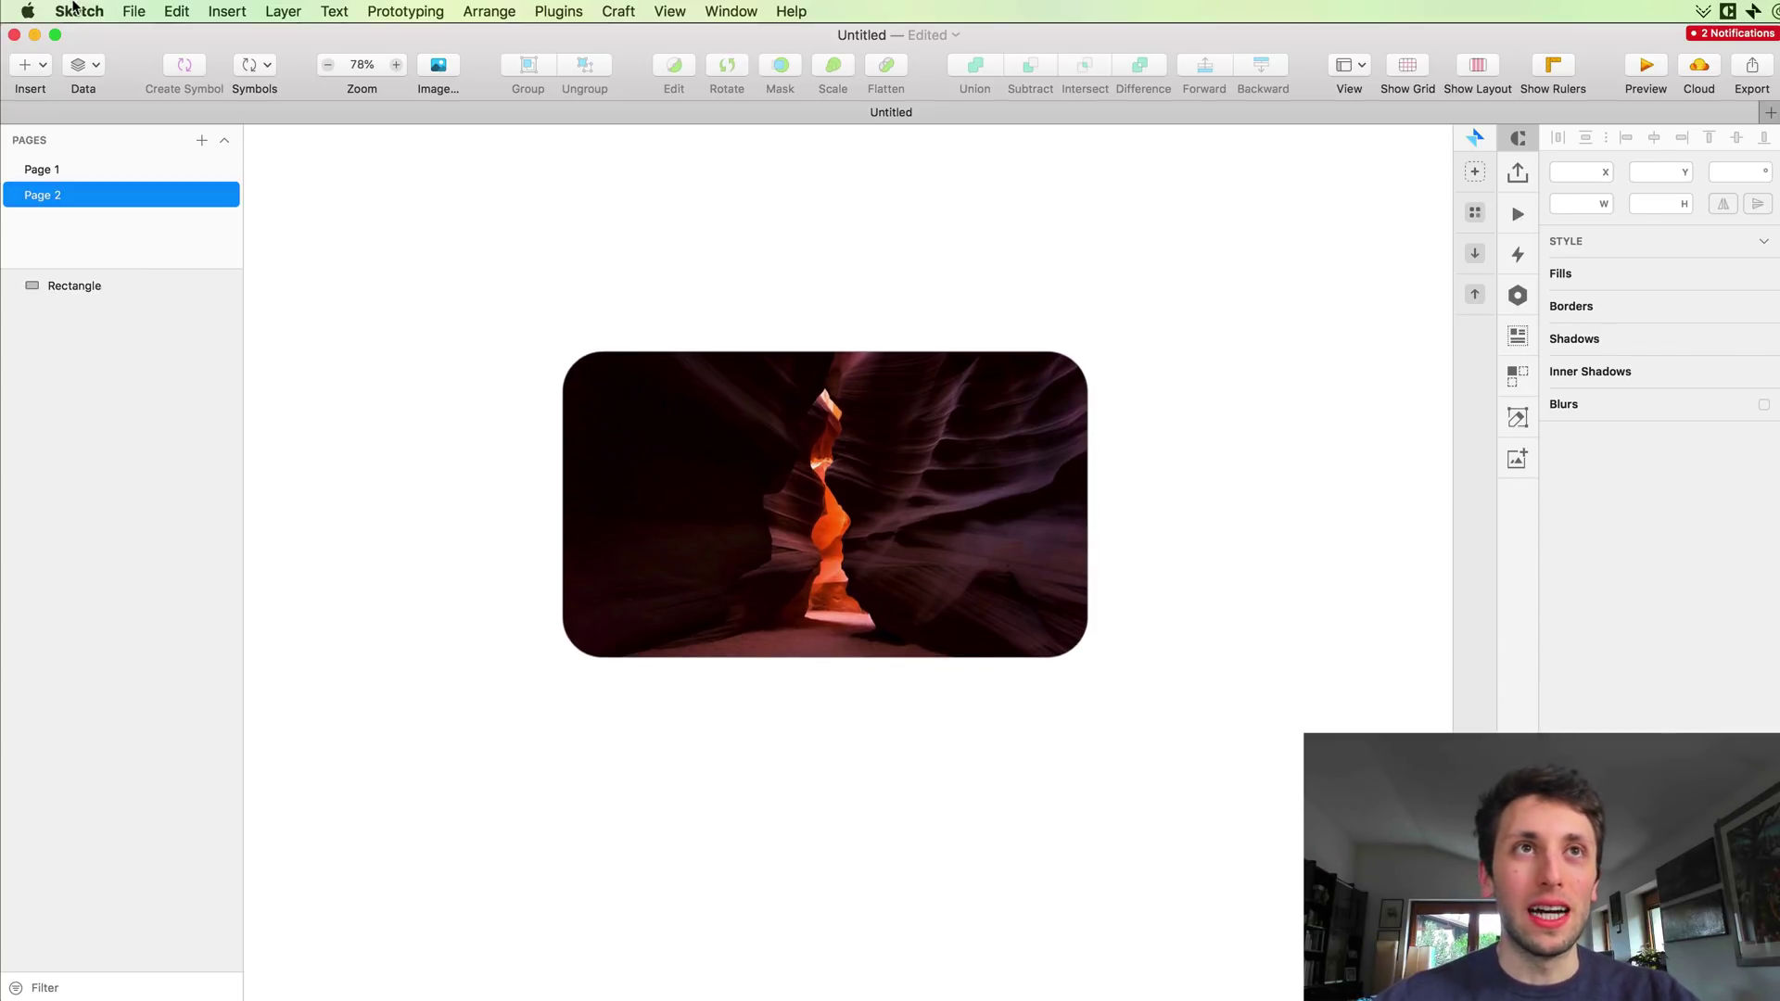
click(28, 66)
mouse_move(81, 95)
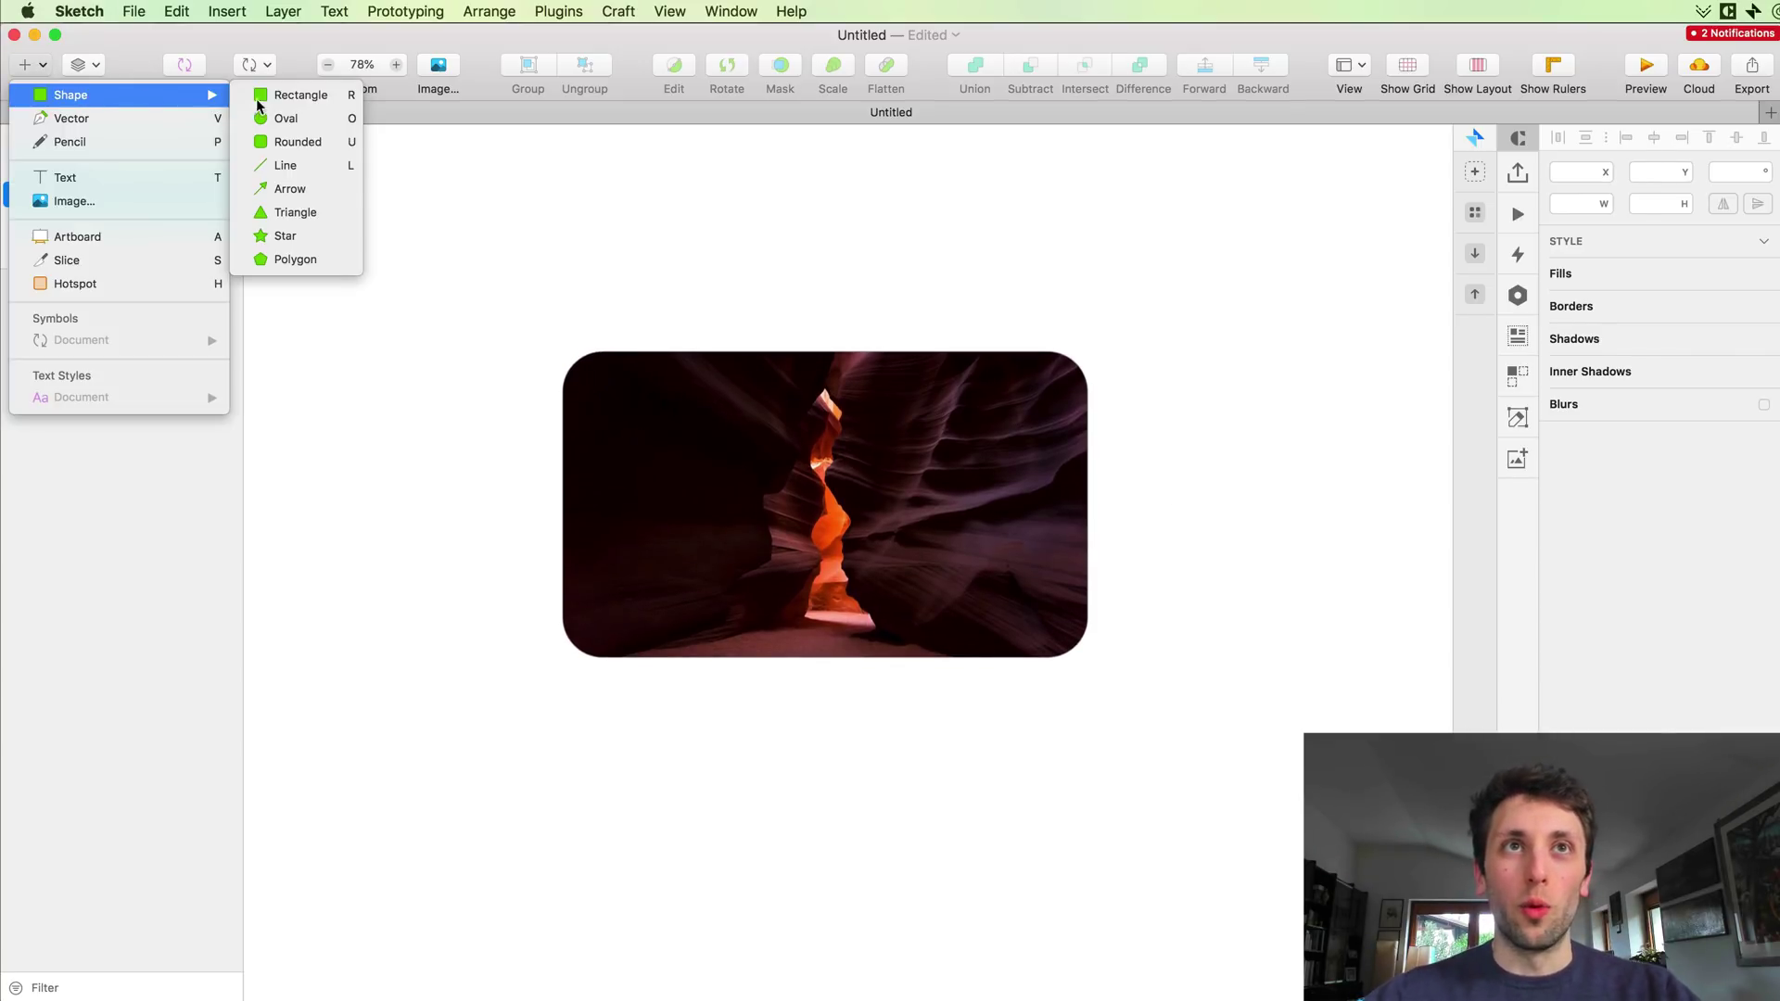
click(297, 125)
drag(476, 717, 630, 872)
scroll(679, 846, down, 2)
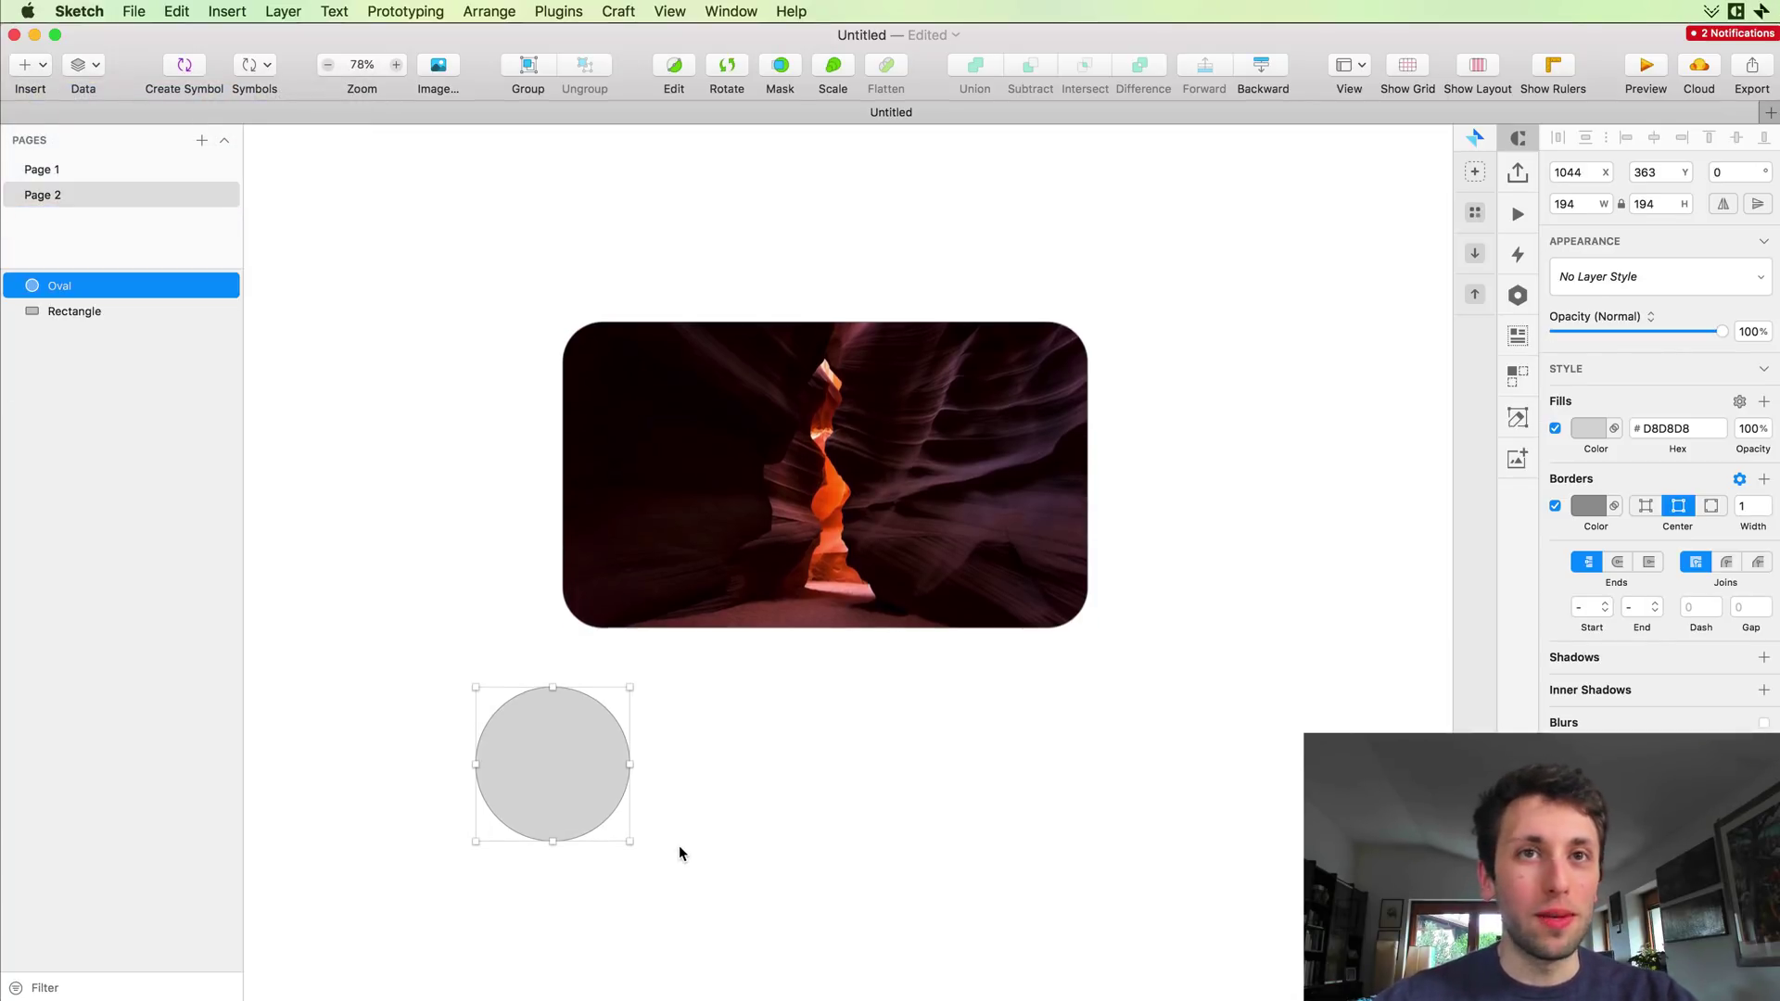
Step: Duplicate the circle twice to form an evenly spaced row of three beneath the photo rectangle
click(728, 757)
drag(555, 698, 831, 697)
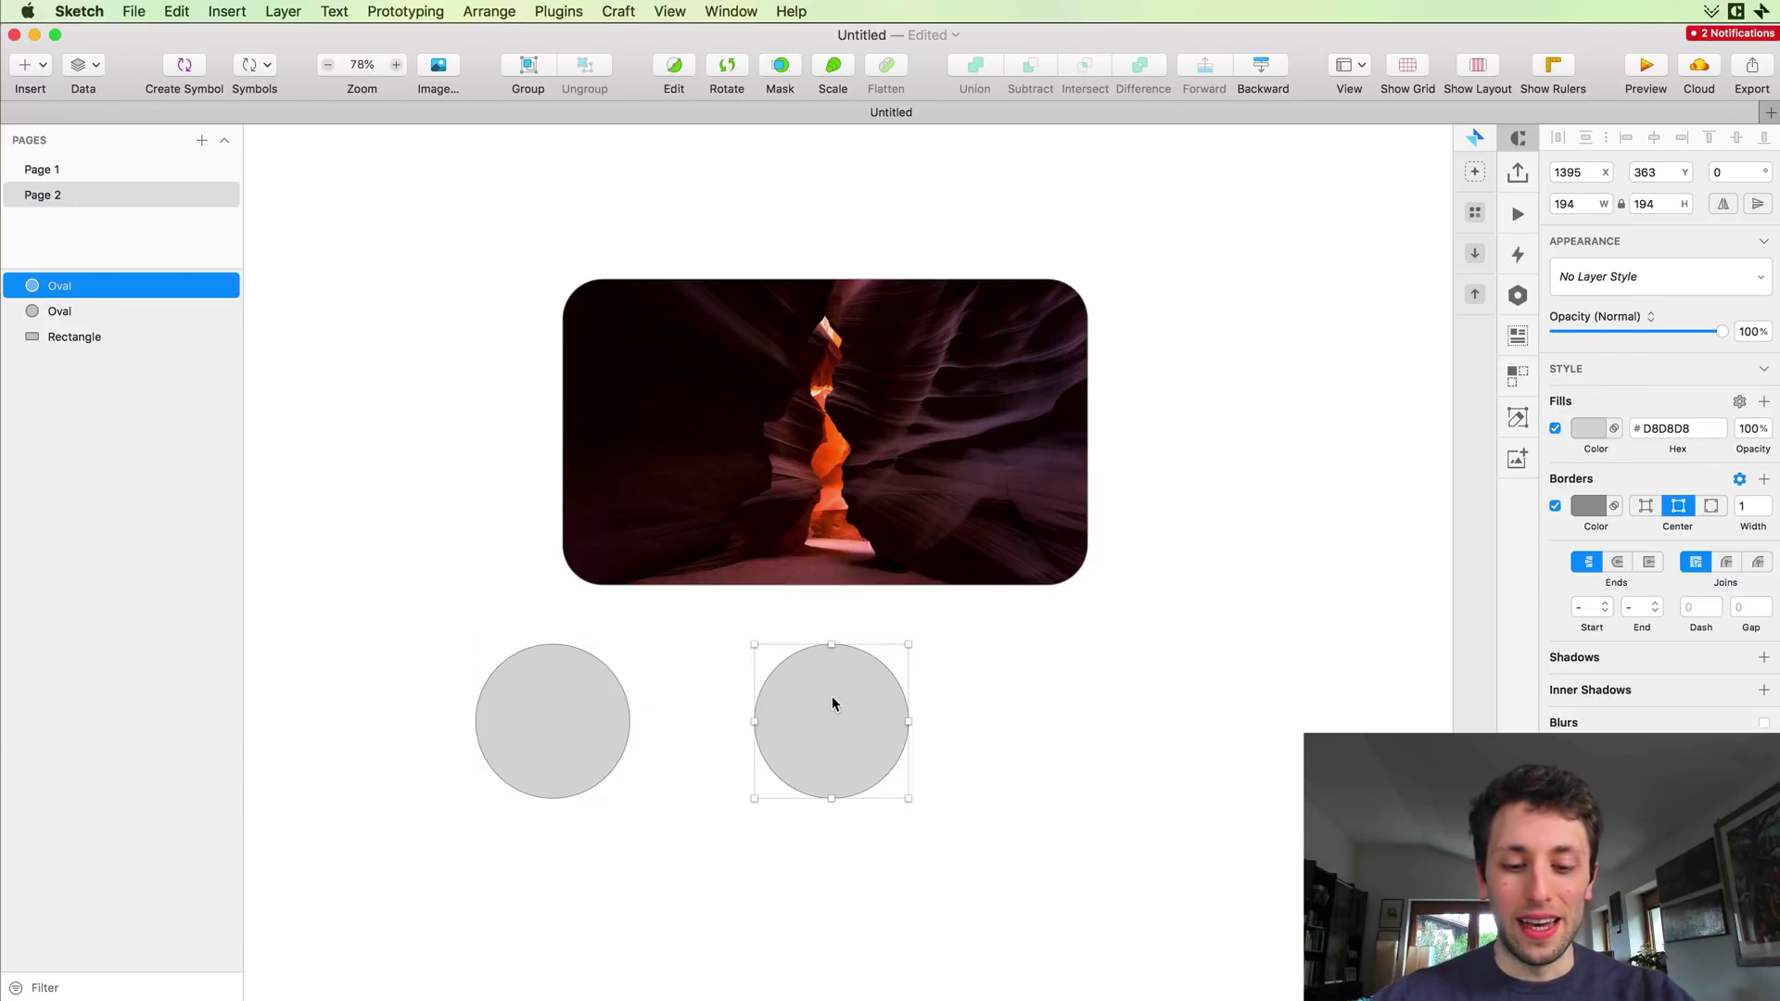
key(super+d)
Step: Select all three circles, fill them with pictures from the Faces image data source, and deselect them
drag(1278, 664, 439, 791)
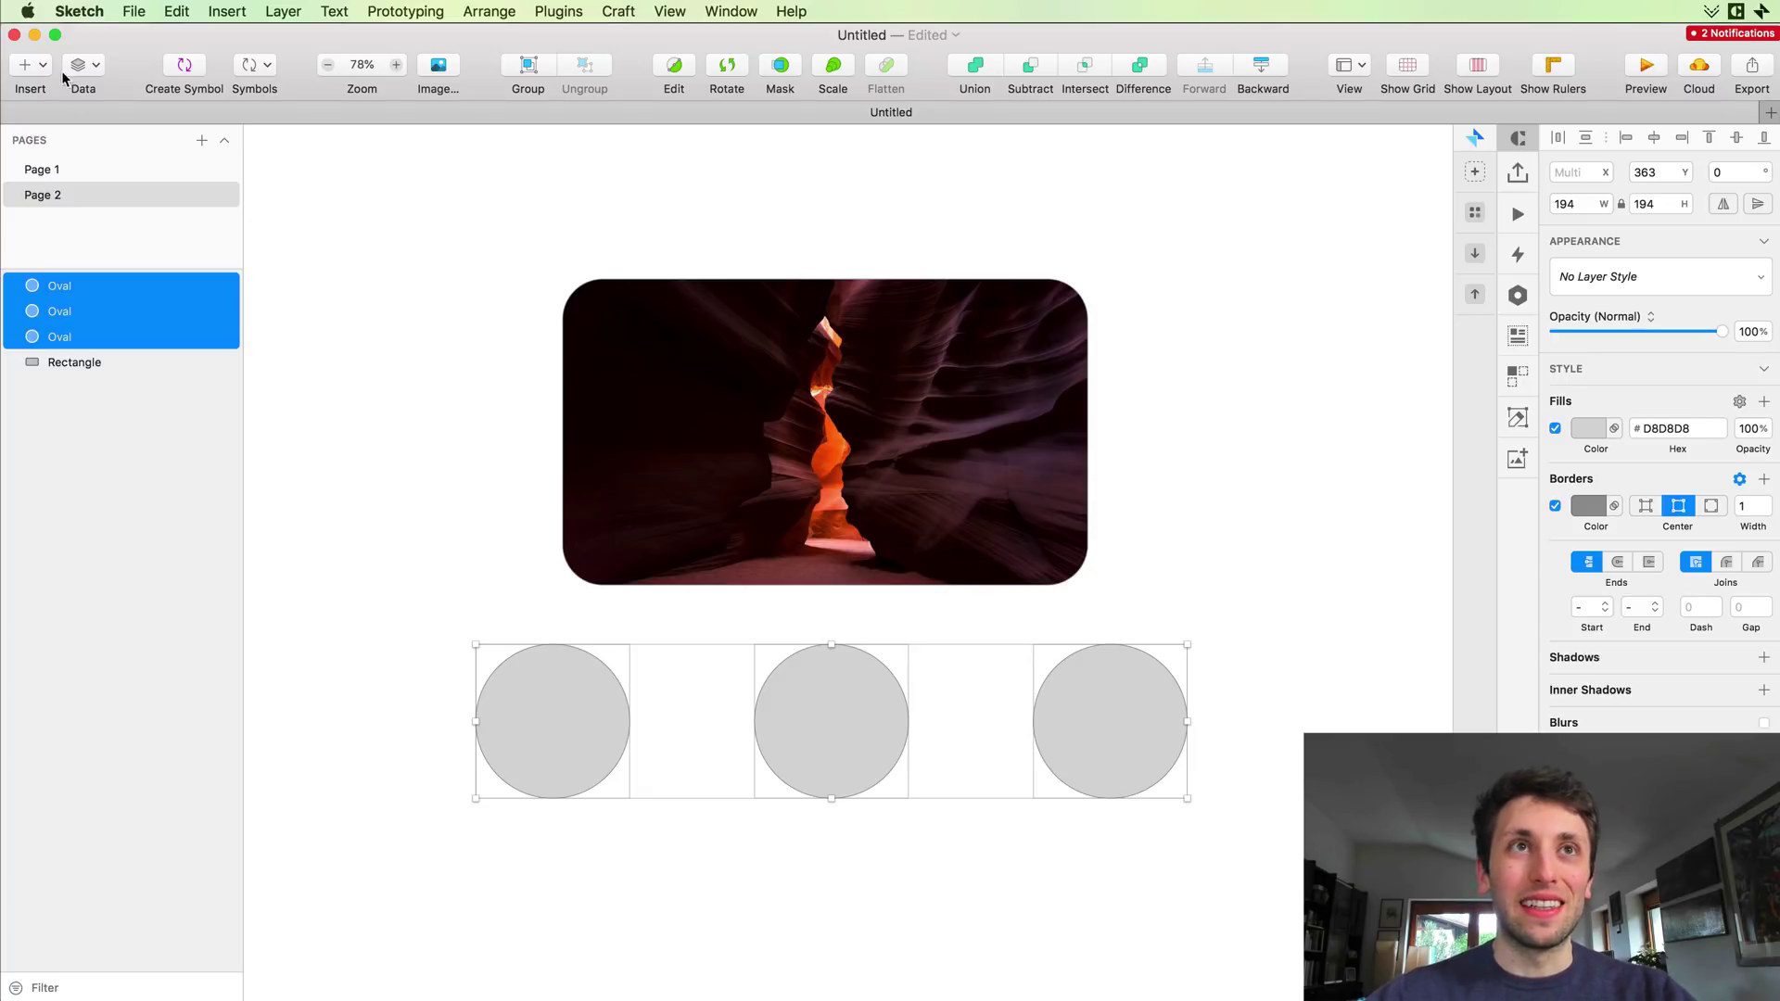
click(91, 67)
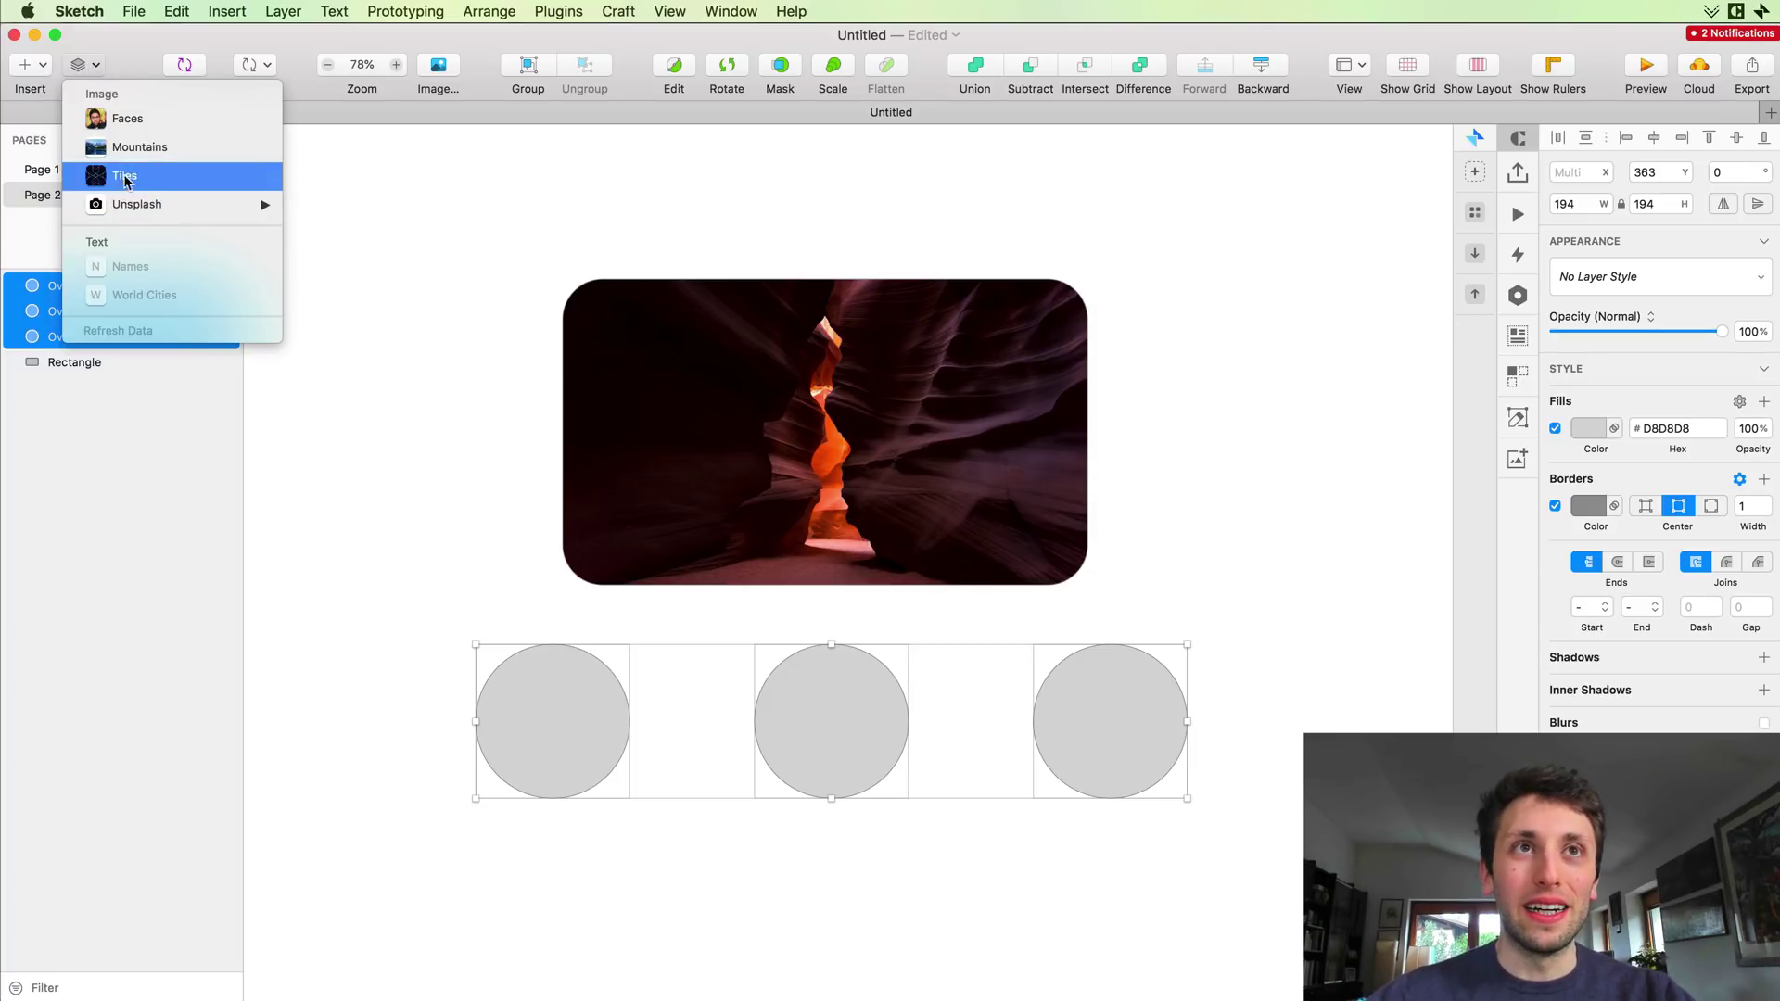
click(130, 121)
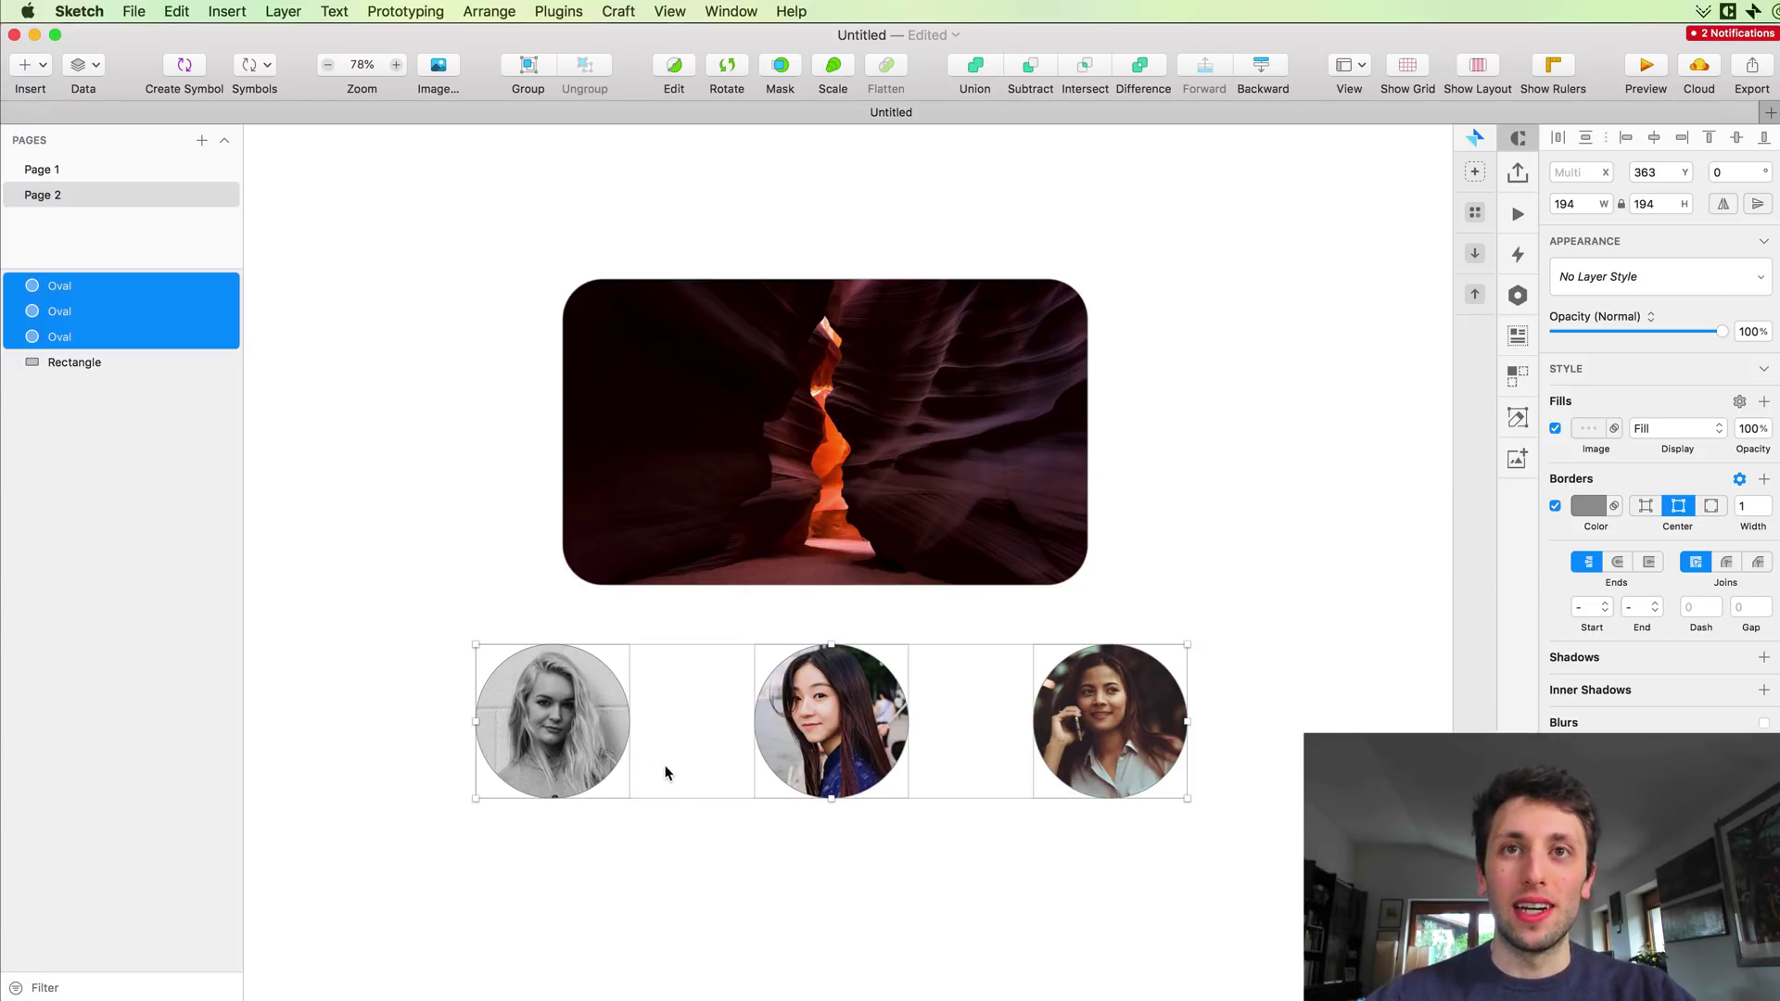
click(683, 801)
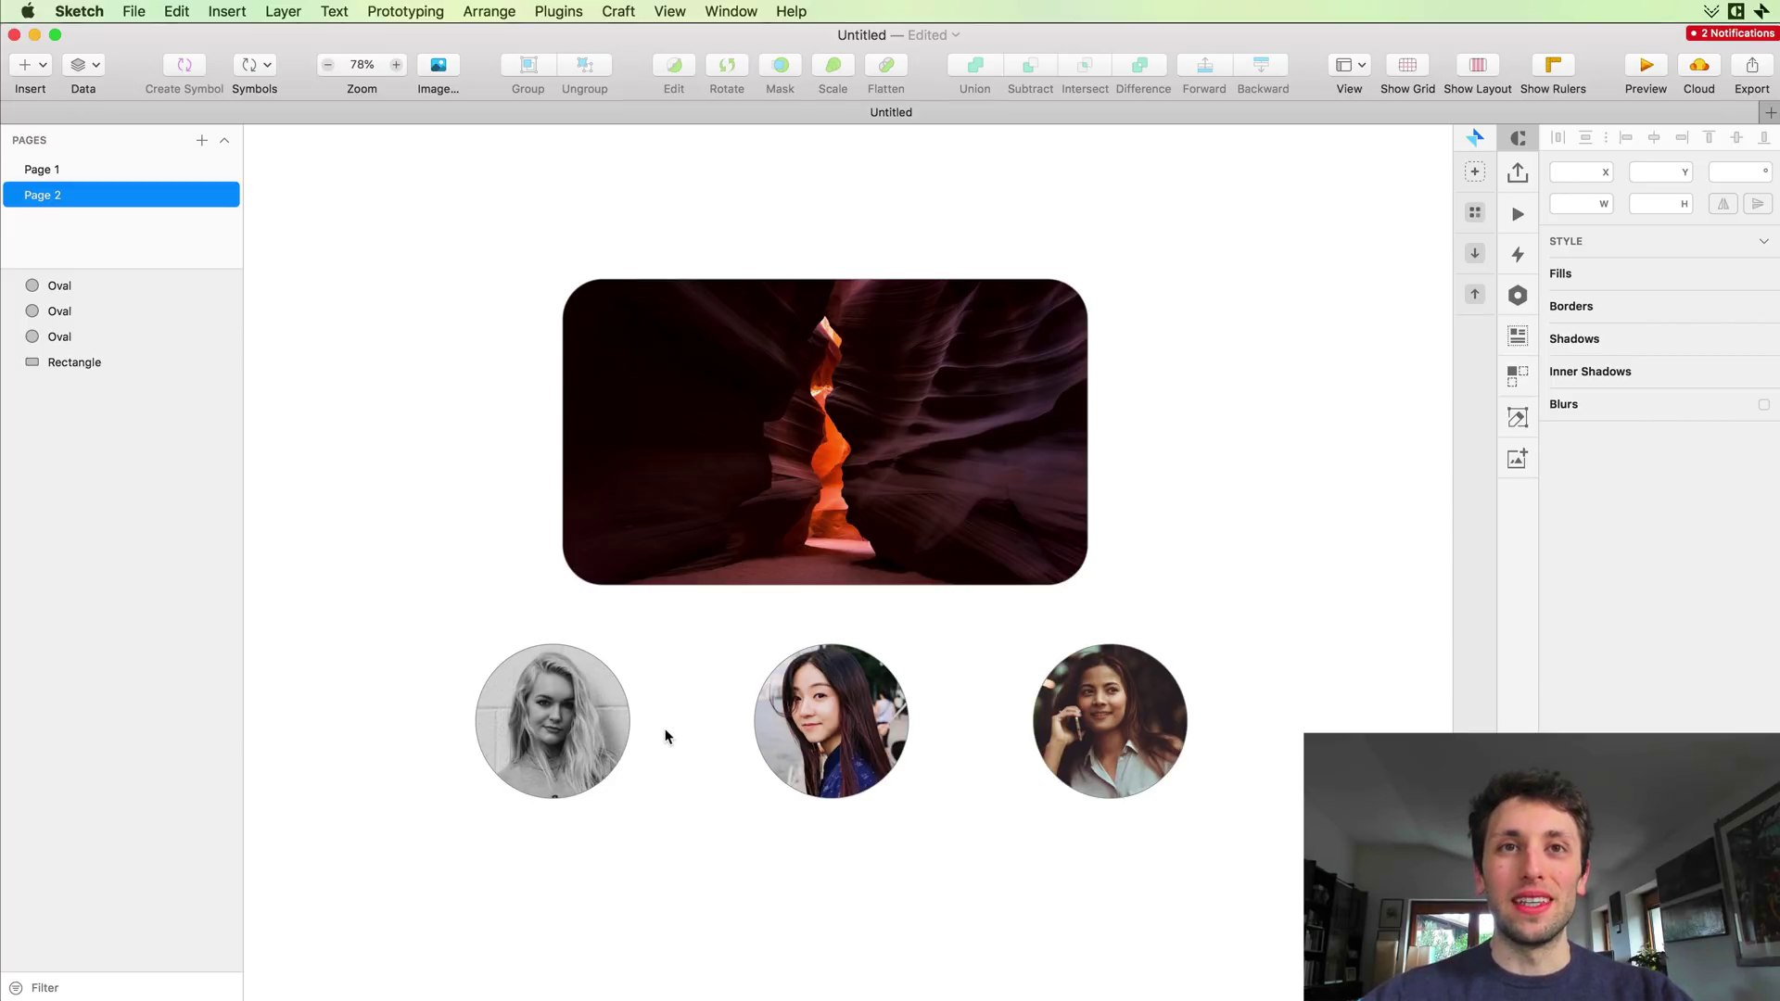
Step: Move the photo rectangle slightly higher above the row of circles and deselect it
scroll(665, 737, down, 3)
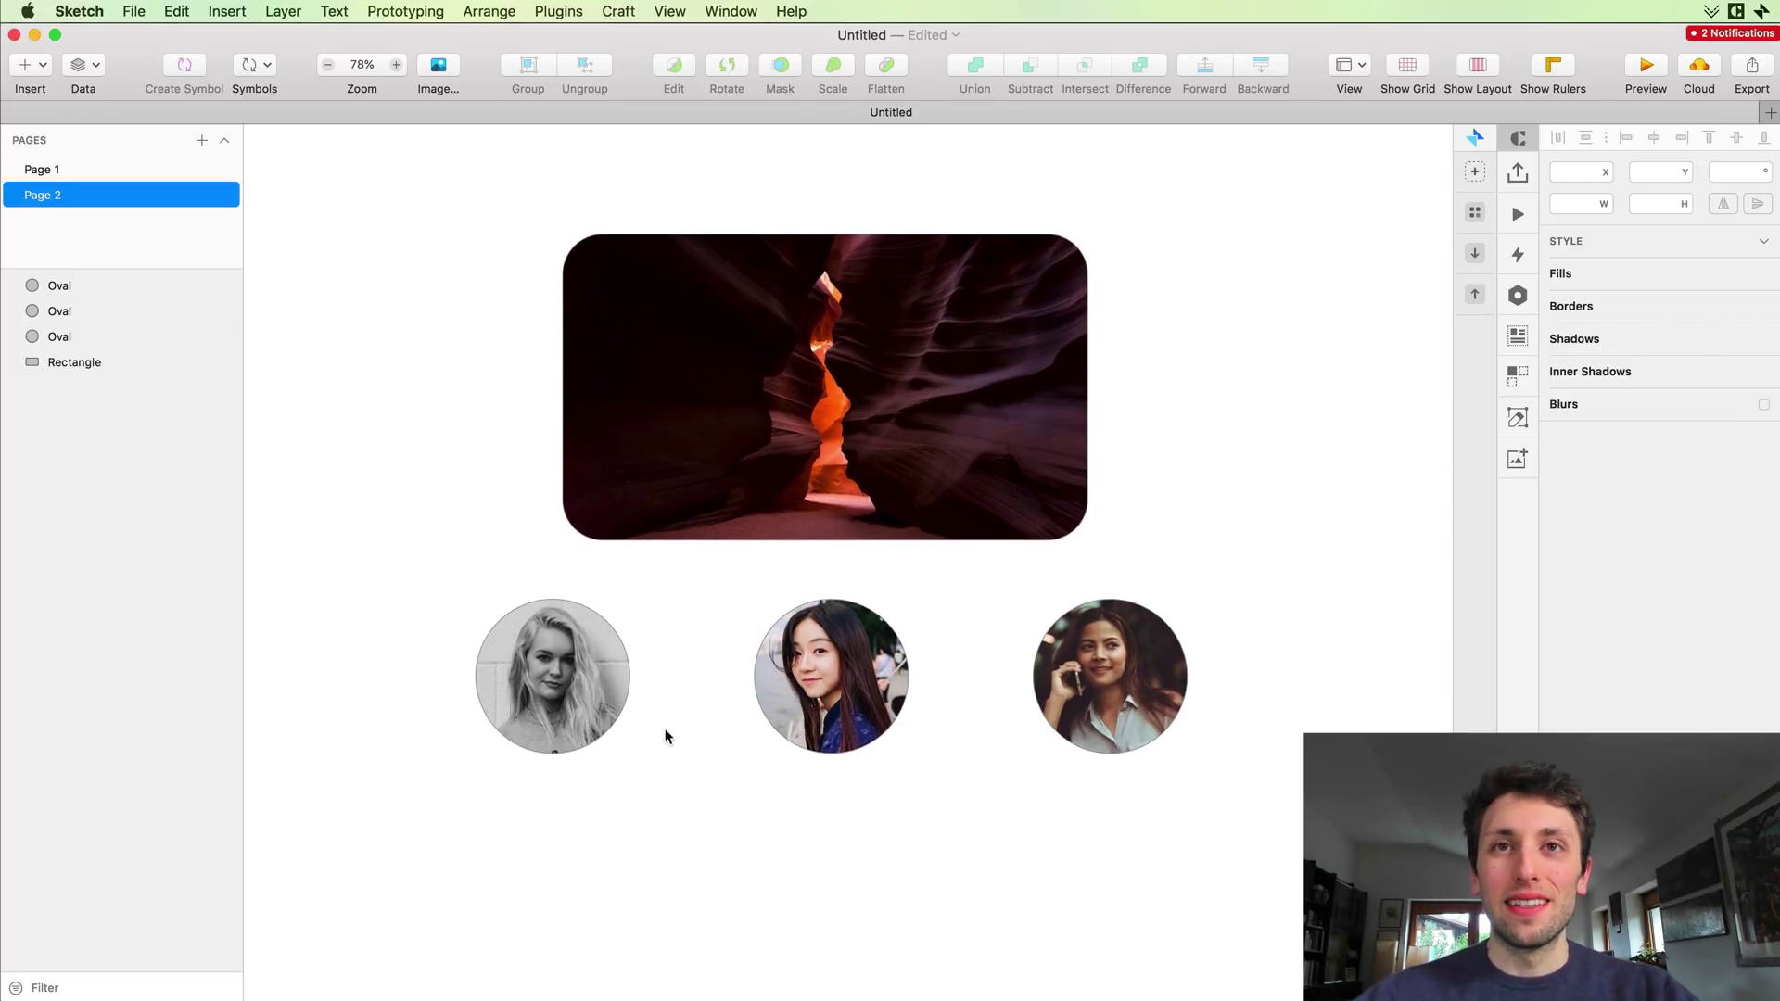
scroll(665, 737, up, 5)
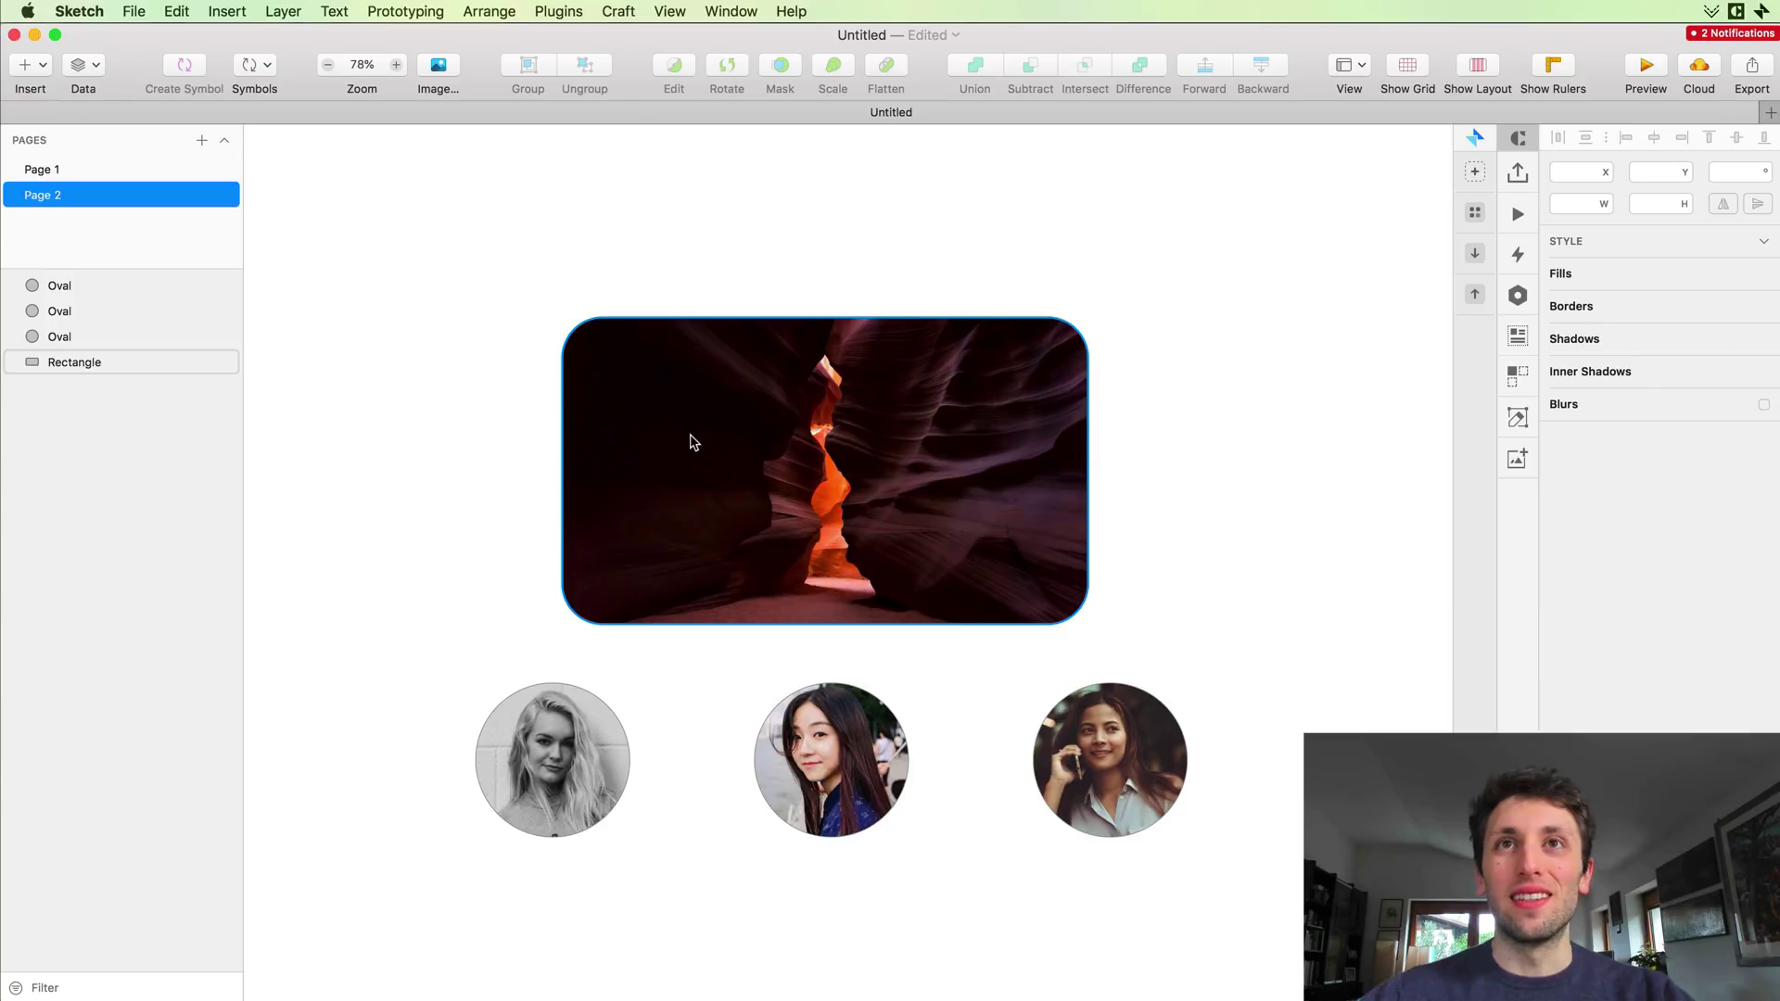
drag(691, 436, 699, 375)
click(505, 424)
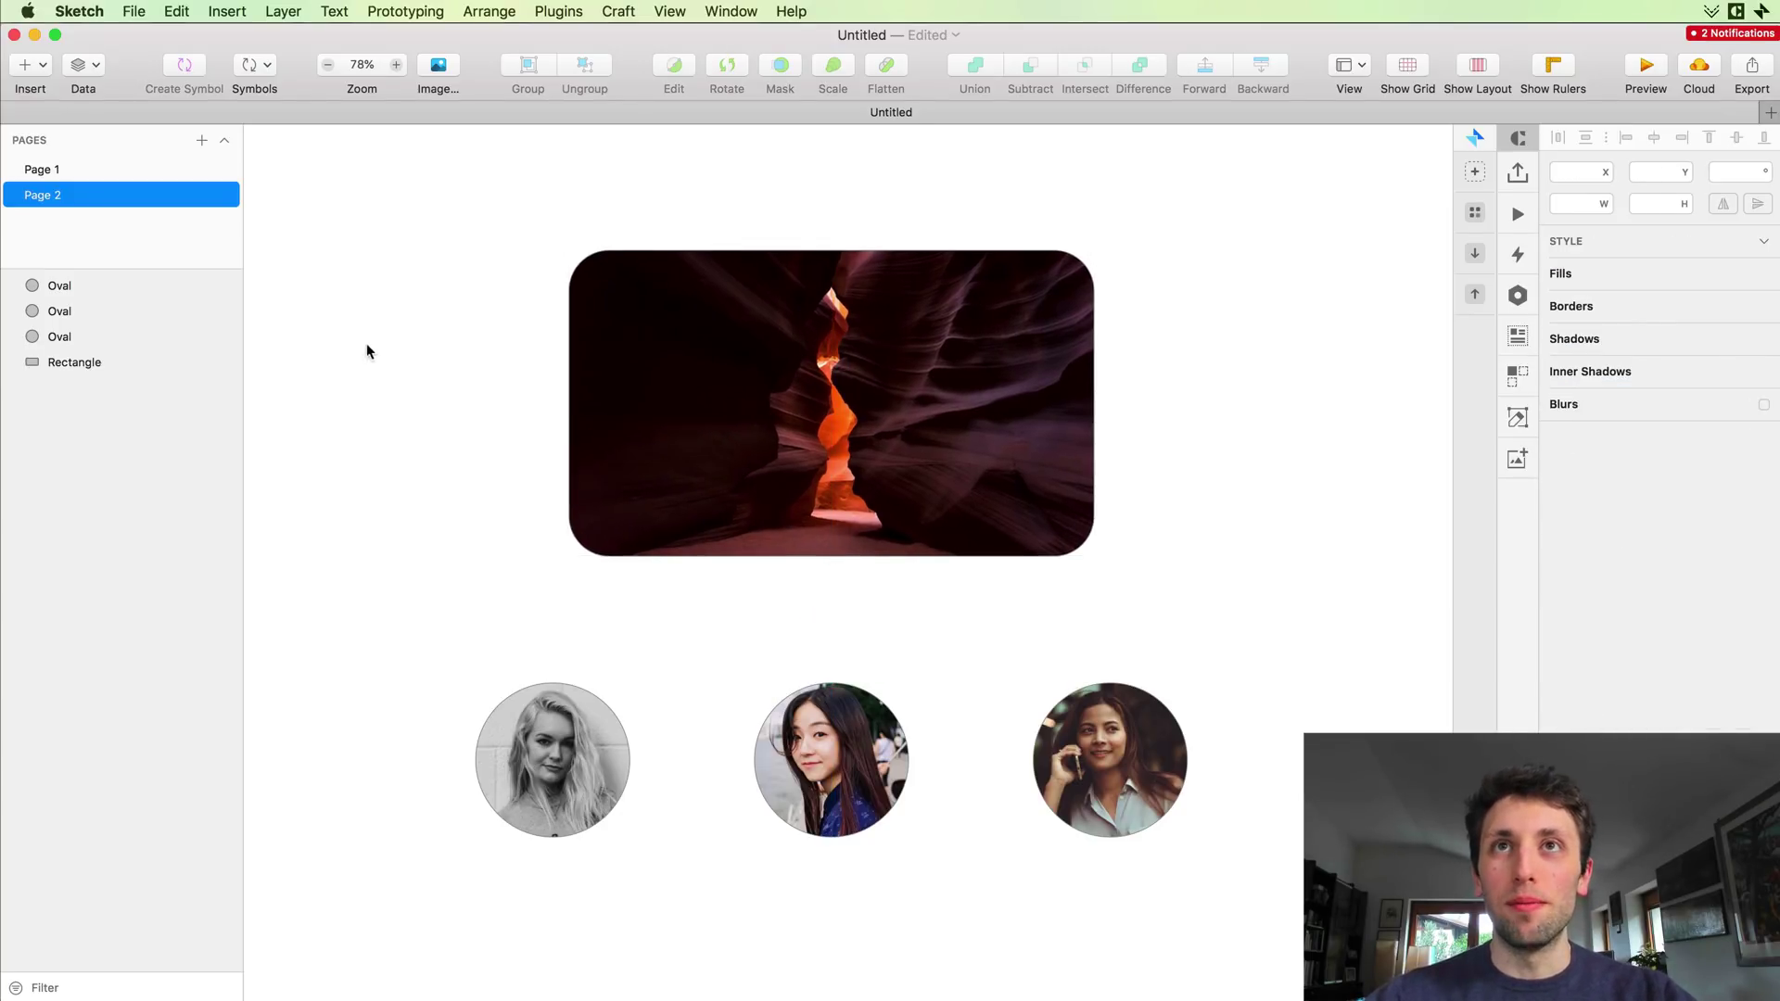